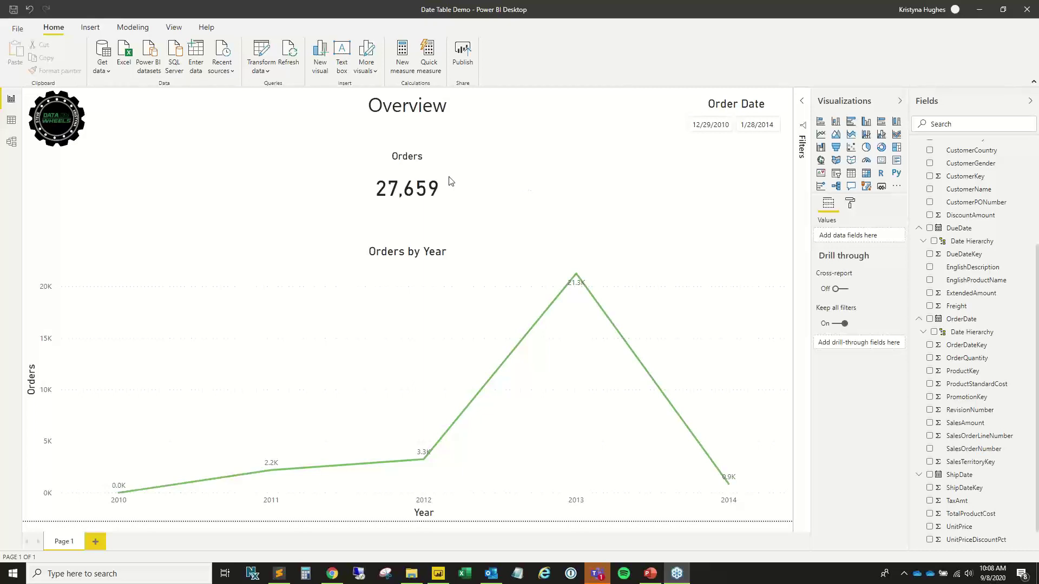
# Examine the Orders card and the Orders by Year chart, expand the OrderDate date hierarchy and widen the field list.
pyautogui.click(422, 180)
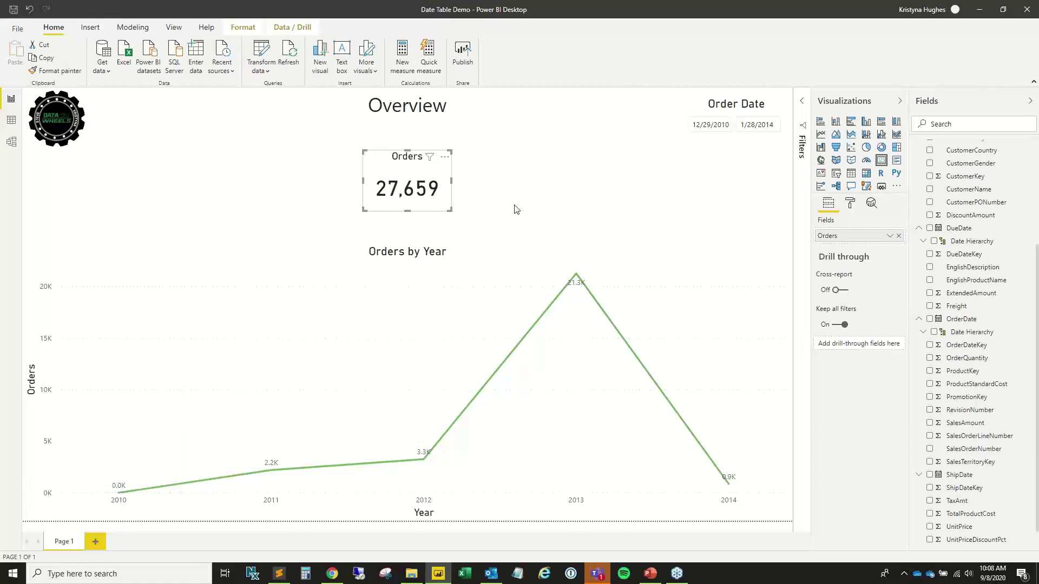
pyautogui.click(685, 211)
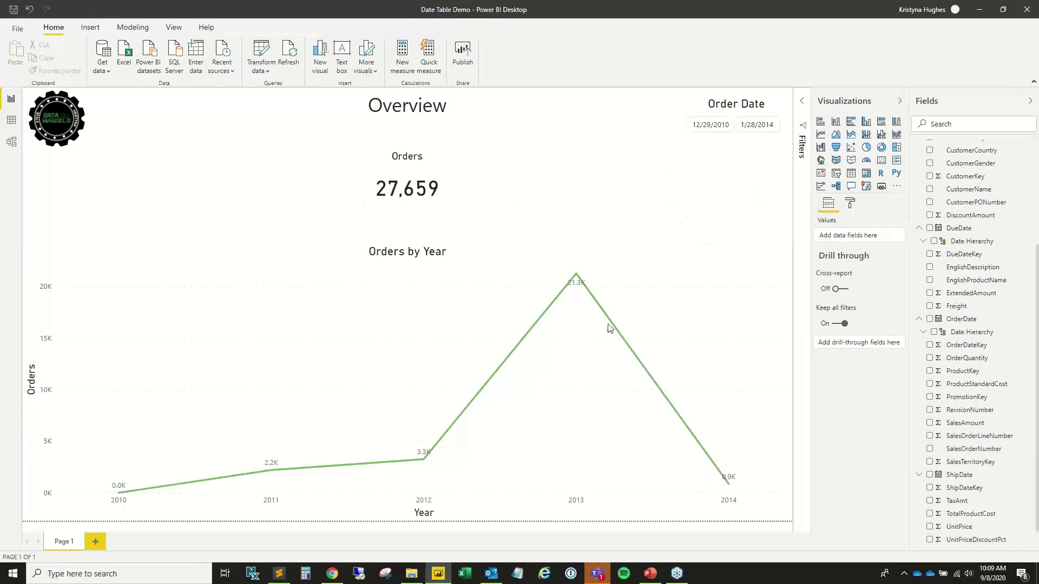
pyautogui.click(434, 253)
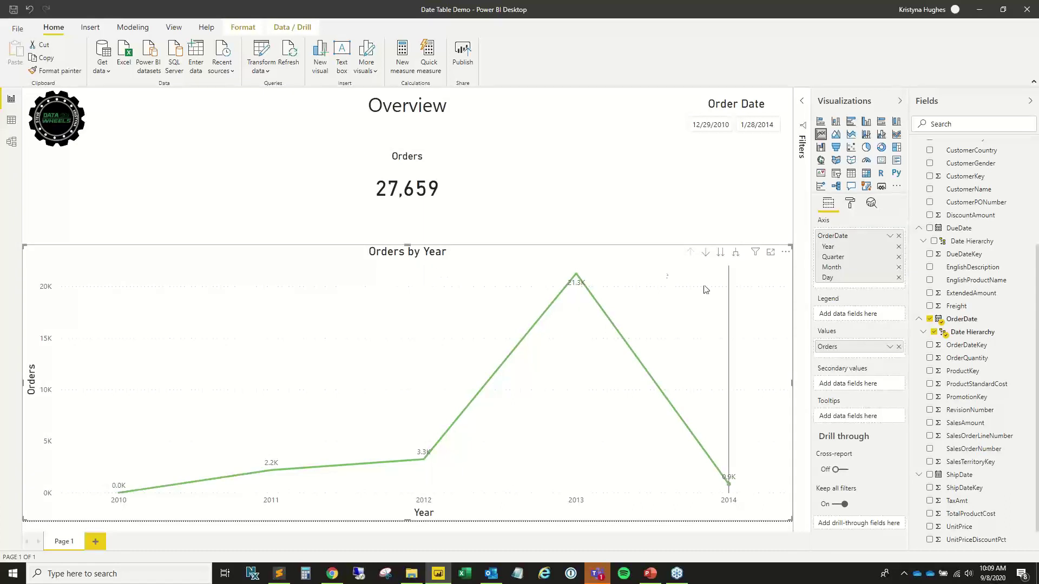
pyautogui.click(923, 332)
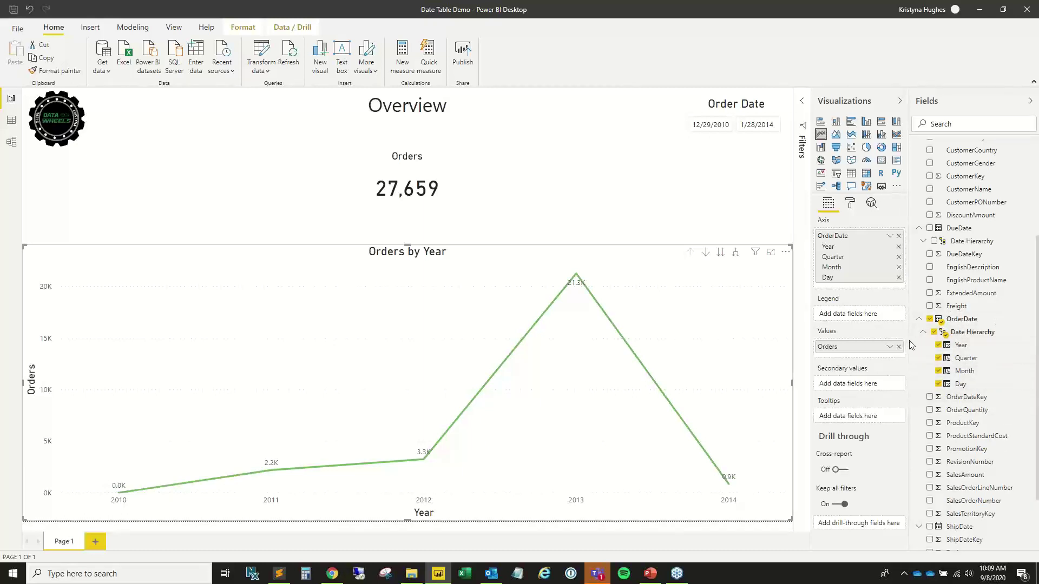
pyautogui.moveTo(911, 344); pyautogui.dragTo(856, 338)
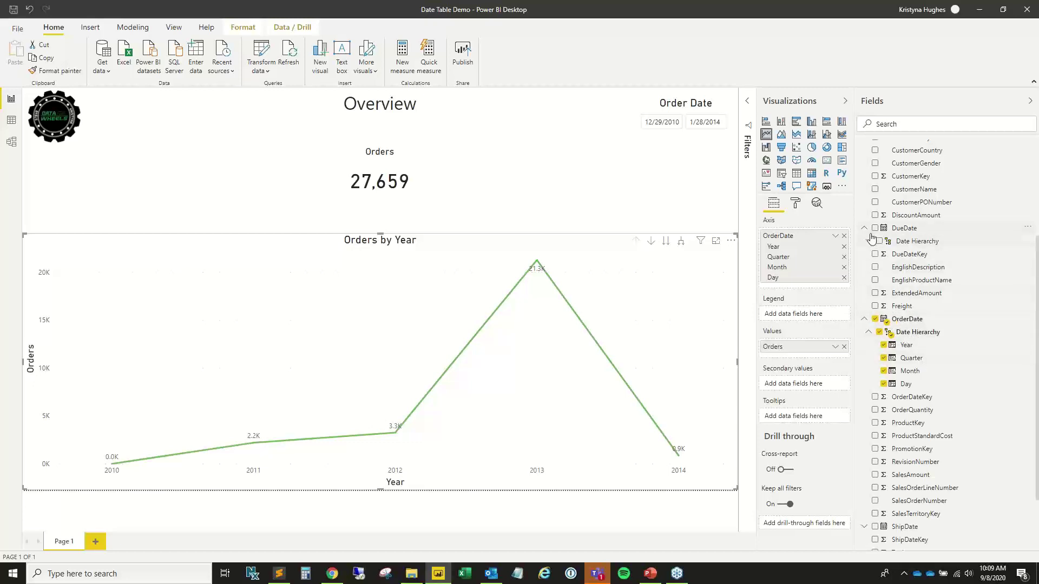
# Expand the date hierarchies of CustomerBirthDate and DueDate in the Data table to view their levels.
pyautogui.scroll(4, 872, 239)
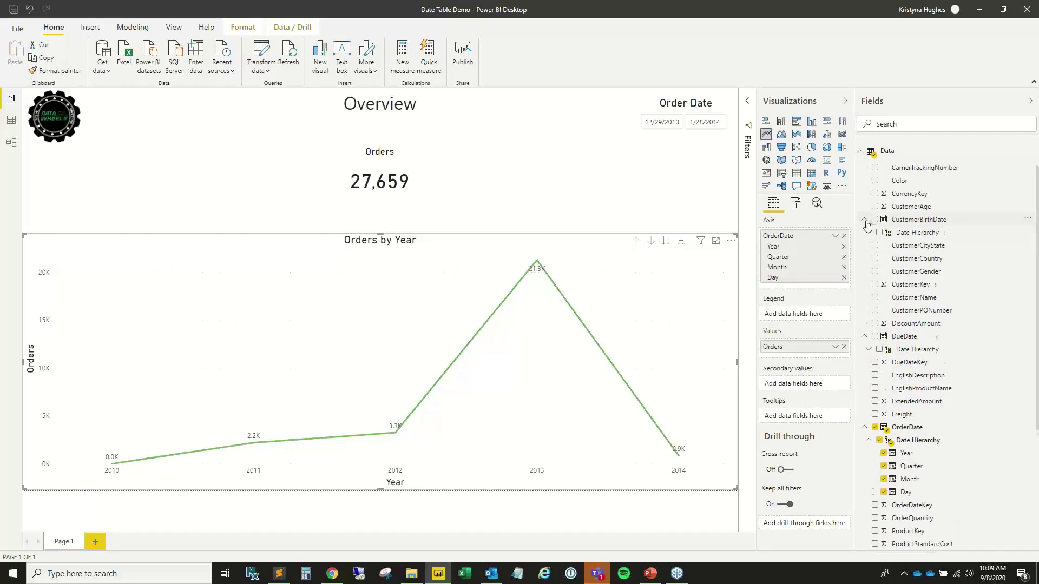
pyautogui.click(869, 232)
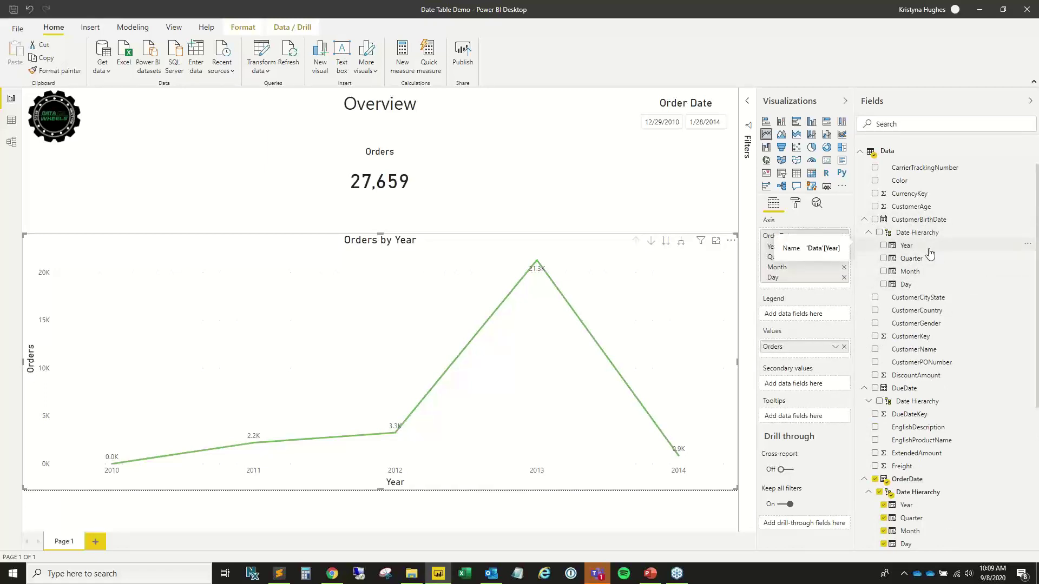
pyautogui.scroll(-2, 930, 270)
pyautogui.click(920, 346)
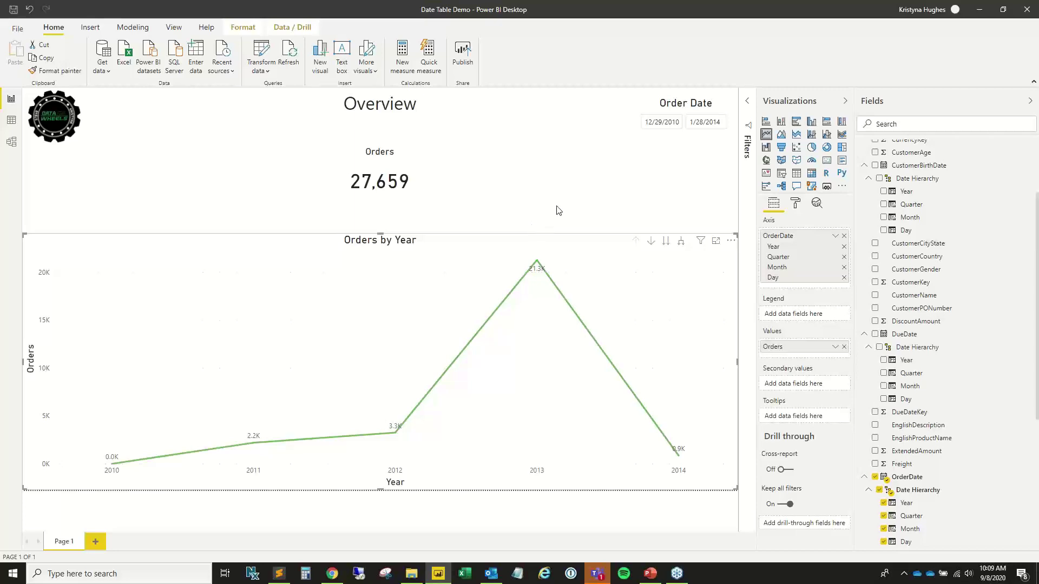
pyautogui.click(553, 149)
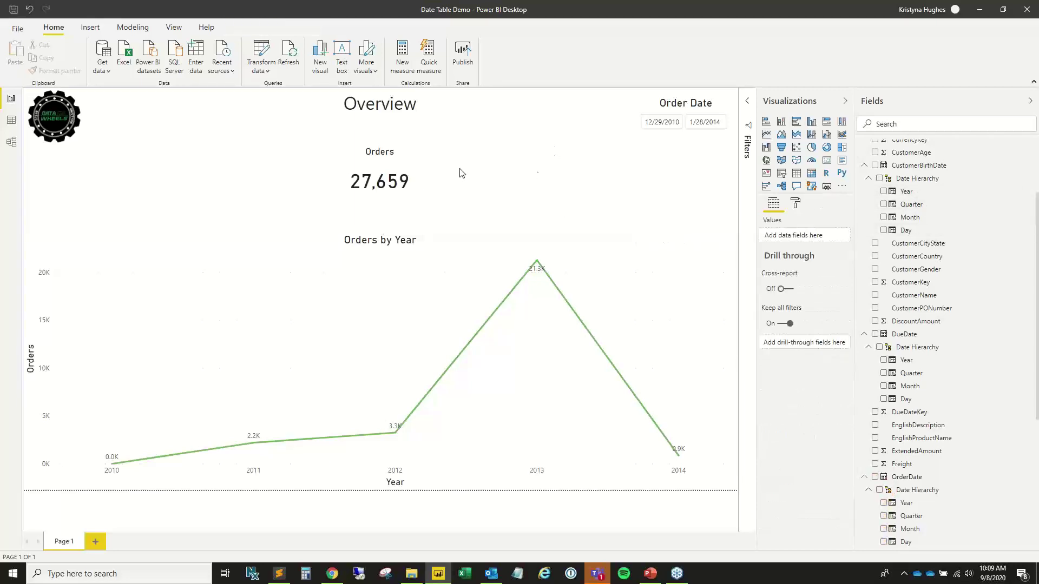
# Turn off Auto date/time in the current file's Data Load options and apply the change.
pyautogui.click(16, 29)
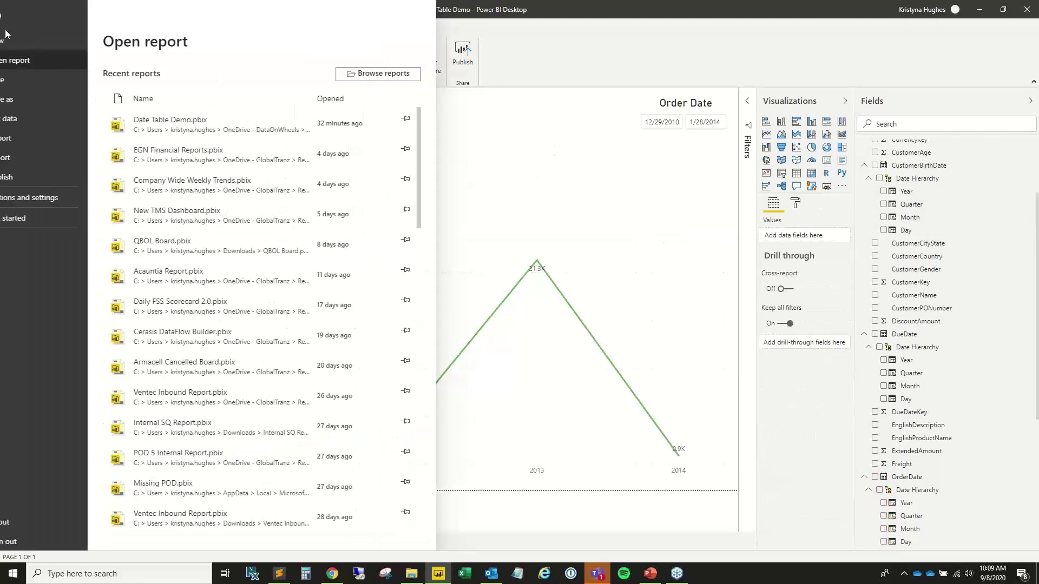
pyautogui.press('Escape')
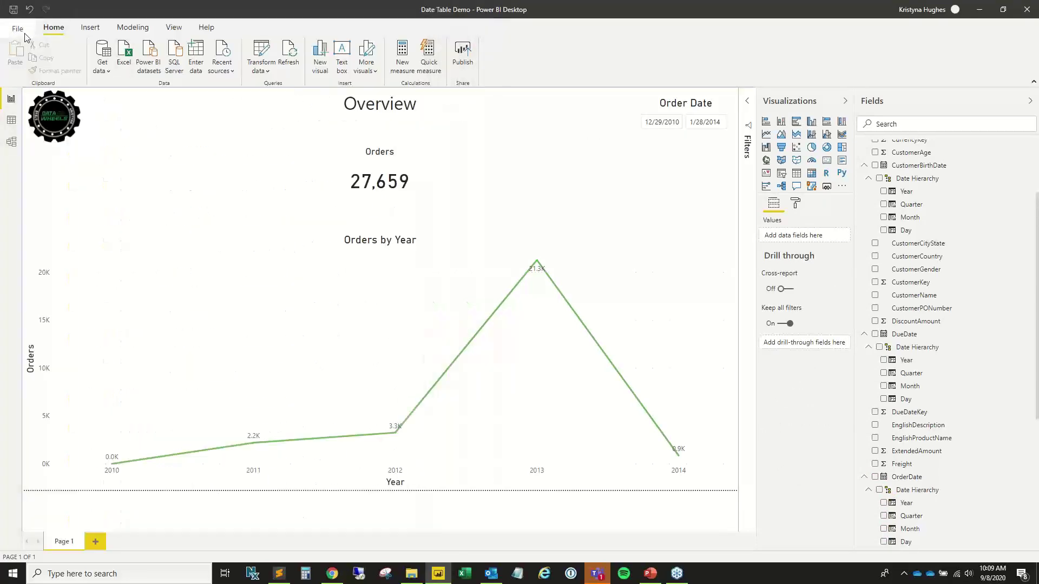
pyautogui.click(24, 30)
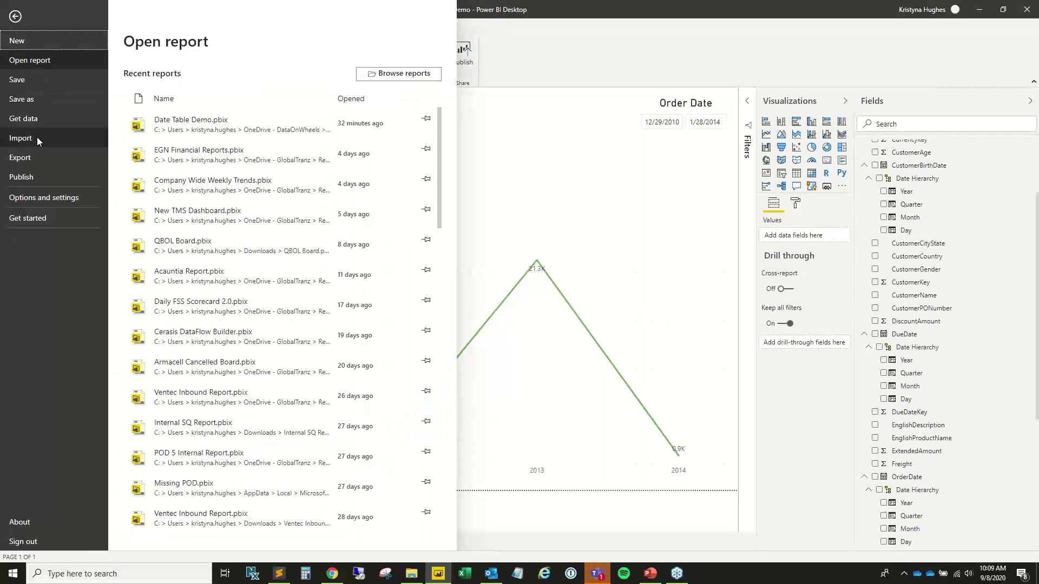
pyautogui.click(30, 201)
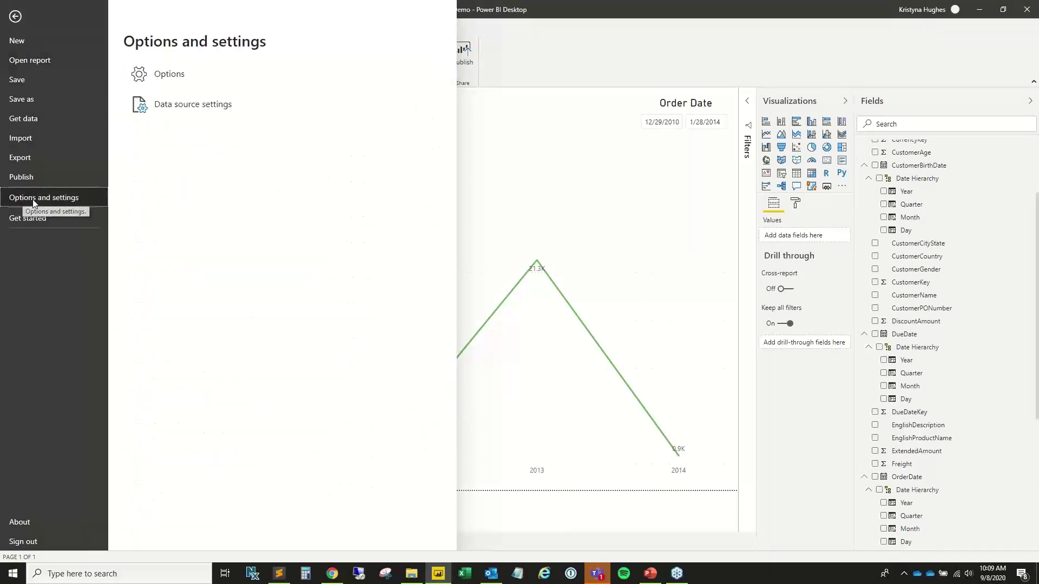
pyautogui.click(228, 79)
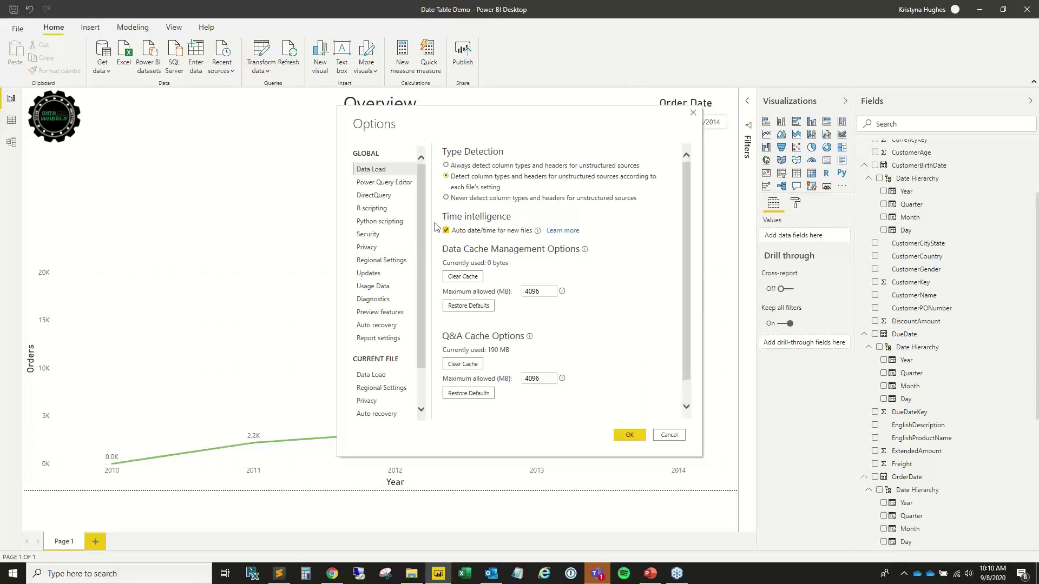
pyautogui.scroll(-2, 406, 235)
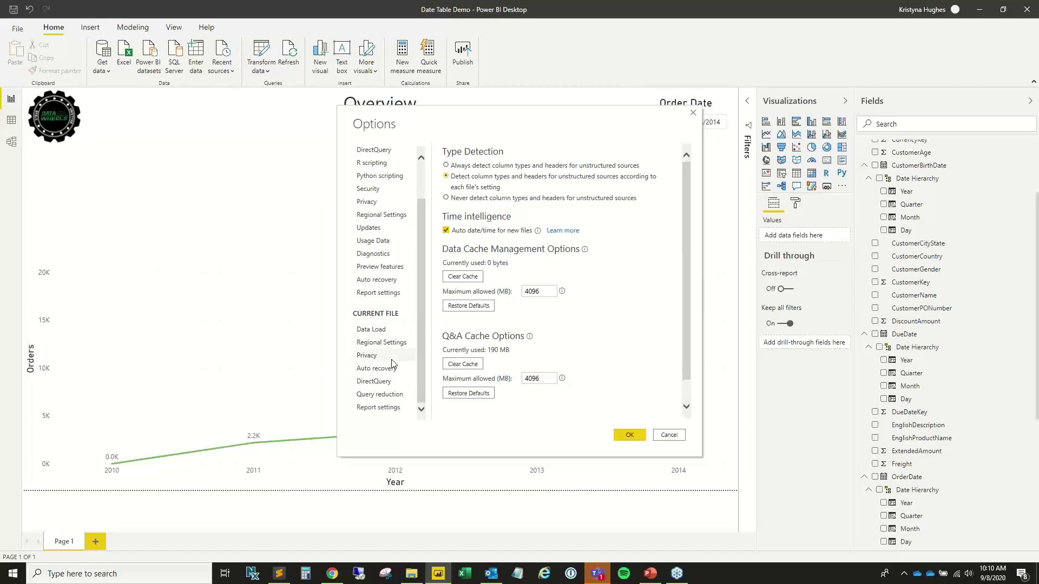
pyautogui.click(393, 329)
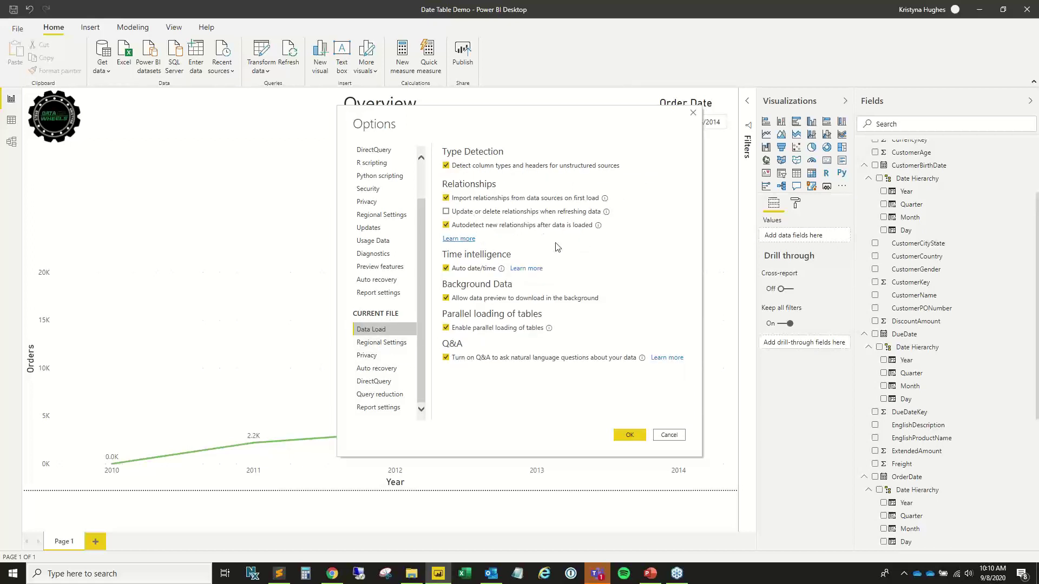
pyautogui.click(446, 269)
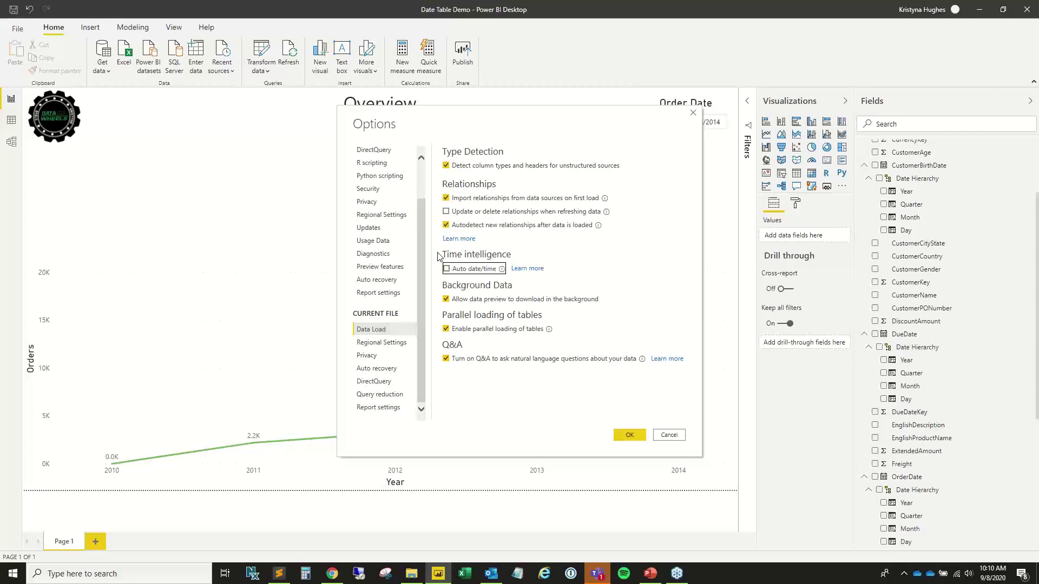
pyautogui.moveTo(501, 270)
pyautogui.click(629, 436)
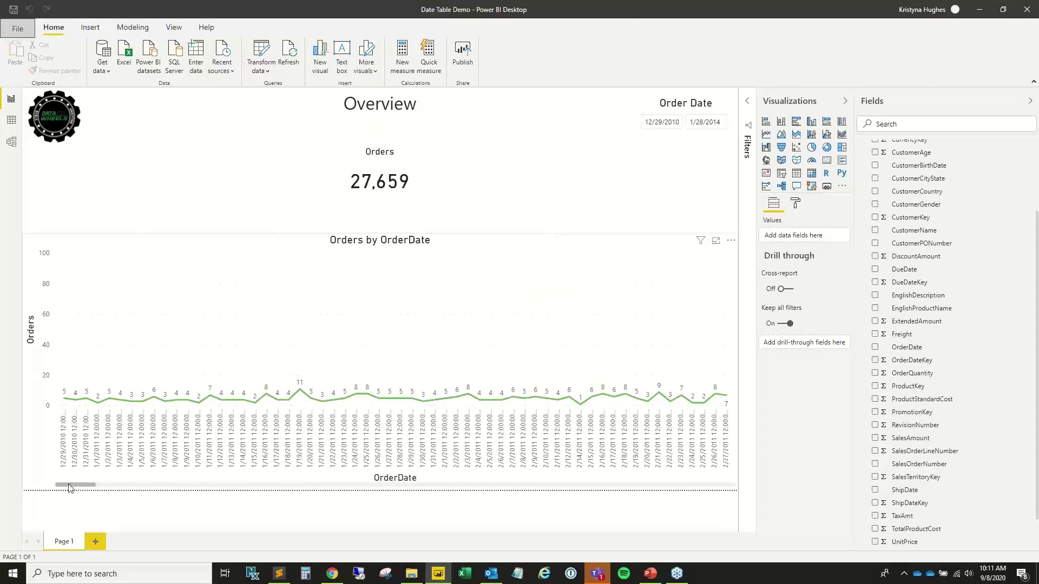
# Look through the daily values along the Orders by OrderDate chart and review the date fields in the Data table.
pyautogui.click(69, 487)
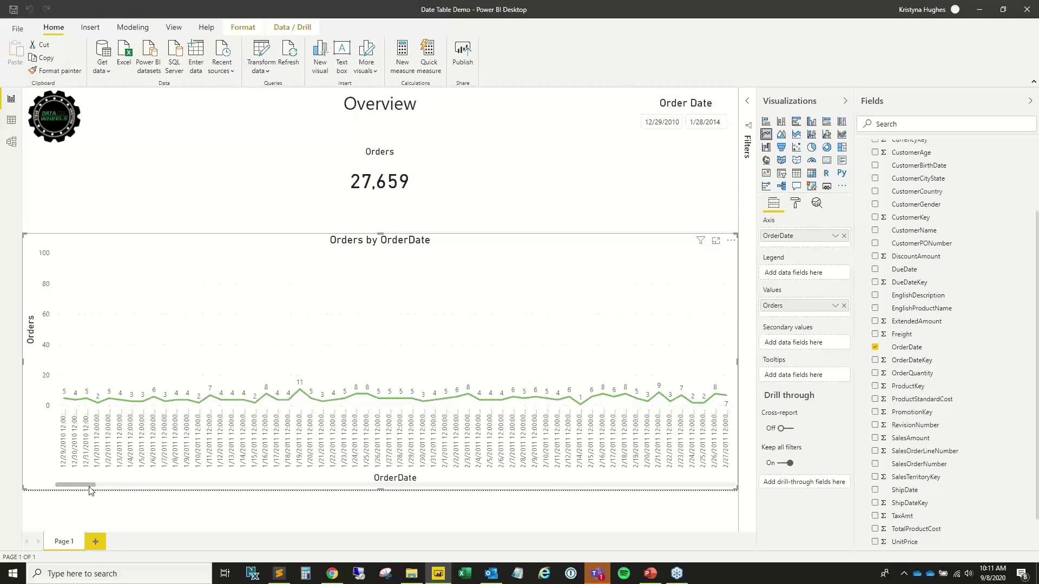
pyautogui.moveTo(90, 487); pyautogui.dragTo(145, 476)
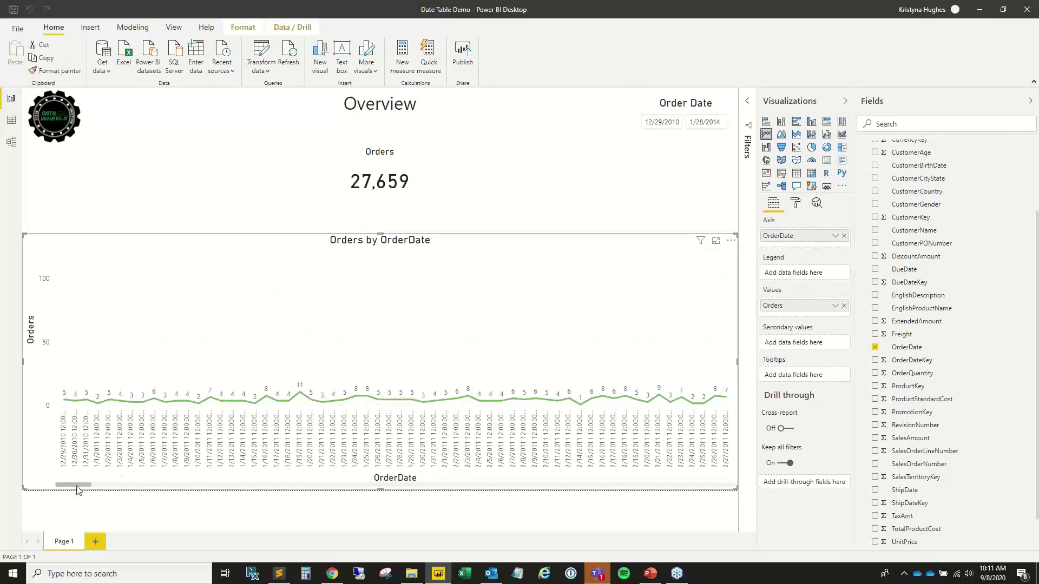
pyautogui.moveTo(77, 490); pyautogui.dragTo(131, 488)
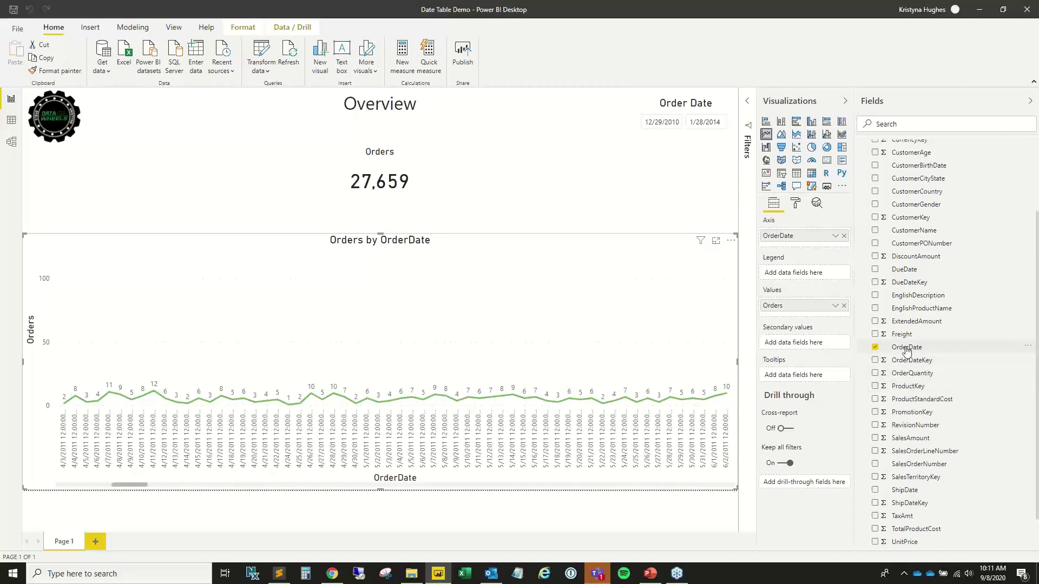
pyautogui.scroll(1, 906, 355)
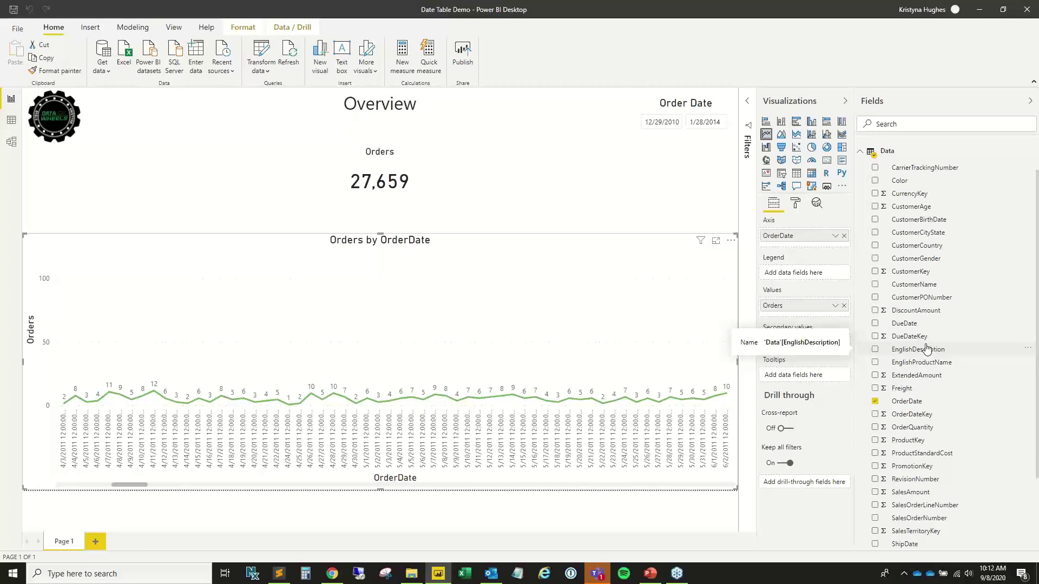
# View the rows of the Data table and inspect its OrderDate and OrderDateKey columns.
pyautogui.click(5, 124)
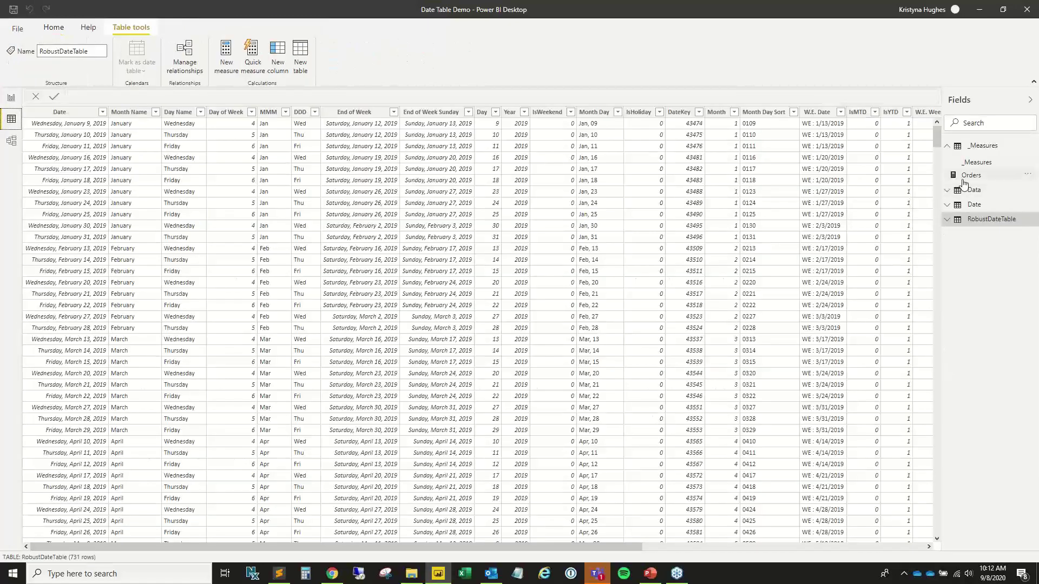
pyautogui.click(989, 192)
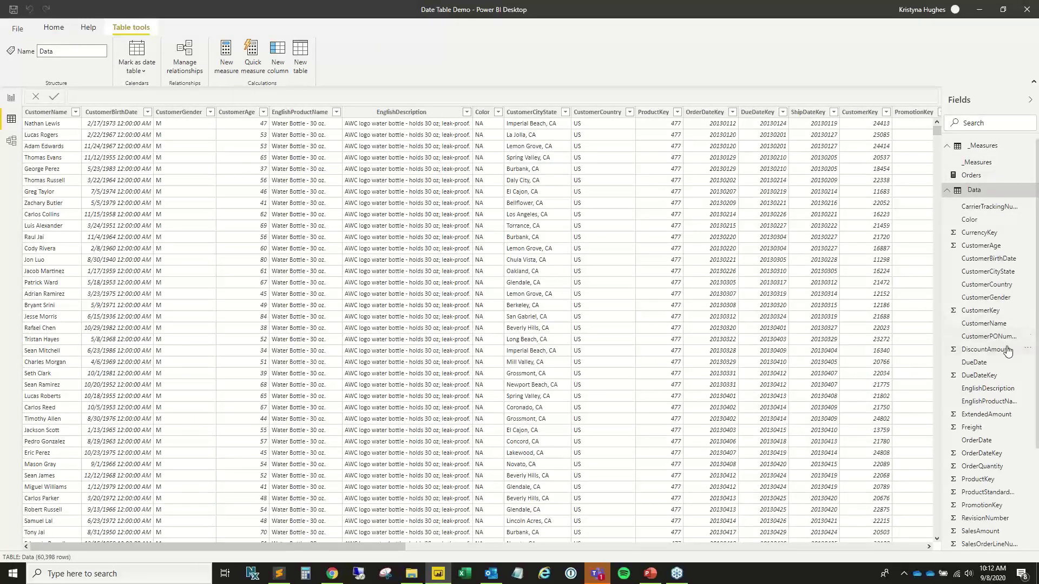
pyautogui.click(977, 441)
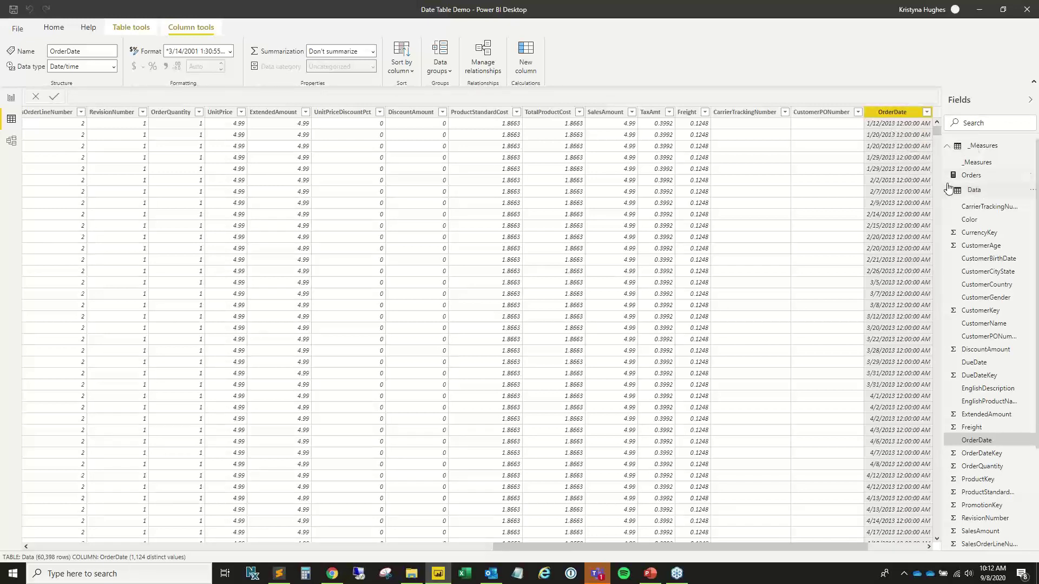
pyautogui.click(982, 453)
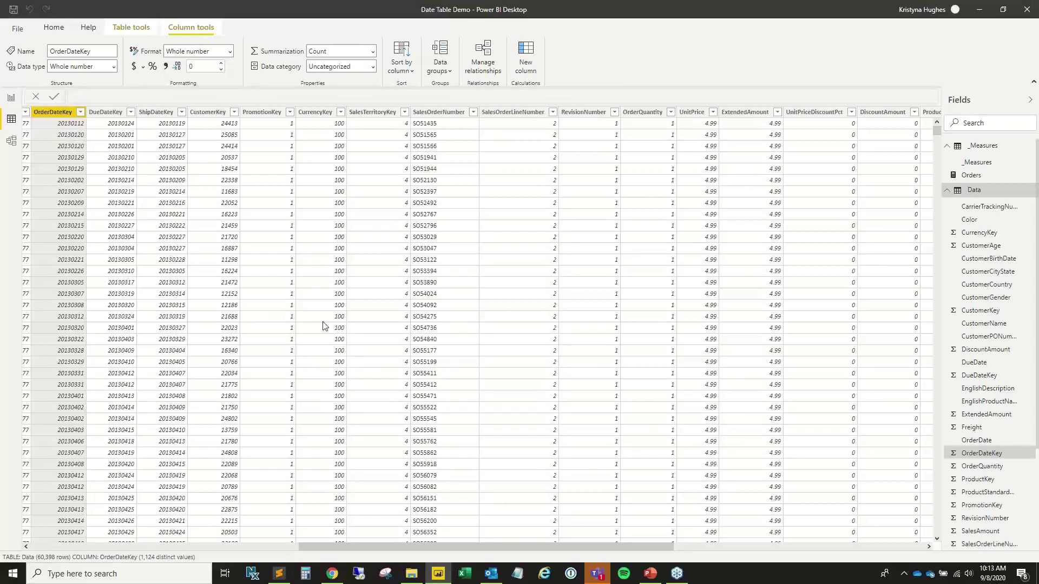
# Open the report's queries for transformation in the Power Query Editor.
pyautogui.click(53, 28)
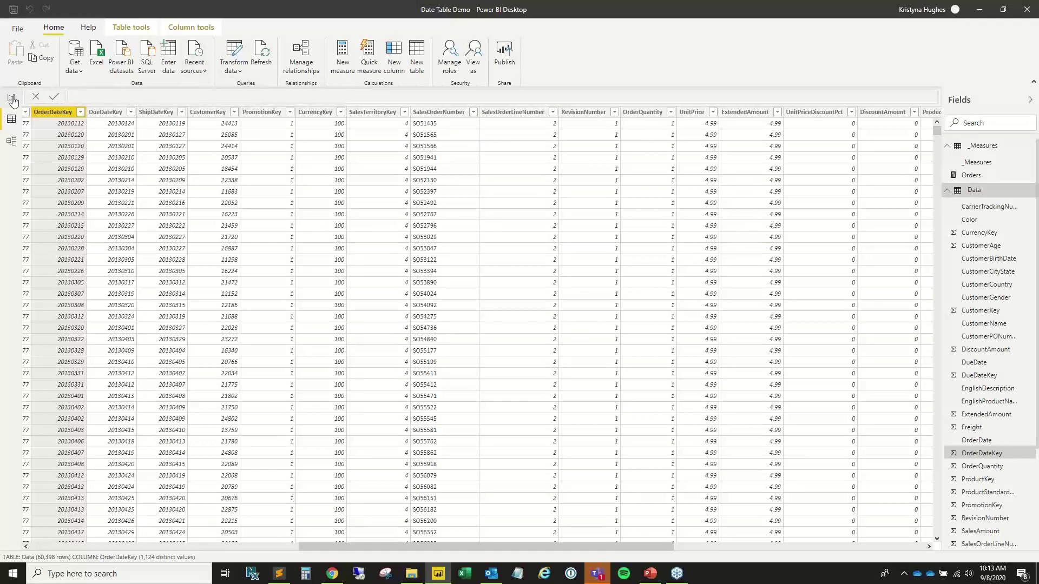
pyautogui.click(235, 69)
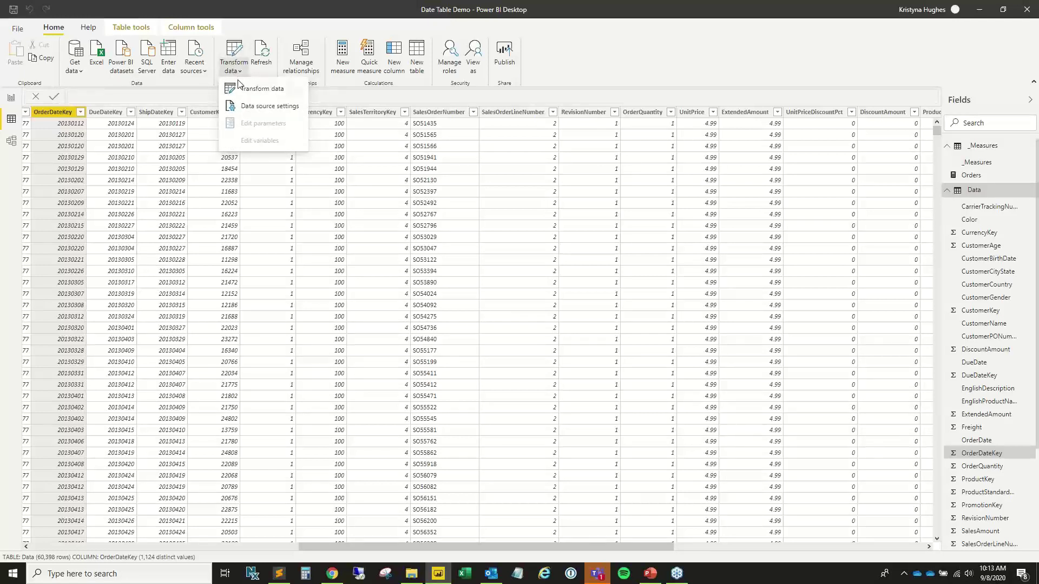
pyautogui.click(237, 54)
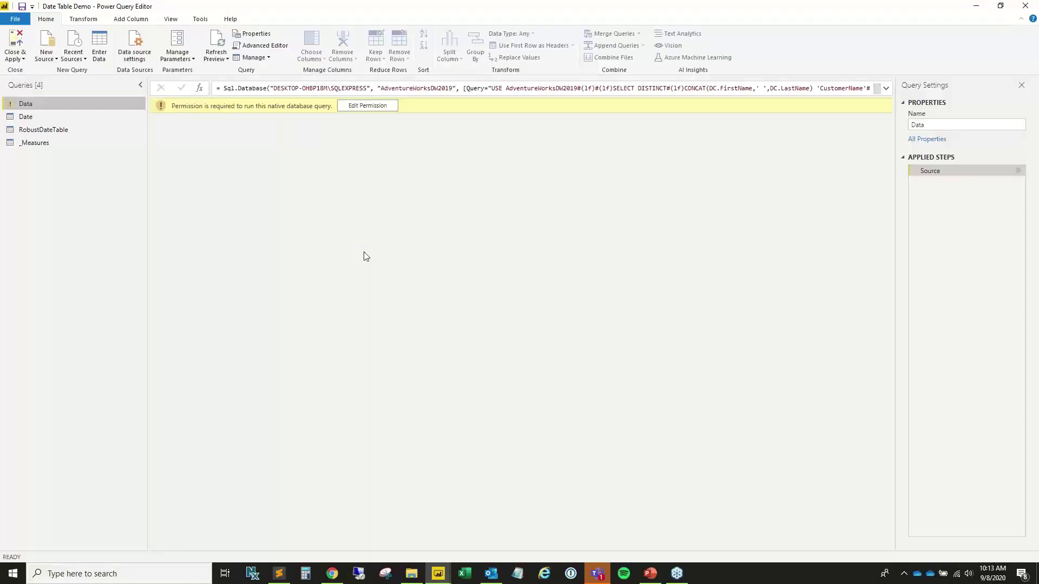
# Compare the Date and RobustDateTable queries, reviewing their columns and applied steps, and return to Date.
pyautogui.click(78, 122)
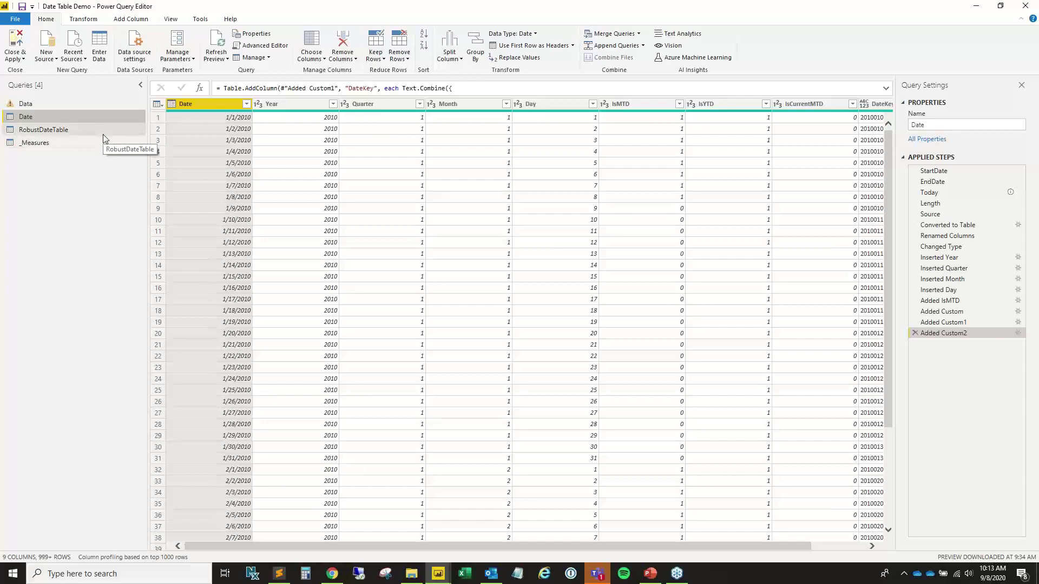
pyautogui.click(102, 135)
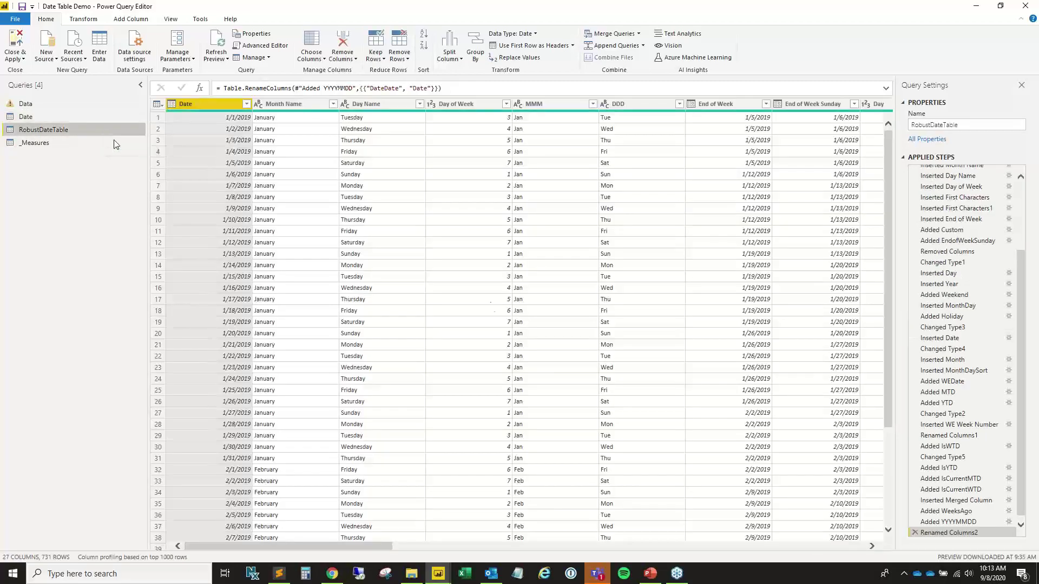
pyautogui.scroll(3, 938, 260)
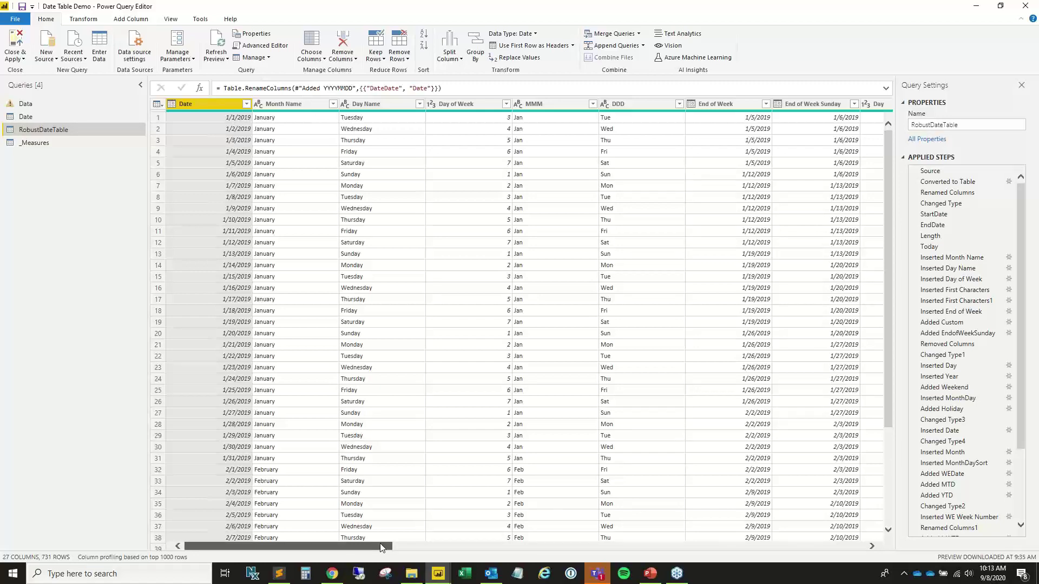
pyautogui.moveTo(382, 548); pyautogui.dragTo(365, 490)
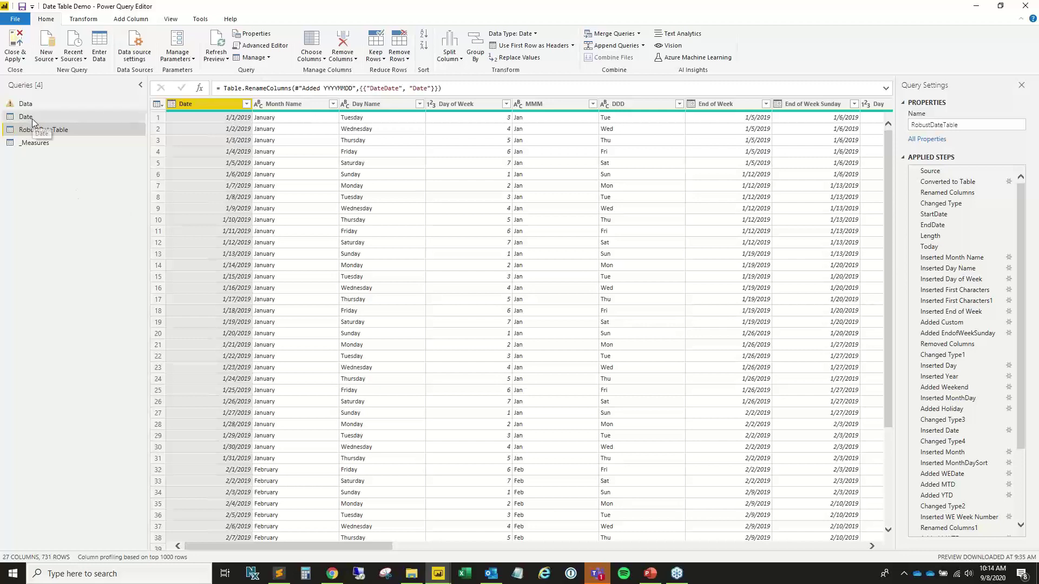
pyautogui.click(31, 119)
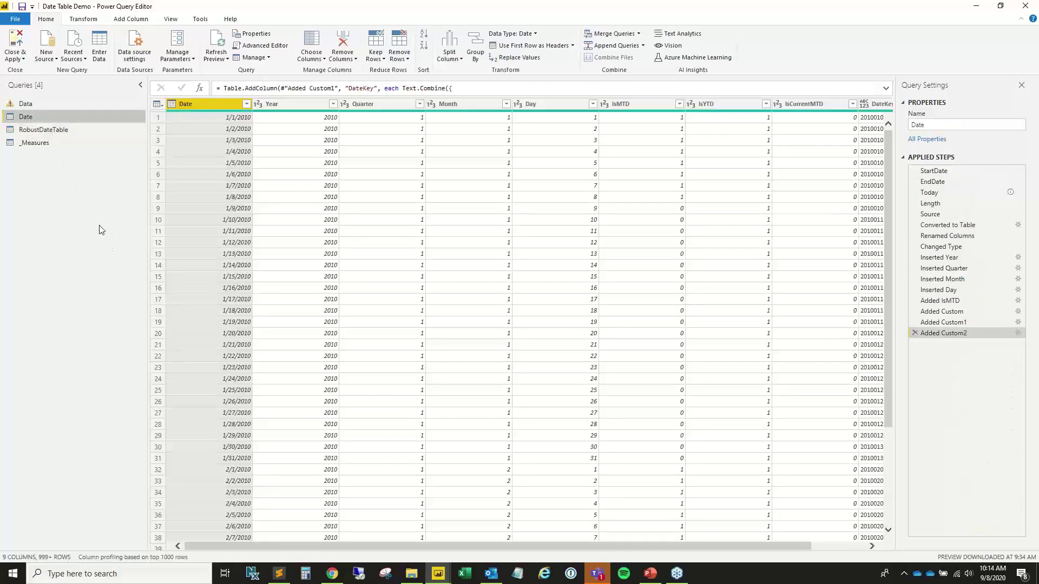
# Create a blank query and open its M code in the Advanced Editor.
pyautogui.rightClick(30, 182)
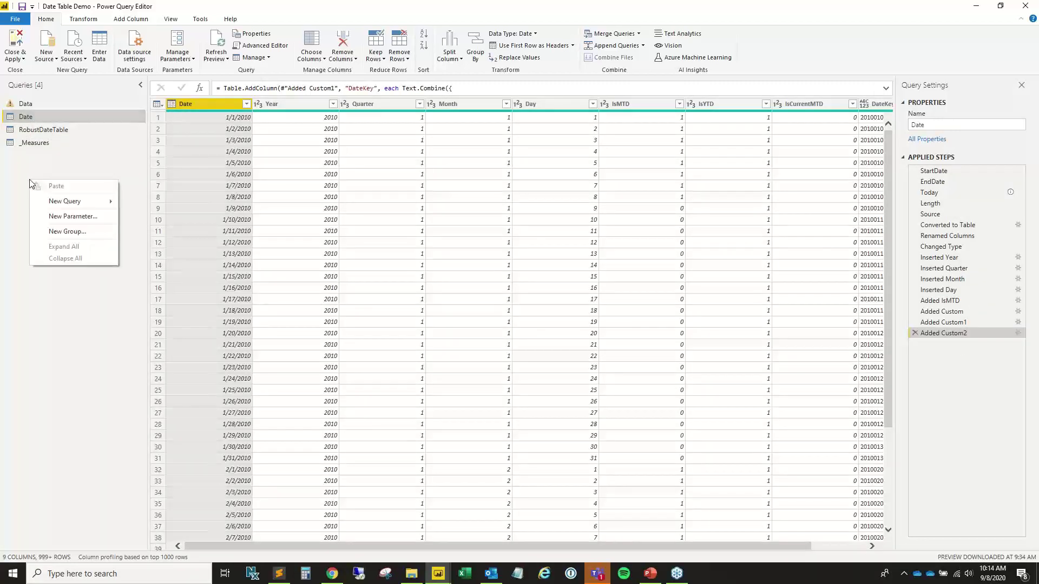
pyautogui.moveTo(54, 205)
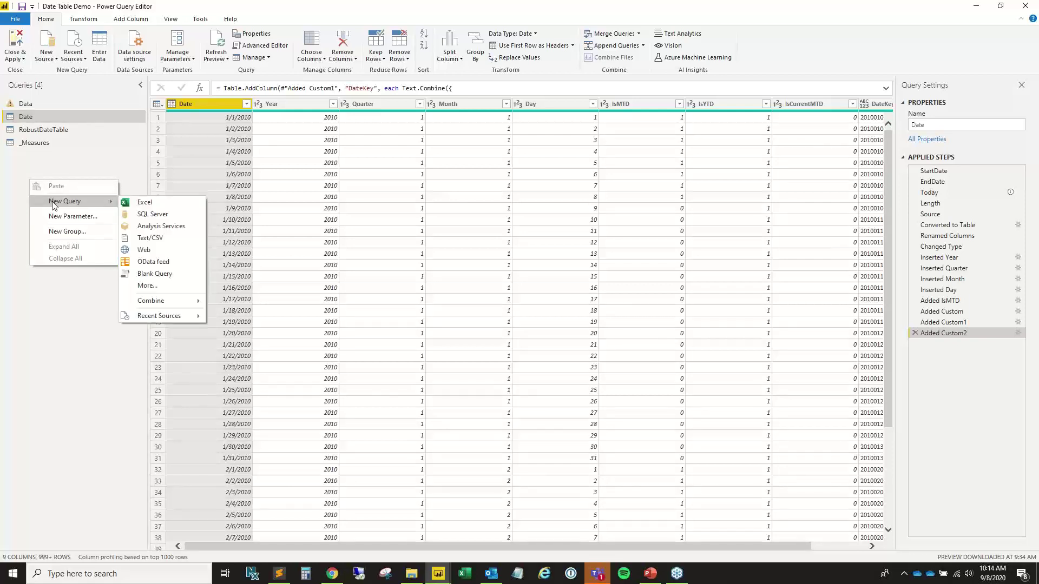
pyautogui.click(181, 273)
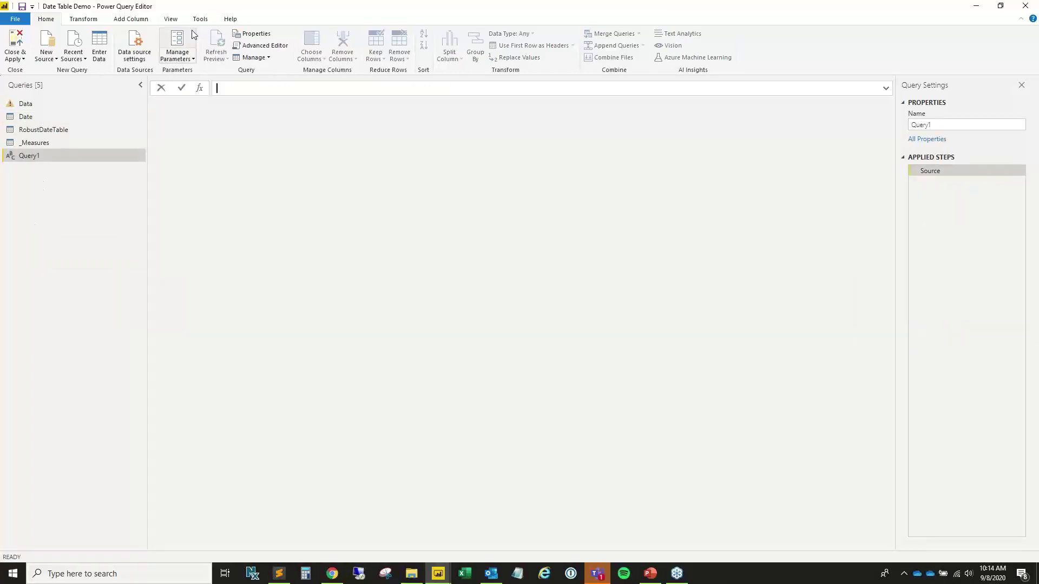
pyautogui.click(265, 46)
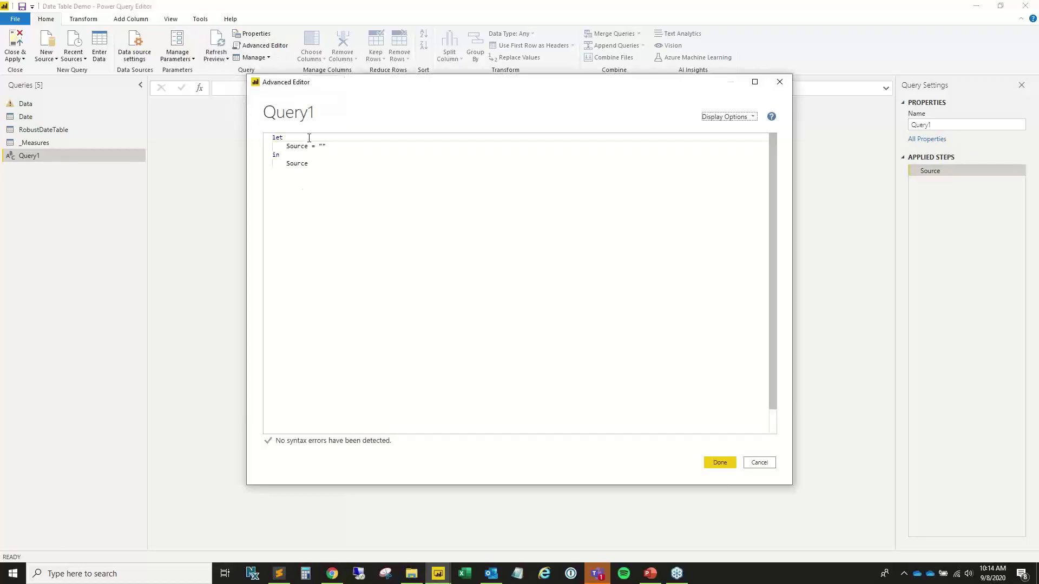
# Add a StartDate variable as the first line under let, defined as #date(2010,1,1).
pyautogui.click(359, 140)
pyautogui.press('Return')
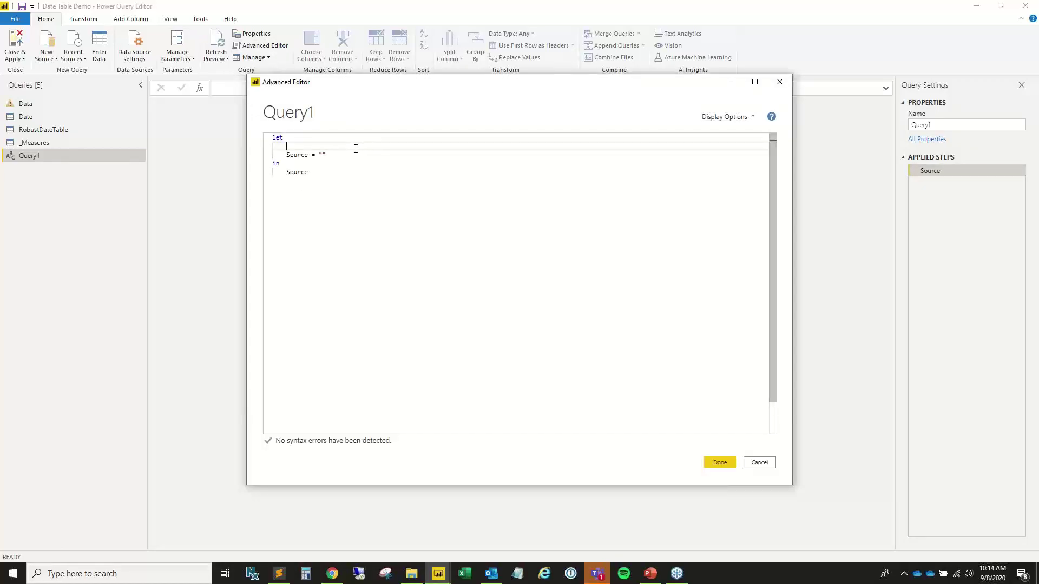
pyautogui.write('Start')
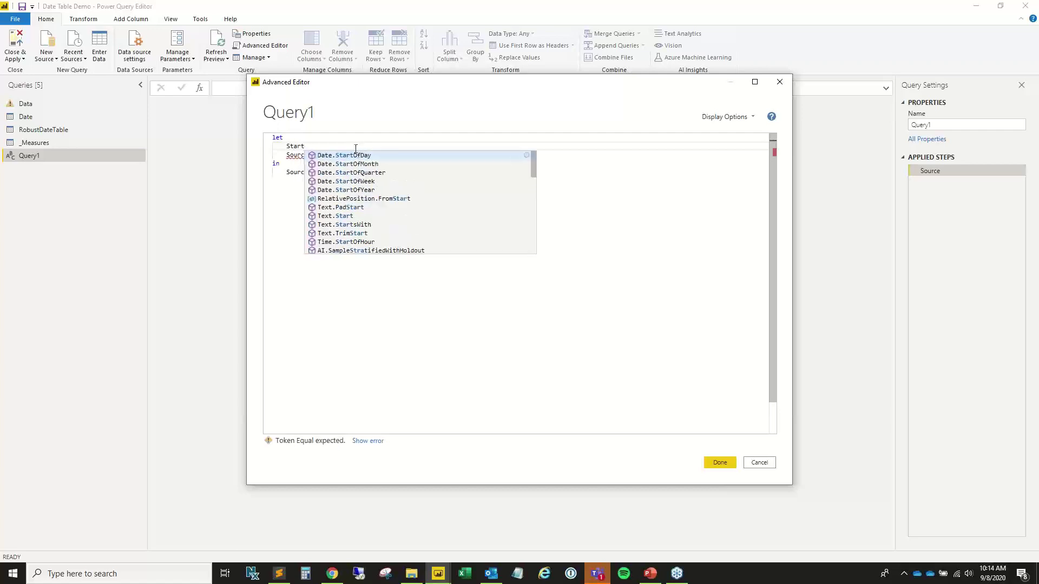
pyautogui.write('Date =')
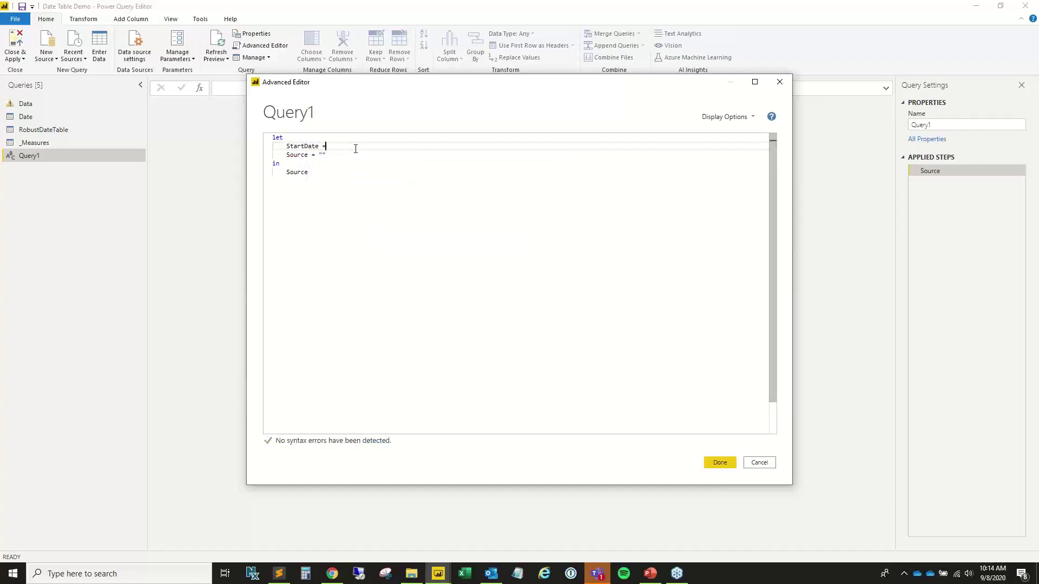
pyautogui.write(' #date')
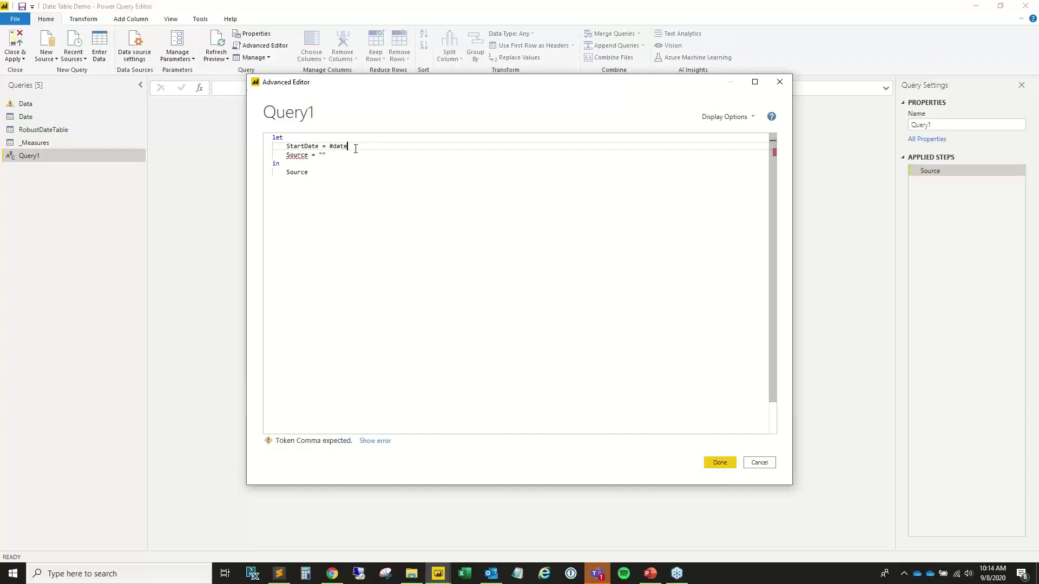
pyautogui.write('(2010,1,1),')
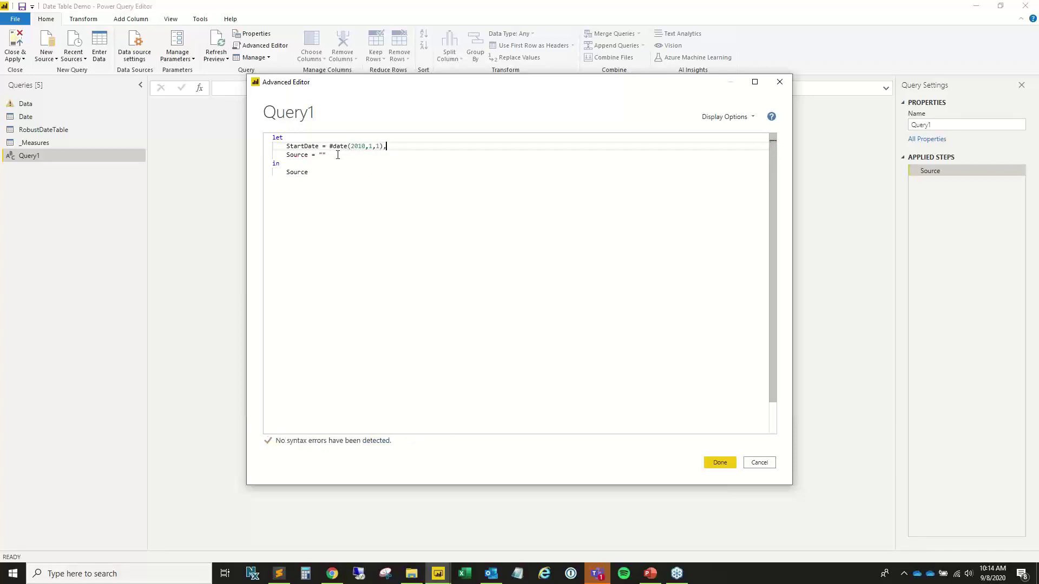
# Add an EndDate variable below StartDate, defined as #date(2020,12,31).
pyautogui.press('Return')
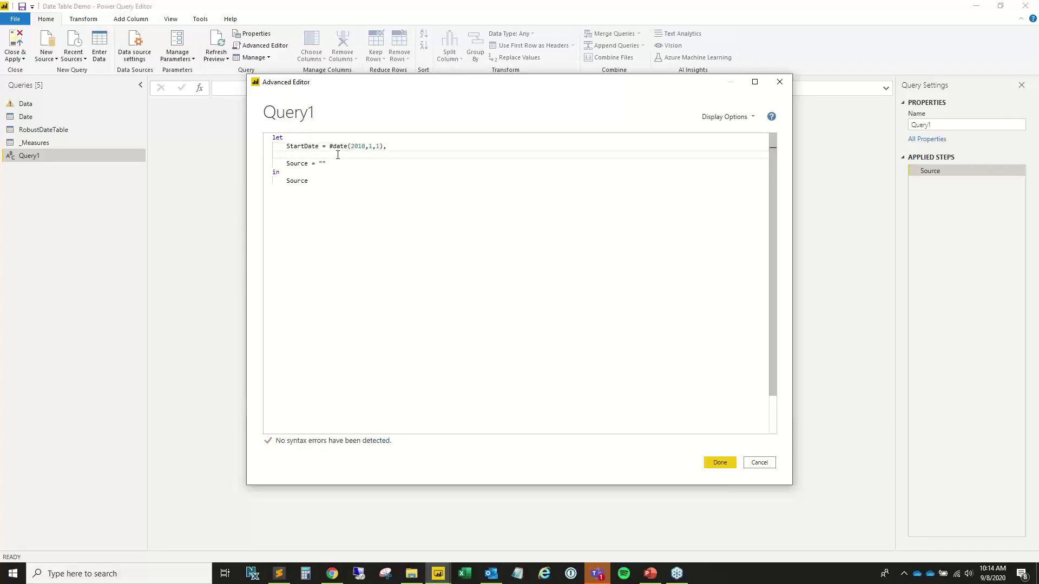
pyautogui.write('EndDat')
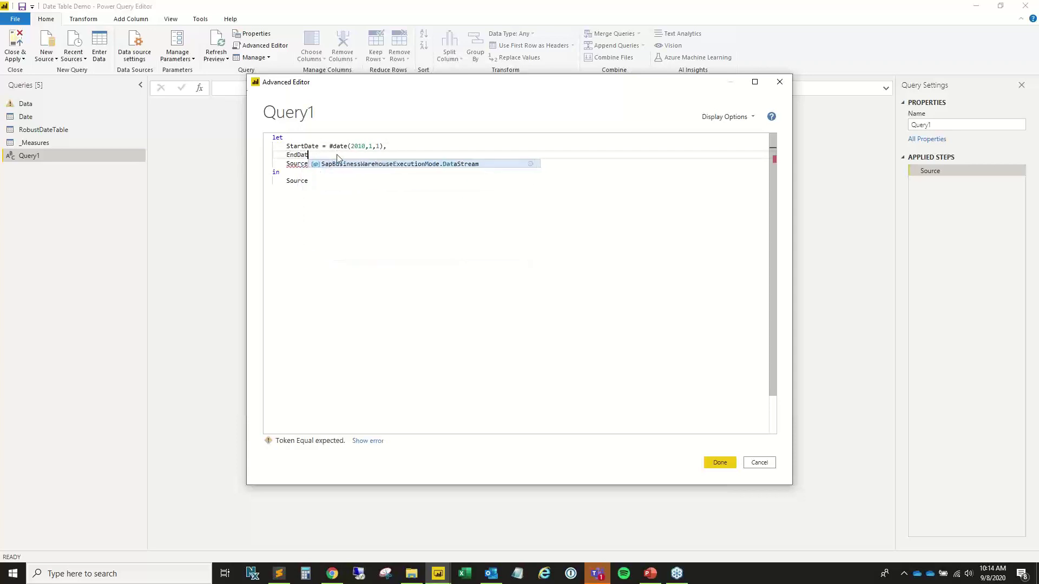
pyautogui.write('e = #')
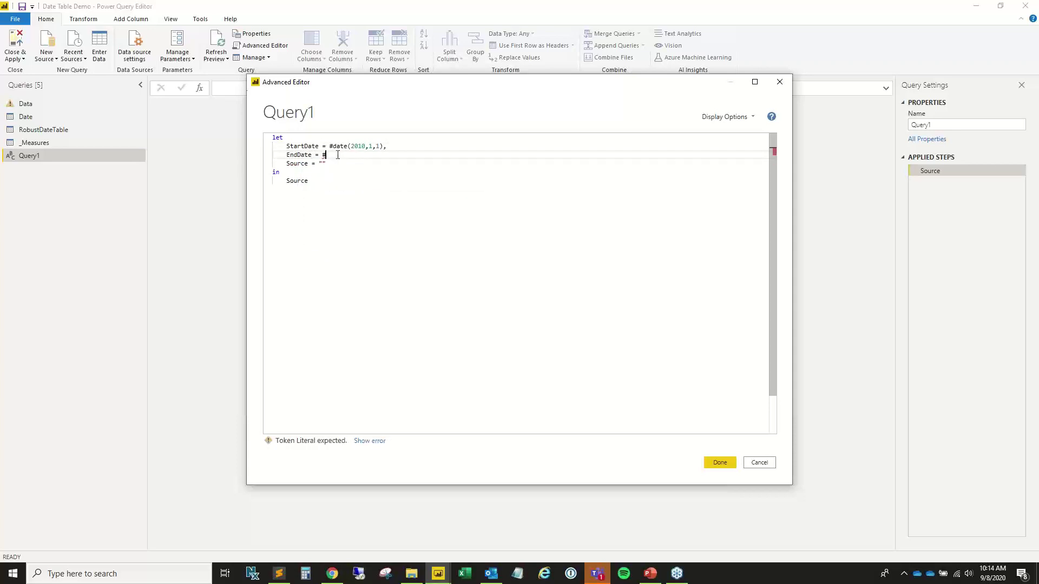
pyautogui.write('date(')
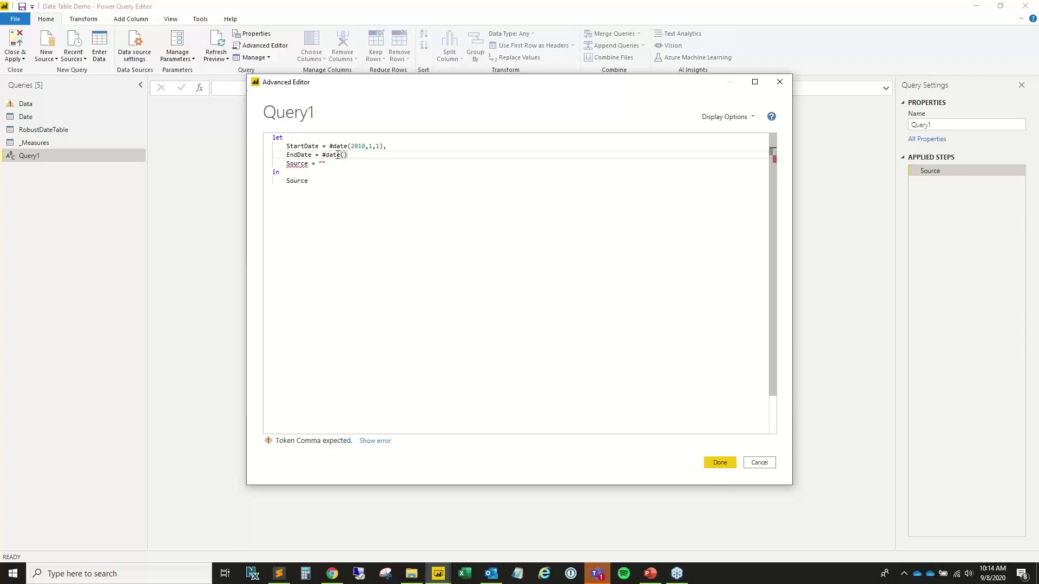
pyautogui.write('2020,')
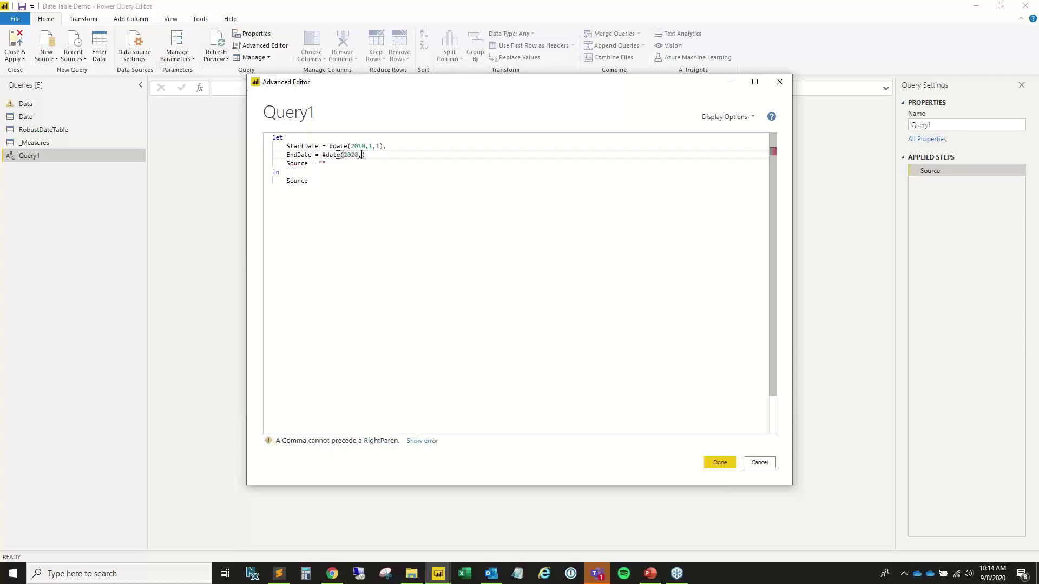
pyautogui.write('12,31)')
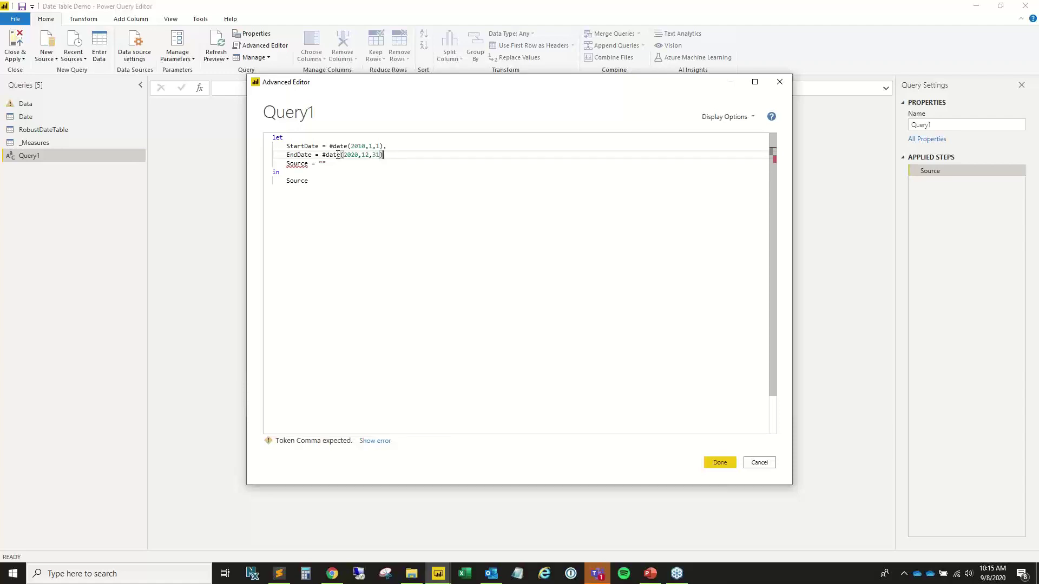
pyautogui.write(',')
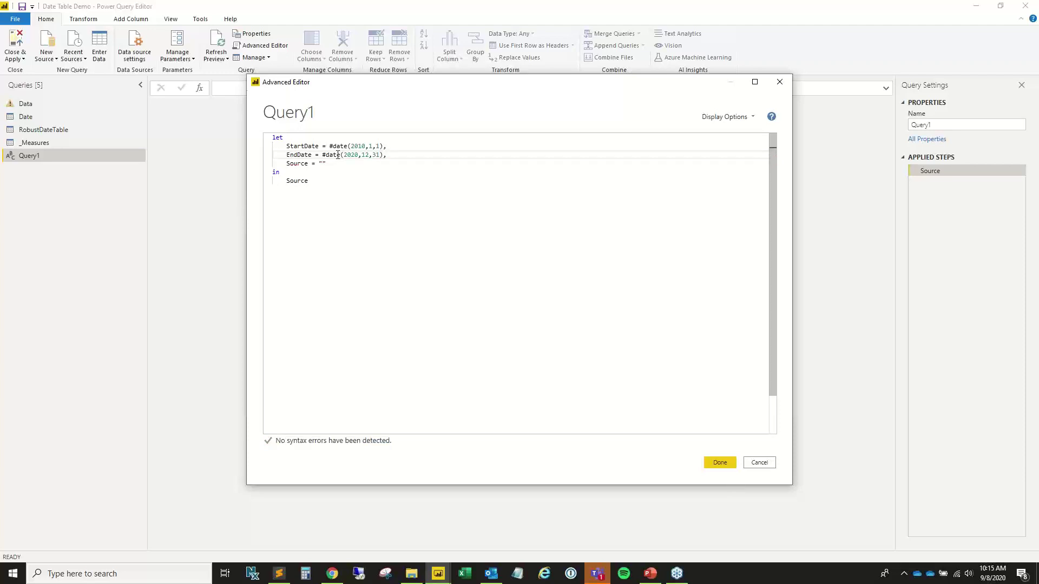
# Add a Length variable below EndDate, defined as #duration(EndDate - StartDate).
pyautogui.press('Return')
pyautogui.write('Length')
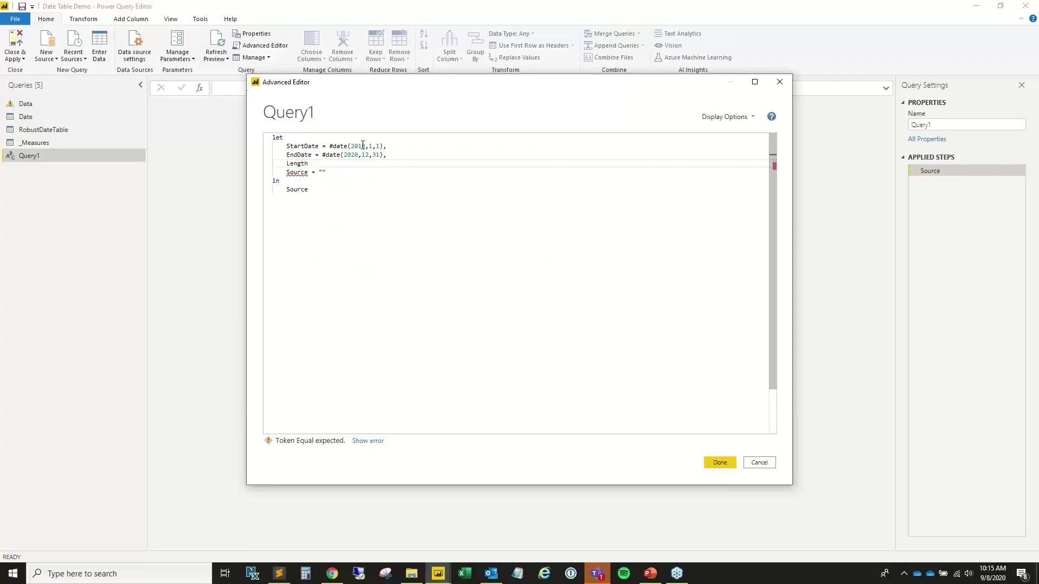
pyautogui.write(' = ')
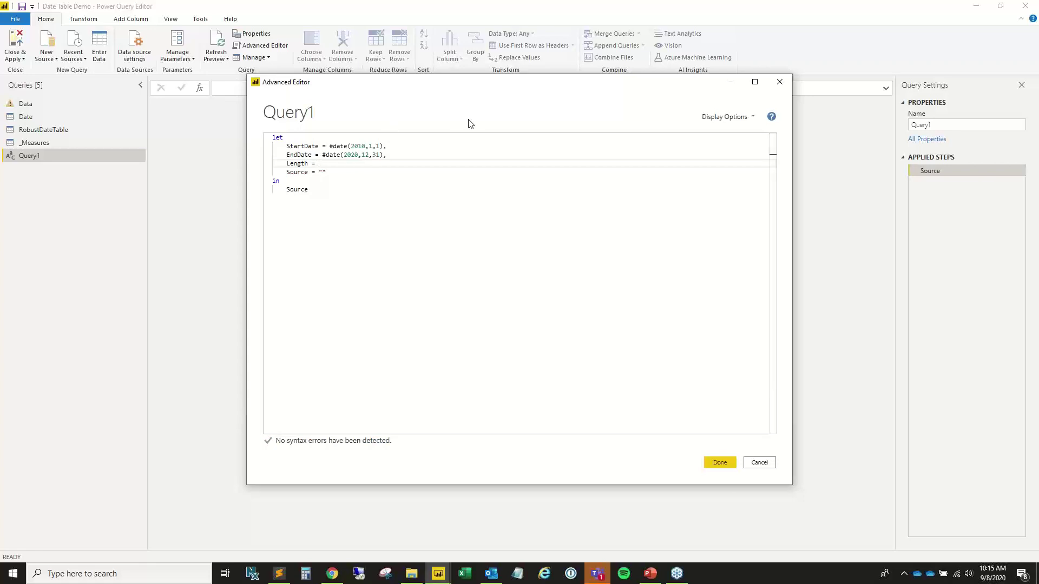
pyautogui.write('#duration(')
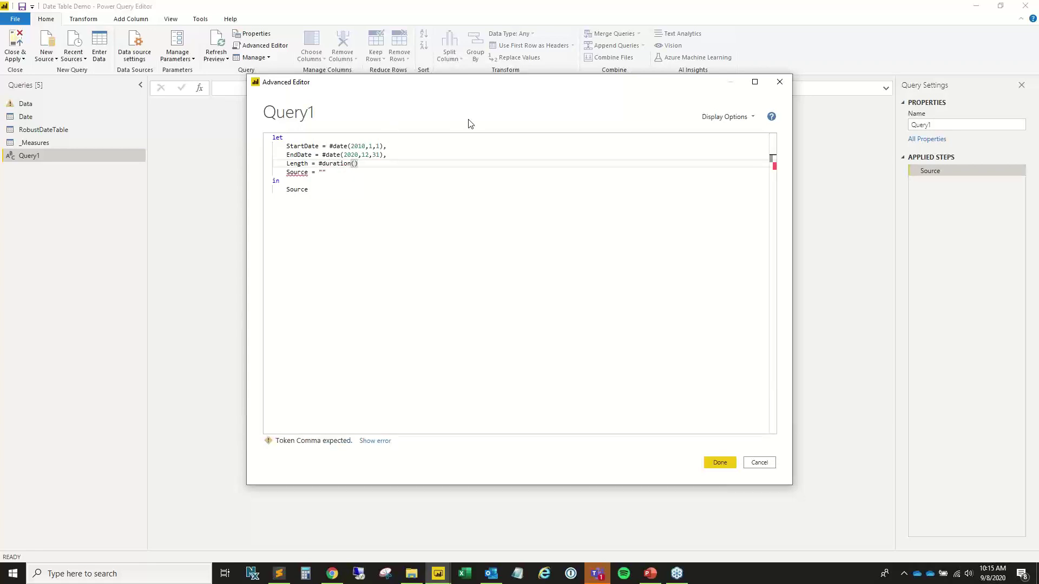
pyautogui.write('End')
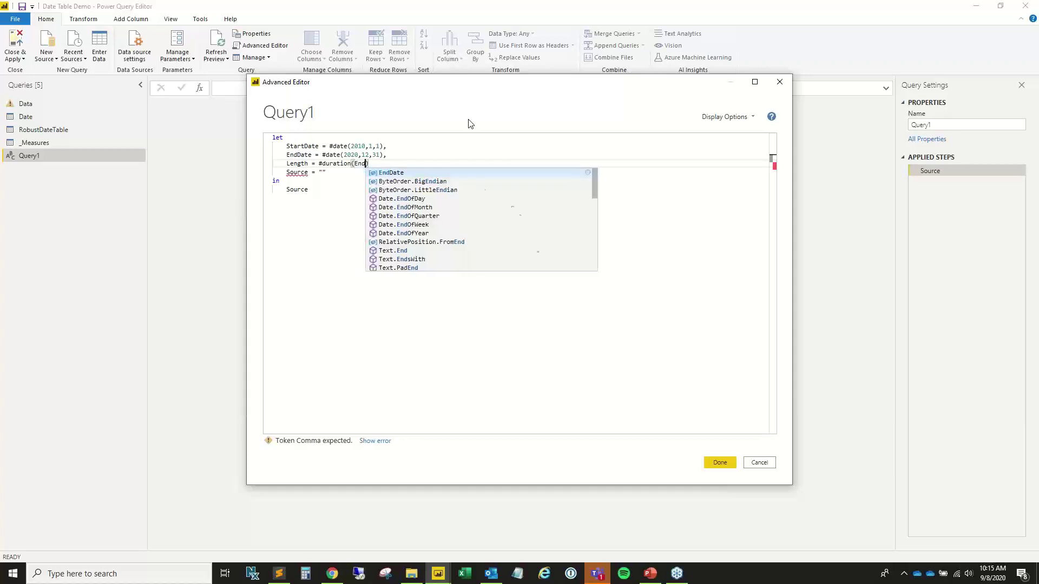
pyautogui.write('Date - Star')
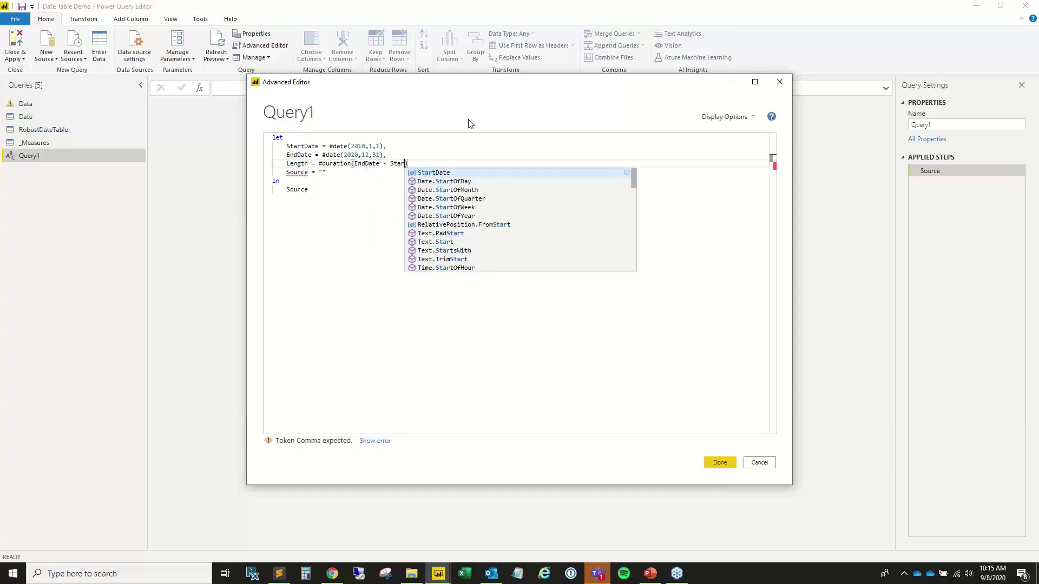
pyautogui.write('tDate')
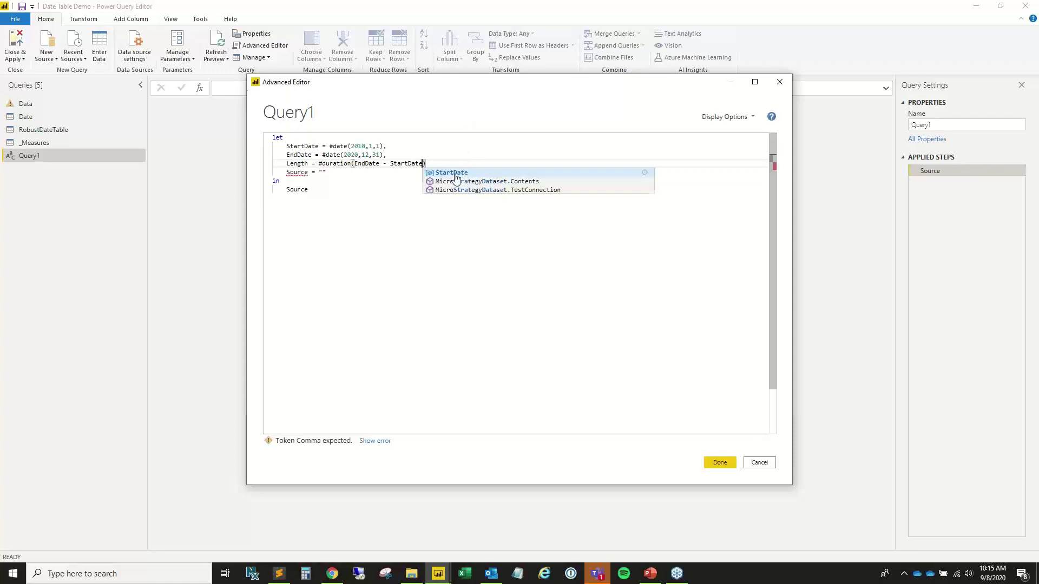
pyautogui.click(403, 169)
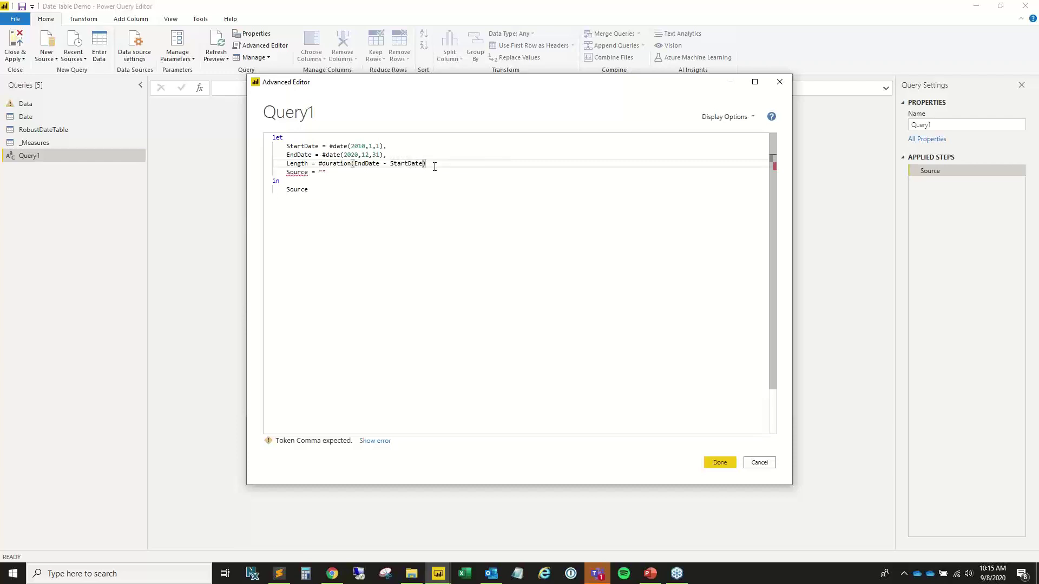
# Begin a new line named Today below Length and end the Length line with a comma.
pyautogui.press('Return')
pyautogui.write('T')
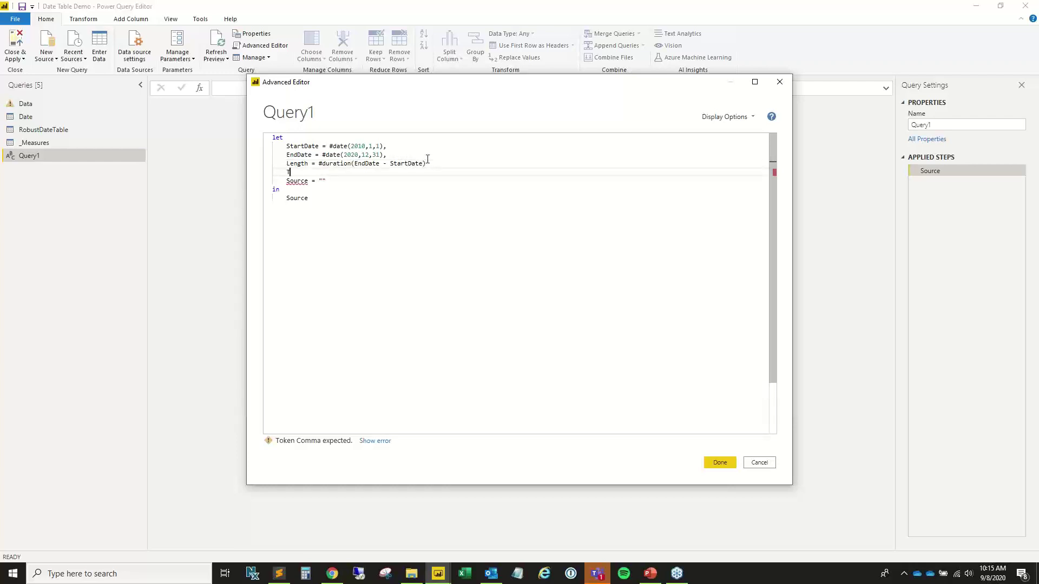
pyautogui.write('oday')
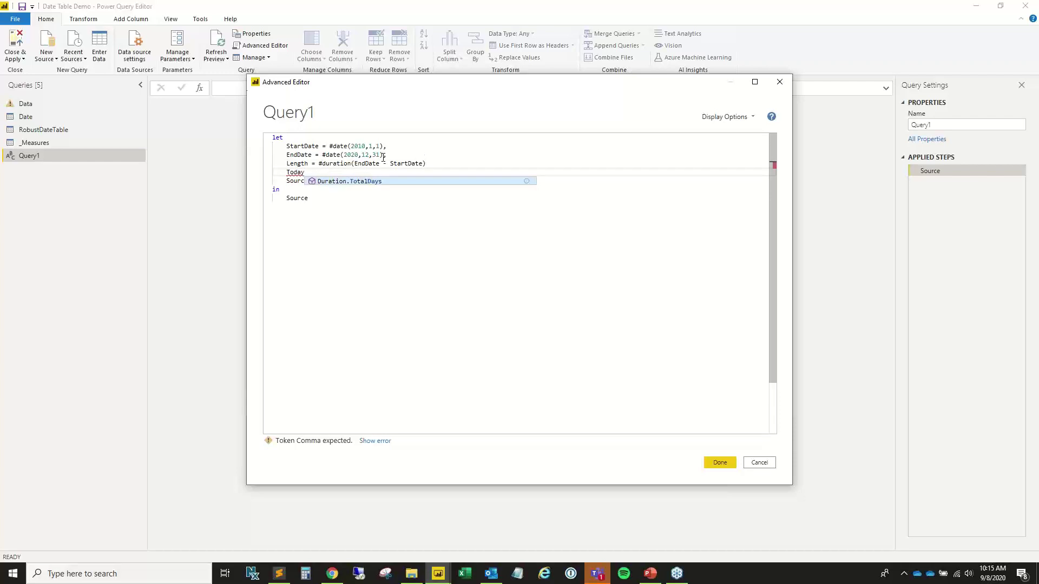
pyautogui.press('Escape')
pyautogui.click(436, 164)
pyautogui.write(',')
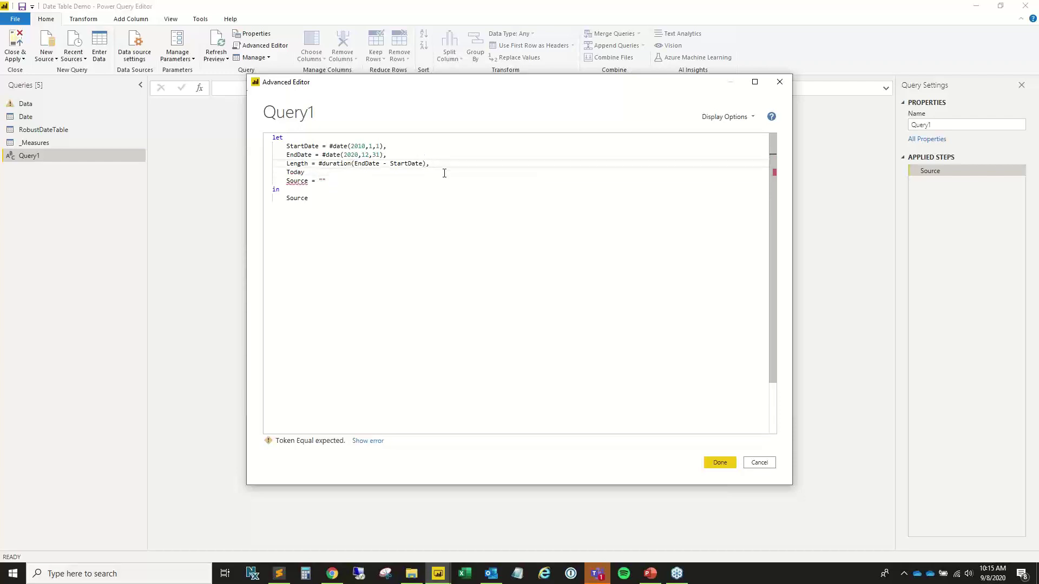
# Define the Today variable as DateTimeZone.UtcNow() and end its line with a comma.
pyautogui.click(444, 173)
pyautogui.write('= ')
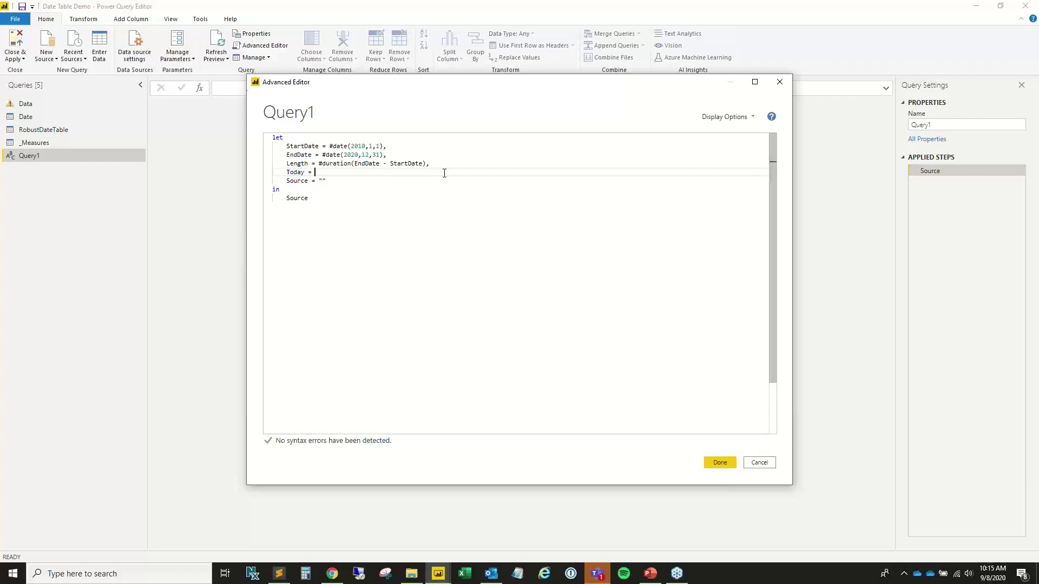
pyautogui.write('Date')
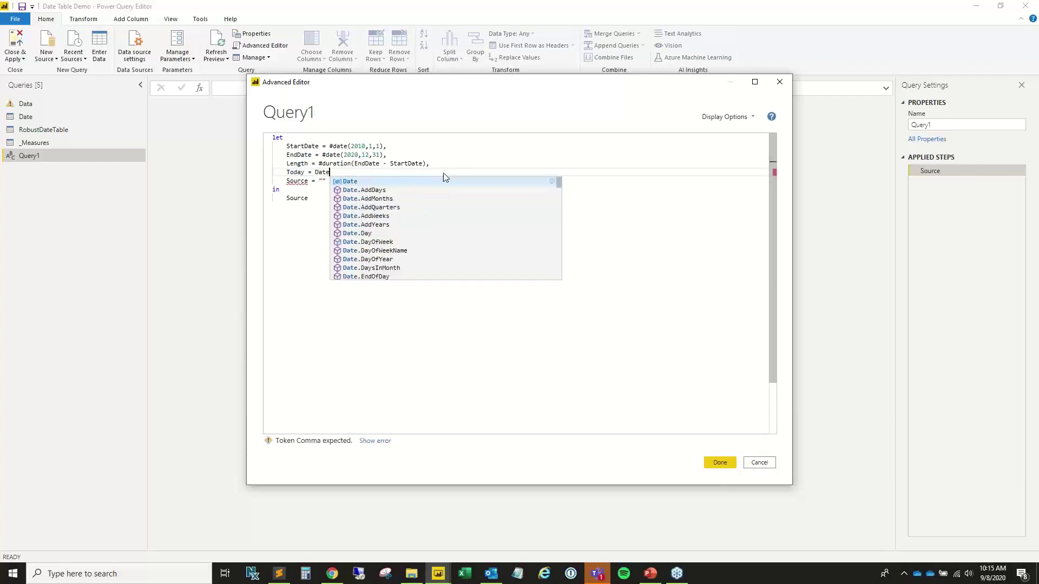
pyautogui.write('Time')
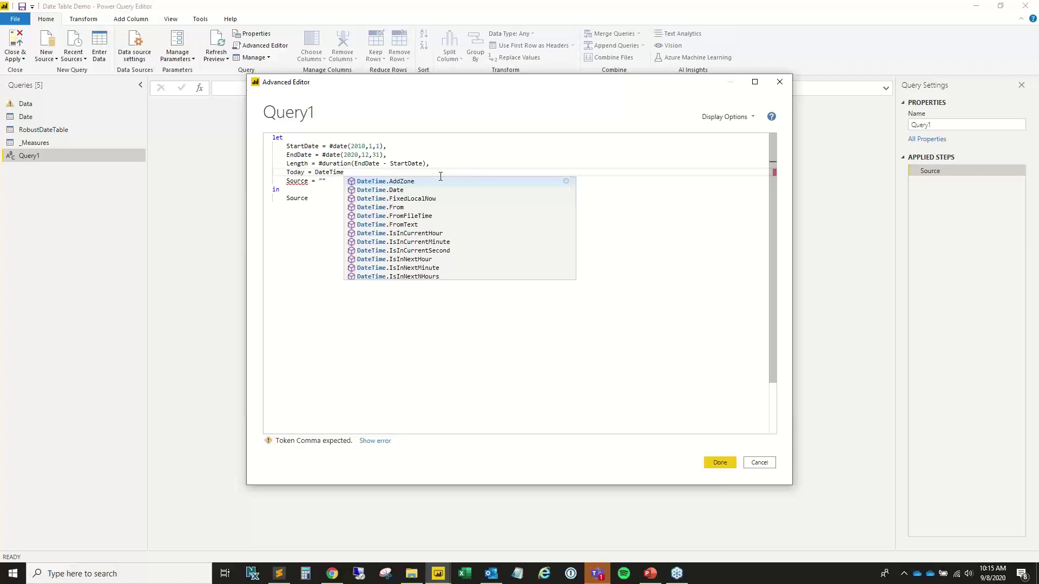
pyautogui.scroll(-6, 464, 223)
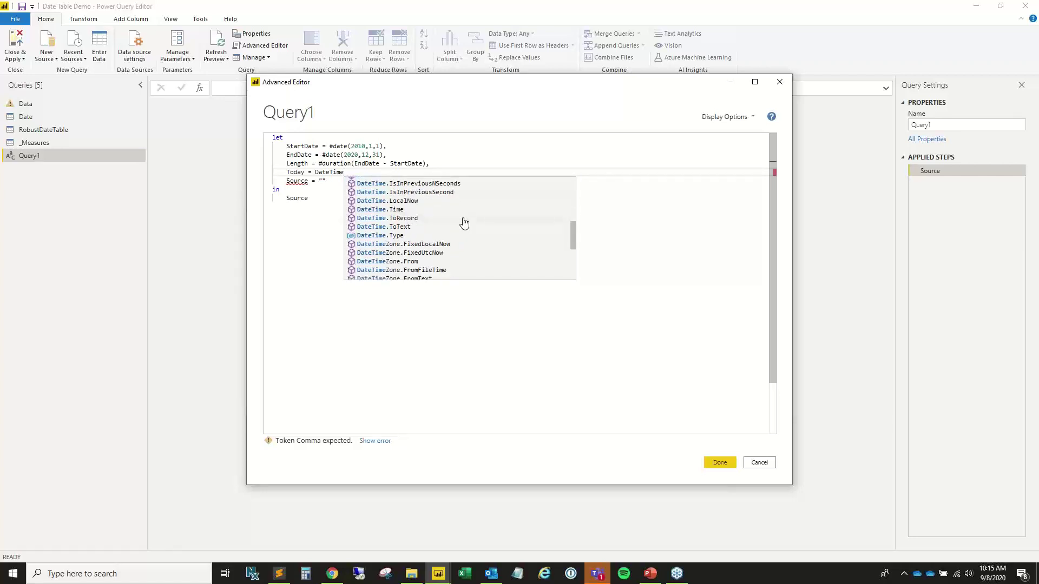
pyautogui.scroll(-1, 465, 222)
pyautogui.scroll(-2, 464, 223)
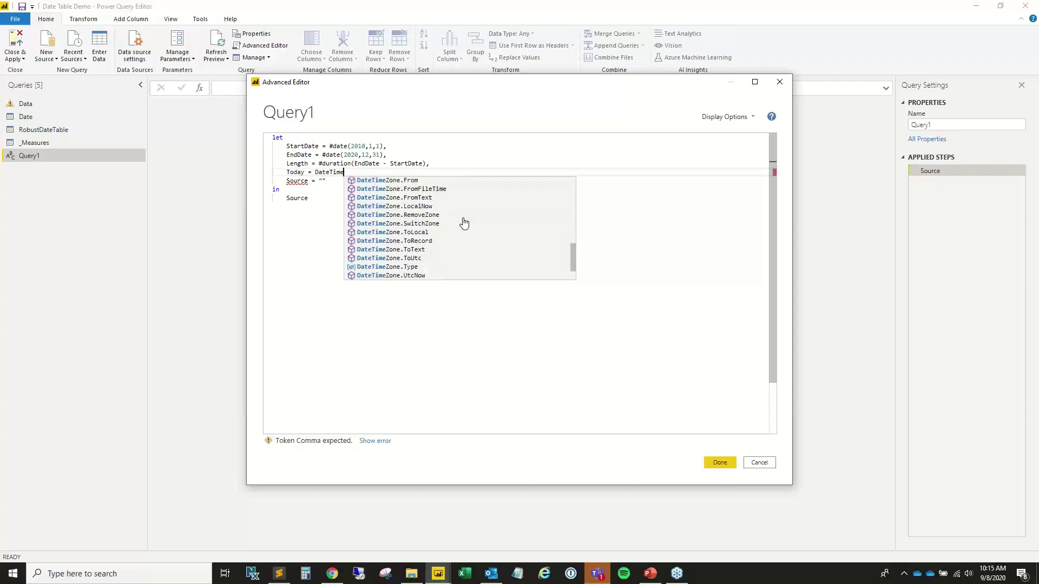
pyautogui.scroll(-1, 464, 222)
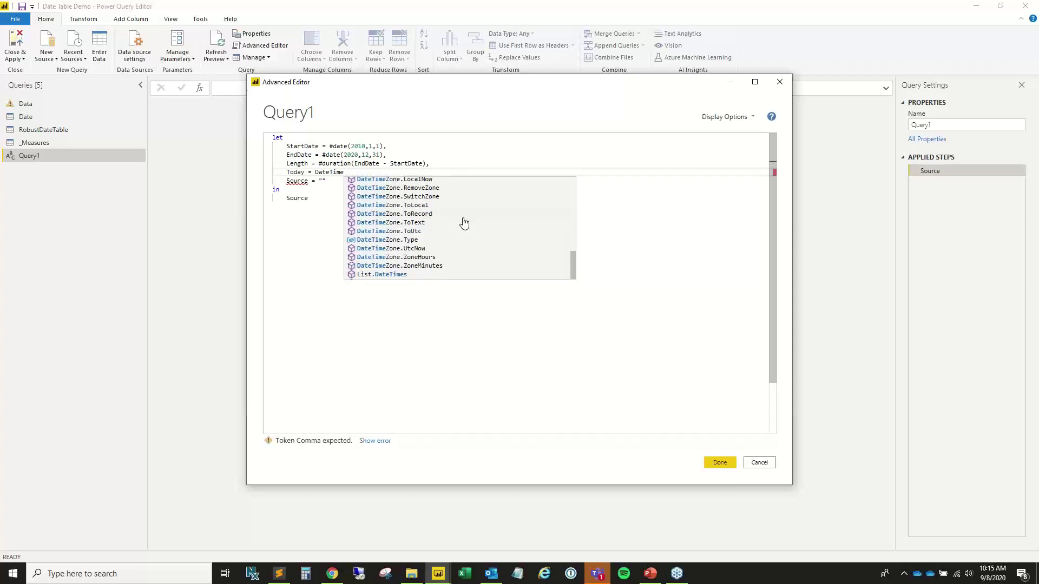
pyautogui.click(418, 249)
pyautogui.write('()')
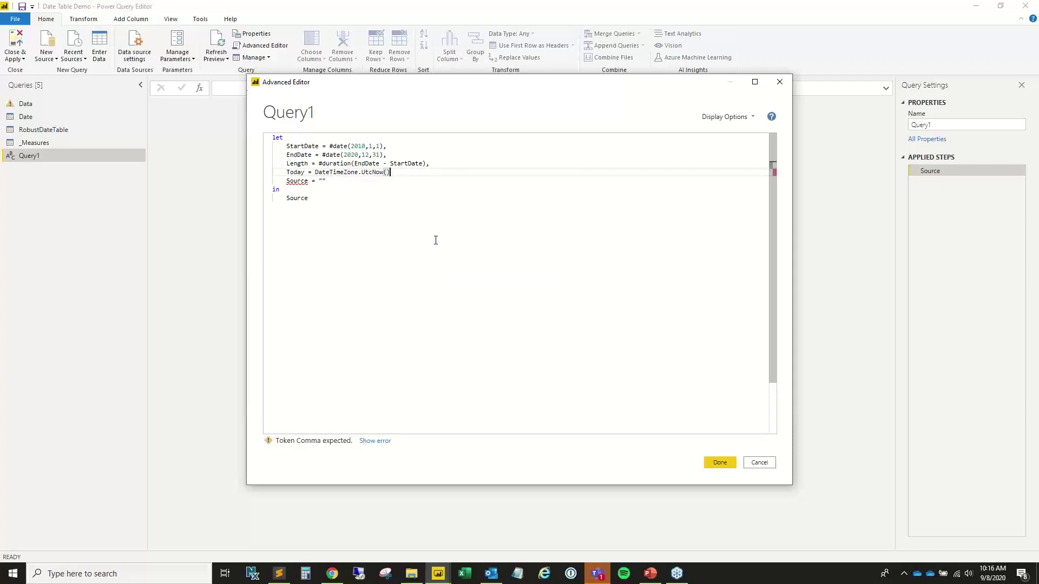
pyautogui.write(',')
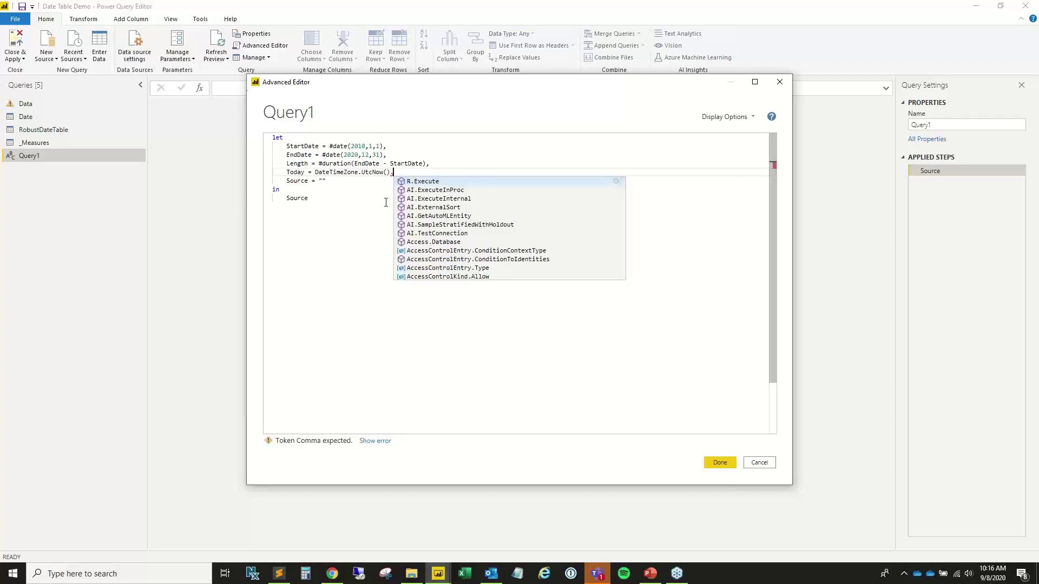
pyautogui.write(',')
pyautogui.press('BackSpace')
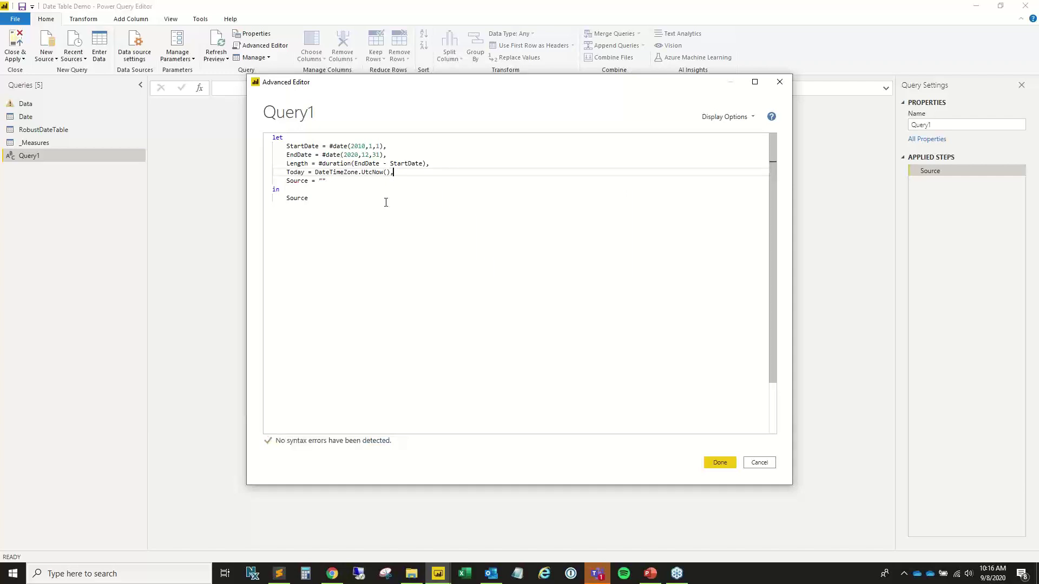
# Replace the empty string in the Source line with the List.Dates function.
pyautogui.press('Down')
pyautogui.press('BackSpace')
pyautogui.press('BackSpace')
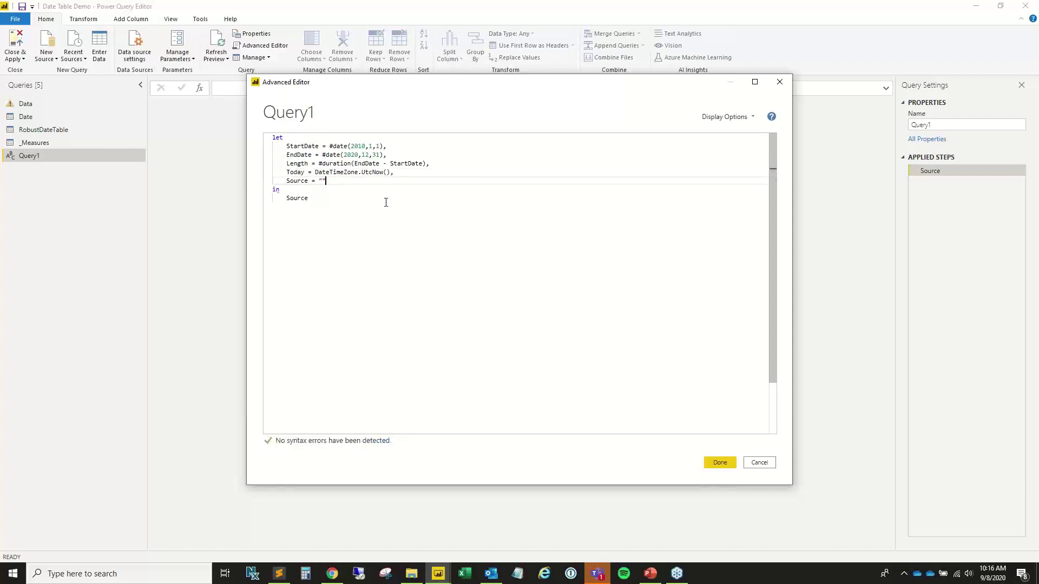
pyautogui.write('List')
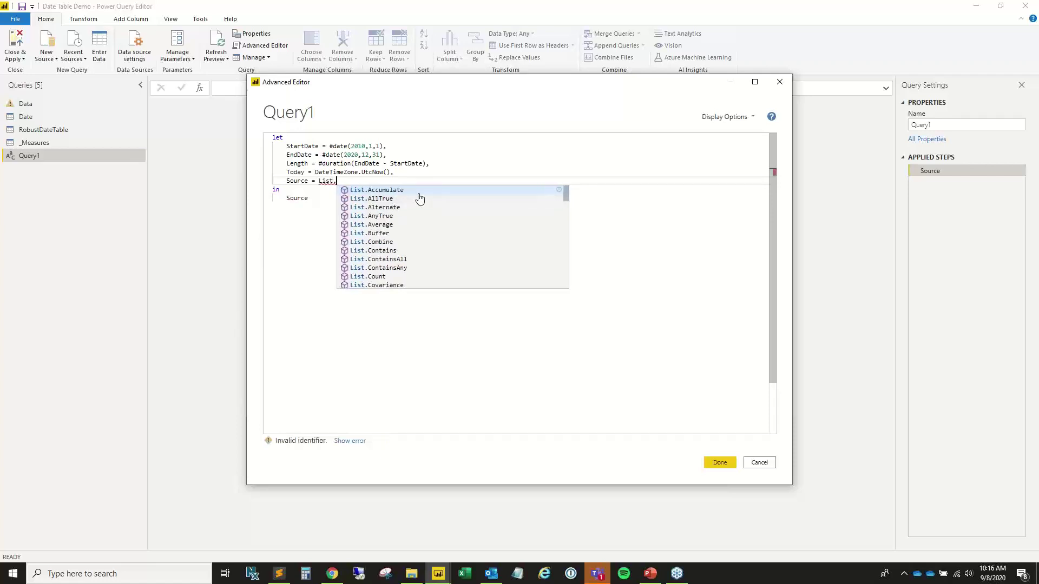
pyautogui.write('(')
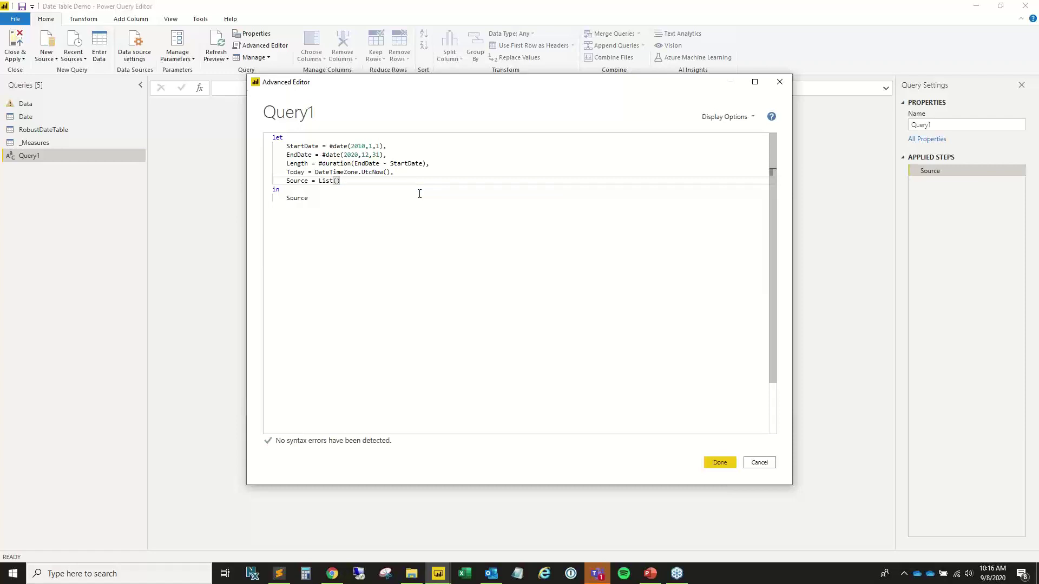
pyautogui.write('D')
pyautogui.press('BackSpace')
pyautogui.write('S')
pyautogui.press('BackSpace')
pyautogui.press('BackSpace')
pyautogui.write('.Da')
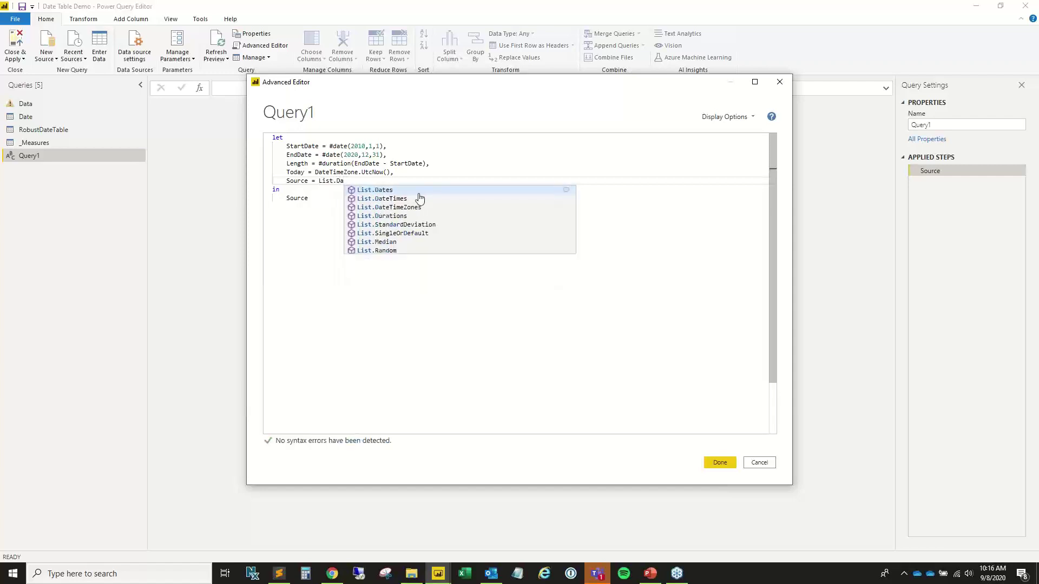
pyautogui.click(419, 193)
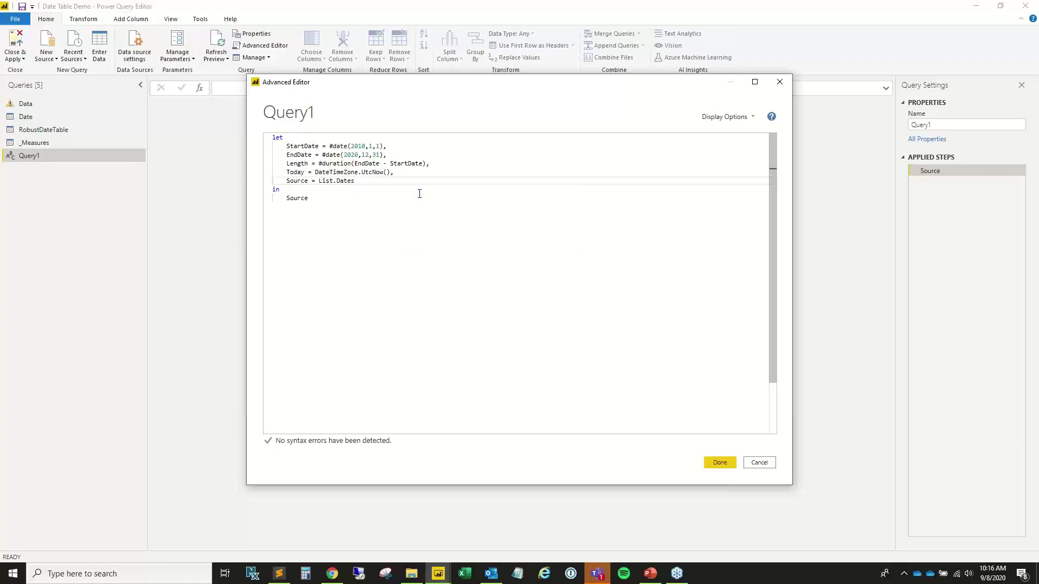
# Give List.Dates in the Source line StartDate as its start and Length as its count argument.
pyautogui.write('(')
pyautogui.write('StartDat')
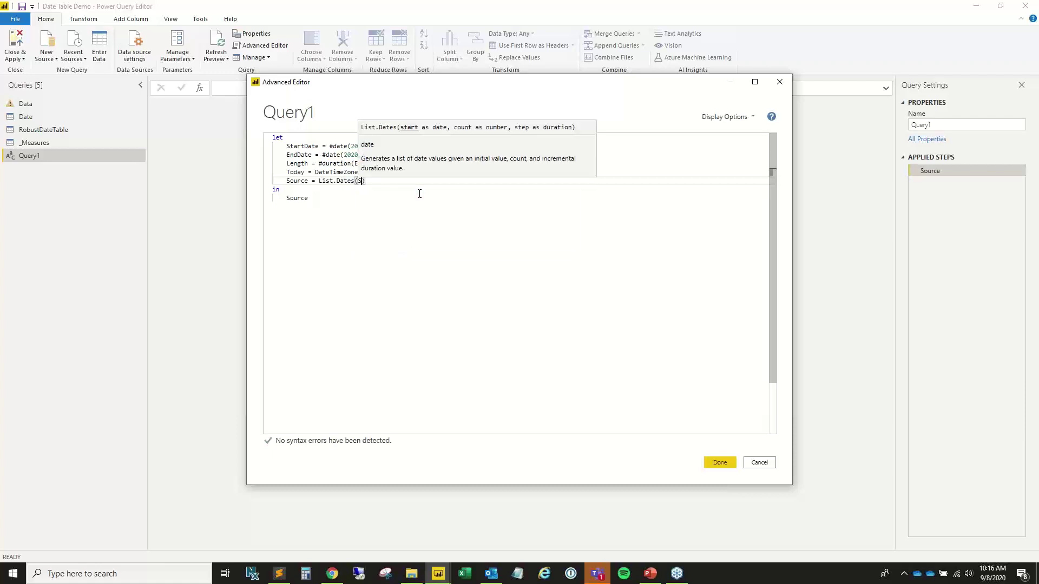
pyautogui.write('e')
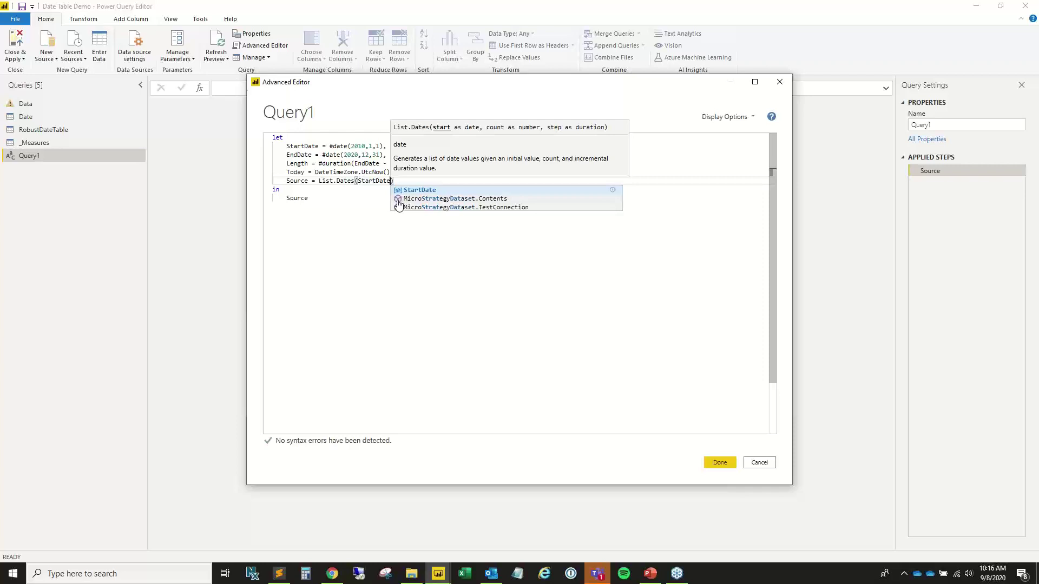
pyautogui.write(',')
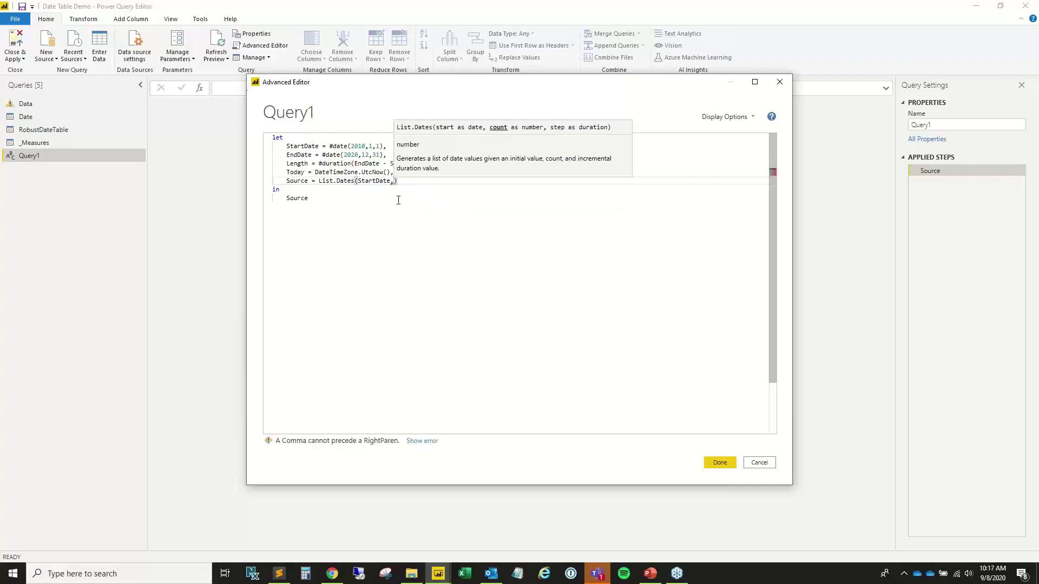
pyautogui.write('Lenght')
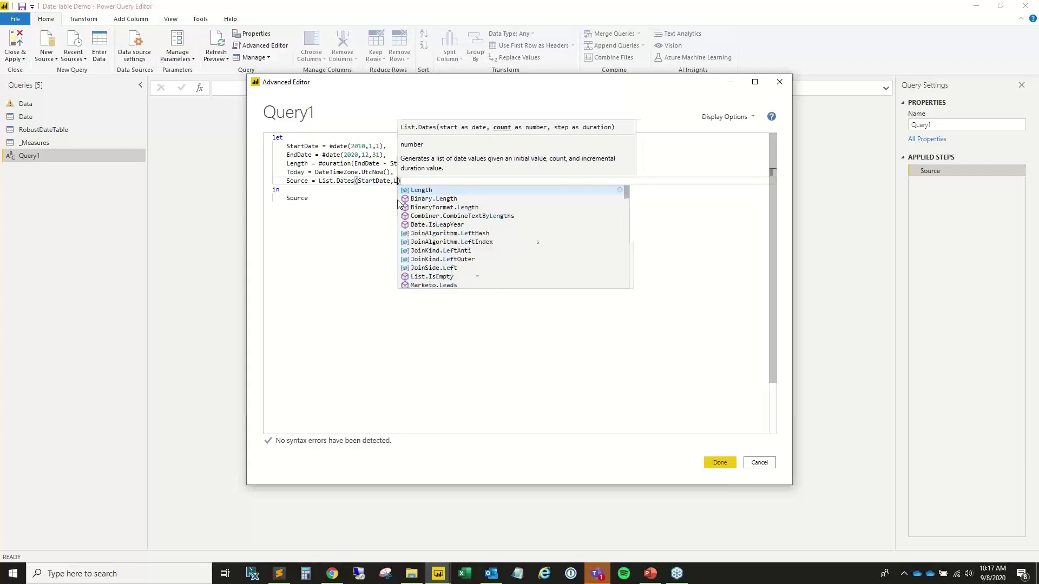
pyautogui.press('BackSpace')
pyautogui.press('BackSpace')
pyautogui.write('th')
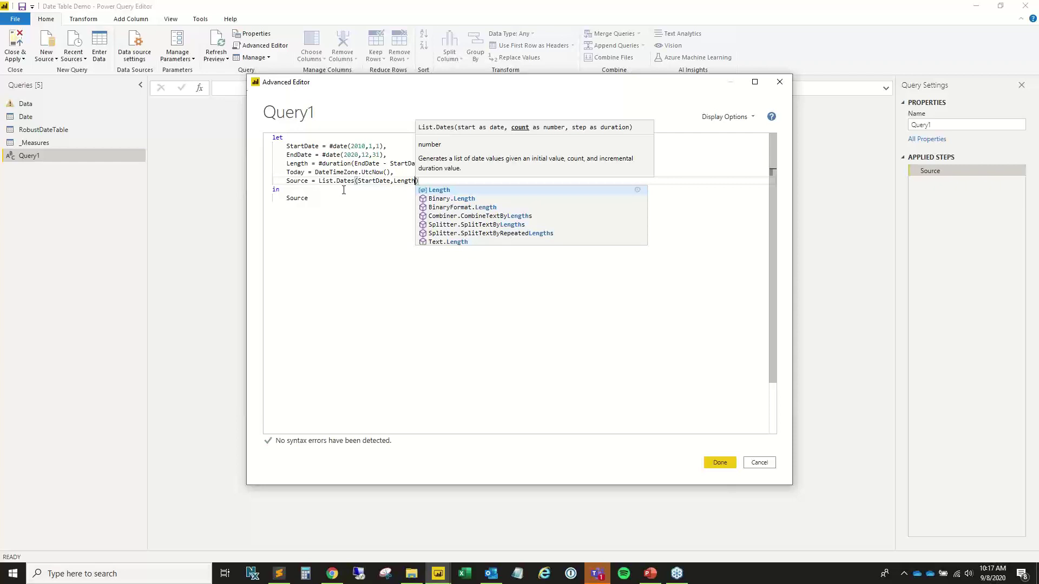
# Add #duration(1,0,0,0) as the step argument of List.Dates and apply the code to Query1.
pyautogui.write(',')
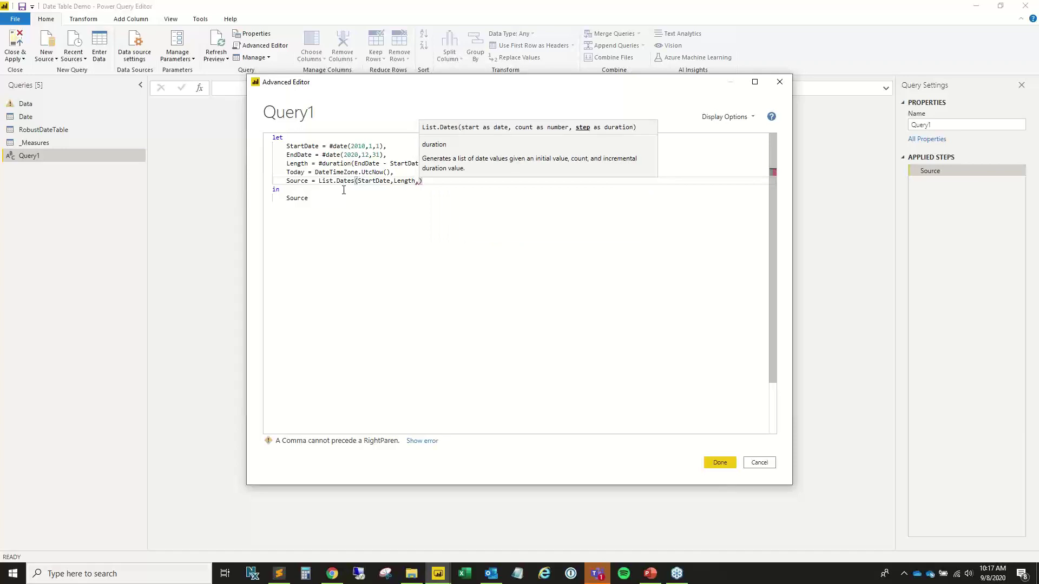
pyautogui.write('#durati')
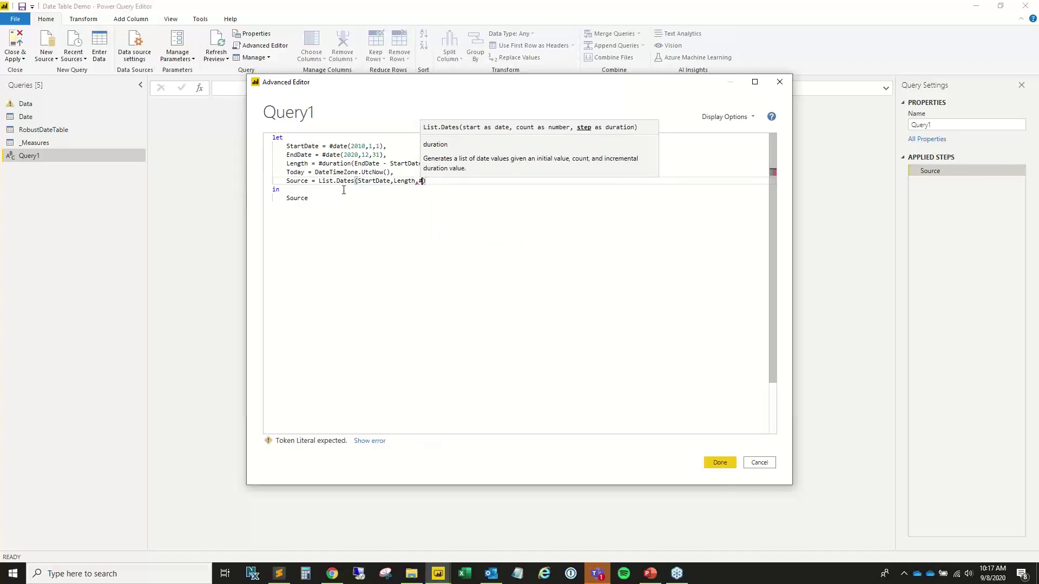
pyautogui.write('on')
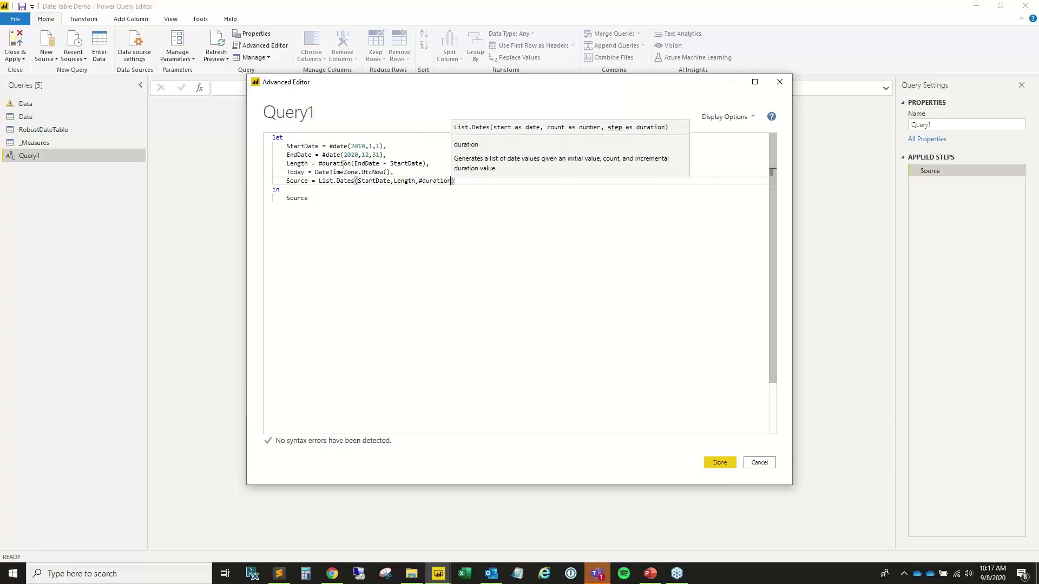
pyautogui.write('(')
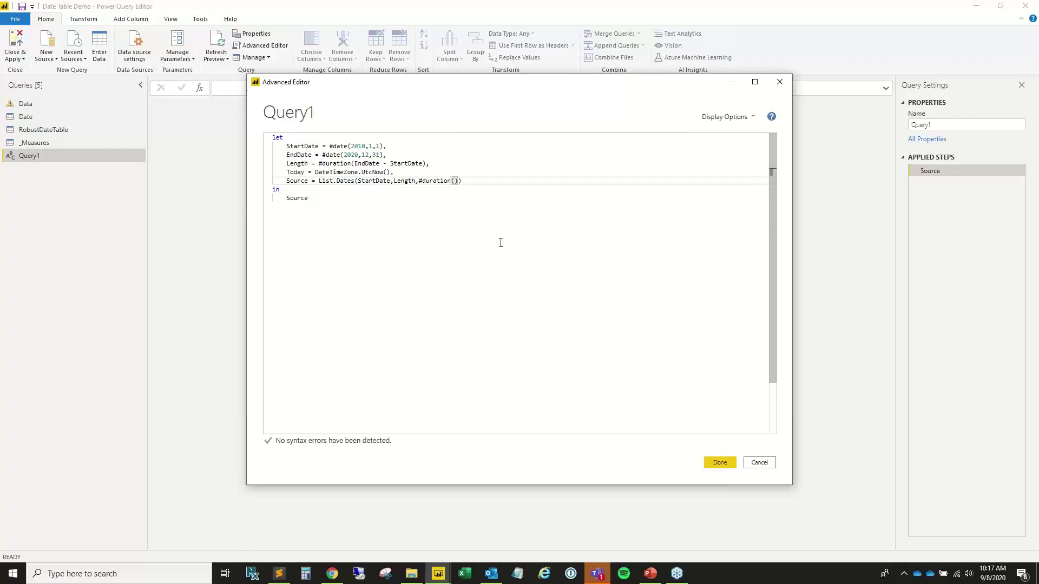
pyautogui.write('1,')
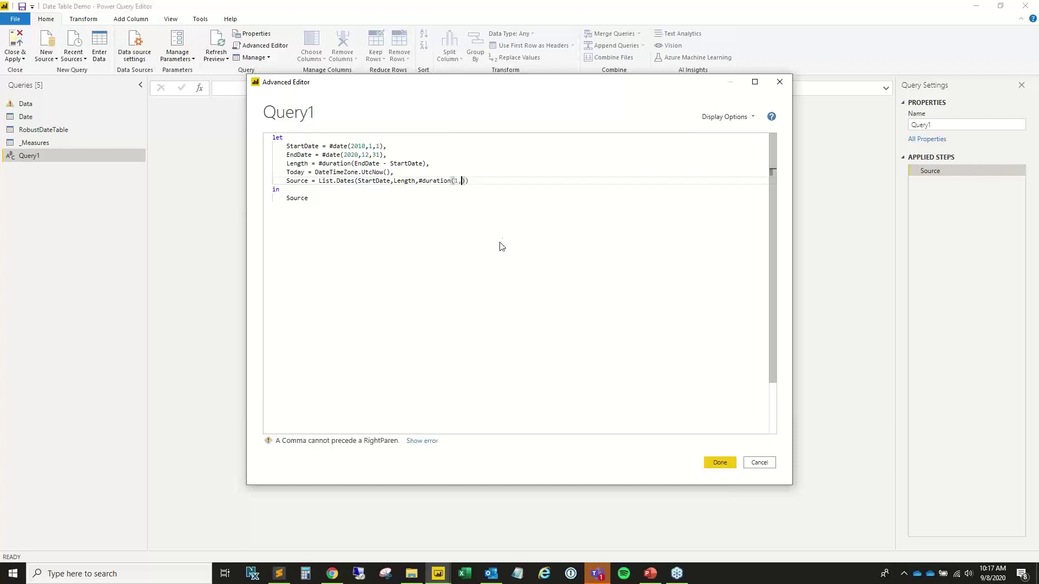
pyautogui.press('BackSpace')
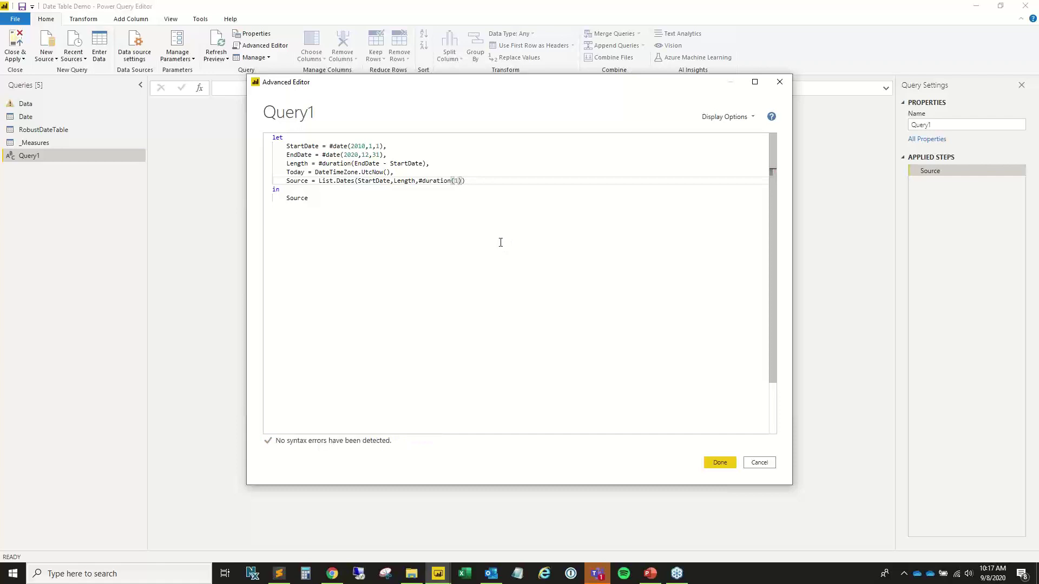
pyautogui.write(',0,0,0)')
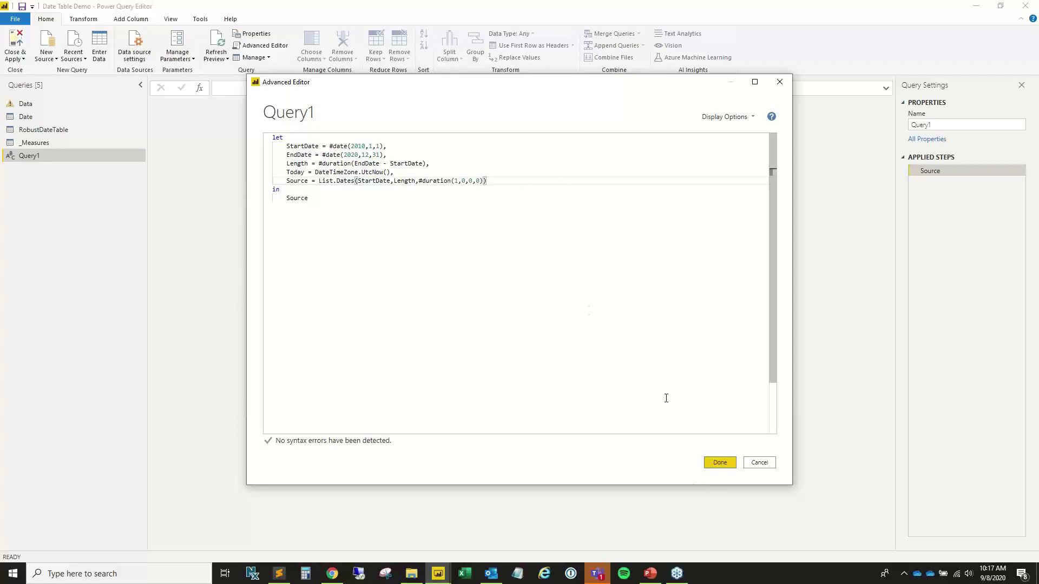
pyautogui.click(723, 464)
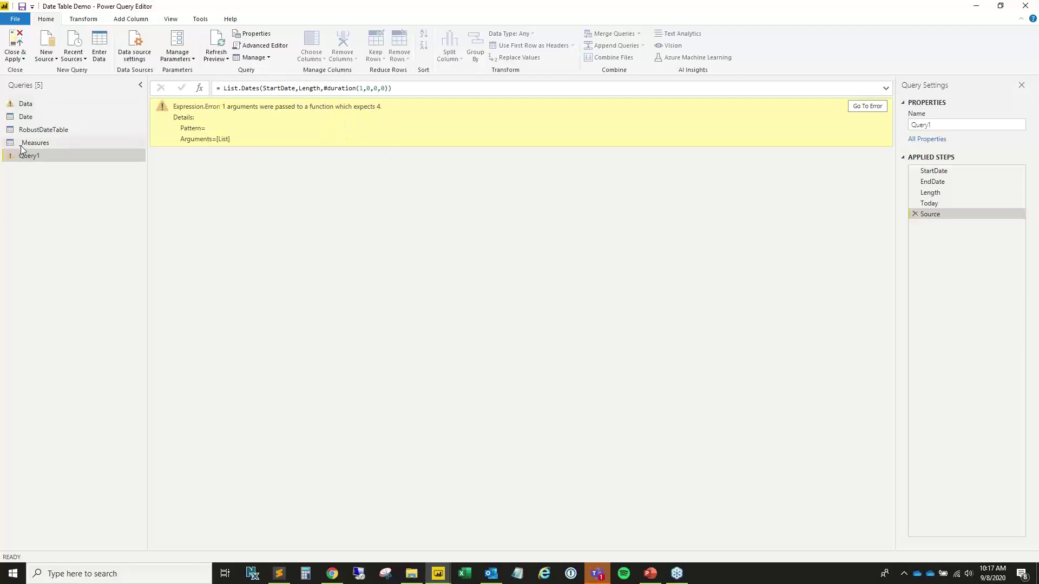
# Examine the existing Date query's code for how its Length variable is defined, leaving the code unedited.
pyautogui.click(33, 116)
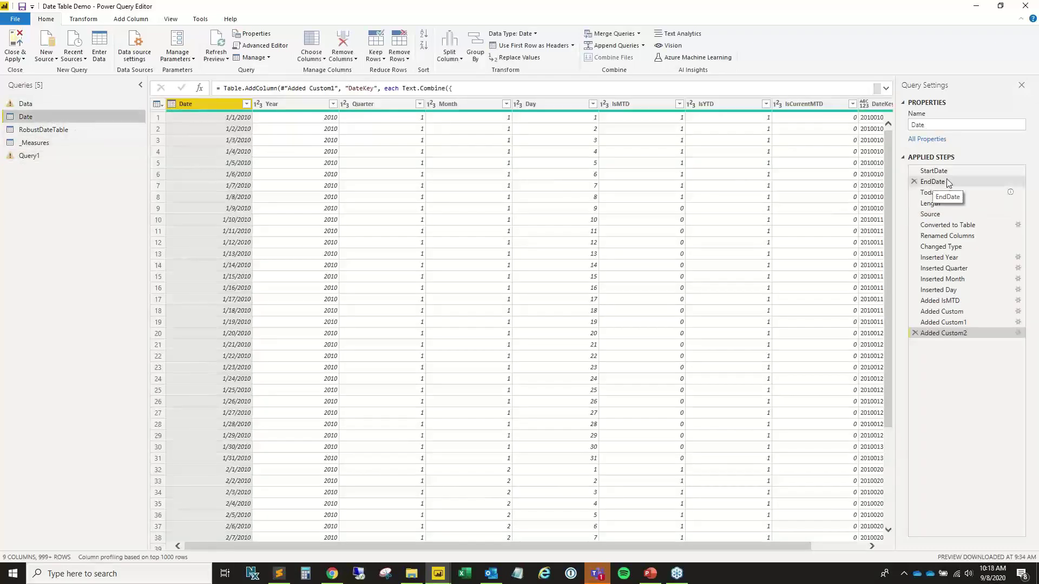
pyautogui.click(950, 213)
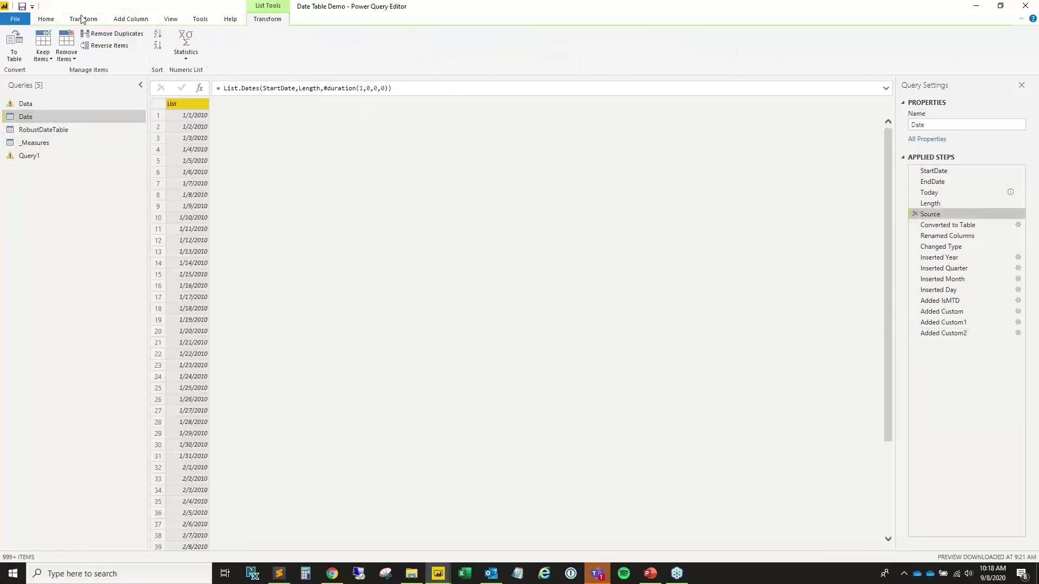
pyautogui.click(46, 21)
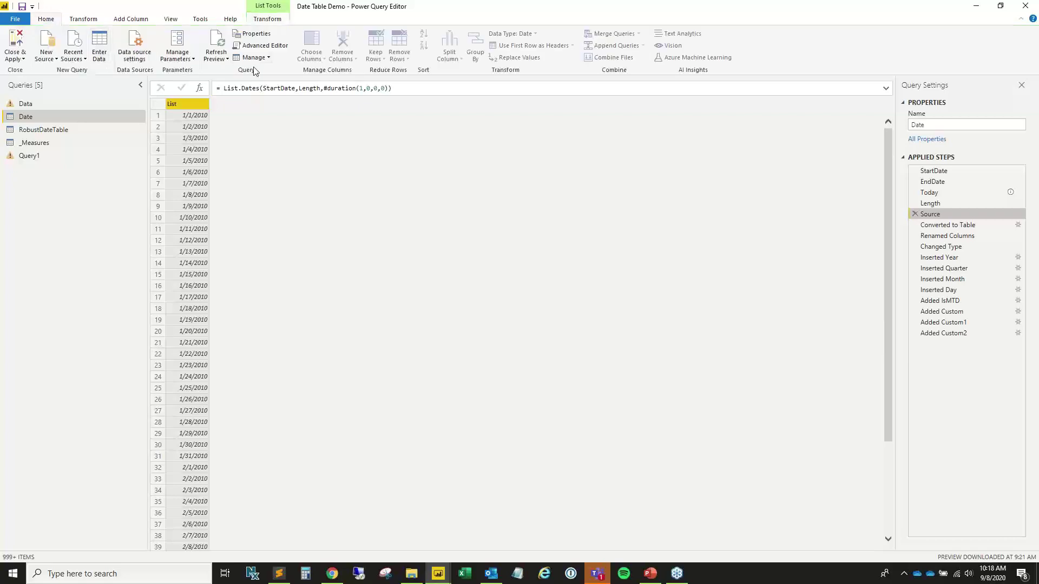
pyautogui.click(265, 46)
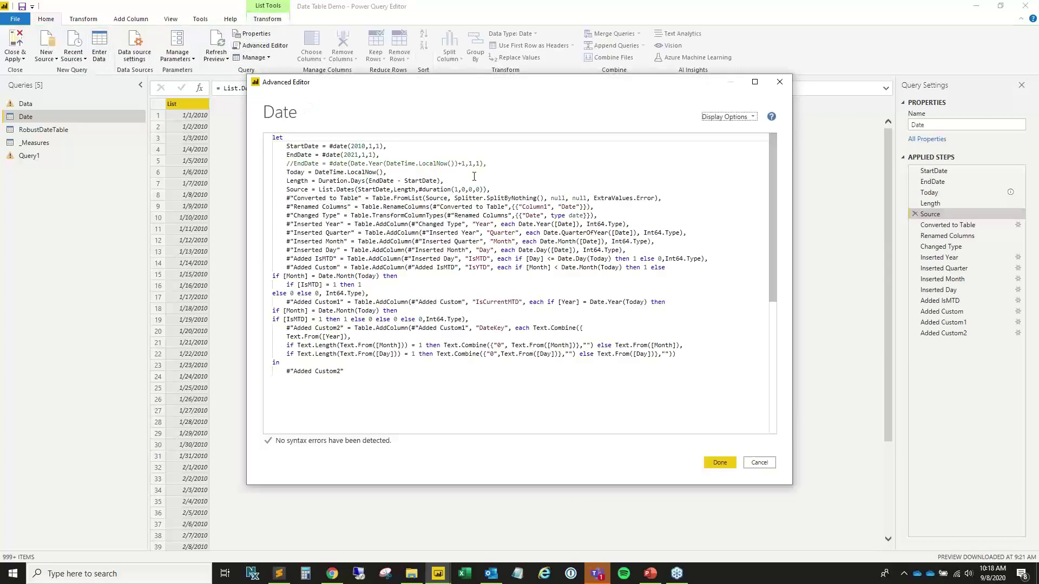
pyautogui.click(395, 172)
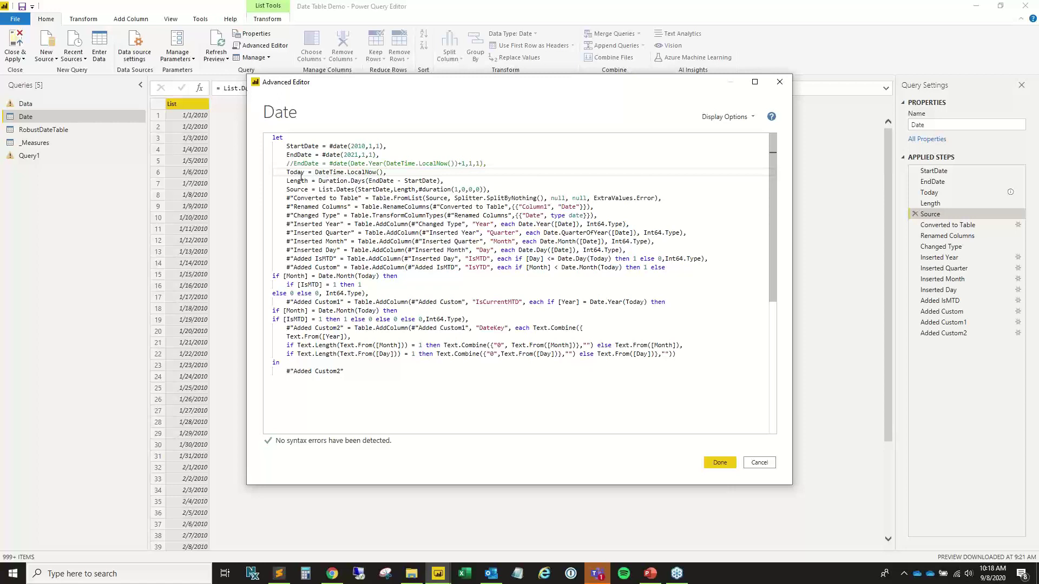
pyautogui.moveTo(283, 181); pyautogui.dragTo(372, 181)
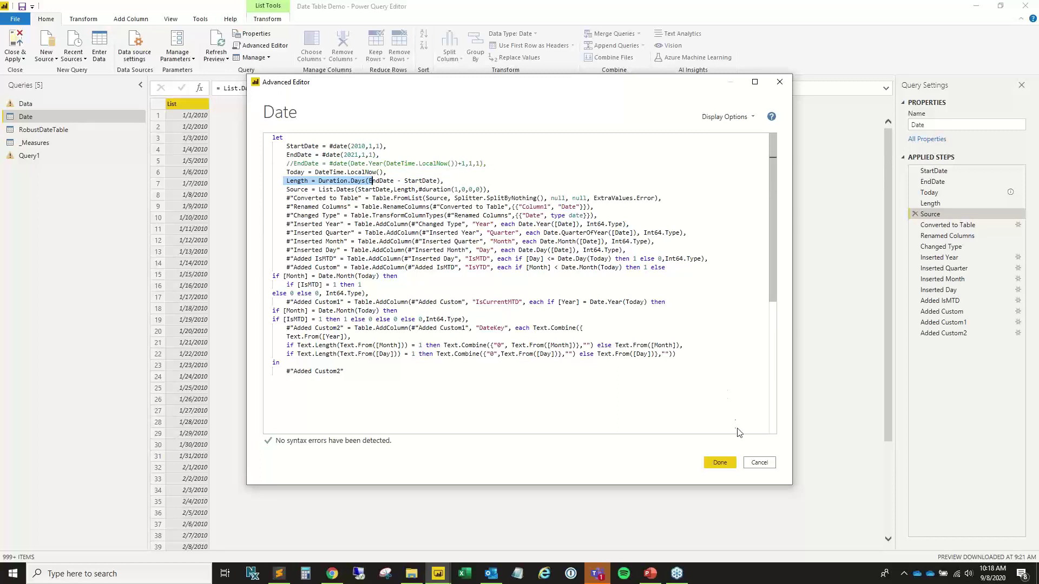
pyautogui.click(759, 462)
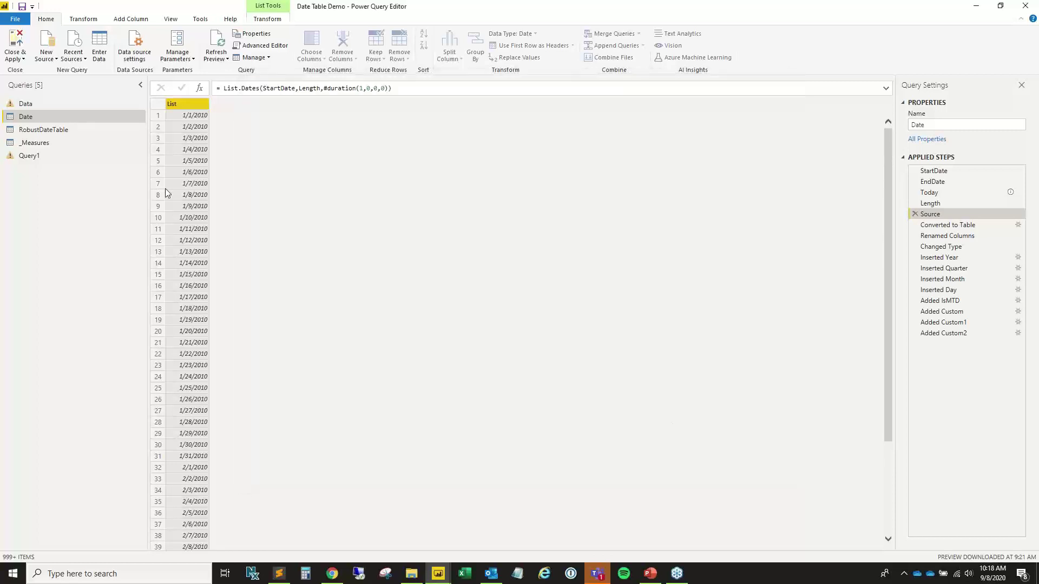
# Redefine the Length variable in Query1's code as Duration.Days(EndDate - StartDate) and apply the code.
pyautogui.click(49, 151)
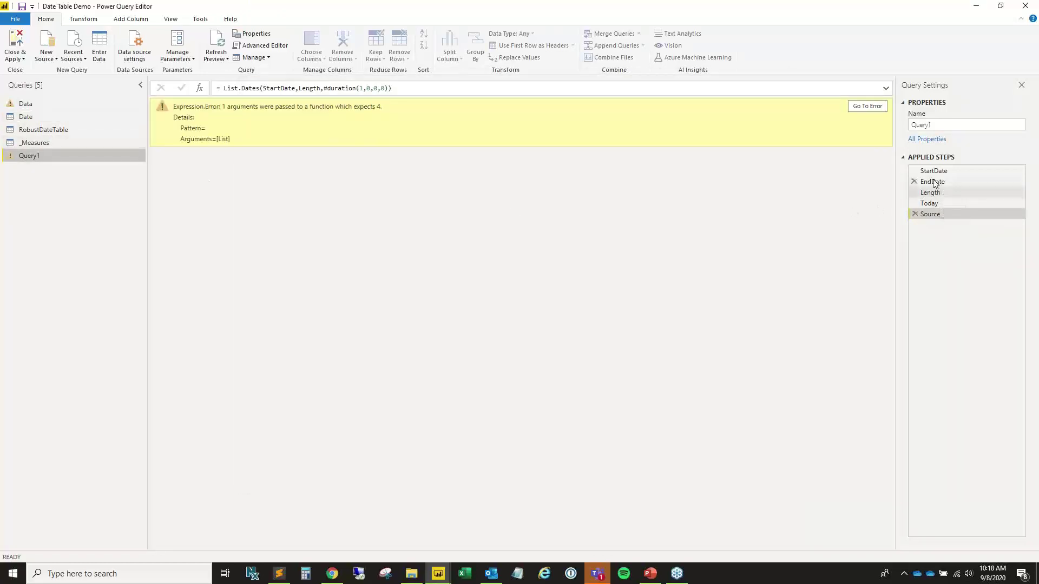
pyautogui.click(262, 45)
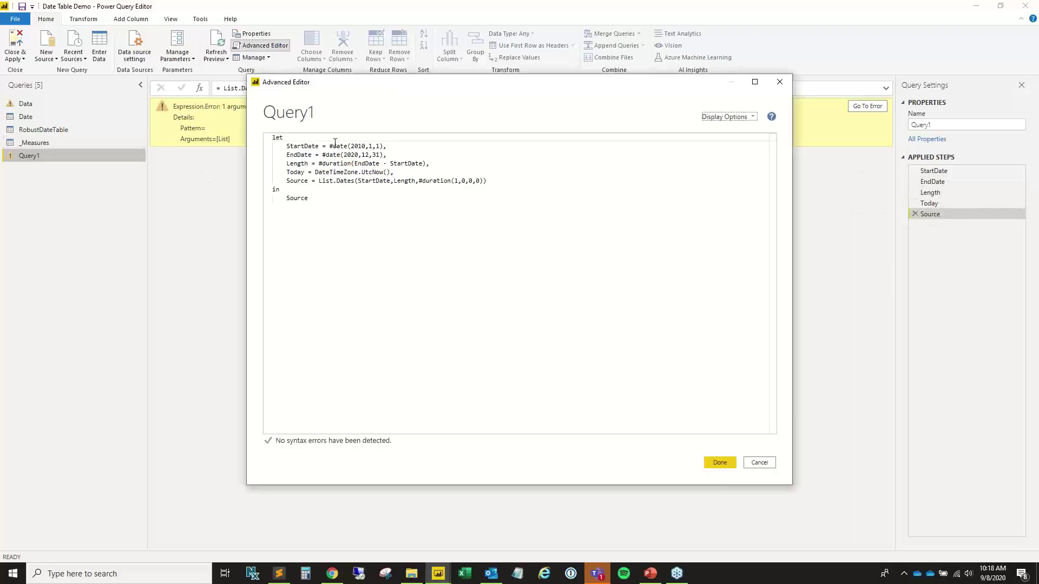
pyautogui.click(412, 164)
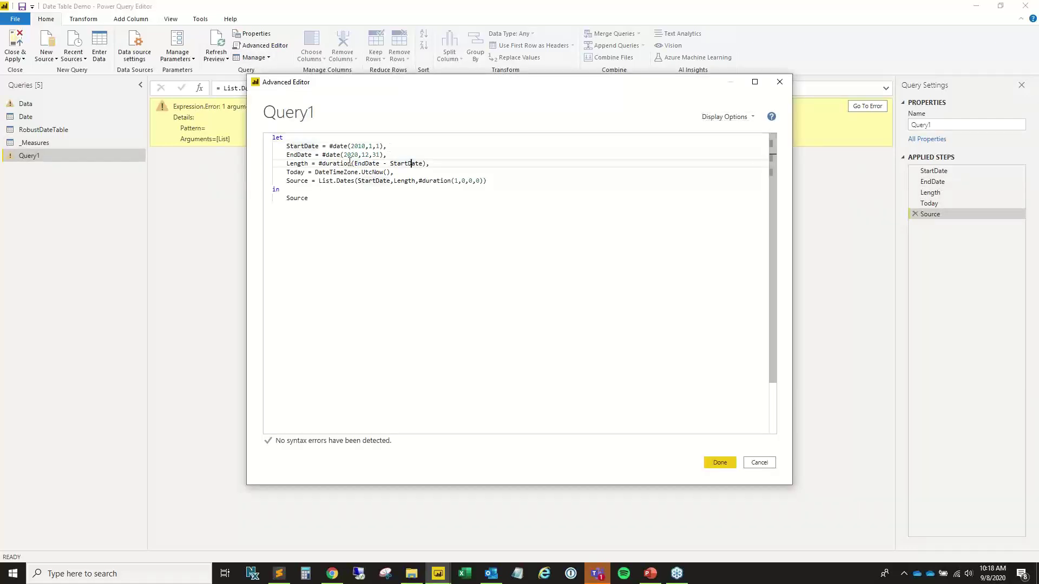
pyautogui.click(349, 163)
pyautogui.doubleClick(349, 163)
pyautogui.hotkey('shift', 'Left')
pyautogui.write('D')
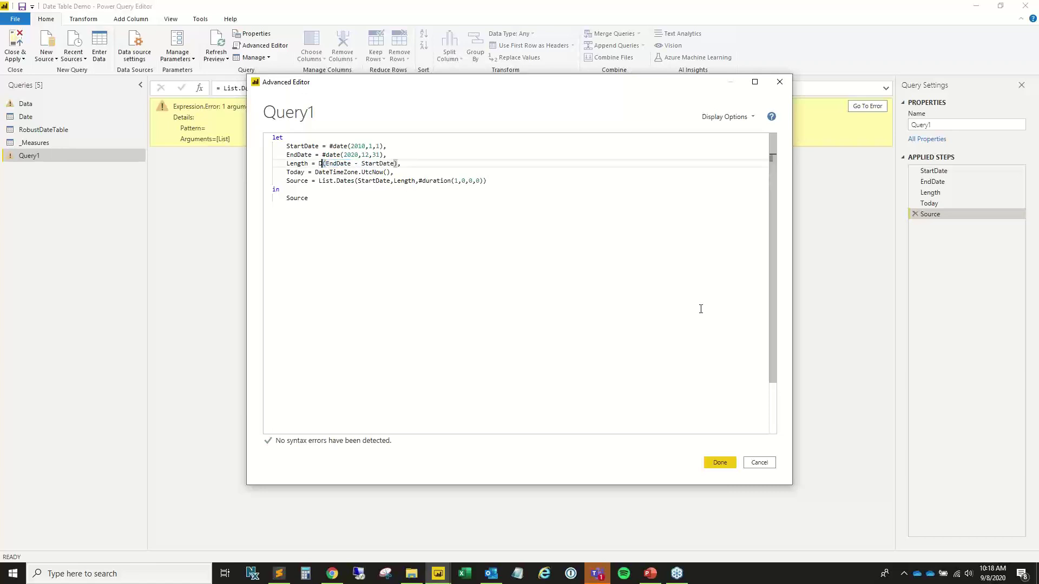
pyautogui.write('uration.Day')
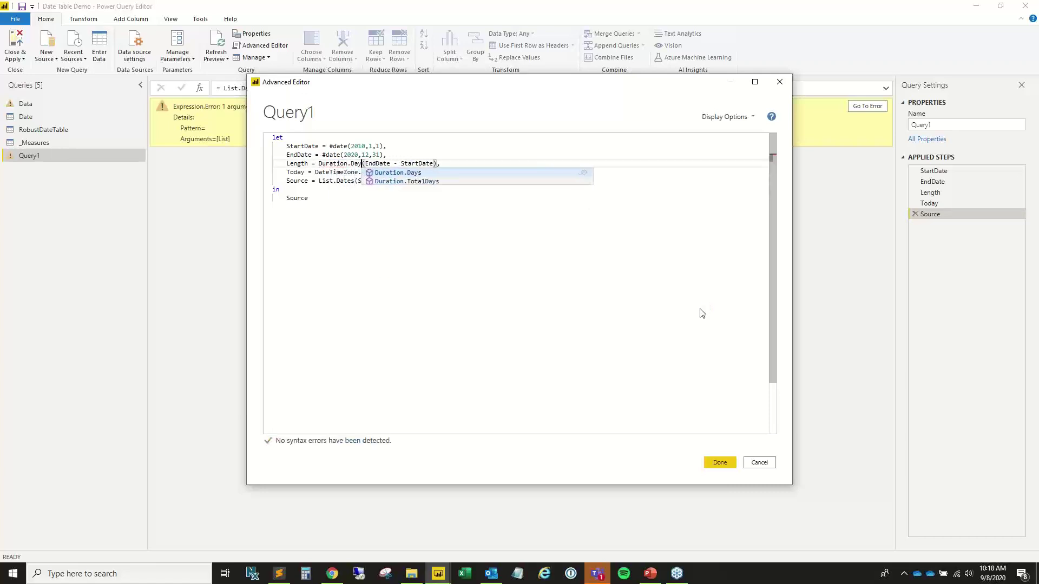
pyautogui.press('Tab')
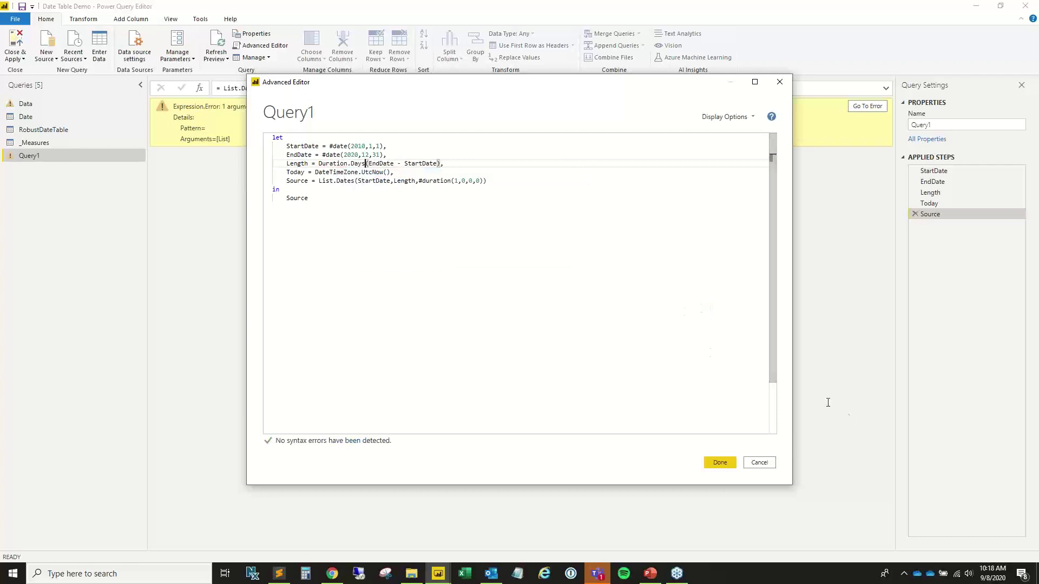
pyautogui.click(719, 462)
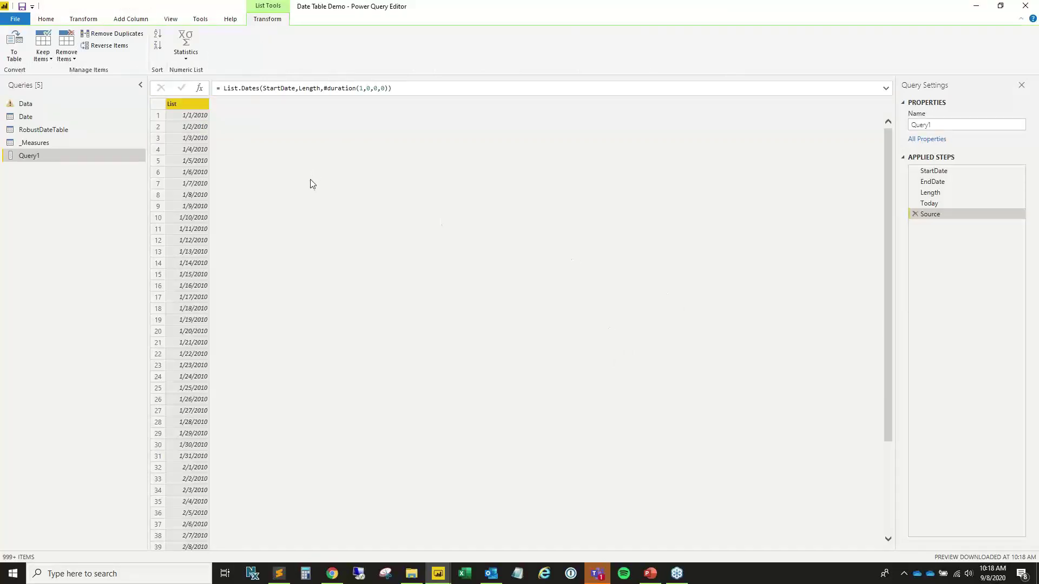
# Convert Query1's date list to a table with no delimiter and extra columns shown as errors, and rename its column to Date.
pyautogui.click(15, 45)
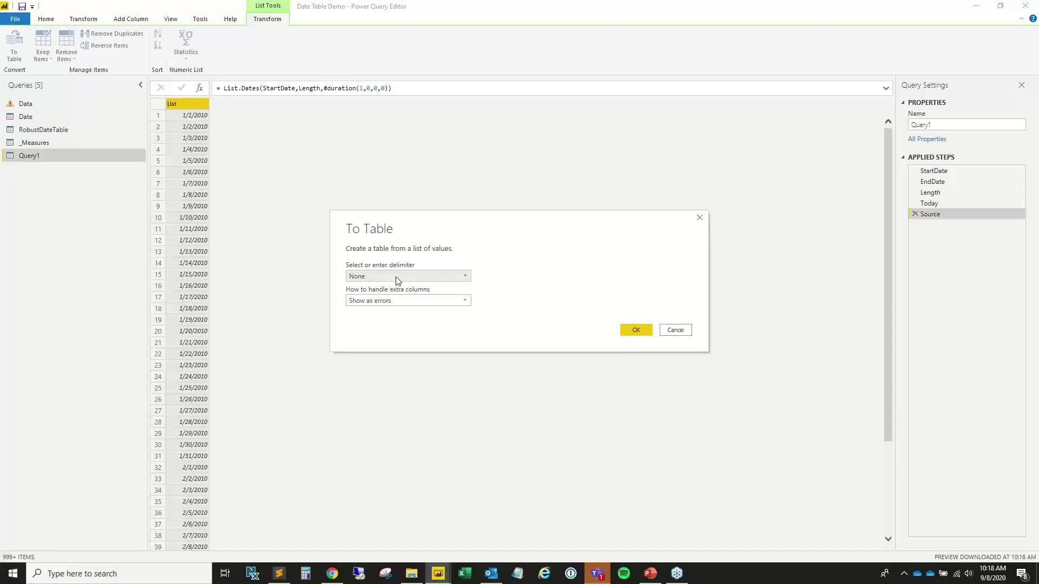
pyautogui.click(634, 330)
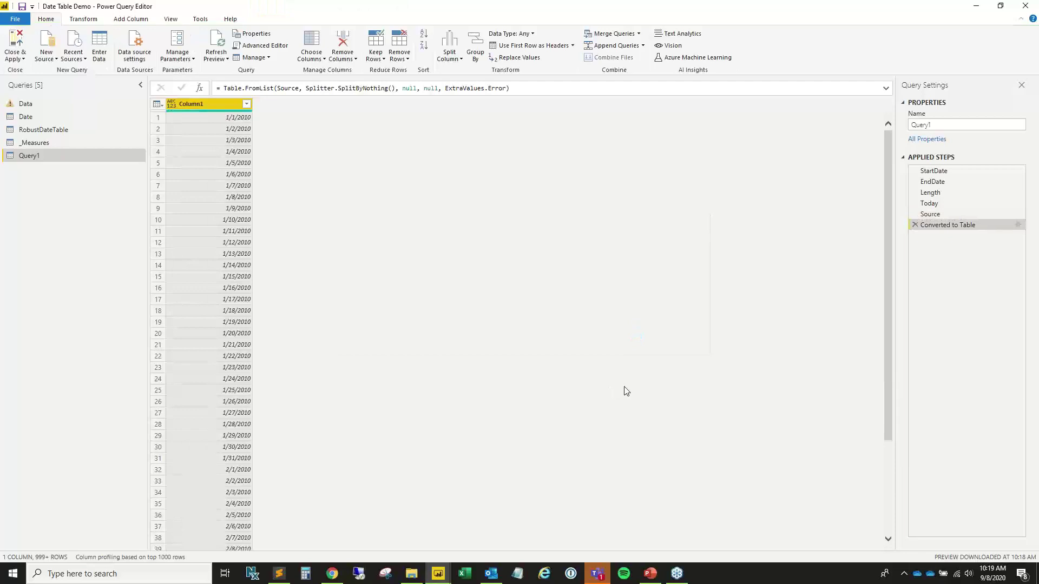
pyautogui.doubleClick(199, 103)
pyautogui.write('Date')
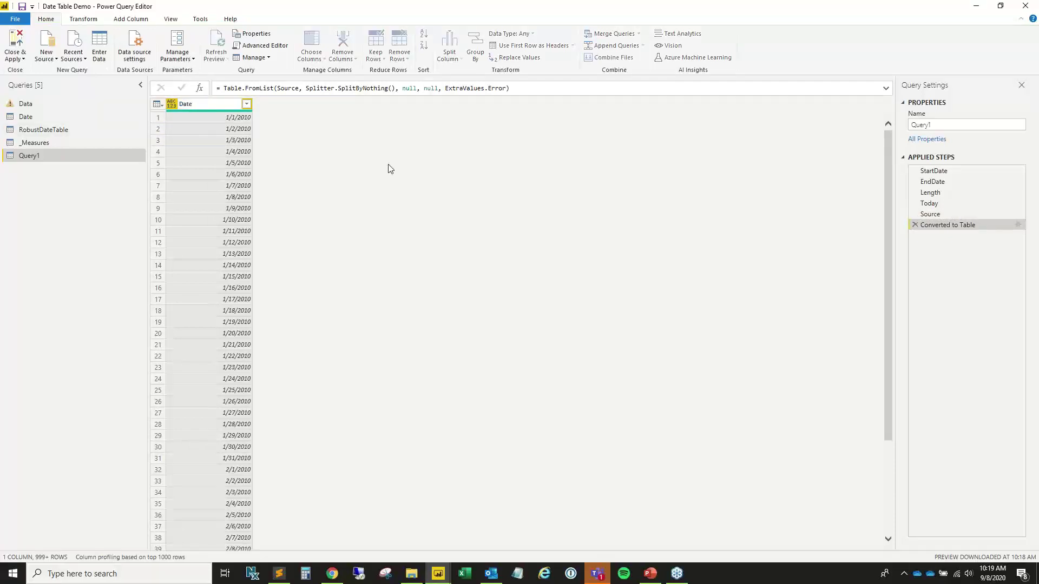
# Confirm the Date column name in Query1 and set the column's data type to Date.
pyautogui.press('Return')
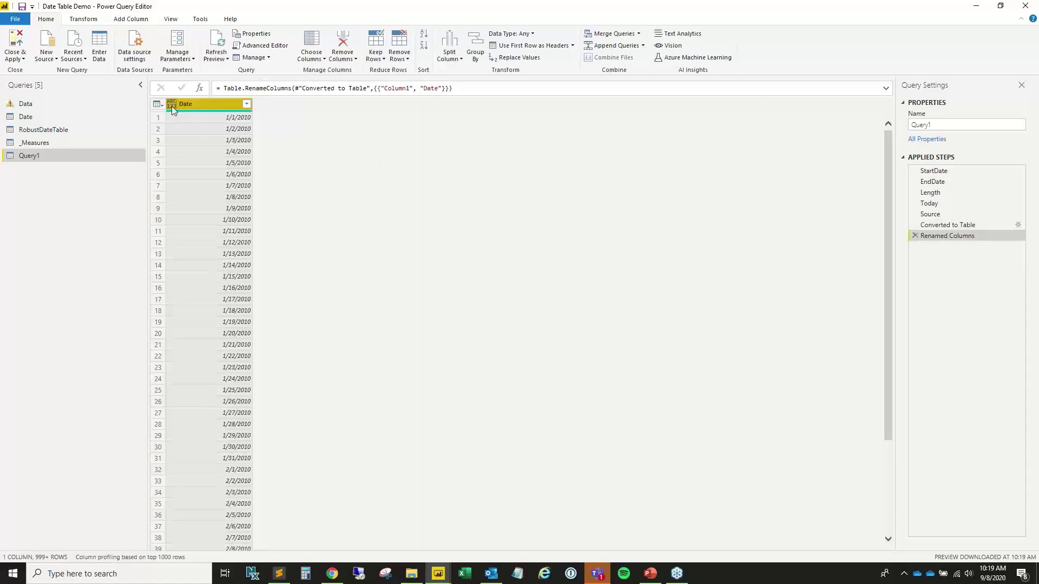
pyautogui.click(171, 106)
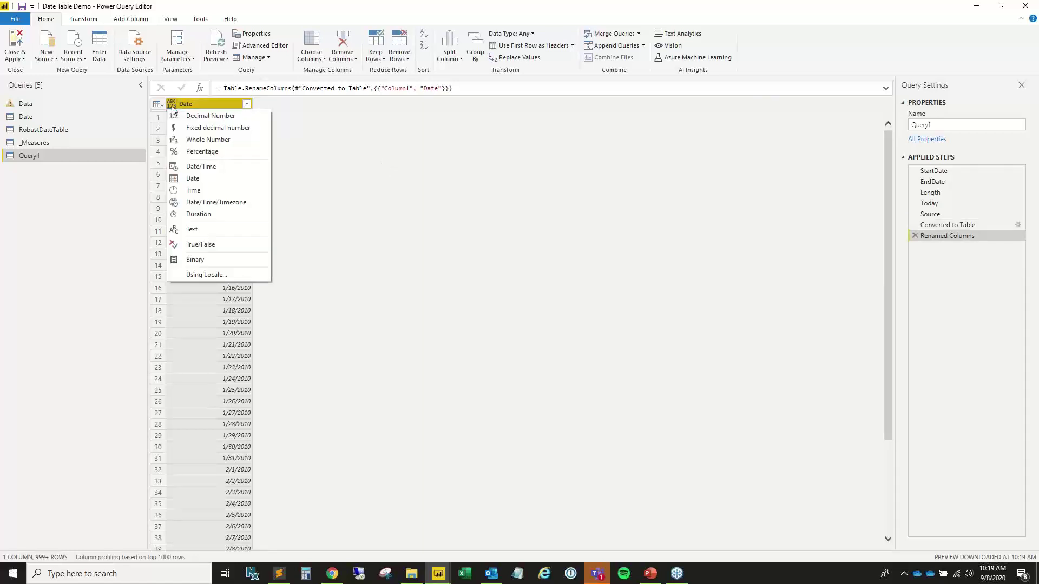
pyautogui.click(193, 179)
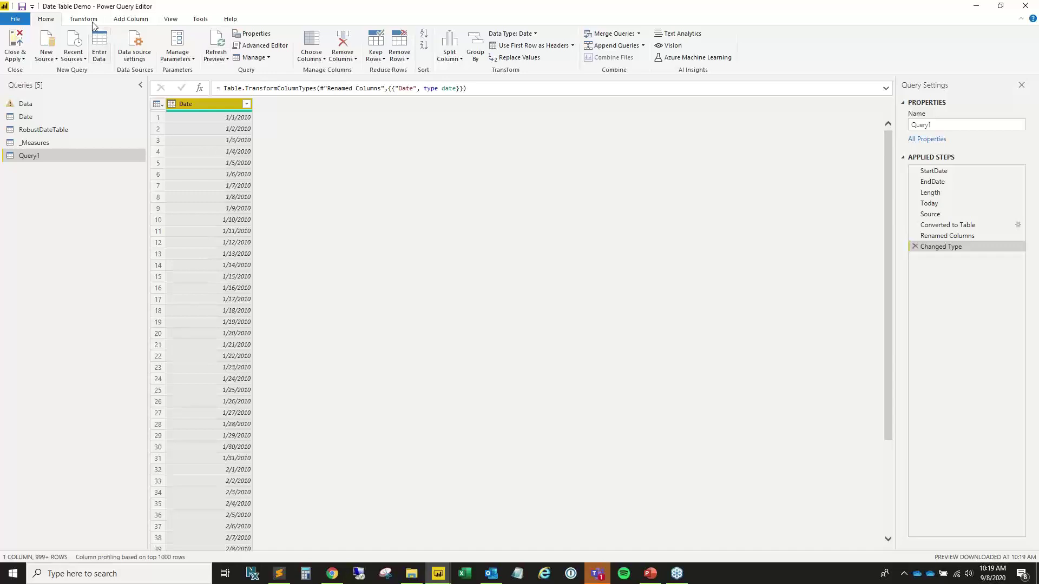
# Try converting the Date column's values in place to their year, and delete that transformation step.
pyautogui.click(129, 19)
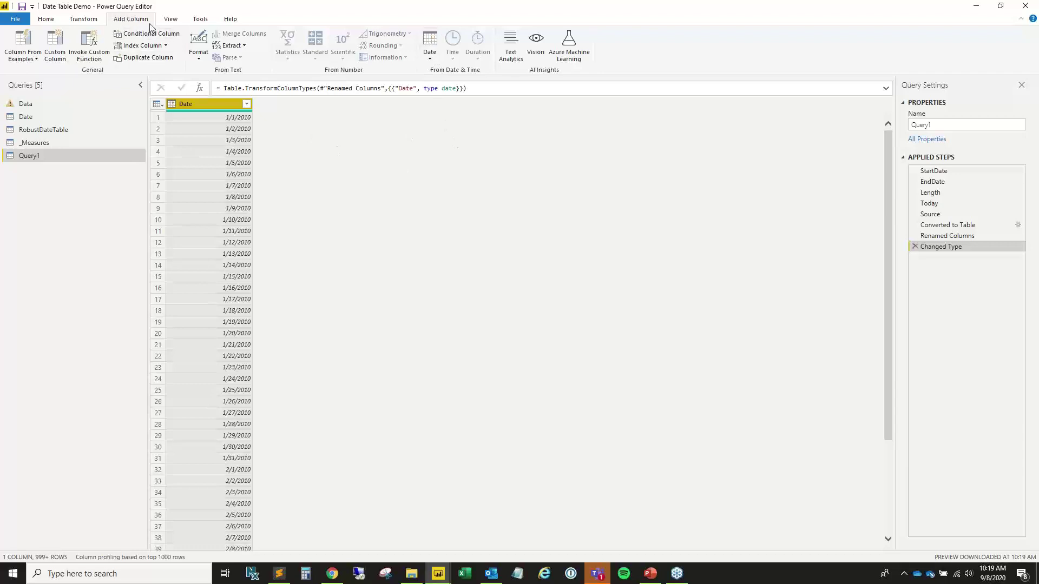
pyautogui.click(433, 58)
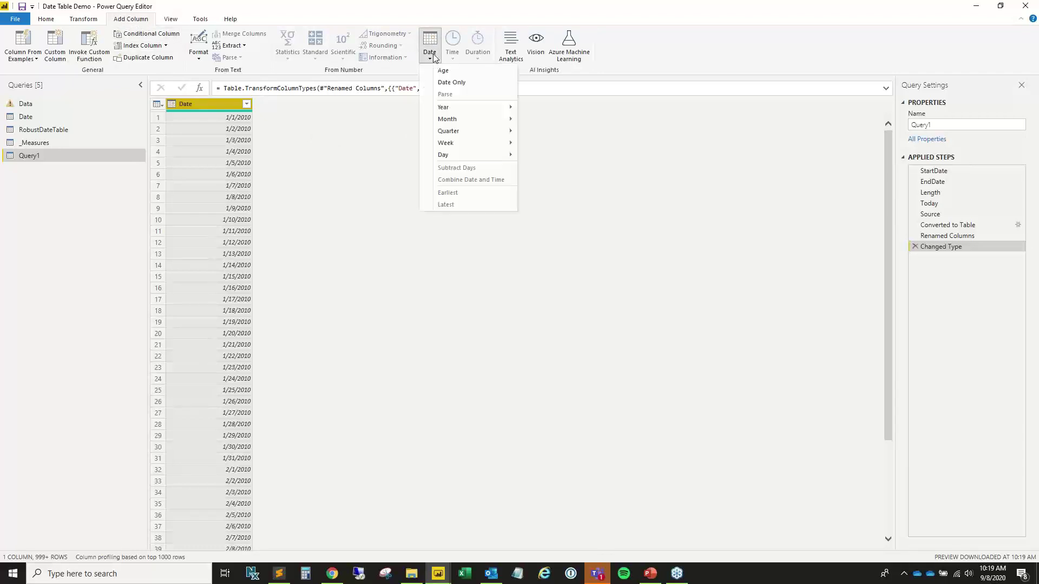
pyautogui.click(83, 20)
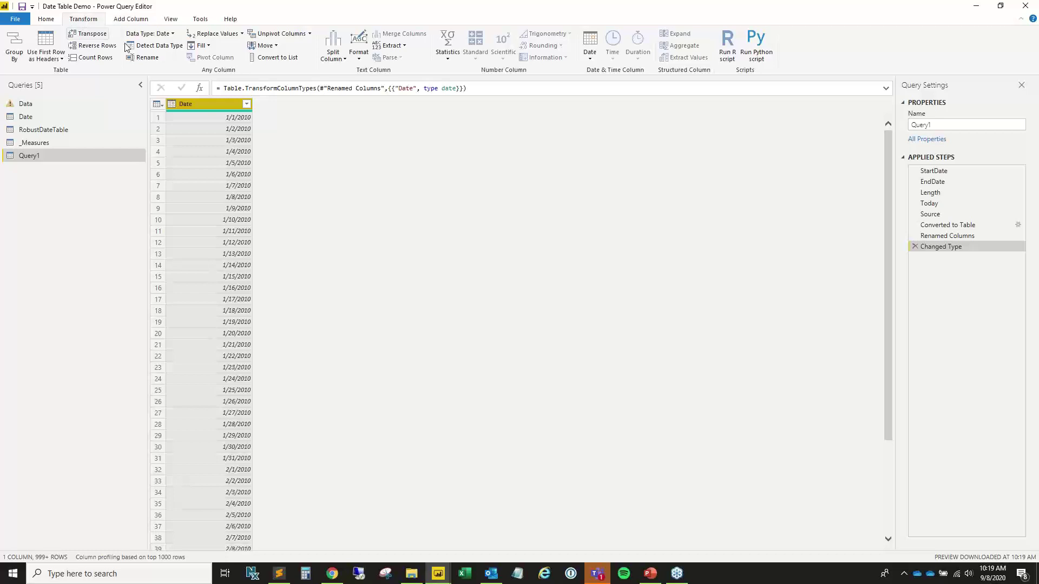
pyautogui.click(586, 53)
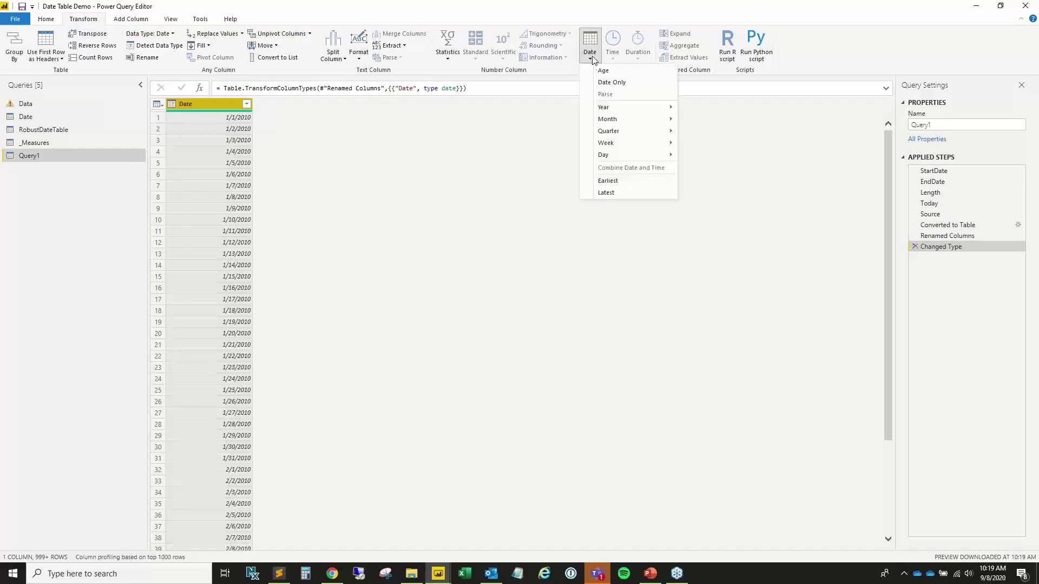
pyautogui.moveTo(628, 108)
pyautogui.click(701, 110)
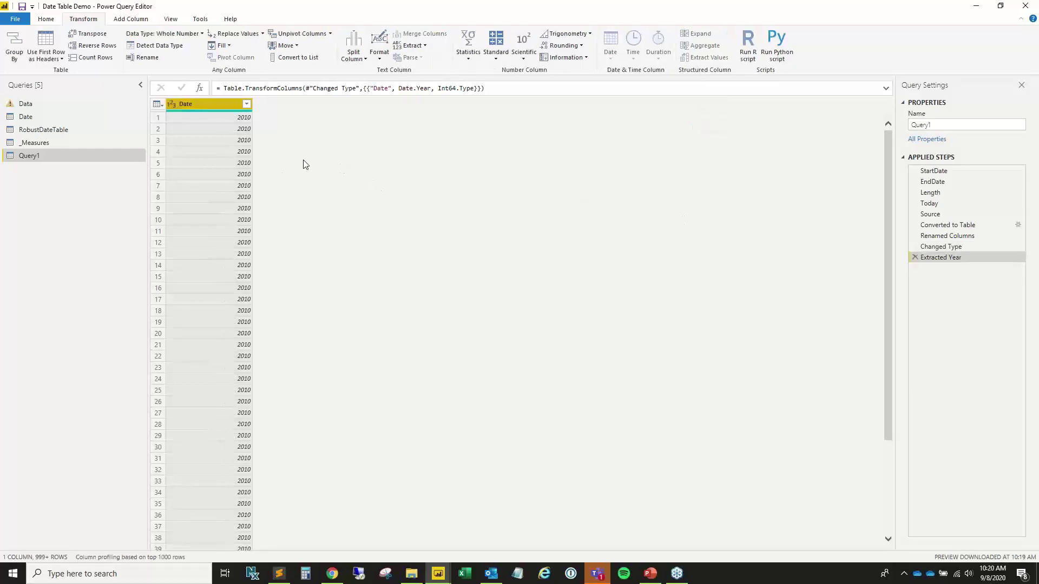
pyautogui.click(915, 257)
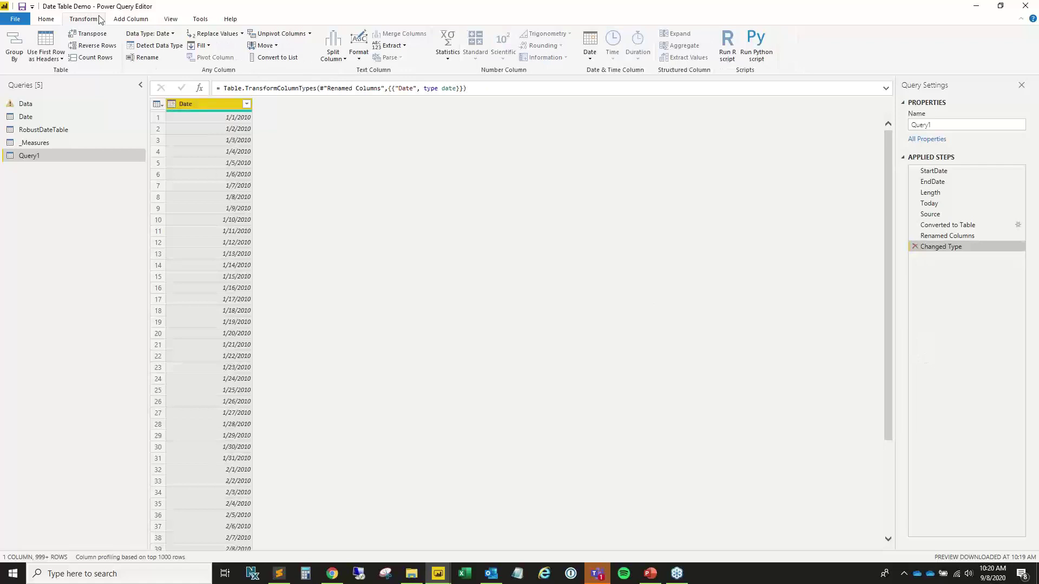
# Add separate Year and Quarter of Year columns derived from the Date column.
pyautogui.click(118, 19)
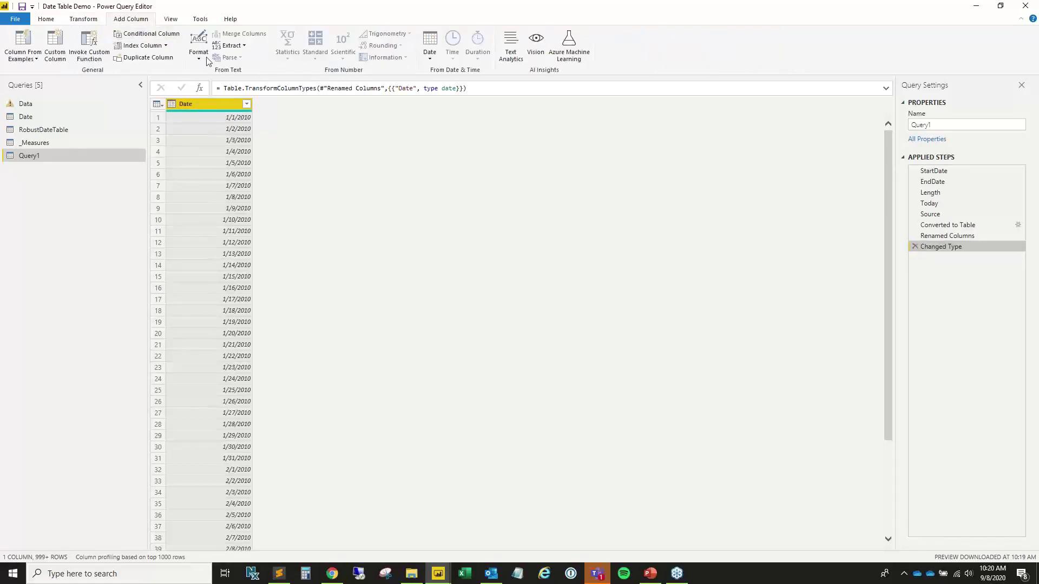
pyautogui.click(431, 52)
pyautogui.moveTo(455, 107)
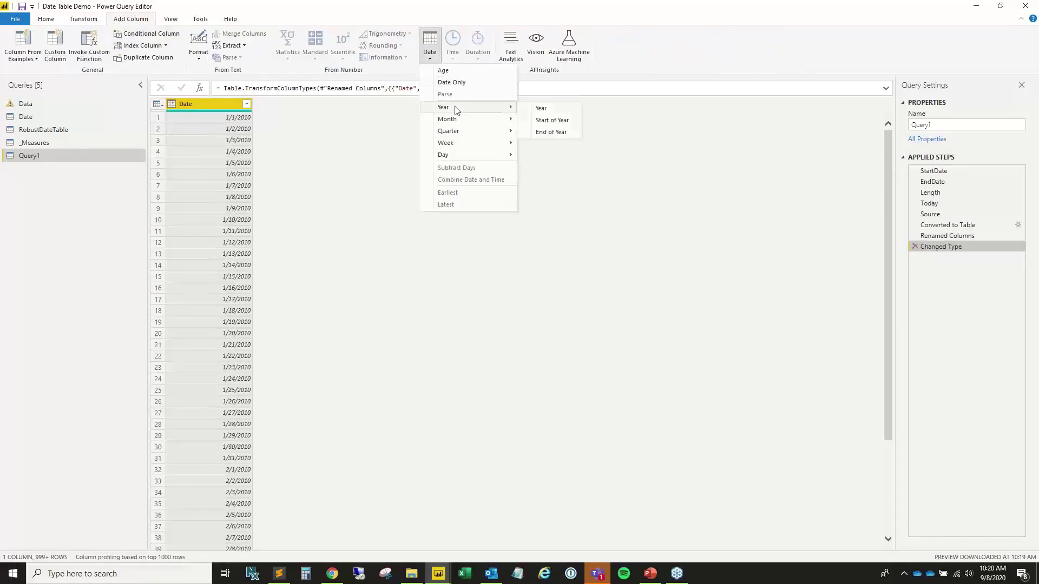
pyautogui.click(542, 109)
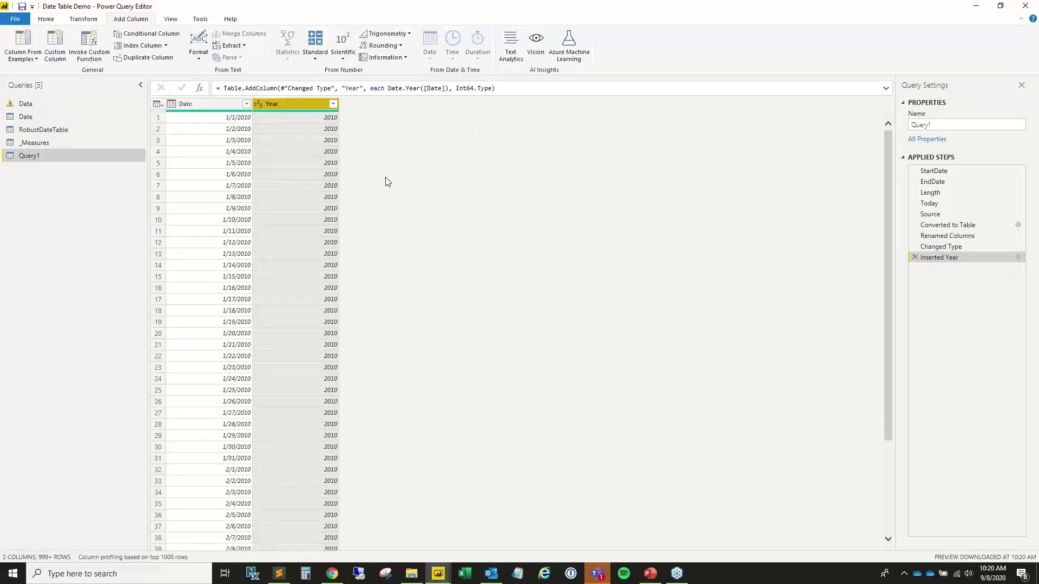
pyautogui.click(198, 104)
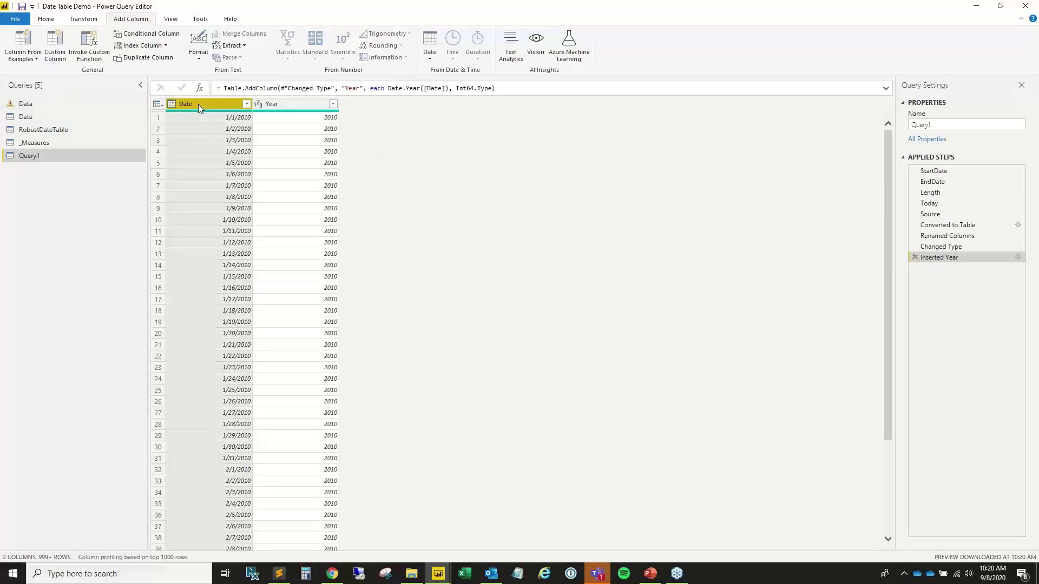
pyautogui.click(430, 44)
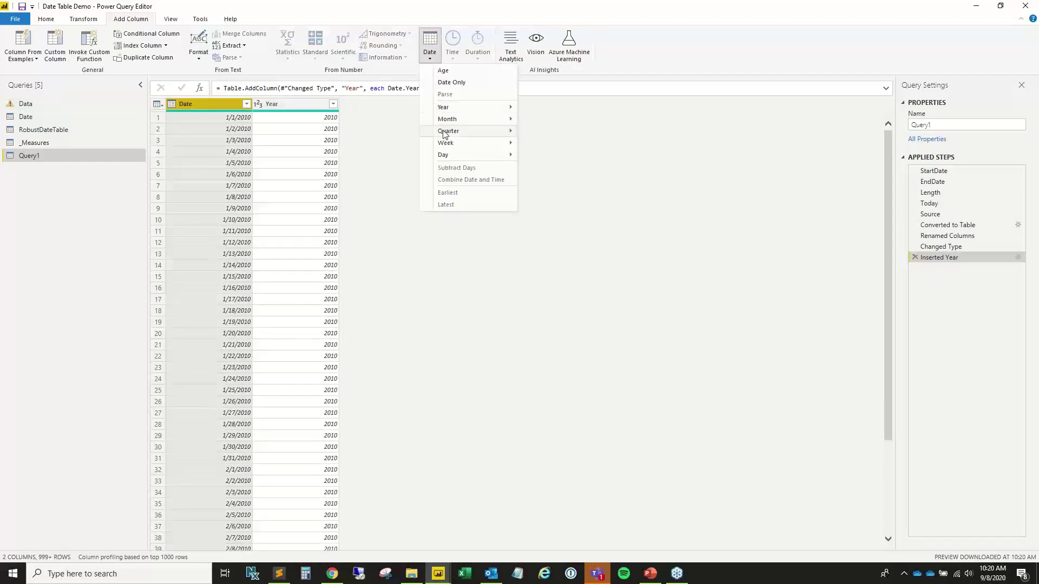
pyautogui.moveTo(449, 131)
pyautogui.click(543, 133)
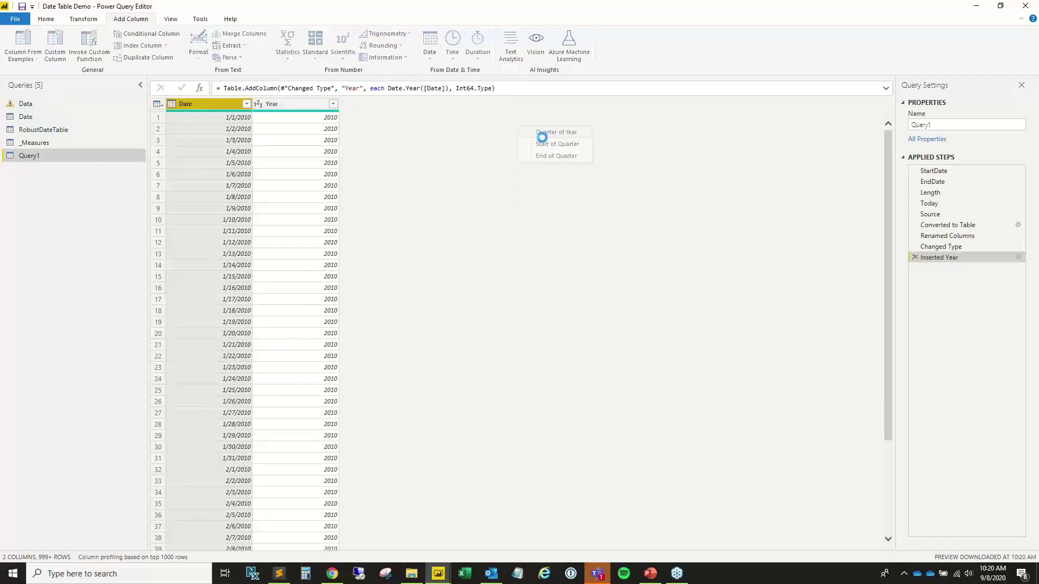
# Add a Name of Month column and a numeric Month column derived from the Date column.
pyautogui.click(182, 104)
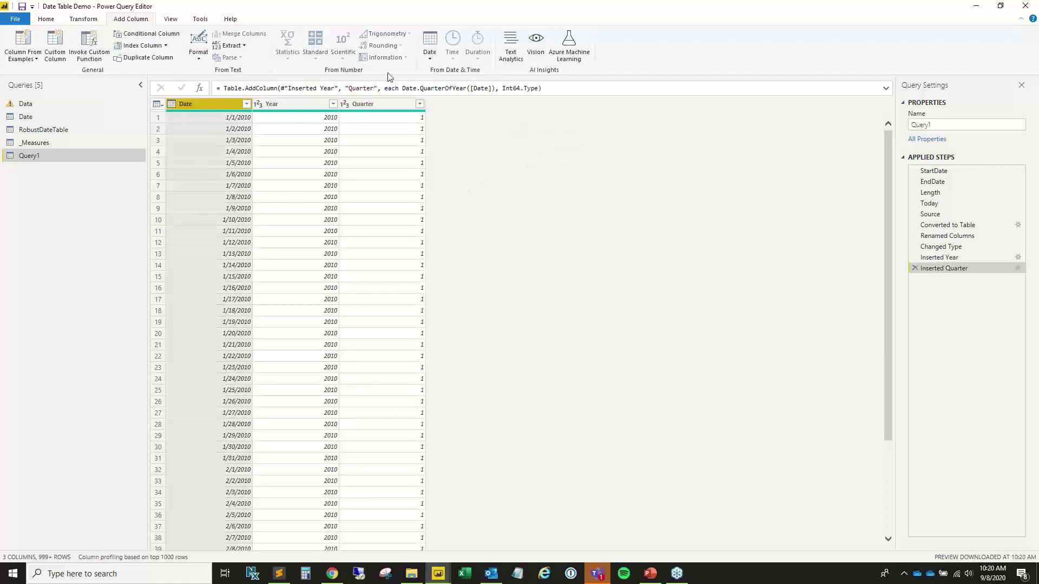
pyautogui.click(430, 55)
pyautogui.moveTo(470, 120)
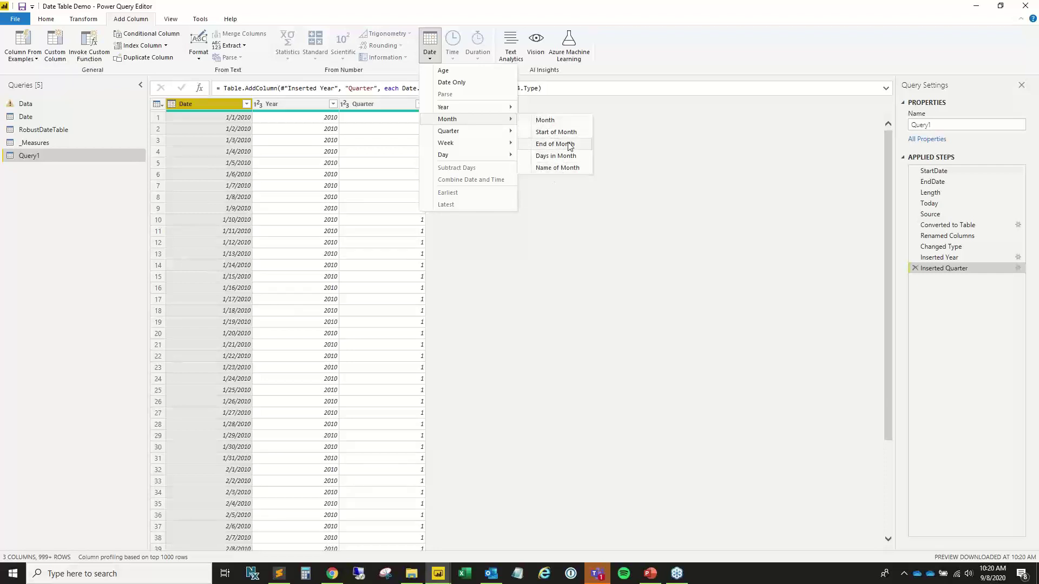
pyautogui.click(569, 171)
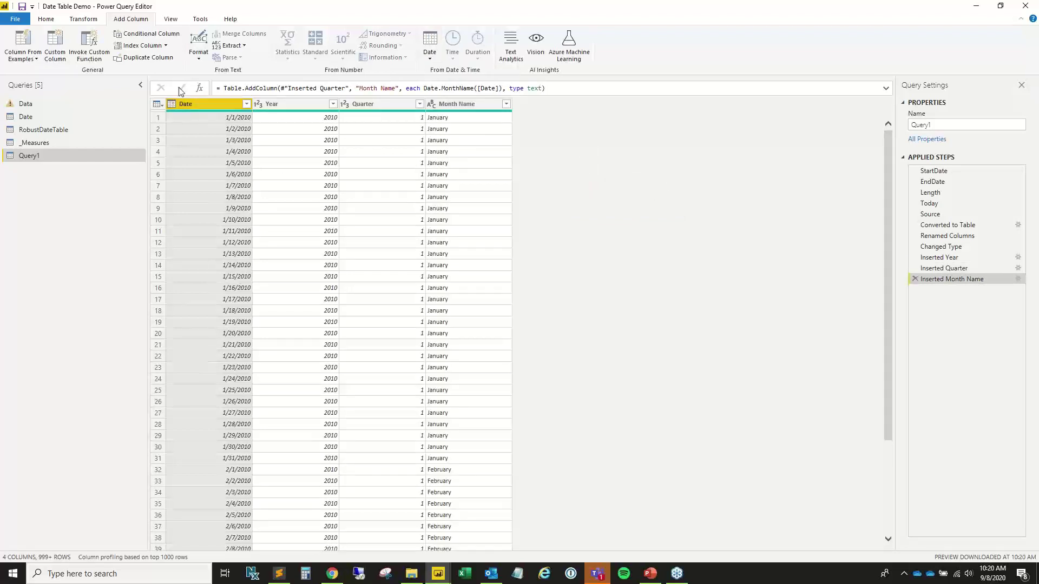
pyautogui.click(437, 46)
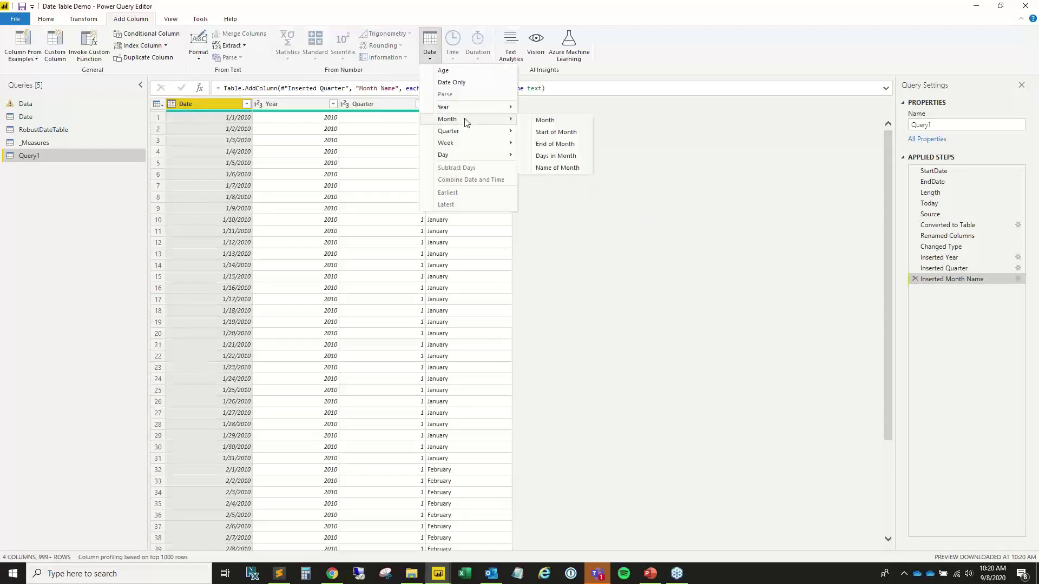
pyautogui.click(543, 120)
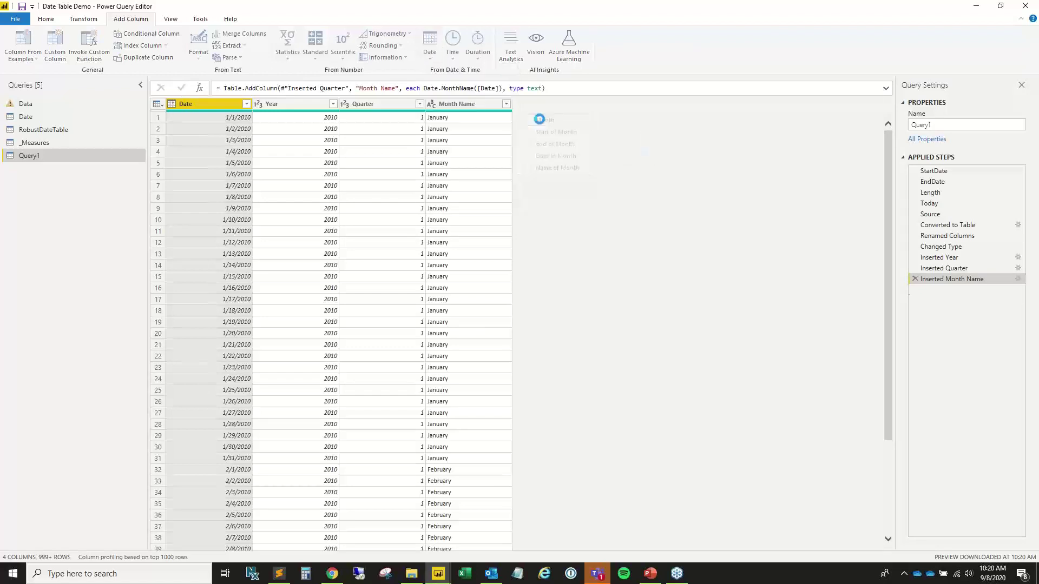
# Add Day of Week and Day columns derived from the Date column.
pyautogui.click(233, 104)
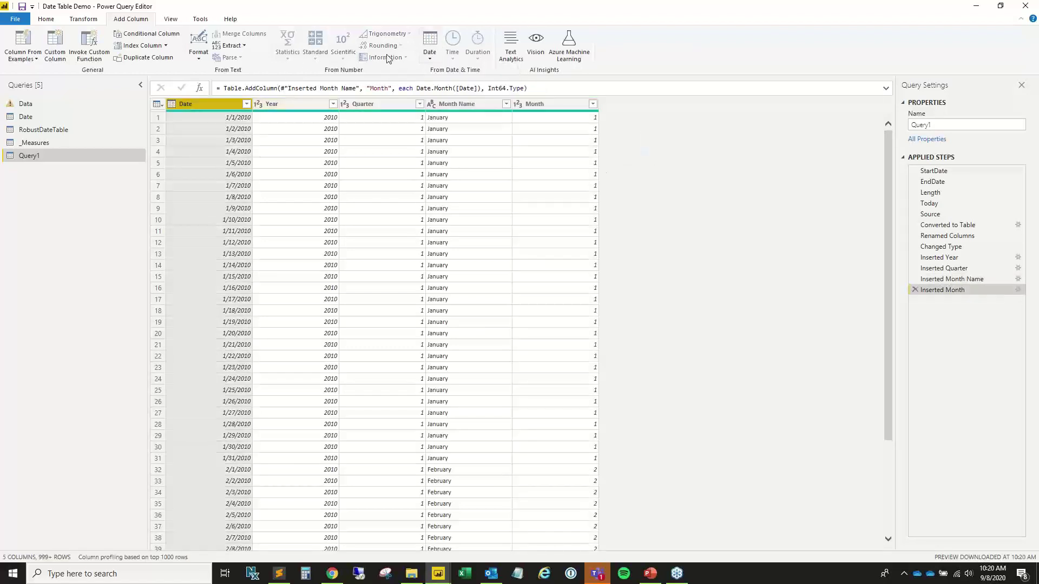
pyautogui.click(430, 46)
pyautogui.moveTo(460, 155)
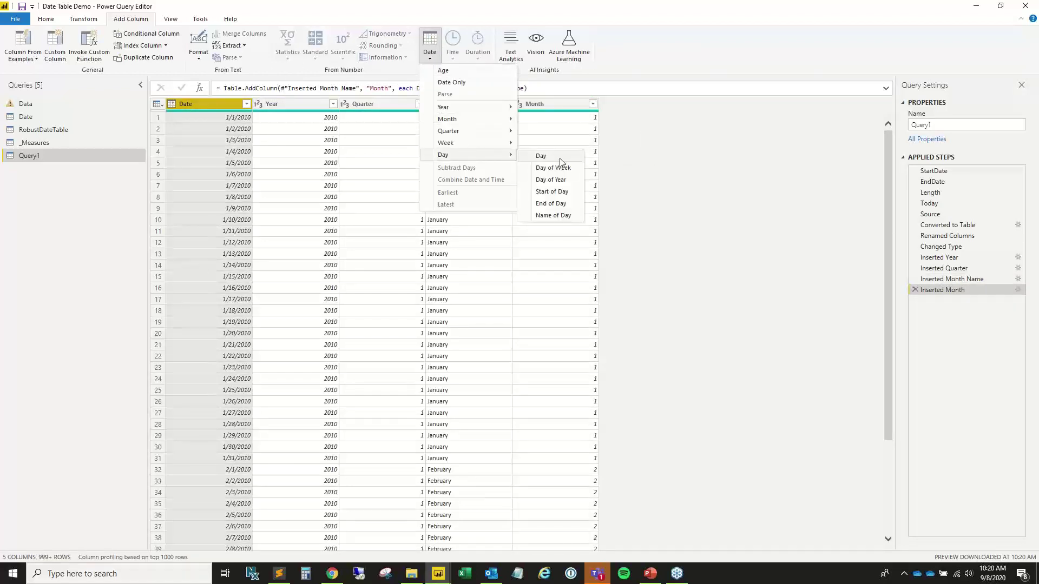
pyautogui.click(572, 167)
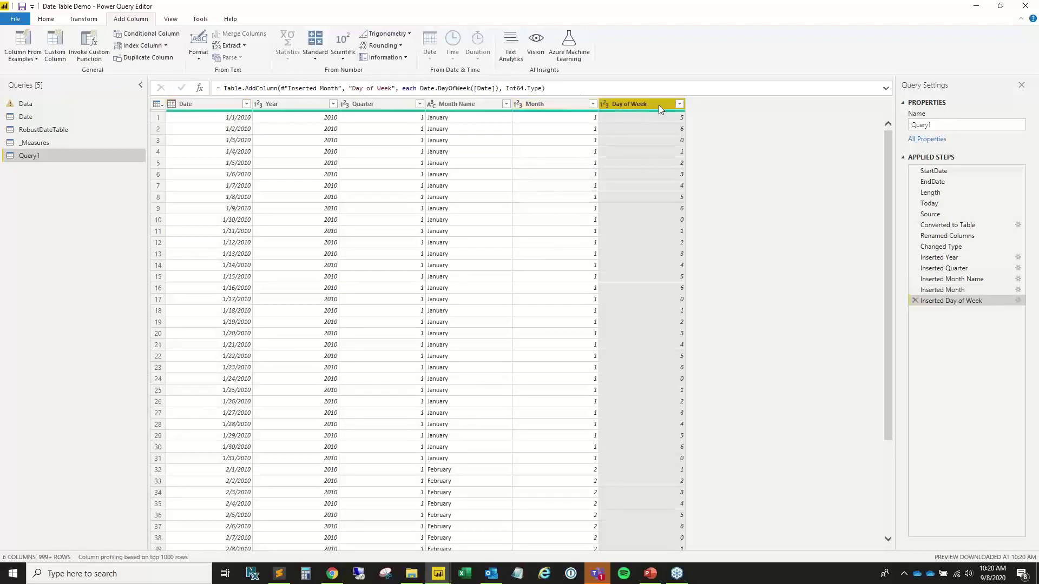
pyautogui.click(206, 104)
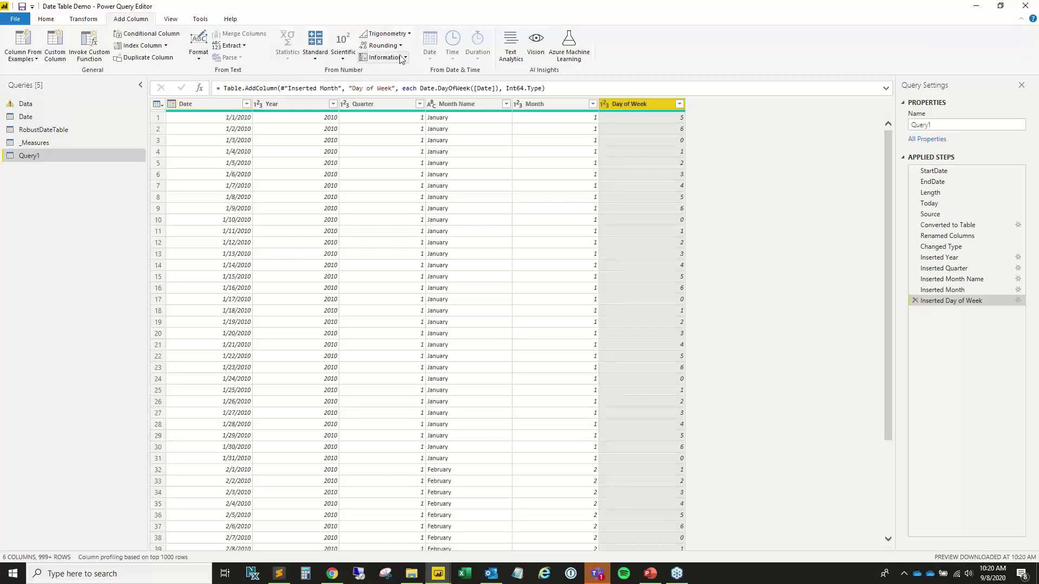
pyautogui.click(429, 45)
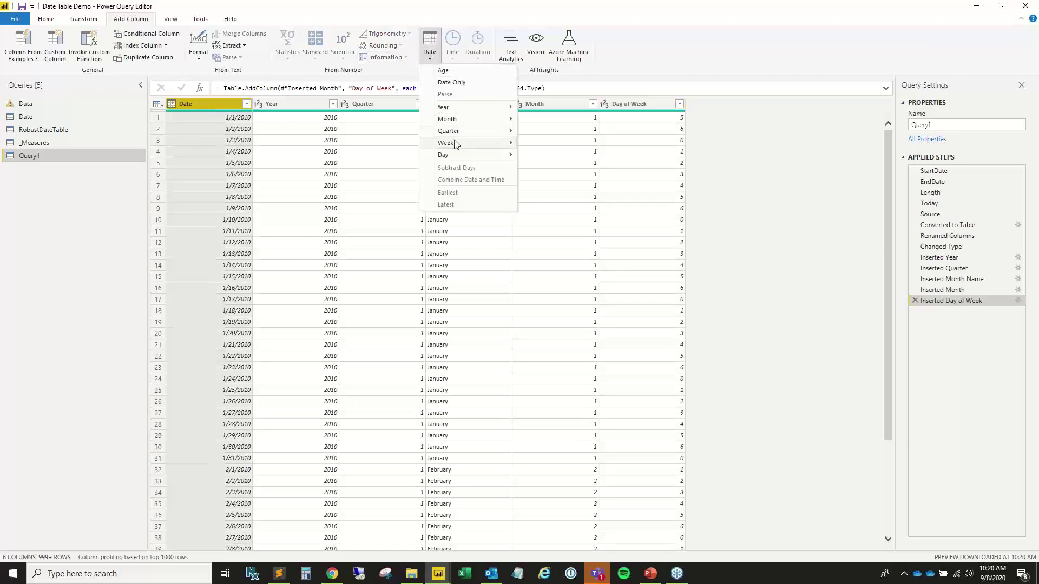
pyautogui.moveTo(462, 157)
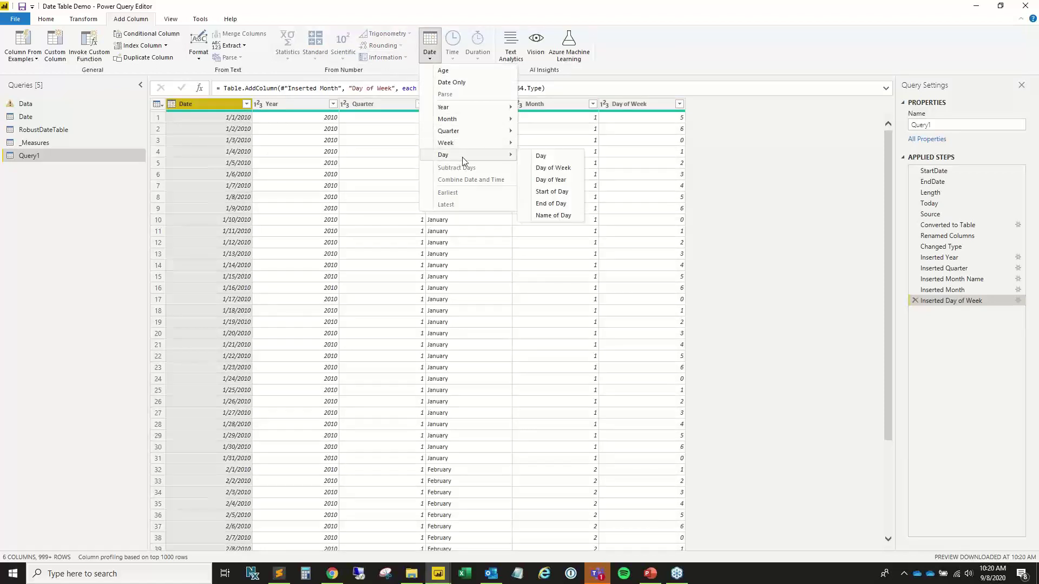
pyautogui.click(538, 156)
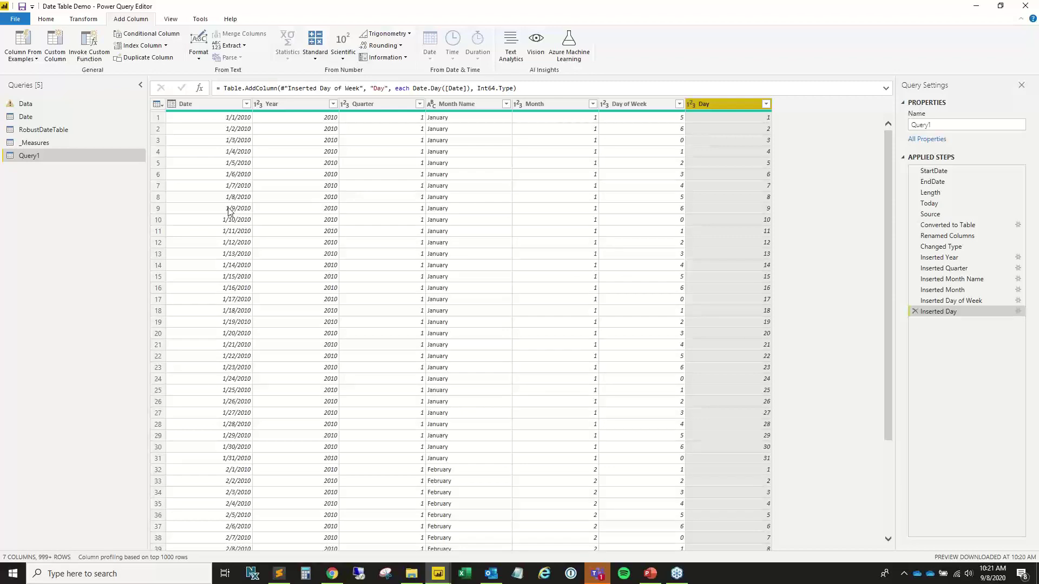
# Switch to Power BI Desktop to examine the Data table's OrderDateKey format, and compare it with Query1's Month and Day values.
pyautogui.click(438, 573)
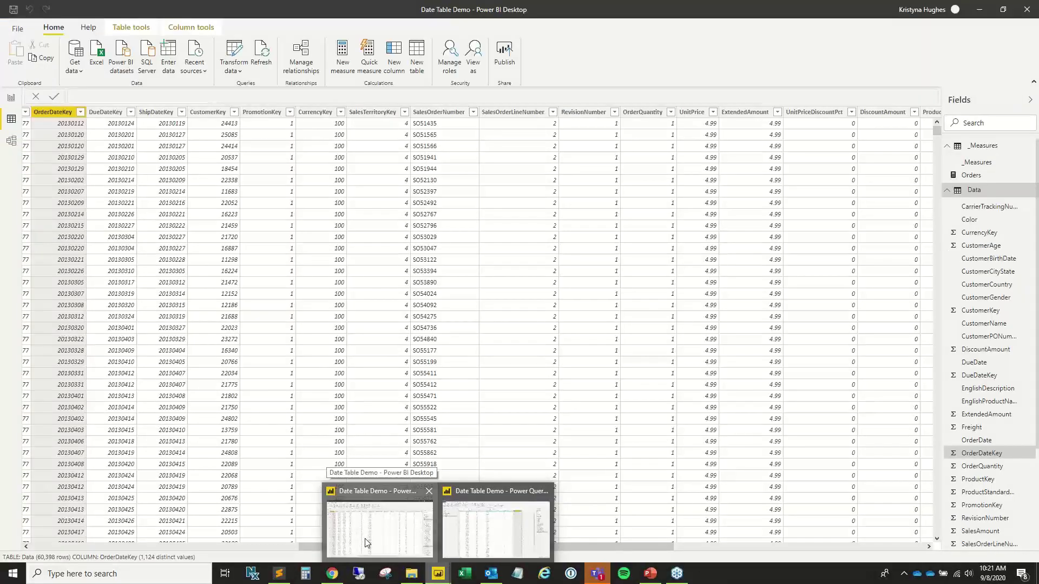
pyautogui.click(369, 542)
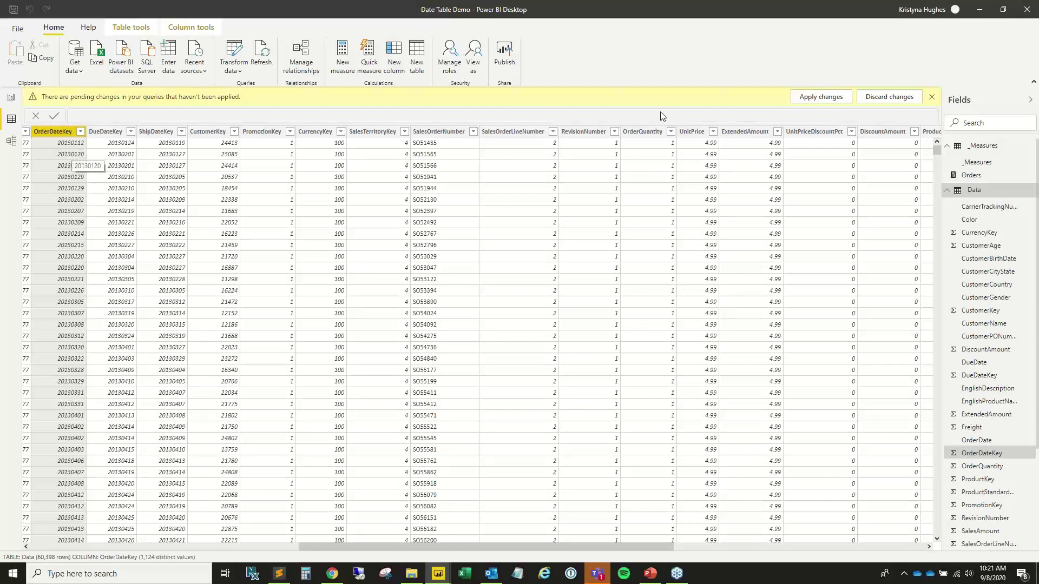
pyautogui.click(983, 12)
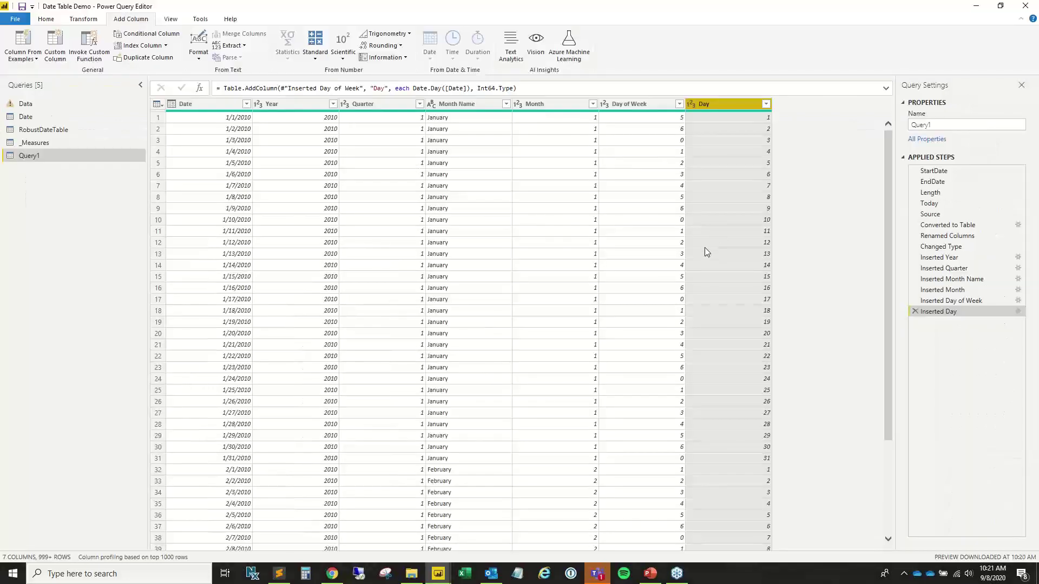
pyautogui.click(552, 197)
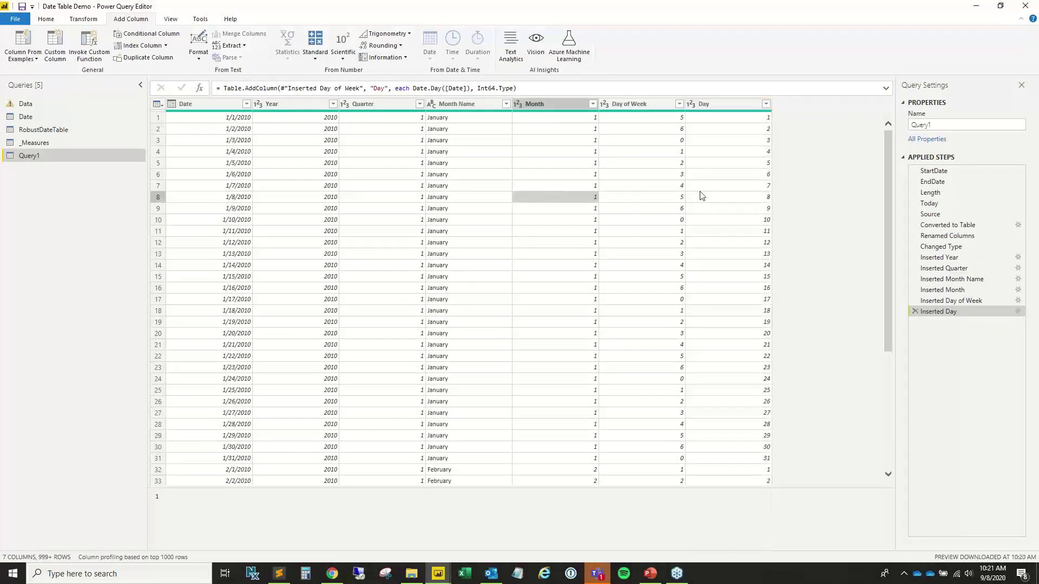
pyautogui.click(744, 189)
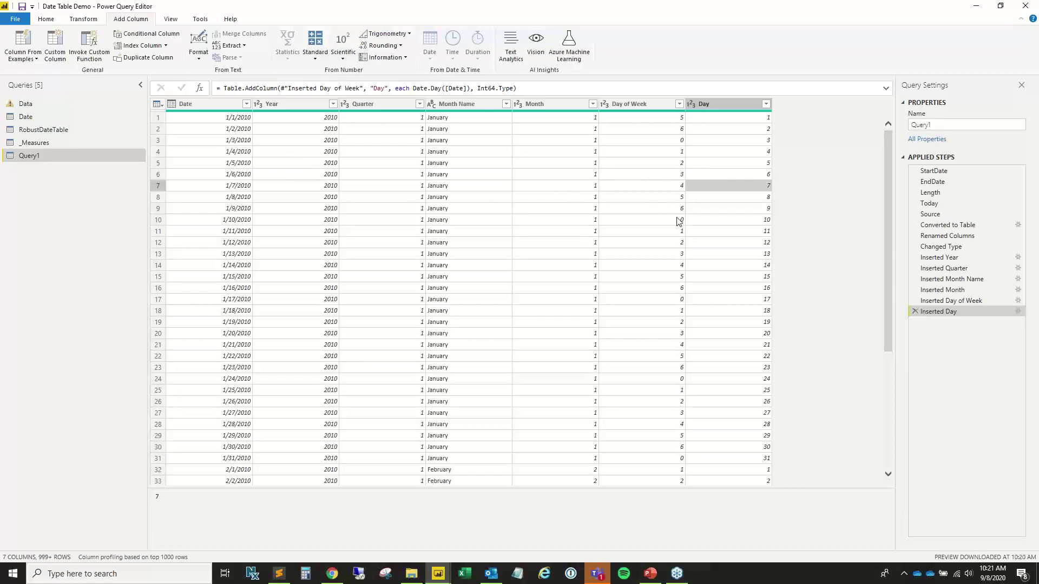
# Start a custom column in Query1 and name it DateKey.
pyautogui.click(46, 19)
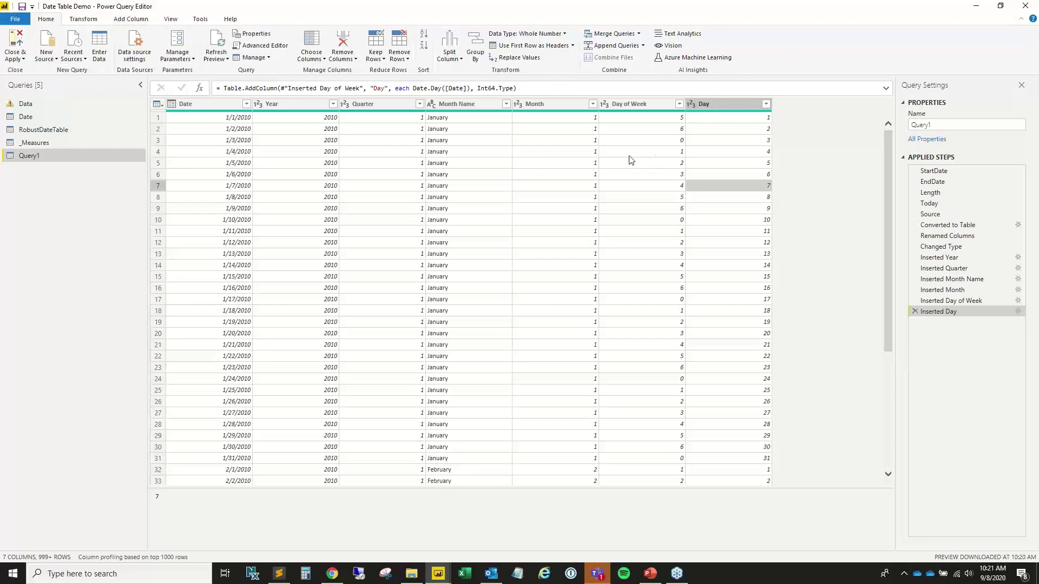
pyautogui.click(141, 20)
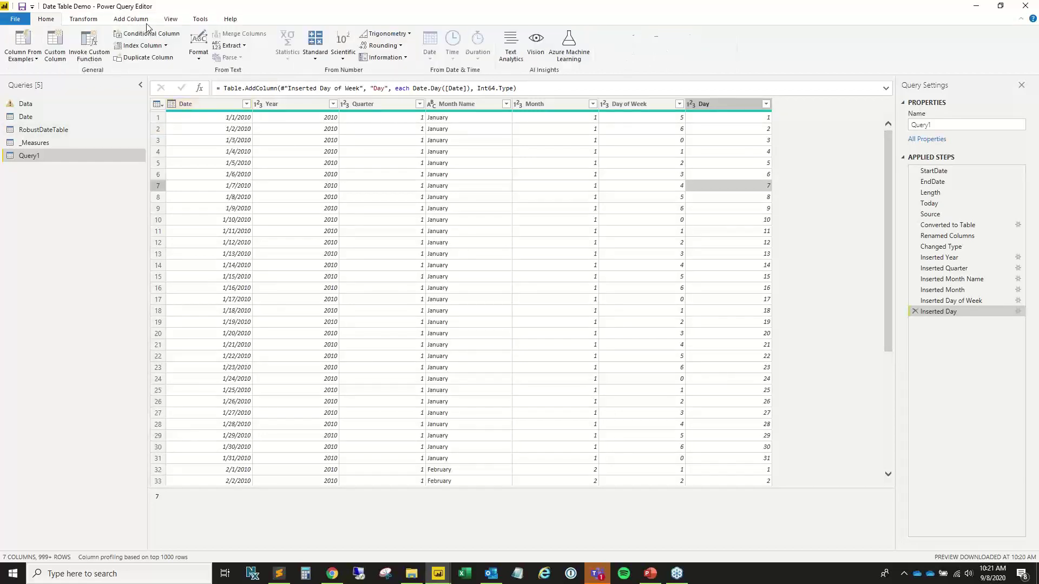
pyautogui.click(50, 49)
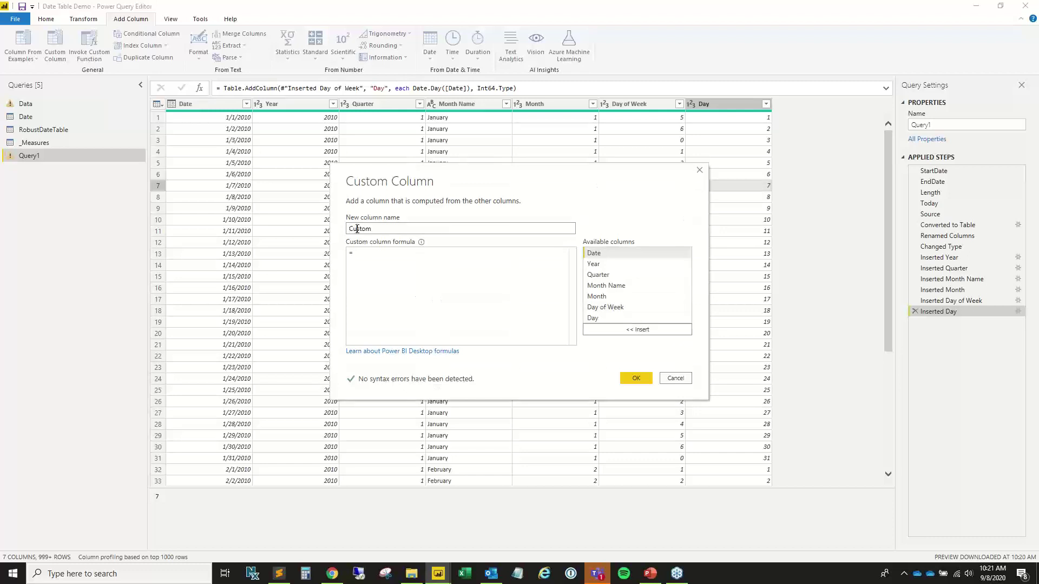
pyautogui.doubleClick(357, 229)
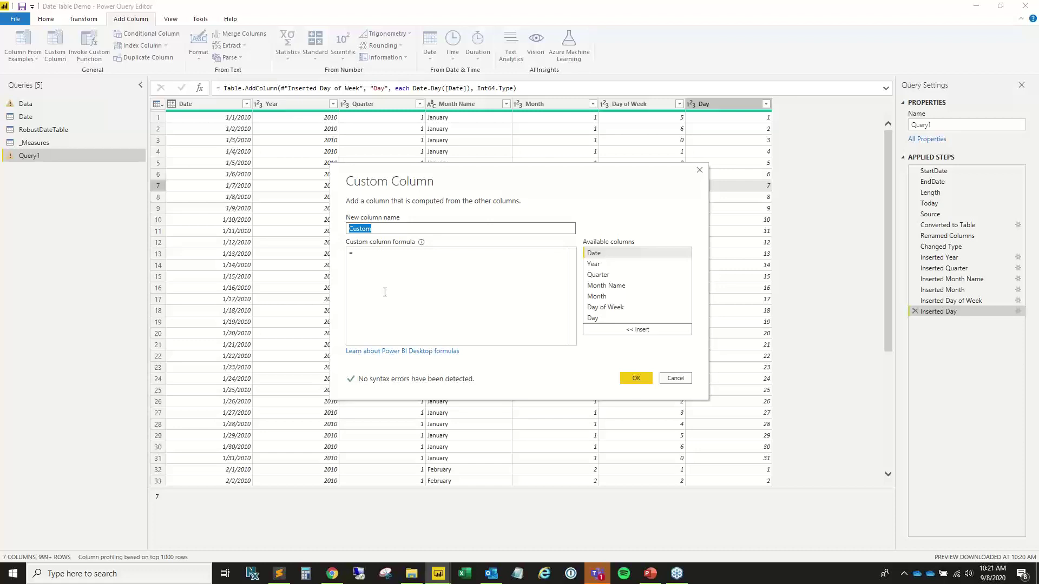
pyautogui.write('DateKey')
# Begin the DateKey formula with Text.Combine({ and continue on a new line for the list items.
pyautogui.click(395, 290)
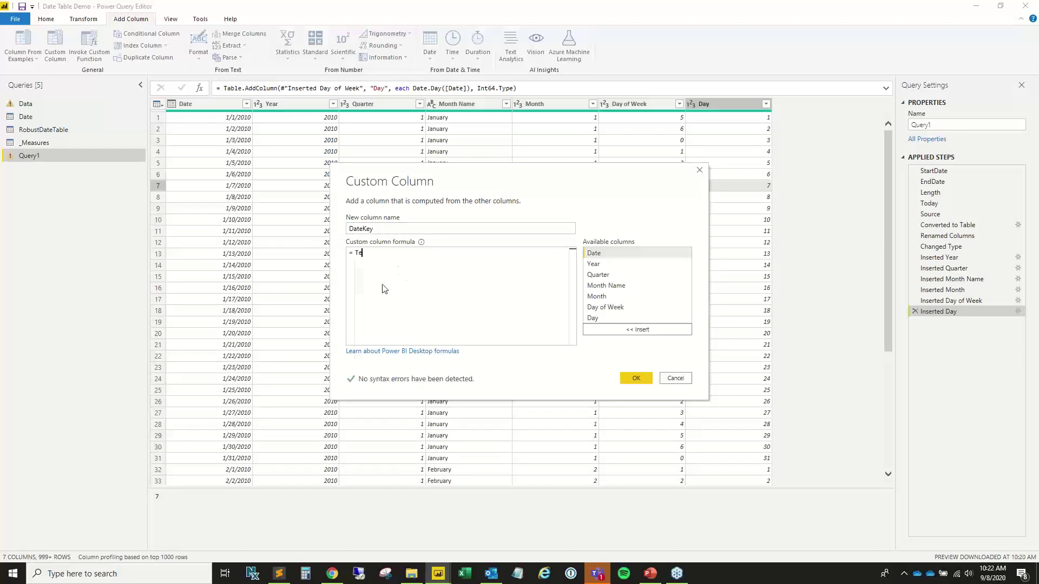
pyautogui.write('Text.Co')
pyautogui.write('mbin')
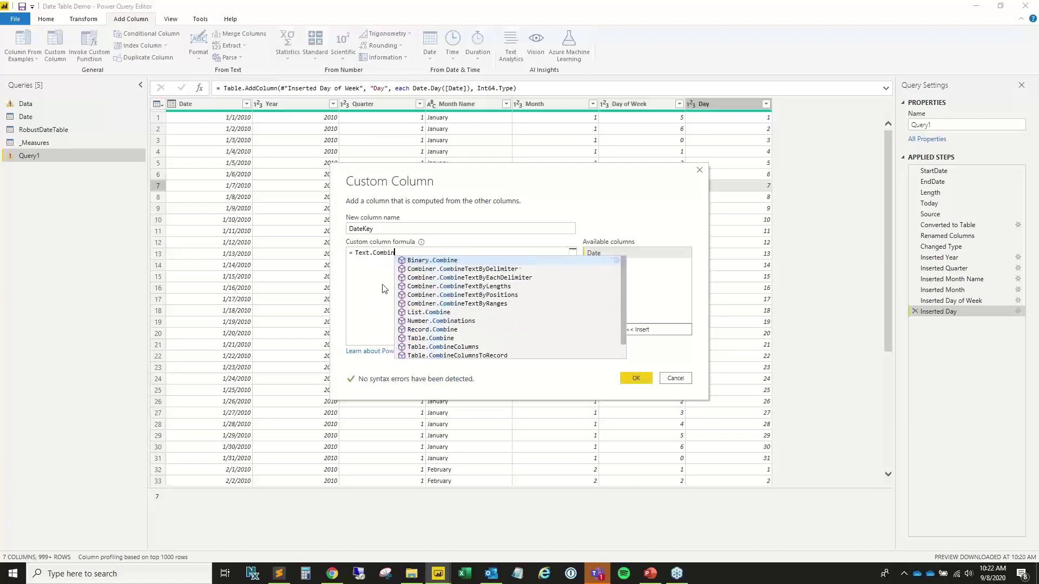
pyautogui.write('e(')
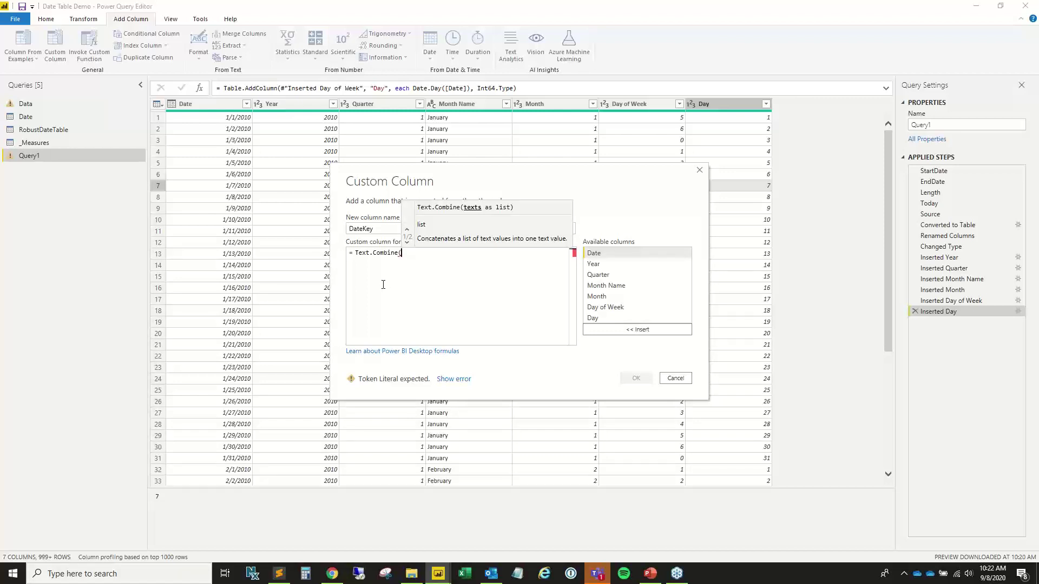
pyautogui.write('[')
pyautogui.press('BackSpace')
pyautogui.write('{')
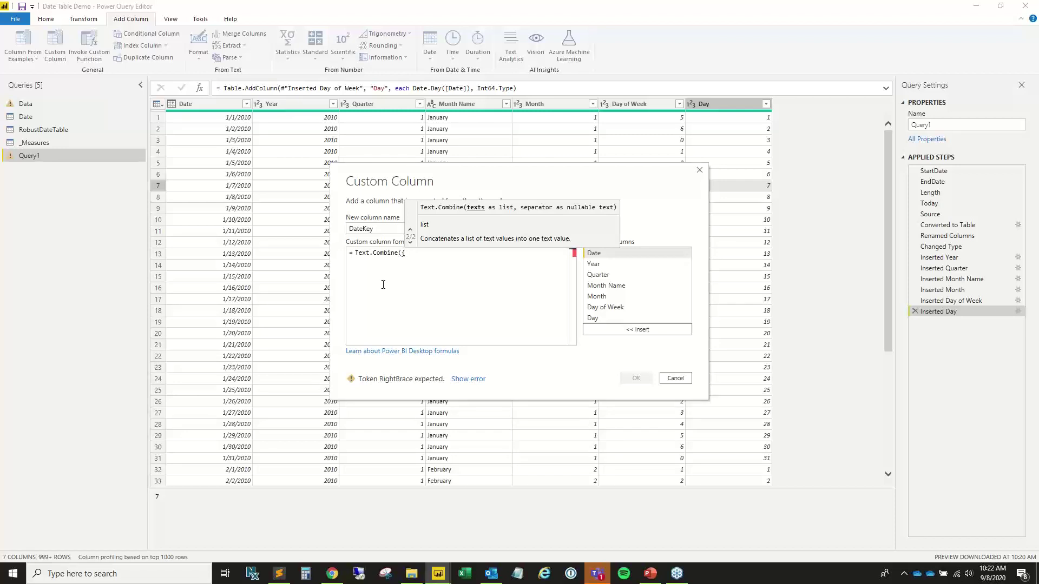
pyautogui.press('Return')
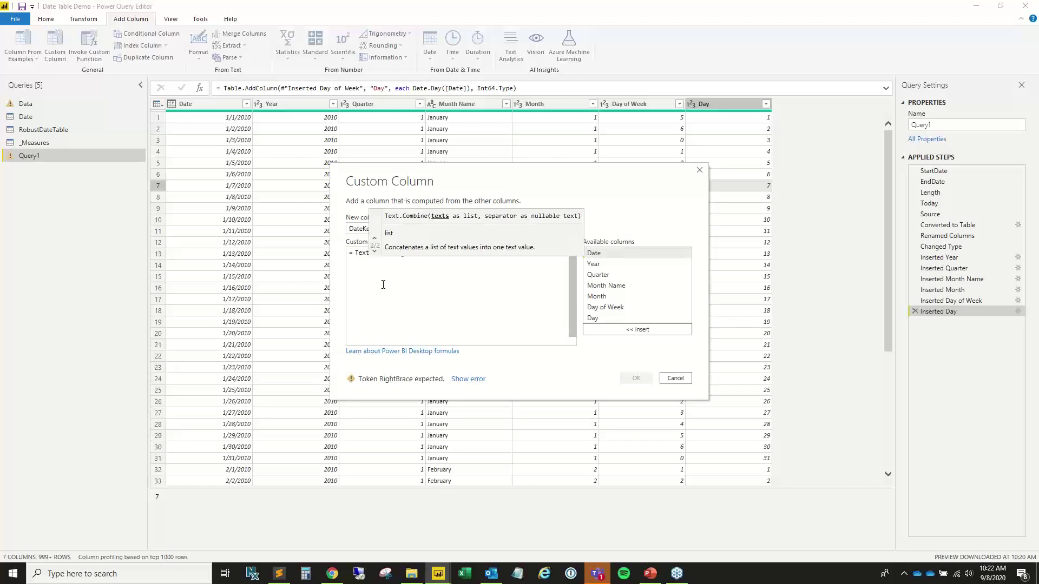
# Add Text.From([Year]), as the first list item of the DateKey formula, ending with a line break.
pyautogui.write('Tex')
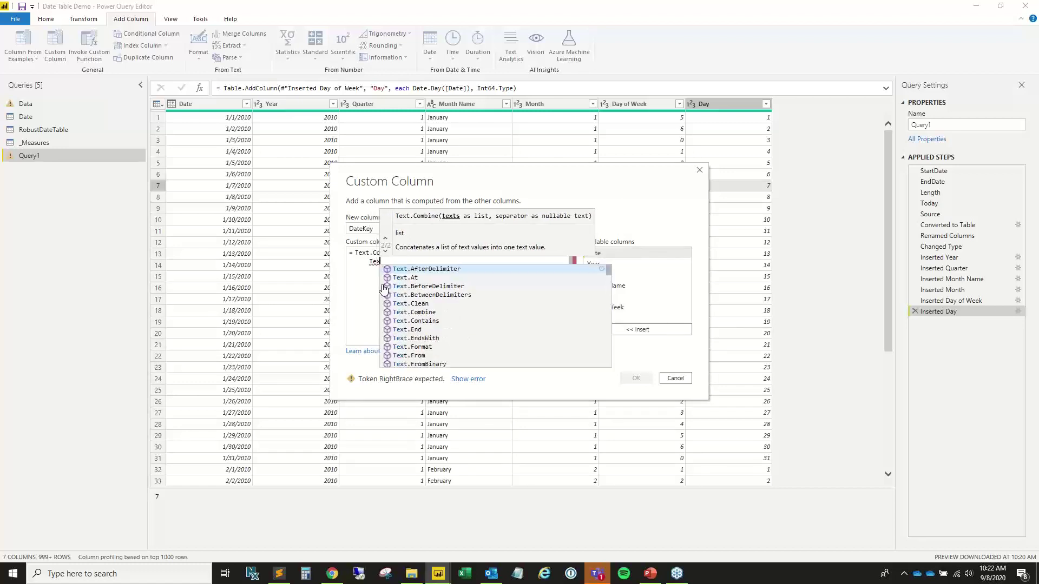
pyautogui.write('t.From')
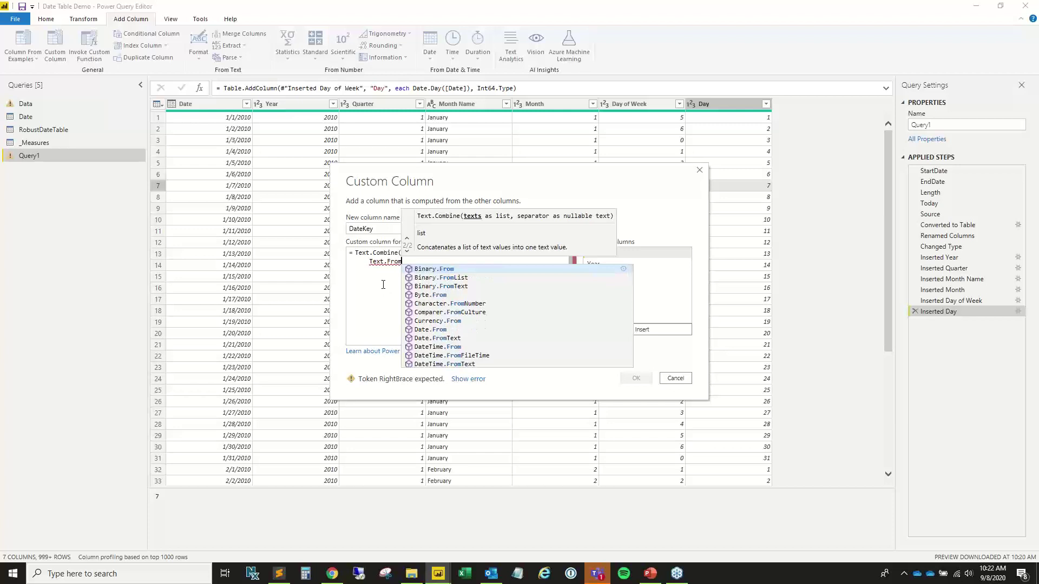
pyautogui.write('(')
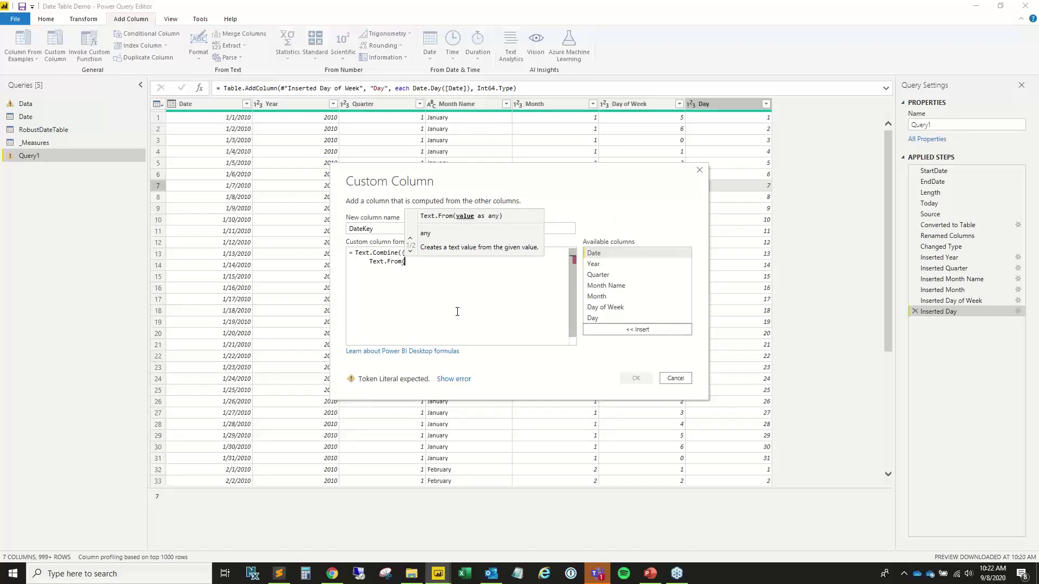
pyautogui.write('[Year]')
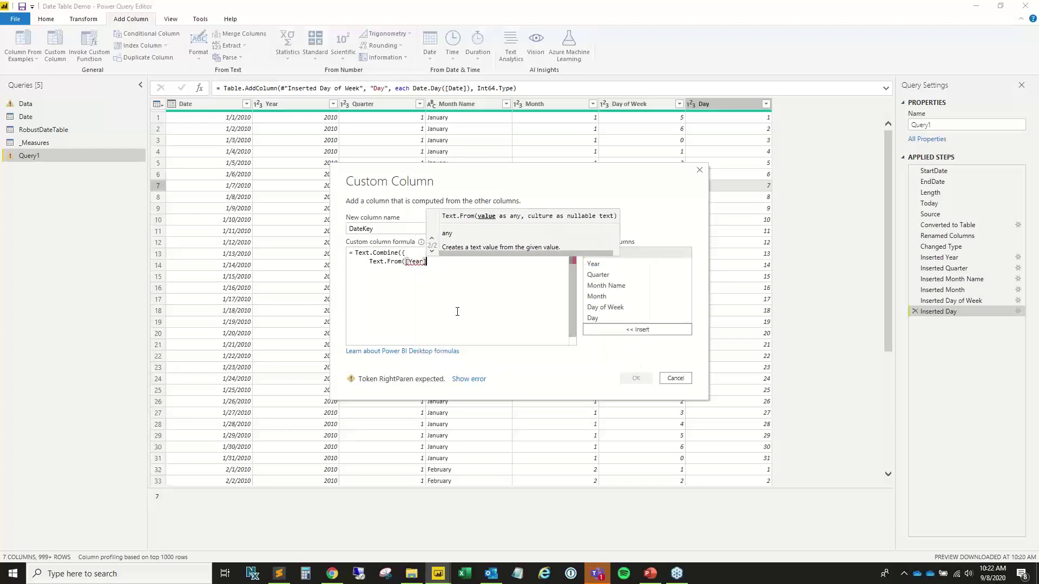
pyautogui.write(')')
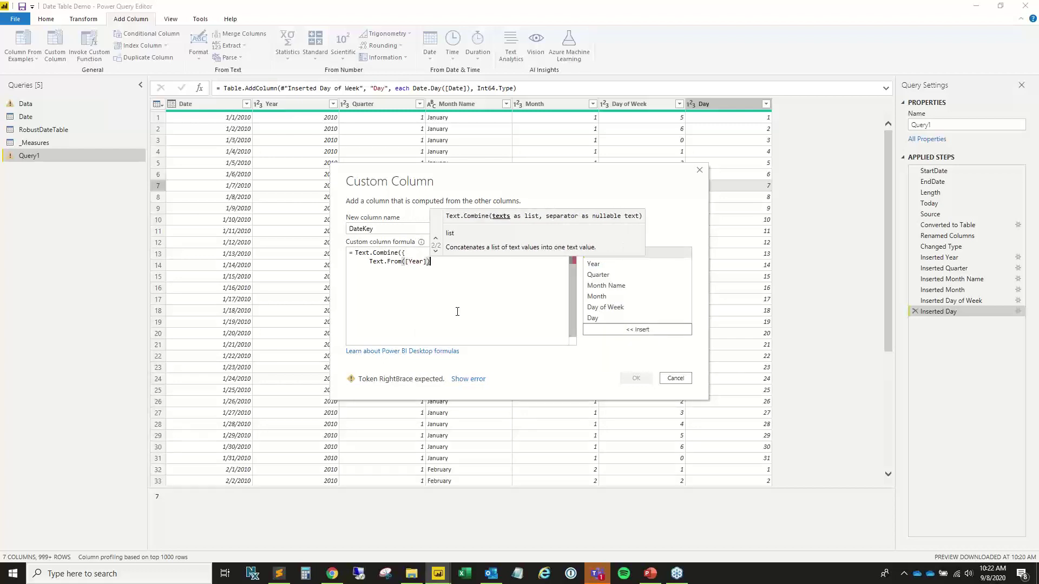
pyautogui.write(',')
pyautogui.press('Return')
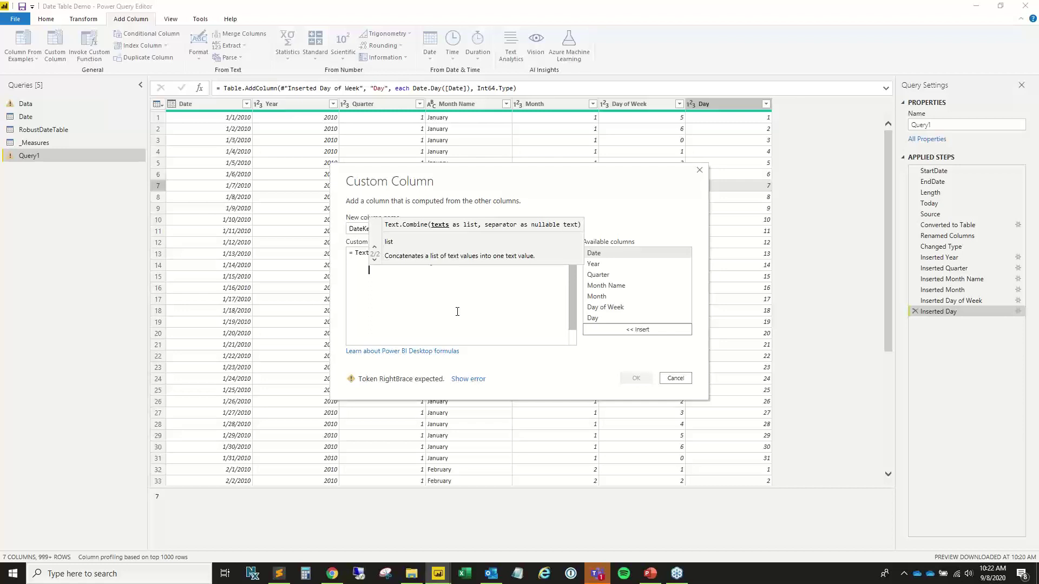
# Add the month-length condition if Text.Length(Text.From([Month]))=1, as the second list item, ending with a line break.
pyautogui.write('if')
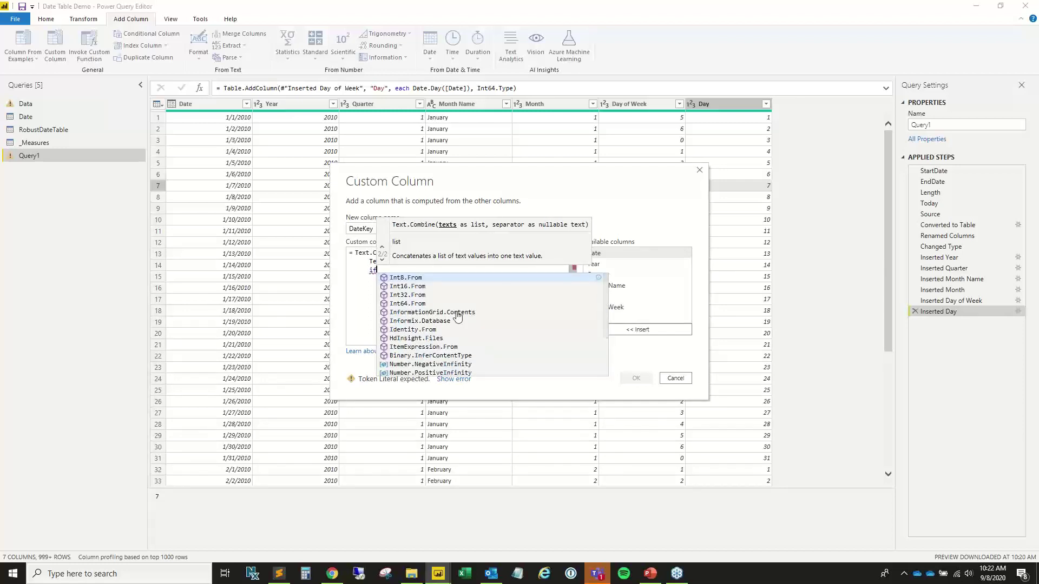
pyautogui.write(' Tex')
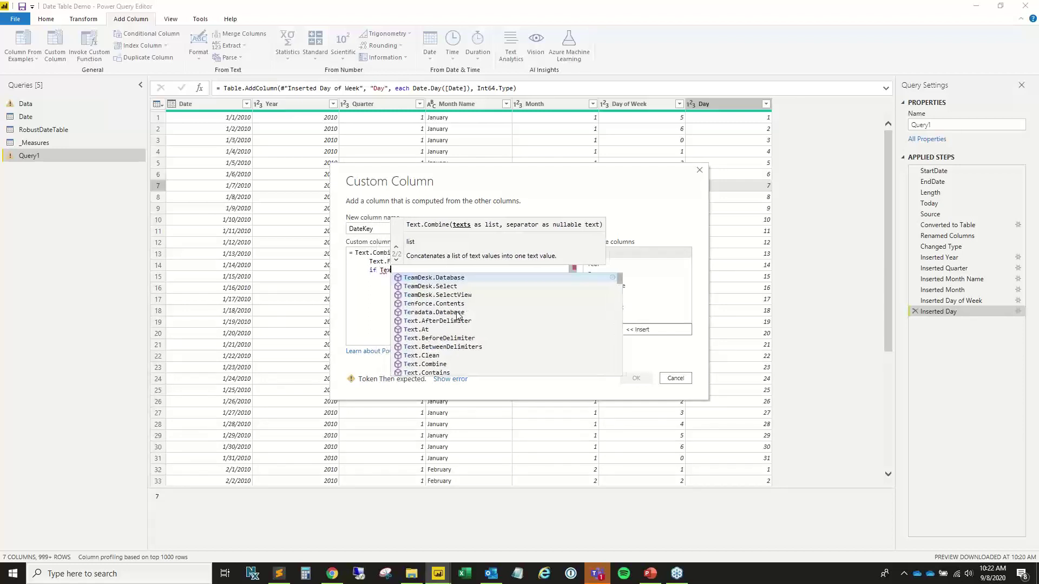
pyautogui.write('t.Lenght')
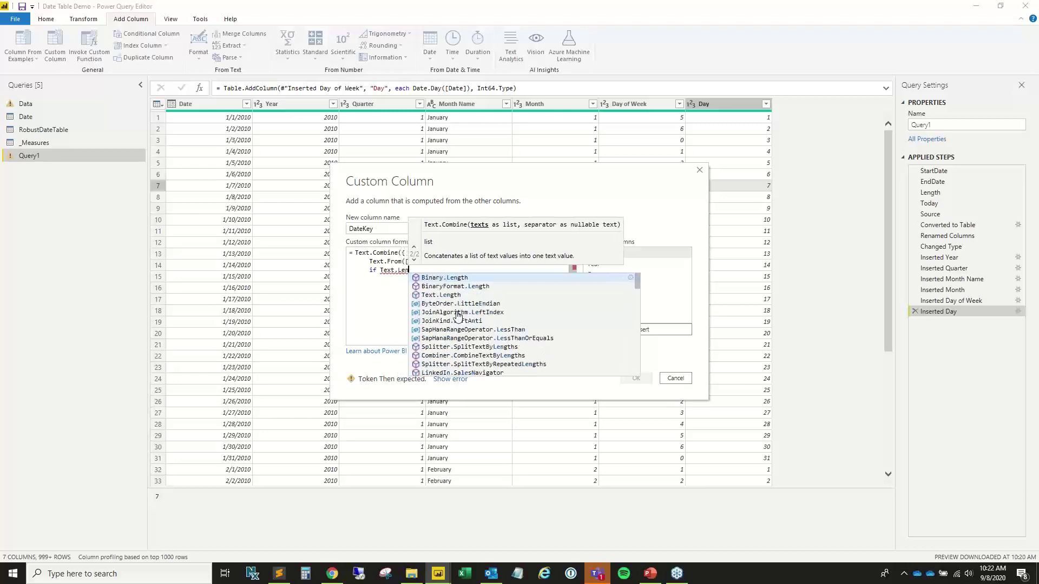
pyautogui.press('BackSpace')
pyautogui.press('BackSpace')
pyautogui.press('BackSpace')
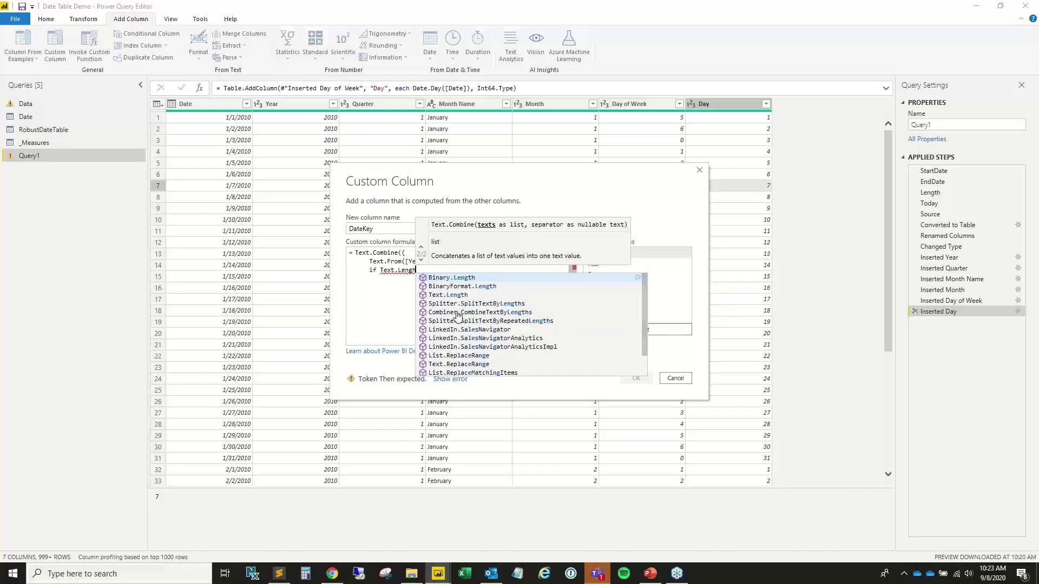
pyautogui.write('gth(')
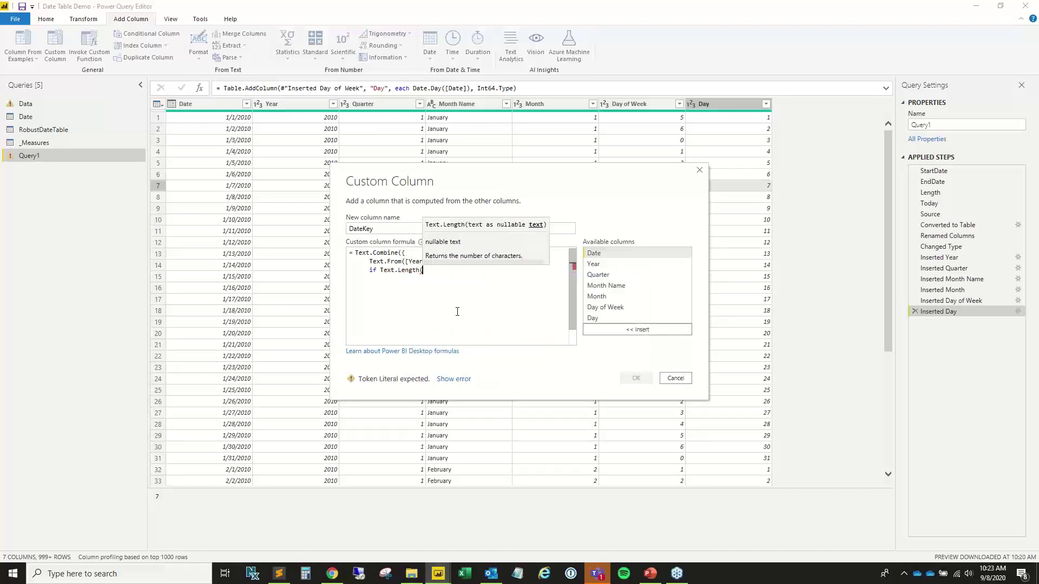
pyautogui.write('Text.From(')
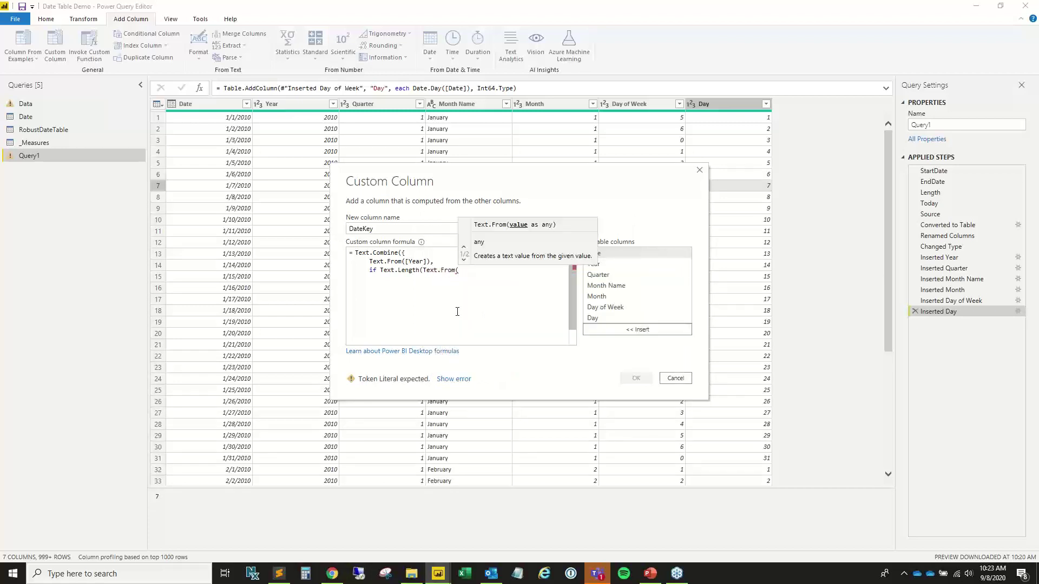
pyautogui.write('[MOnth')
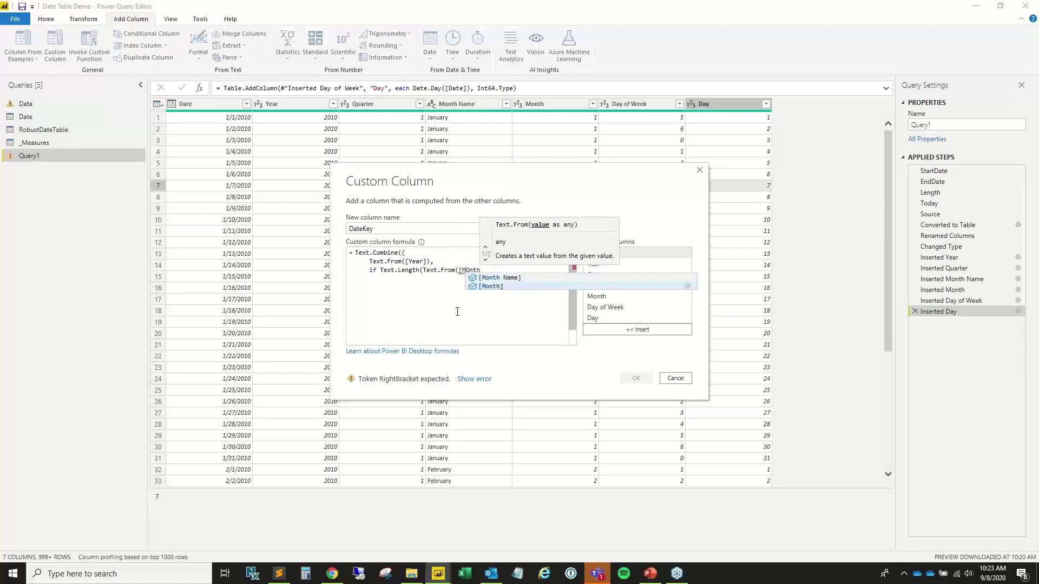
pyautogui.press('Tab')
pyautogui.write(')')
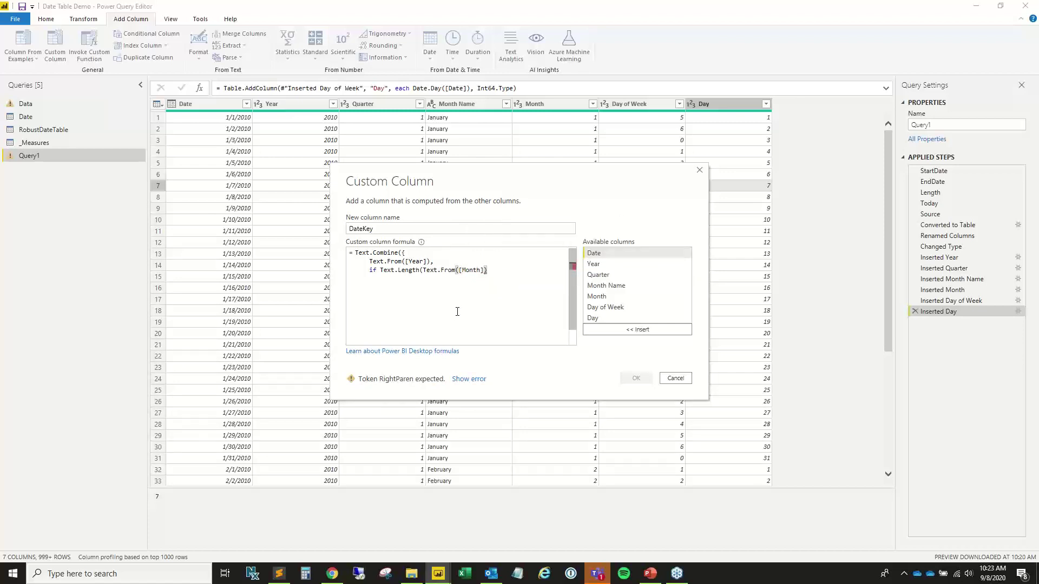
pyautogui.write(')=')
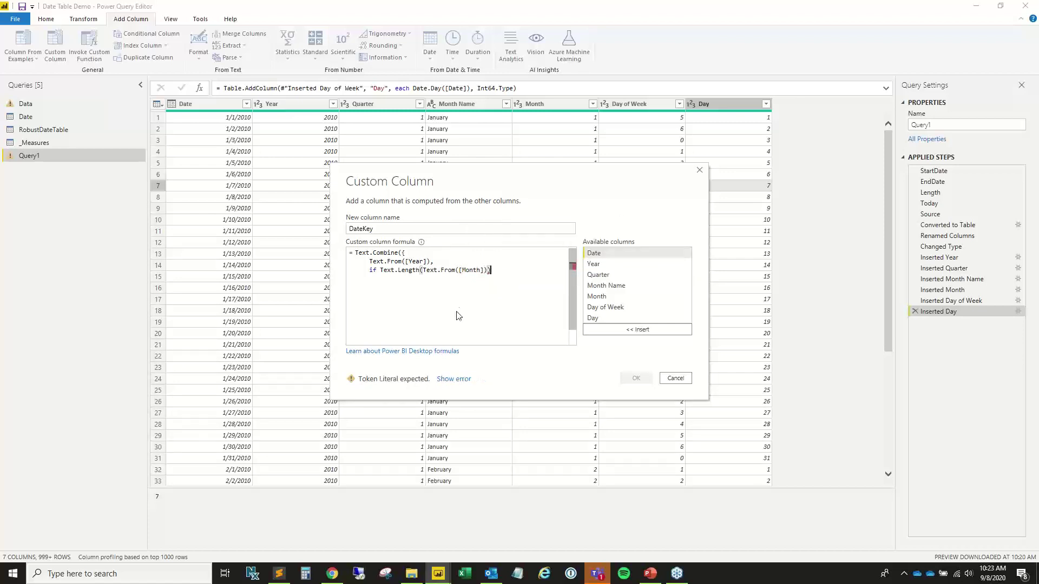
pyautogui.write('1,')
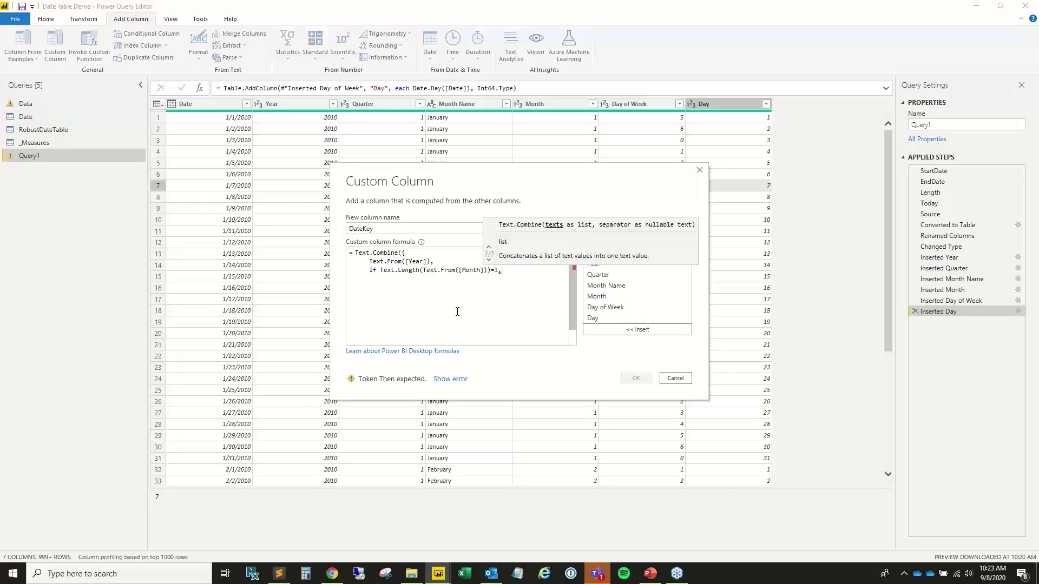
pyautogui.press('Return')
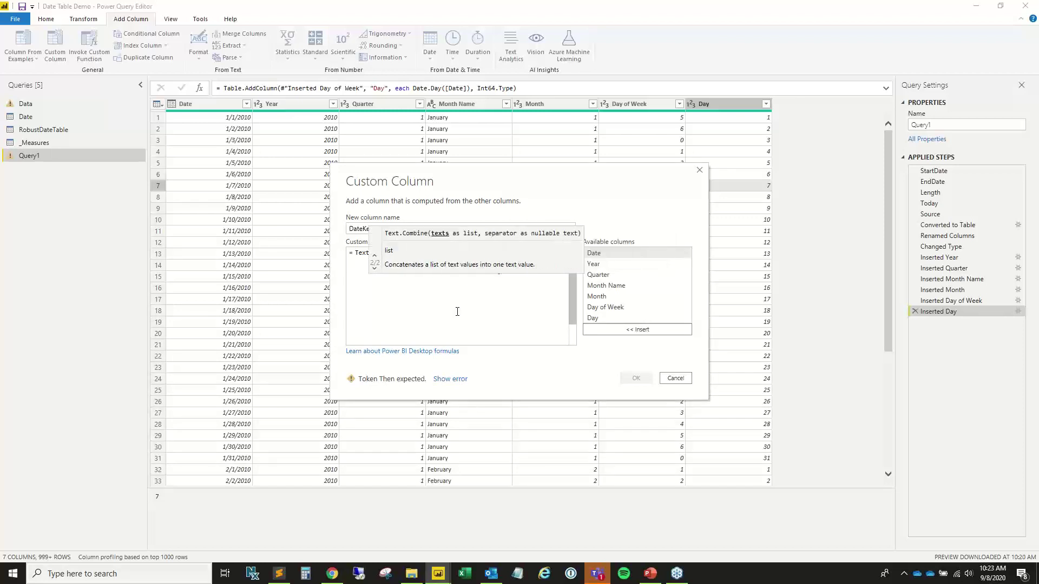
# Start the month condition's true branch in the DateKey formula with the Text.Combine function.
pyautogui.write('TExt.')
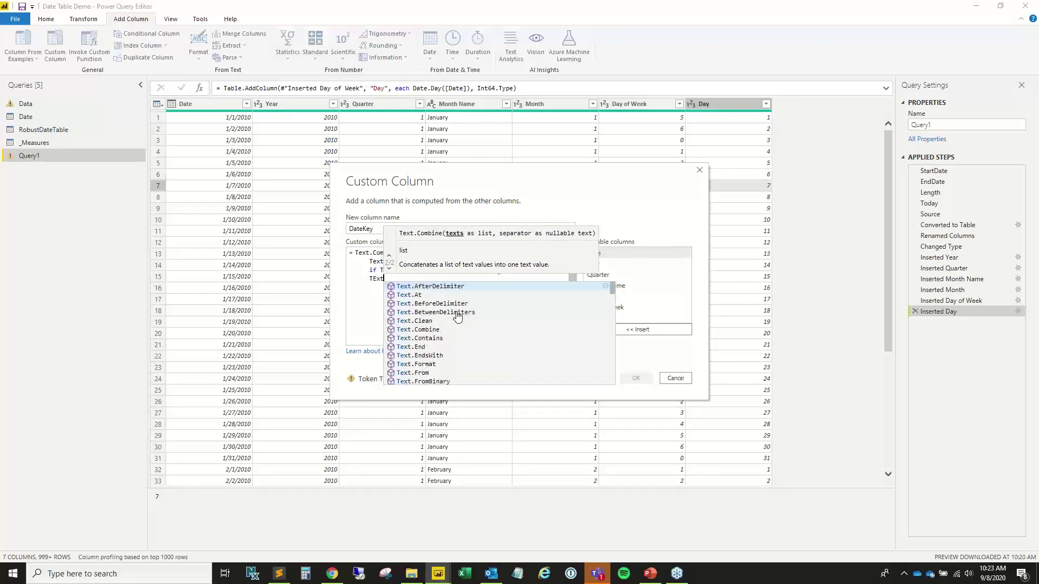
pyautogui.press('BackSpace')
pyautogui.press('BackSpace')
pyautogui.press('BackSpace')
pyautogui.press('BackSpace')
pyautogui.write('ex')
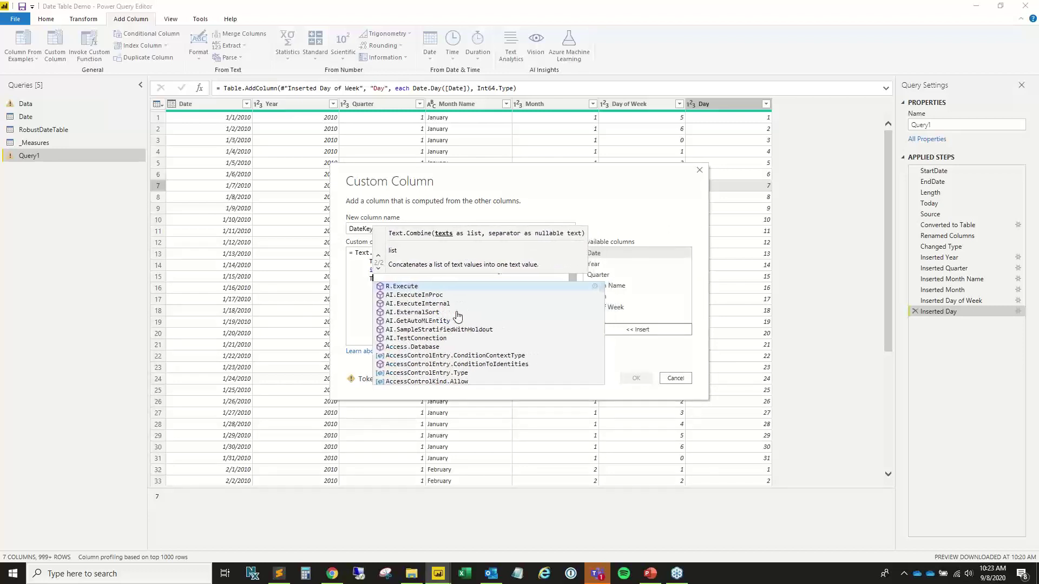
pyautogui.write('t.Combine')
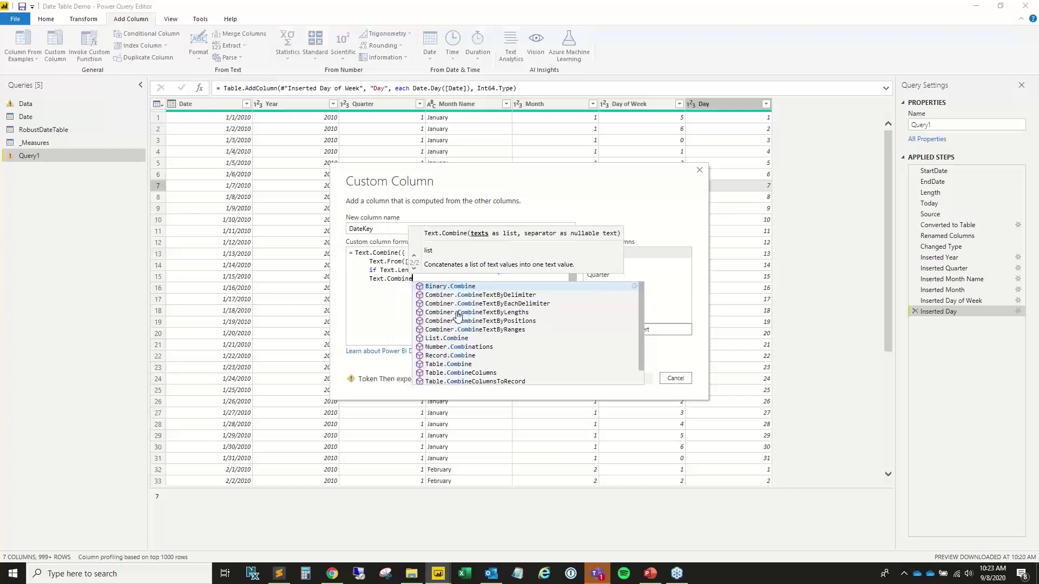
# Give the nested Text.Combine the opening arguments ("0",Text.From([Month]) to pad single-digit months with a zero.
pyautogui.write('("')
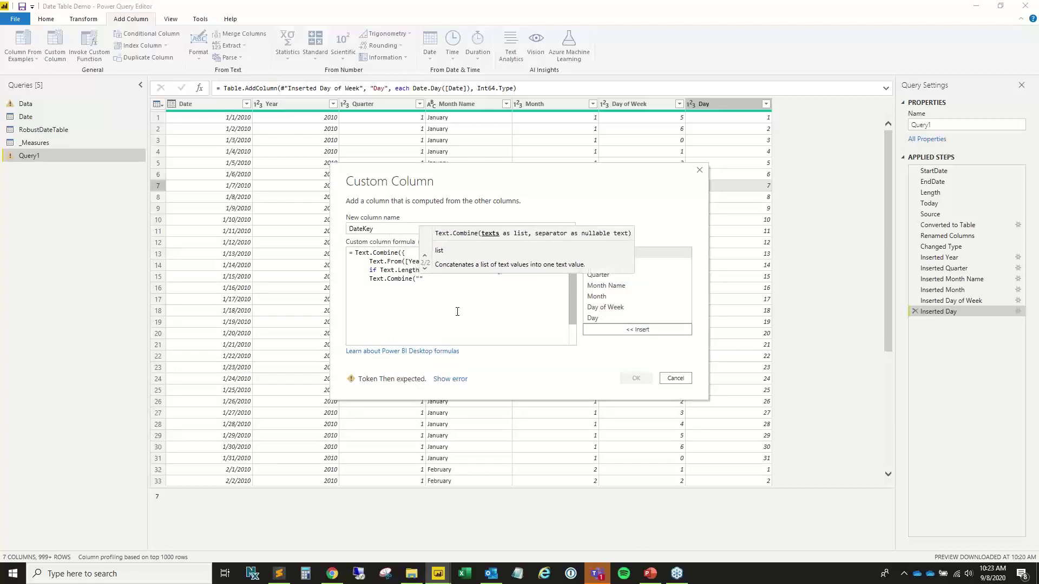
pyautogui.write('0"')
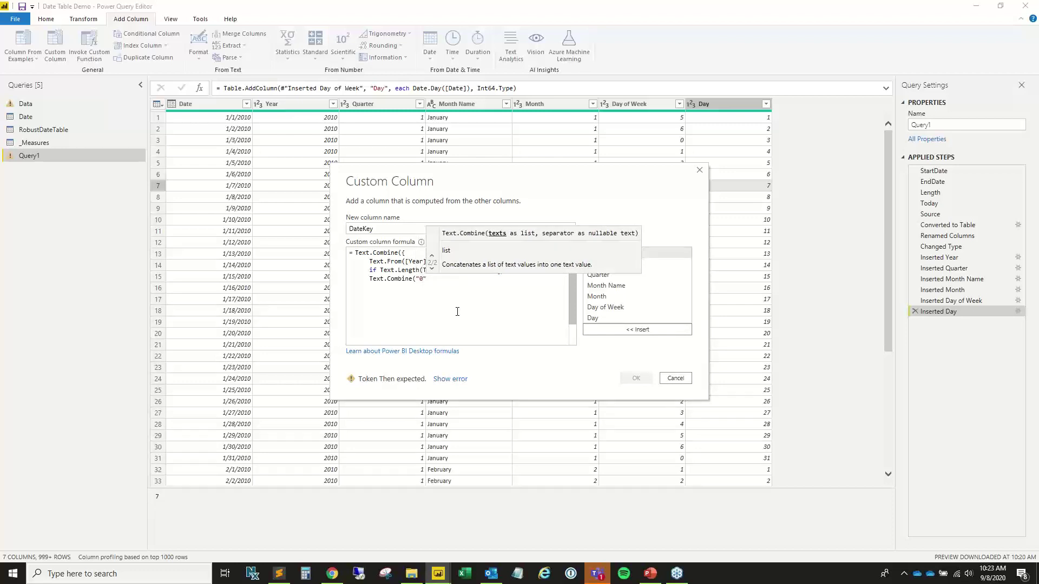
pyautogui.write(',')
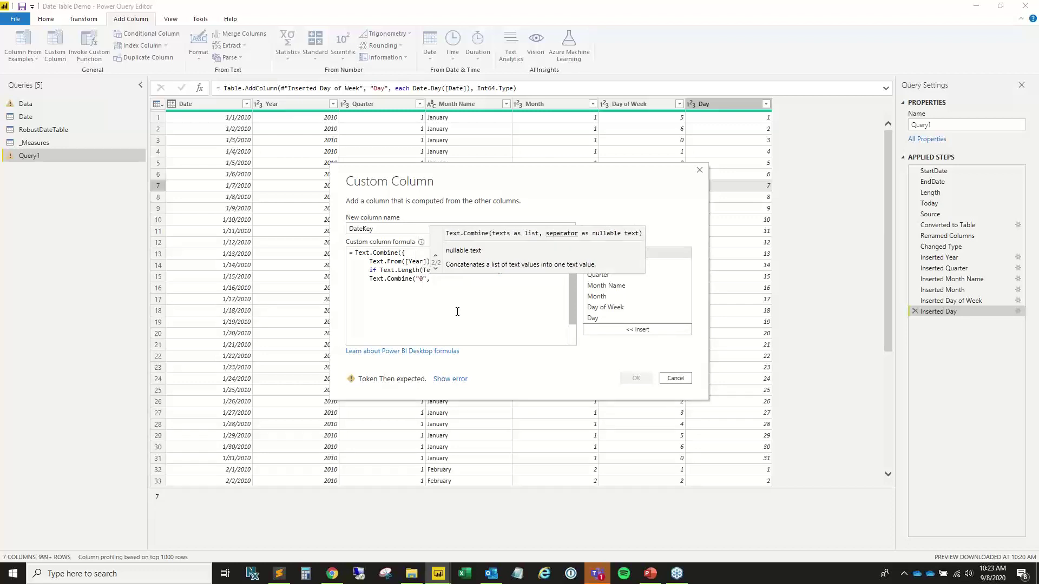
pyautogui.write('Text.')
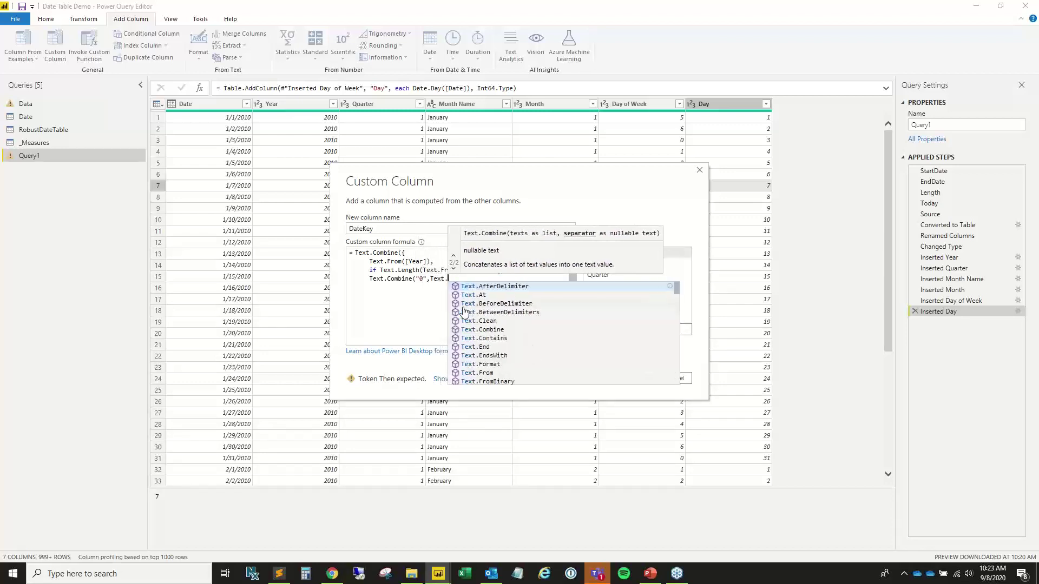
pyautogui.write('From([')
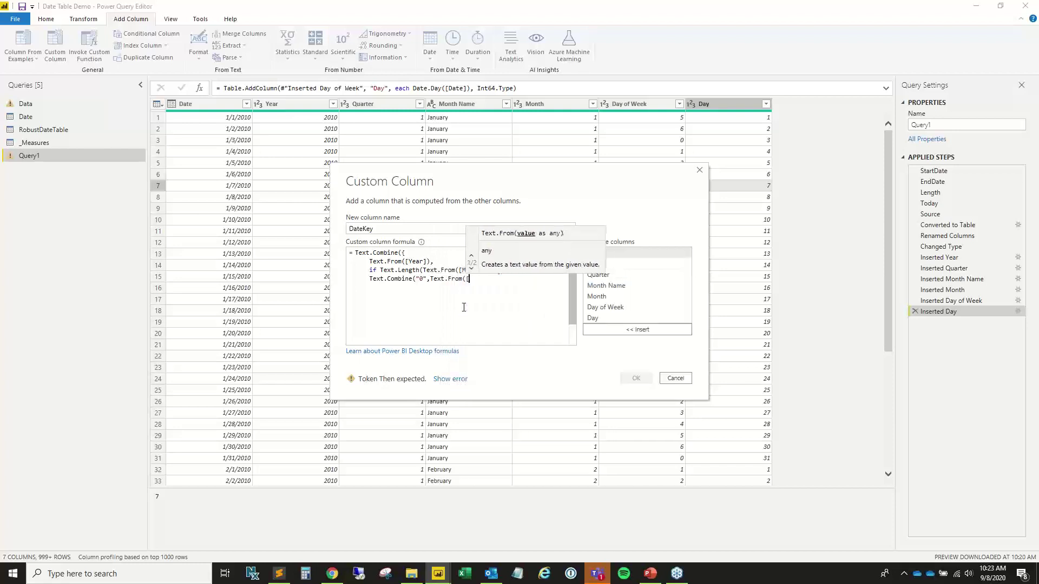
pyautogui.write('Month]')
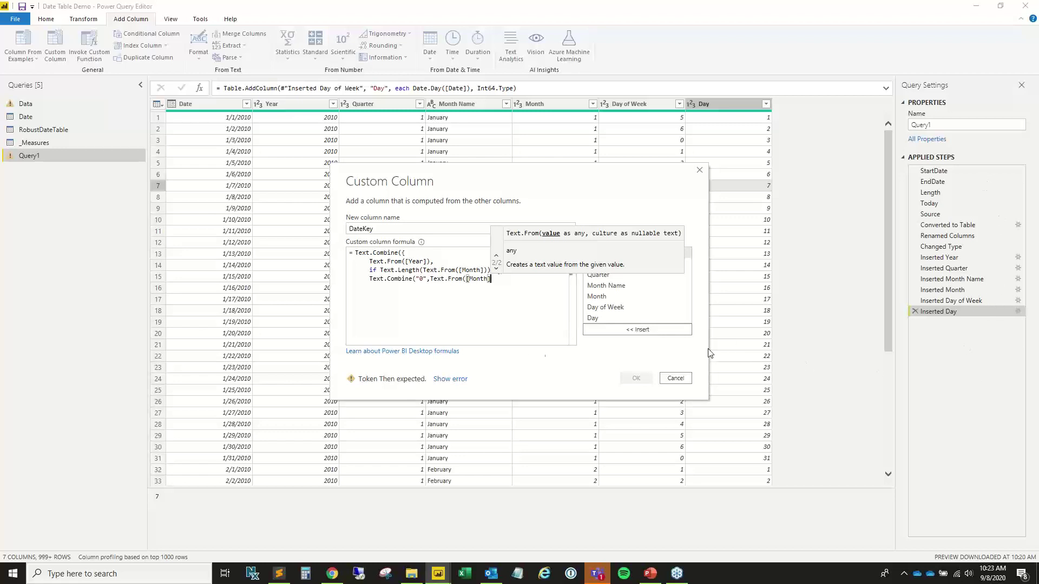
pyautogui.write(')')
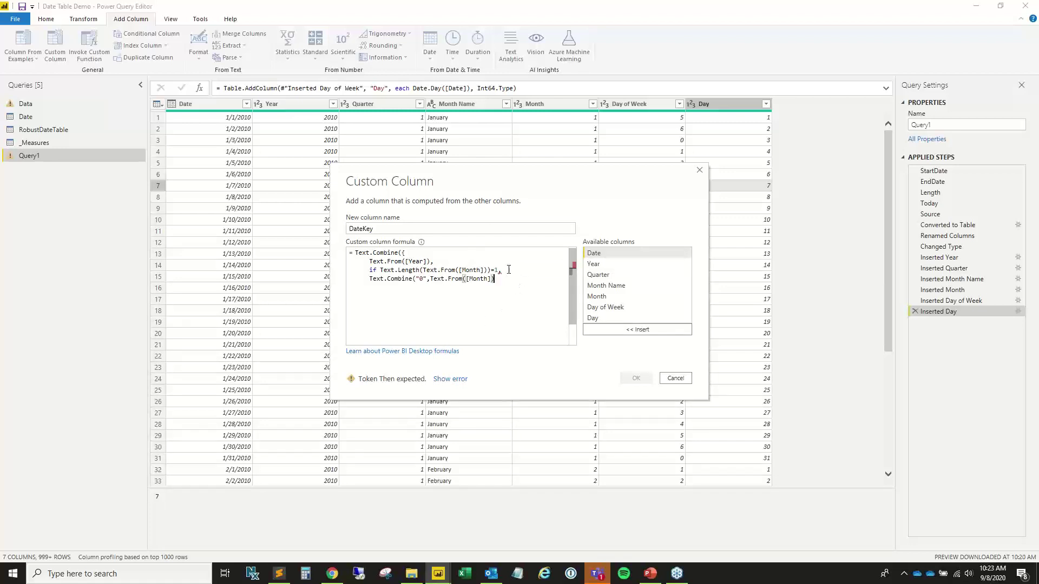
# Replace the comma after =1 in the month-length condition with the keyword then.
pyautogui.press('BackSpace')
pyautogui.write('then')
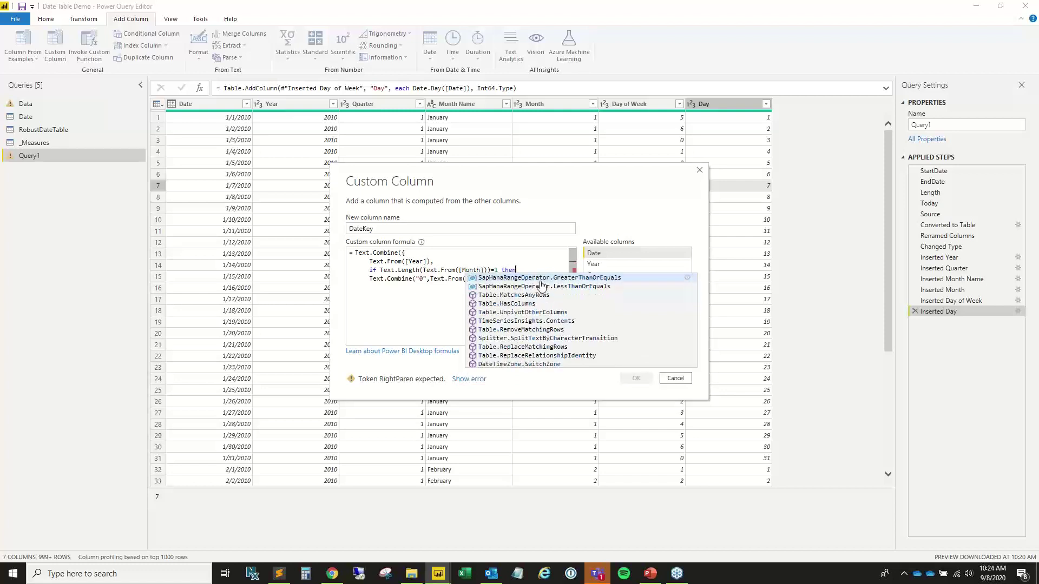
pyautogui.moveTo(383, 270); pyautogui.dragTo(495, 269)
pyautogui.click(509, 270)
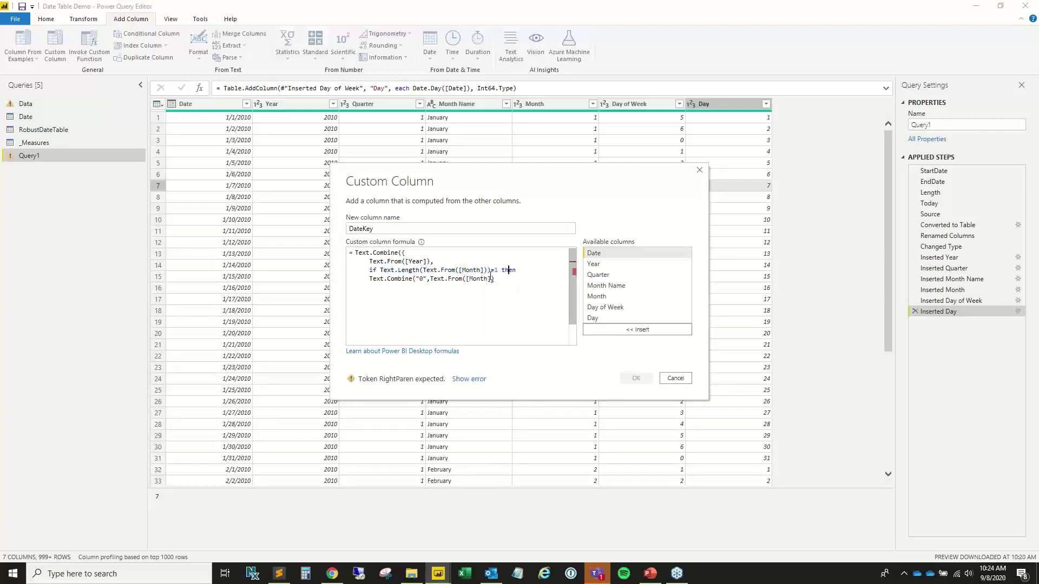
# Wrap "0",Text.From([Month]) in braces as a list and add an empty-text separator "" to the nested Text.Combine.
pyautogui.click(426, 279)
pyautogui.click(511, 334)
pyautogui.write('{')
pyautogui.write('},')
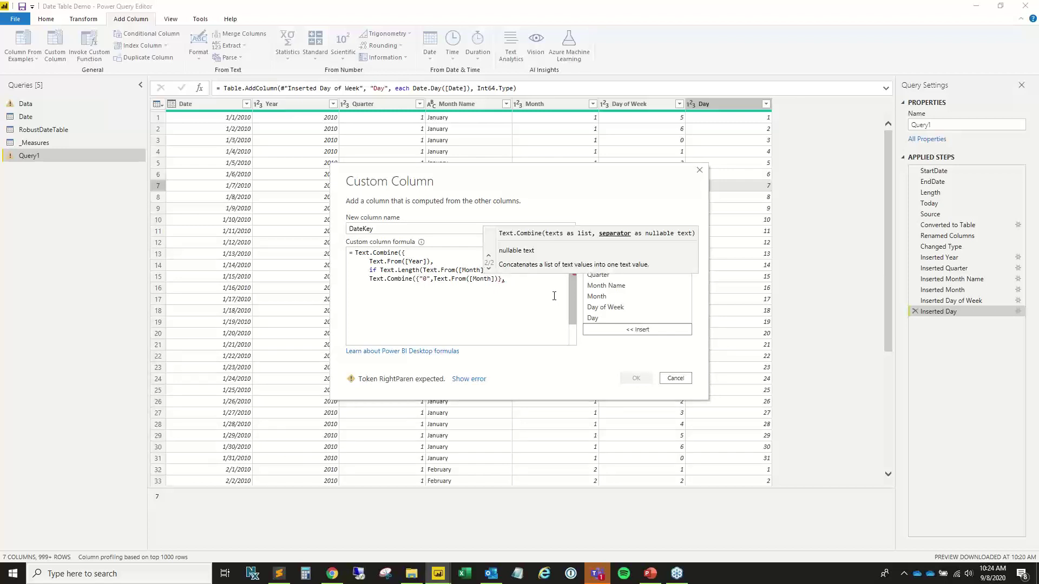
pyautogui.write('""')
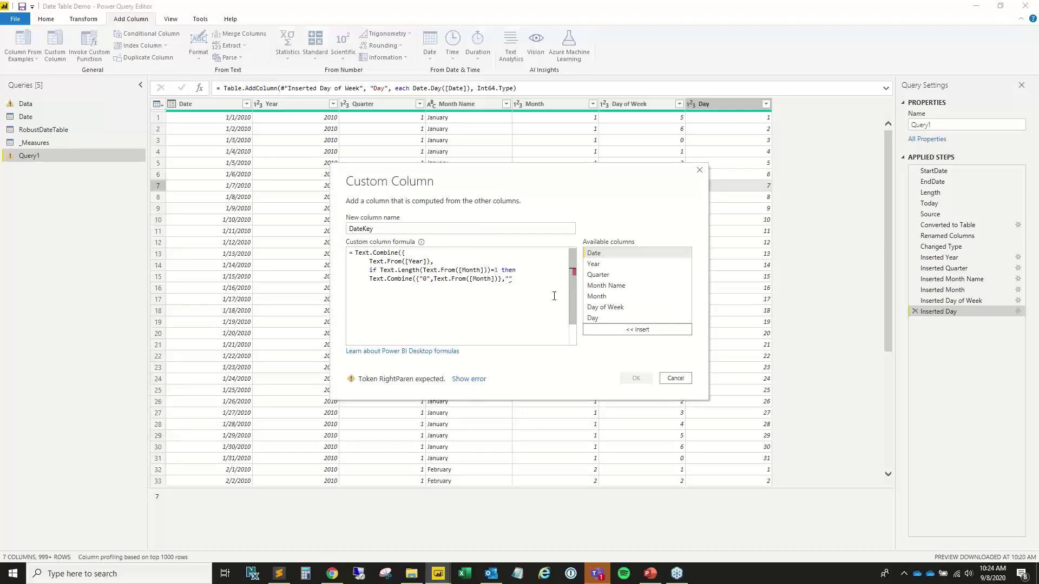
# Close the nested Text.Combine and add else with Text.From([Month]) on a new line, indented to match the other lines.
pyautogui.write(') else Te')
pyautogui.press('BackSpace')
pyautogui.press('BackSpace')
pyautogui.press('Return')
pyautogui.write('Text.From')
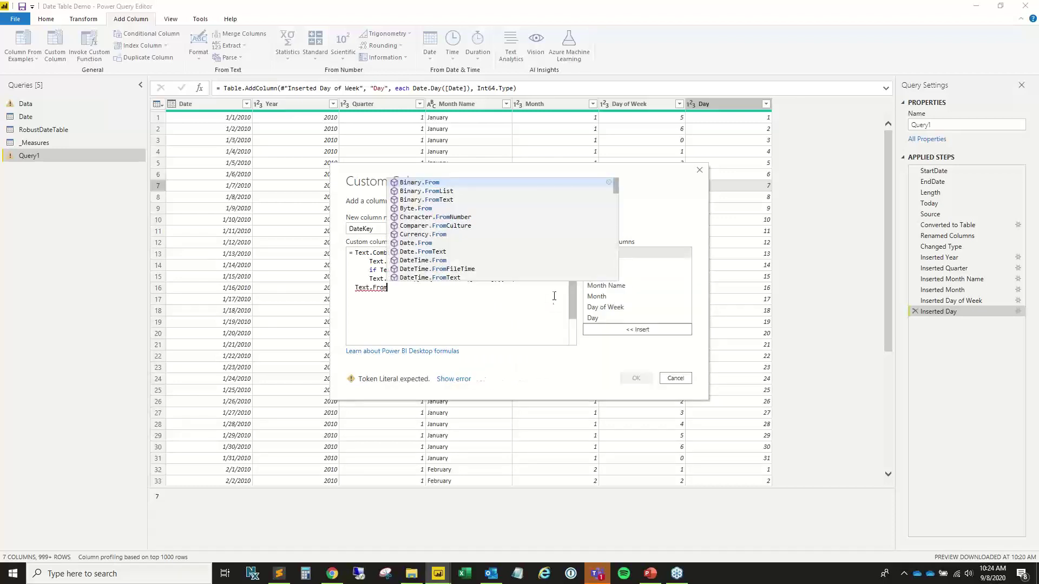
pyautogui.write('(Month')
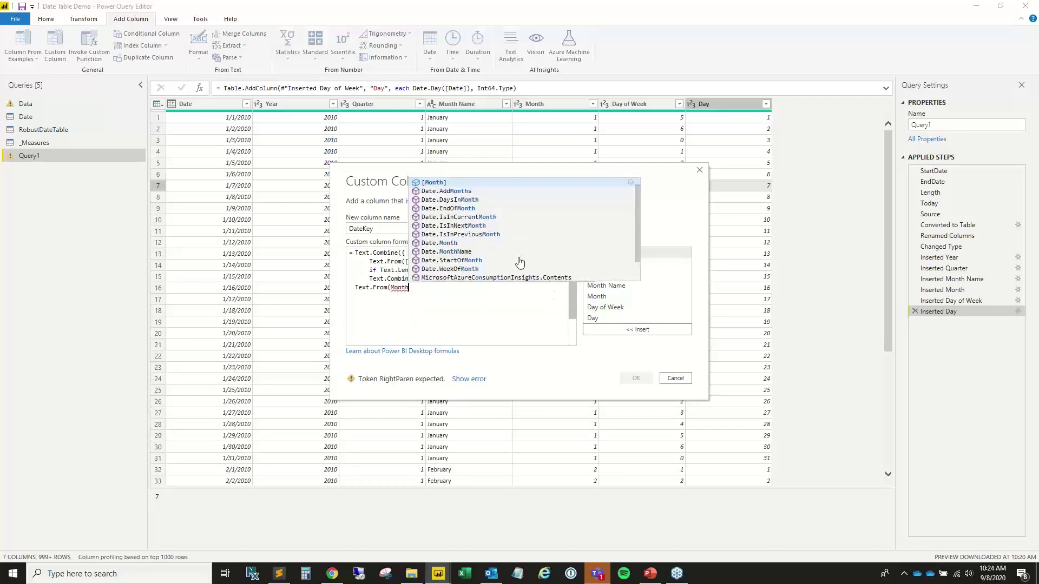
pyautogui.press('Tab')
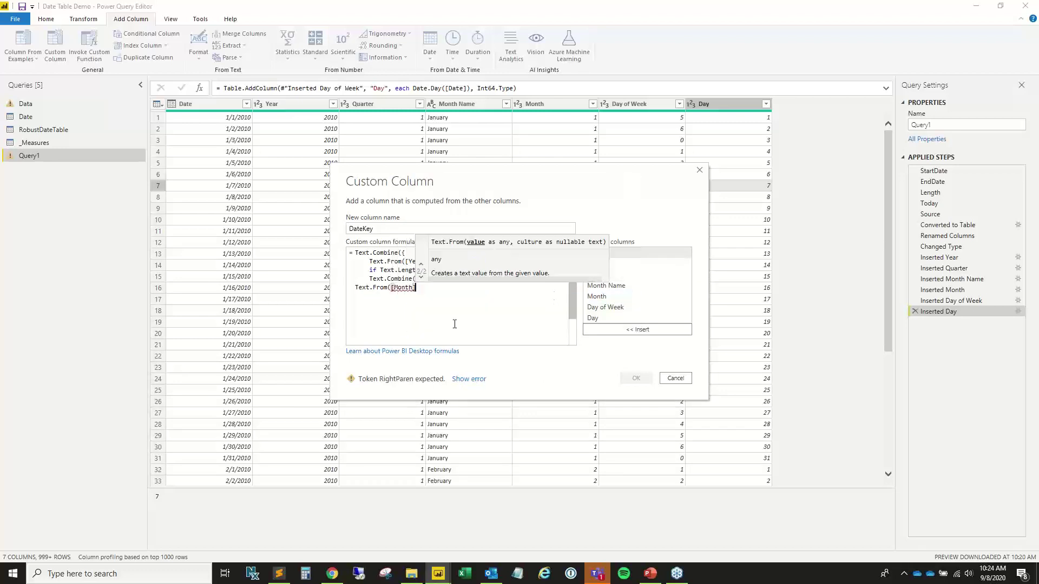
pyautogui.write(')')
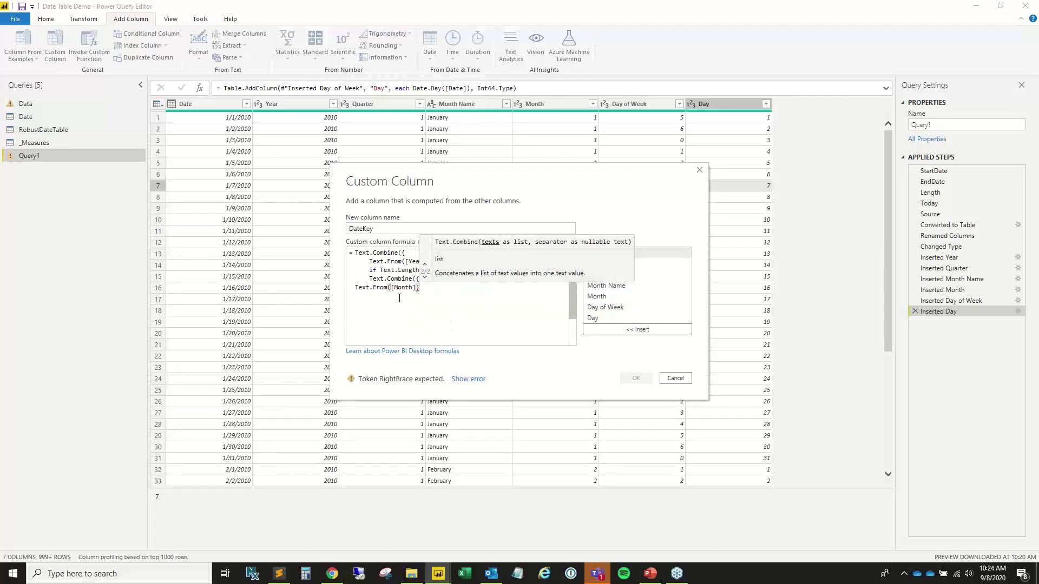
pyautogui.press('Escape')
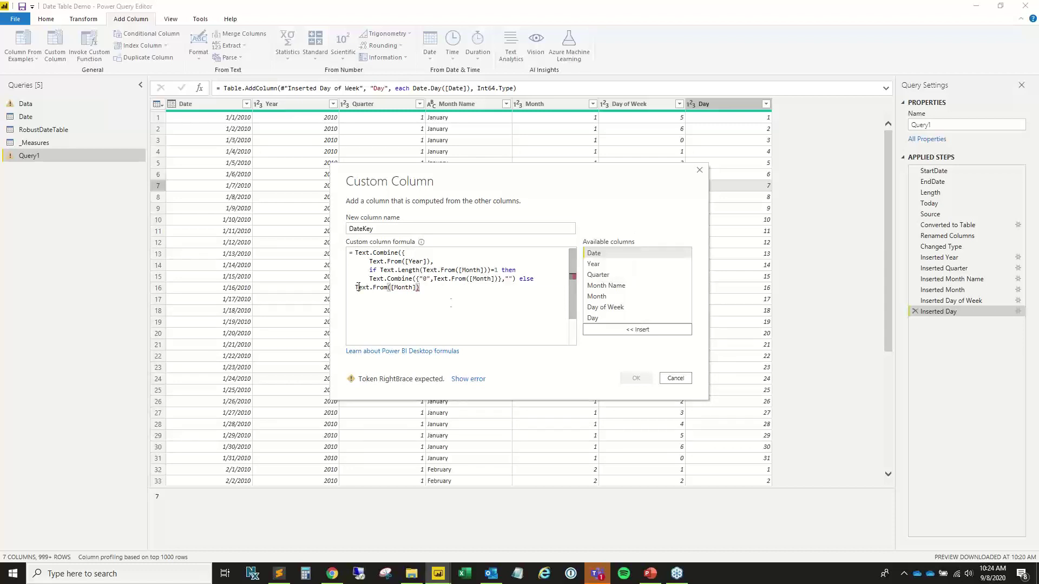
pyautogui.click(358, 287)
pyautogui.press('Tab')
# Copy the whole month if-then-else block, add a comma after it, and paste the copy on a new line as the third list item.
pyautogui.click(417, 282)
pyautogui.moveTo(444, 285); pyautogui.dragTo(369, 270)
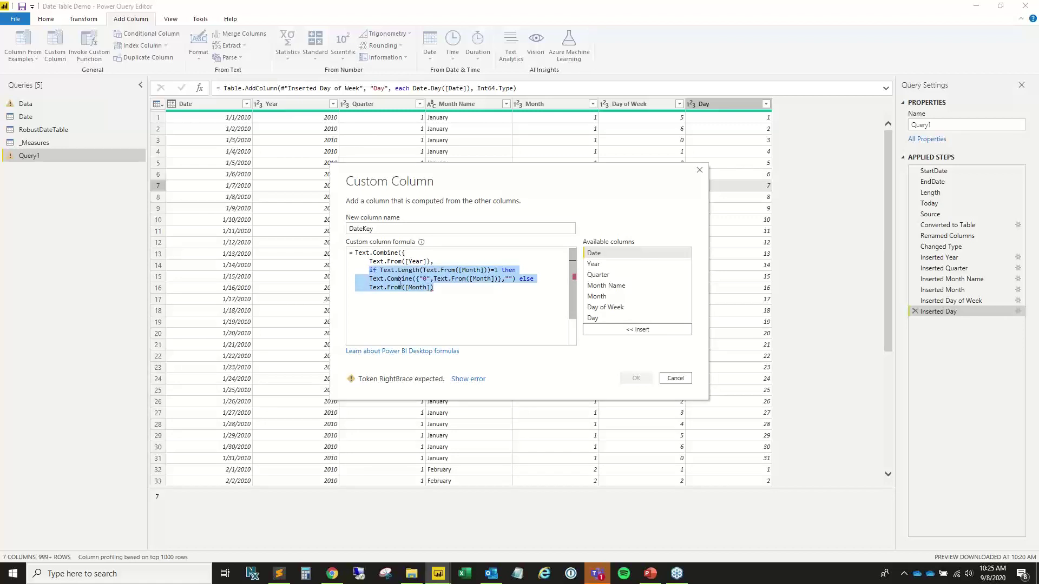
pyautogui.click(444, 288)
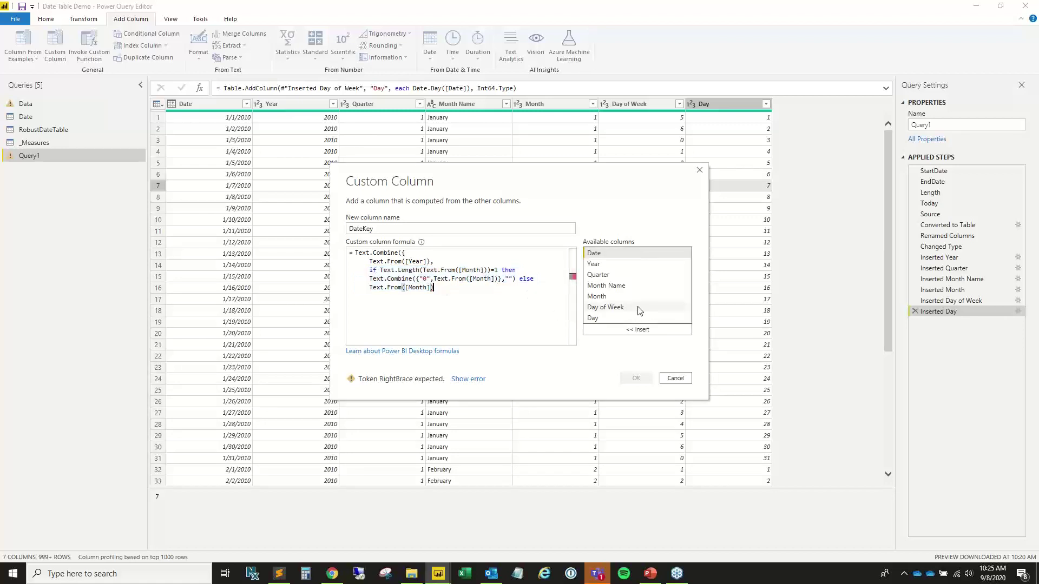
pyautogui.write(',')
pyautogui.press('Return')
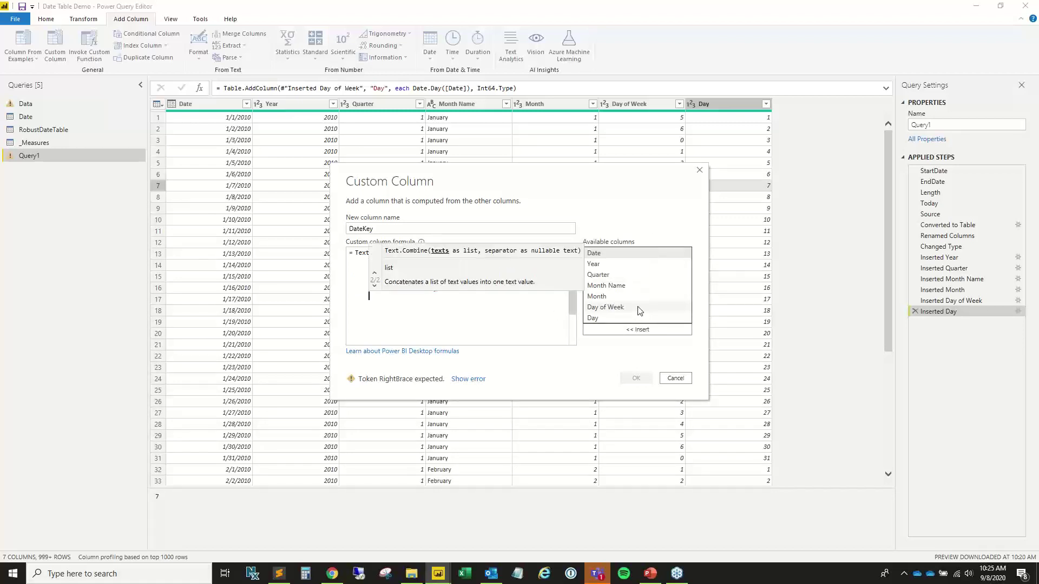
pyautogui.hotkey('ctrl', 'v')
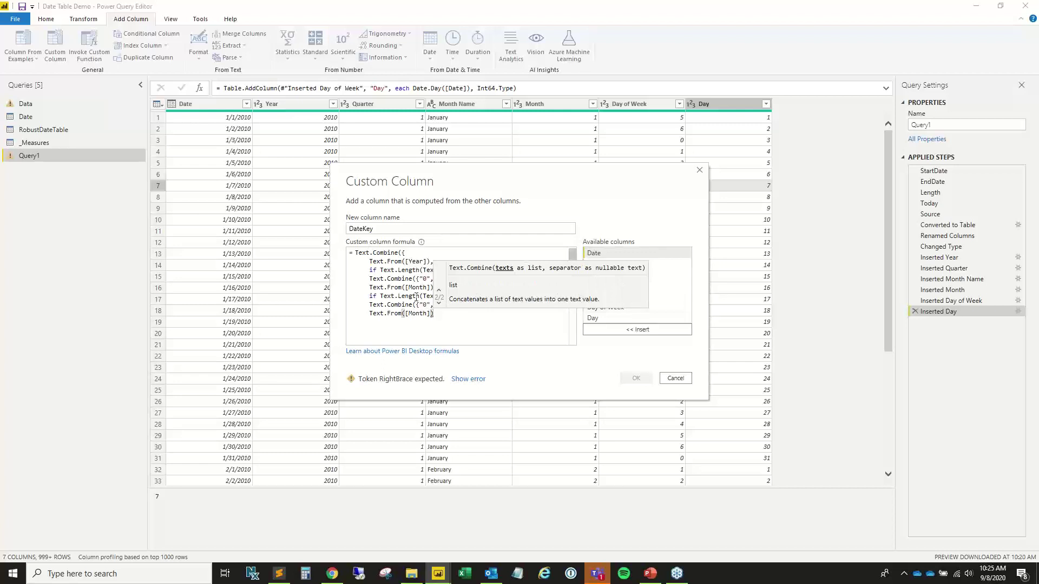
# Replace all three [Month] references in the duplicated block with [Day].
pyautogui.doubleClick(470, 297)
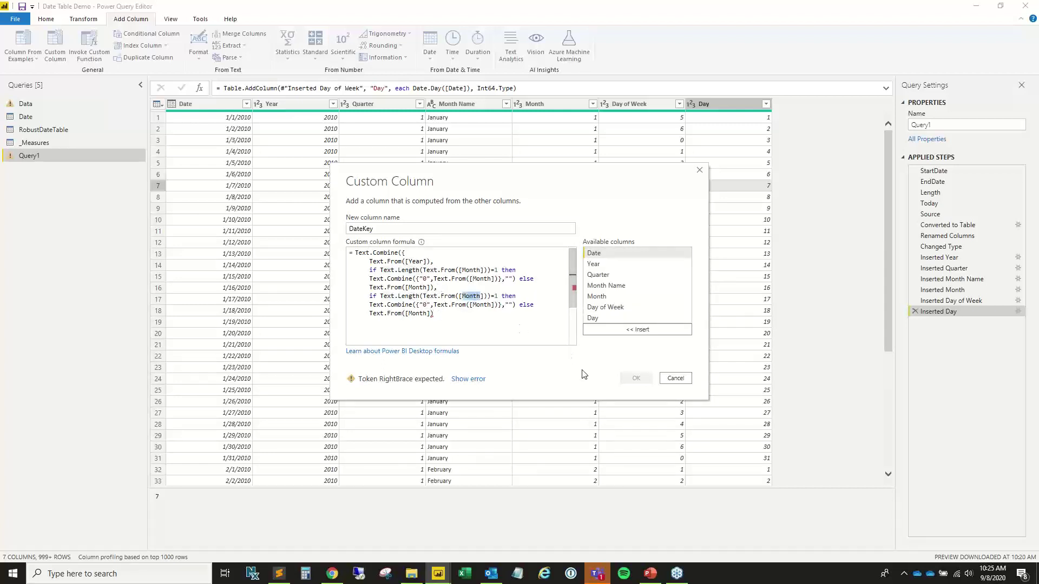
pyautogui.write('Day')
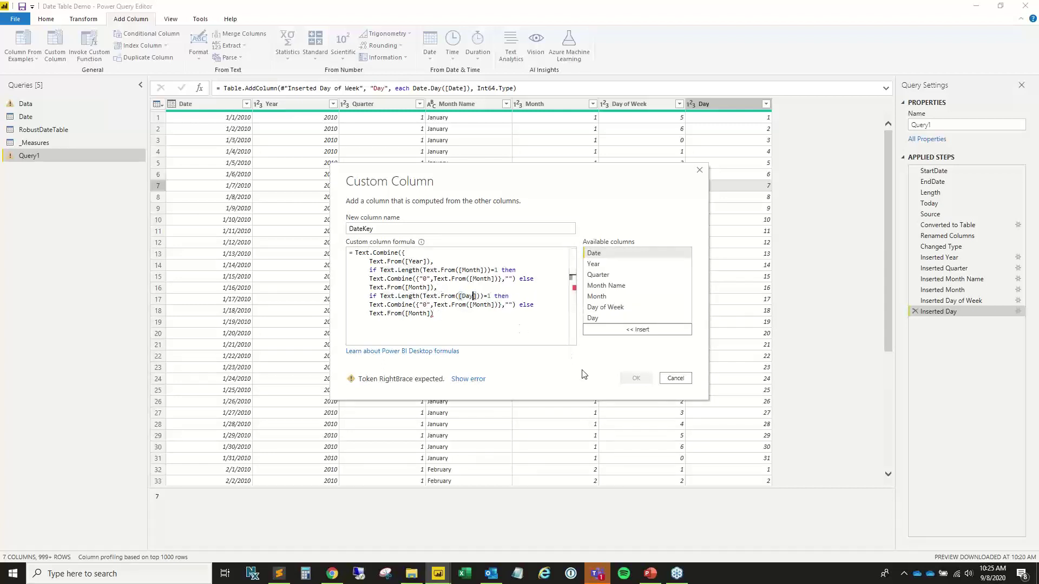
pyautogui.doubleClick(483, 307)
pyautogui.write('Day')
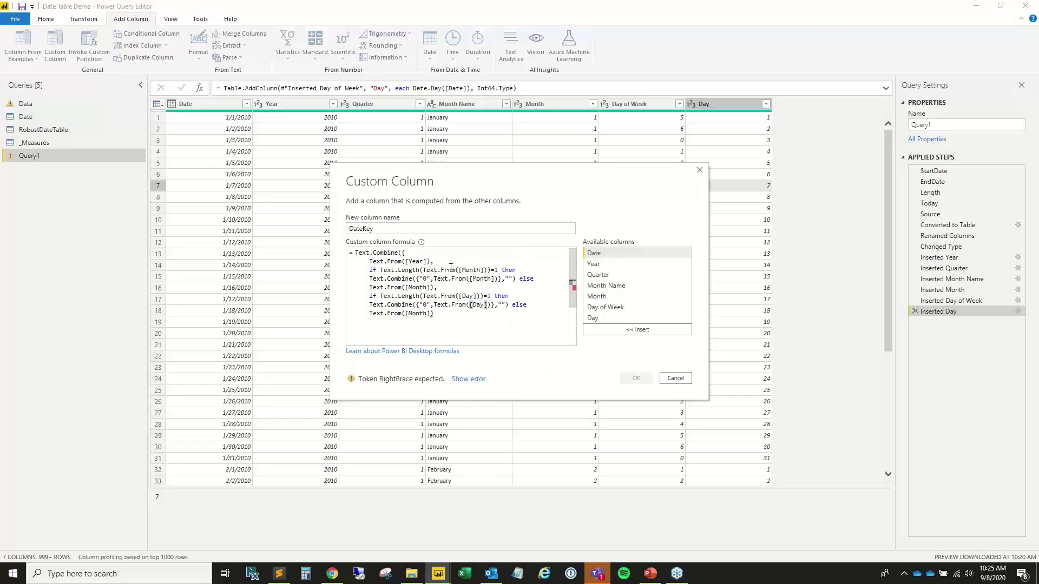
pyautogui.doubleClick(417, 313)
pyautogui.write('Day')
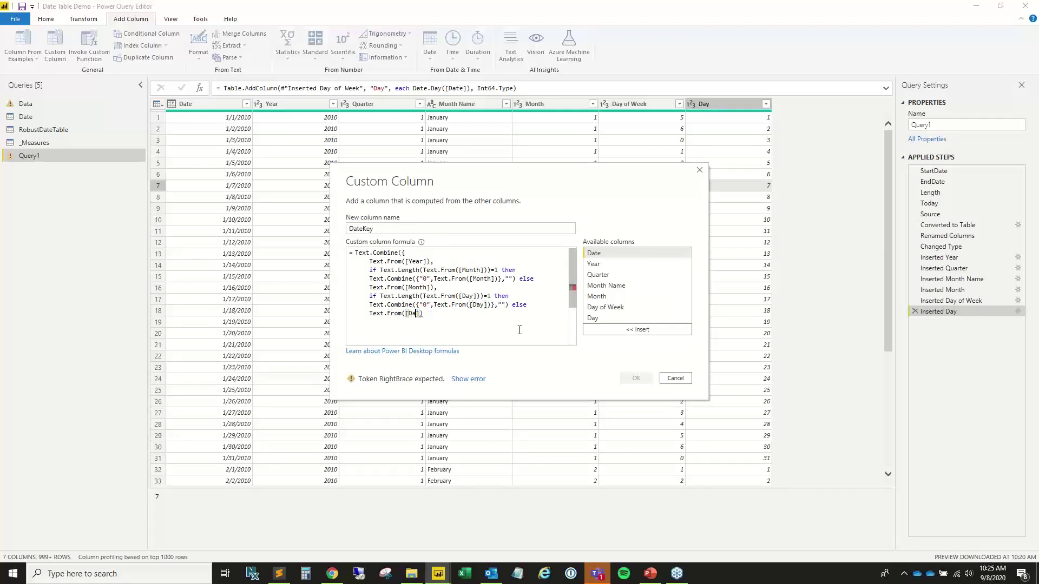
# Close the list, finish the formula with an empty-text separator and closing parenthesis on a new line, and create the DateKey column.
pyautogui.click(512, 312)
pyautogui.write('},')
pyautogui.press('Return')
pyautogui.write('"")')
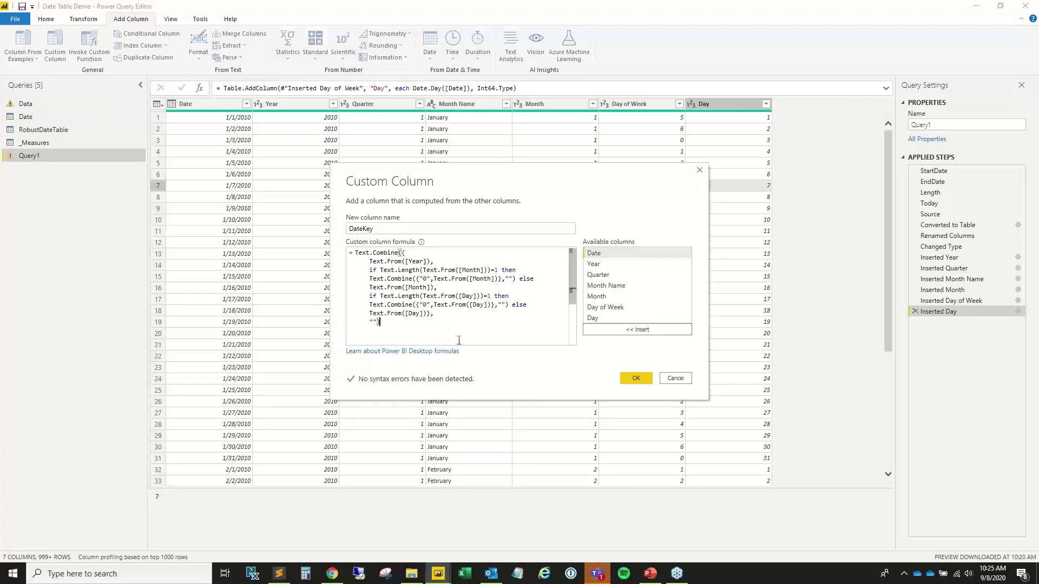
pyautogui.click(620, 379)
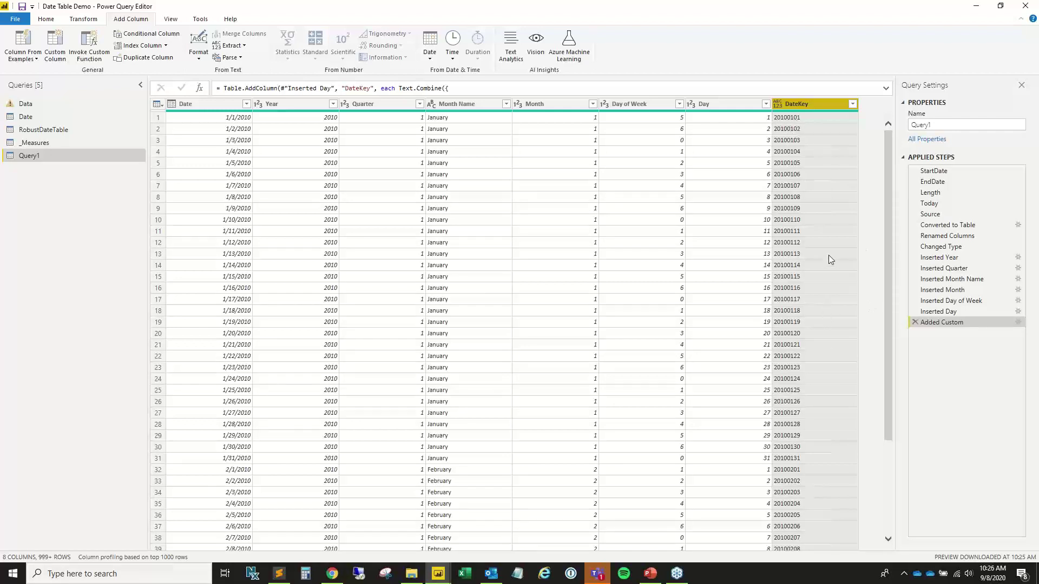
# Examine the DateKey values across the months to check the zero-padding of months and days.
pyautogui.scroll(-8, 829, 255)
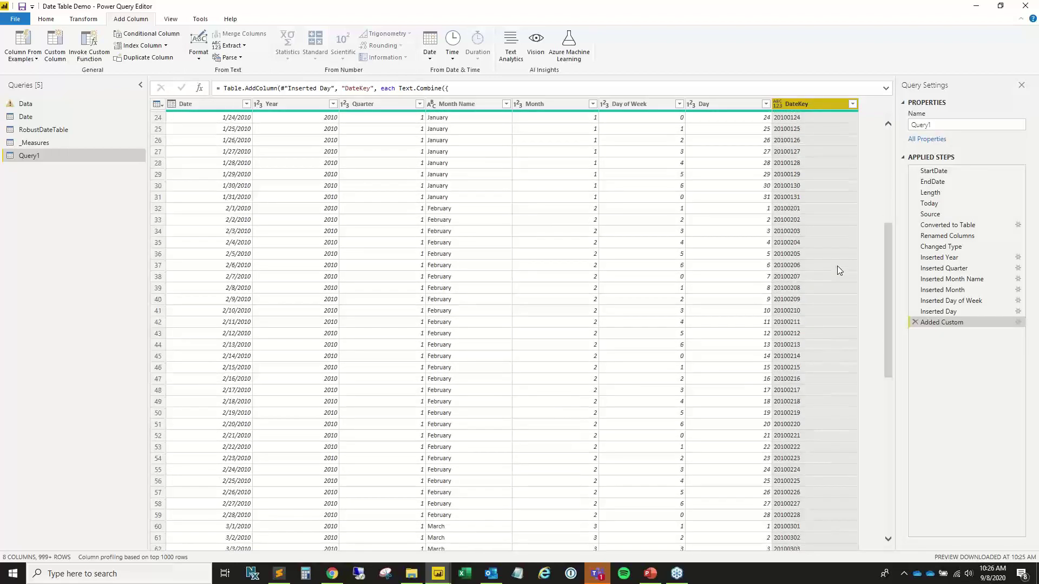
pyautogui.scroll(-19, 838, 269)
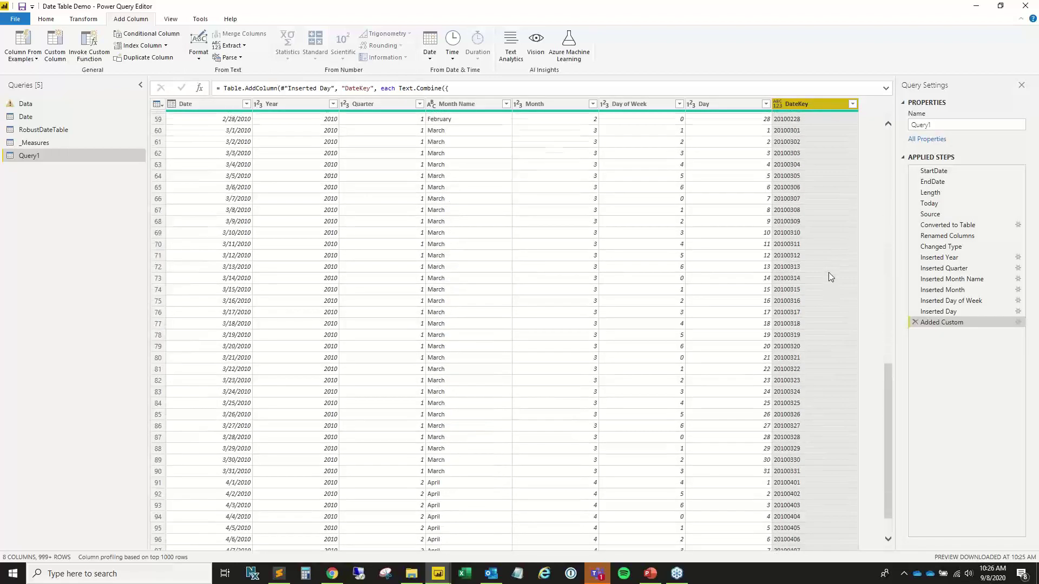
pyautogui.scroll(-4, 829, 276)
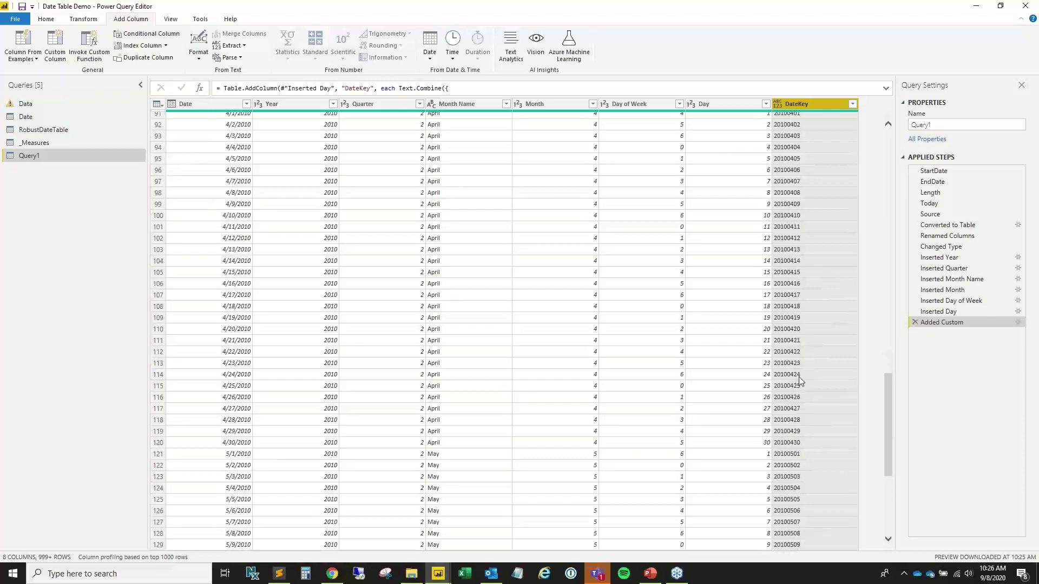
pyautogui.scroll(-13, 799, 380)
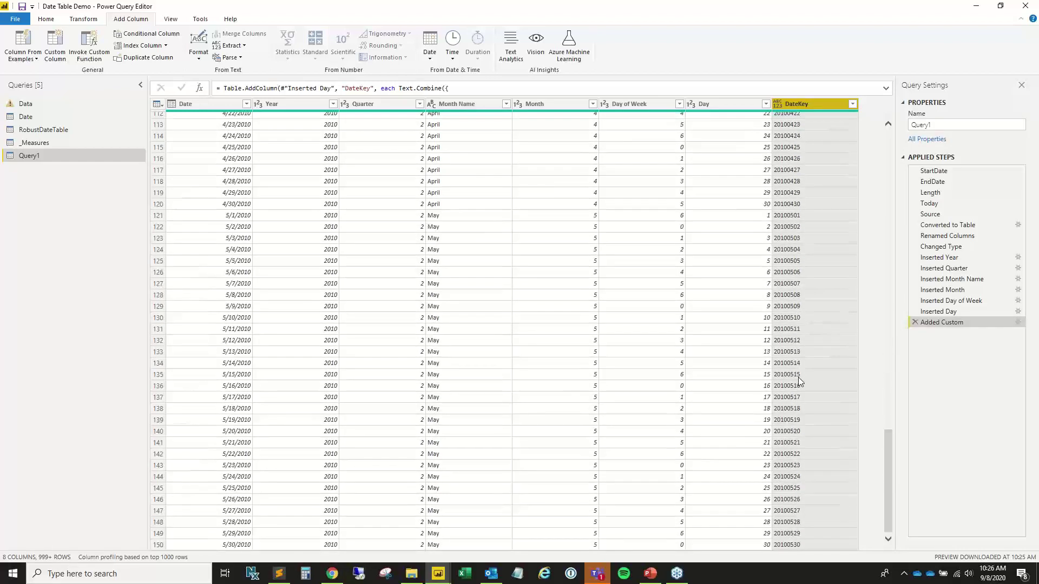
pyautogui.scroll(-11, 798, 377)
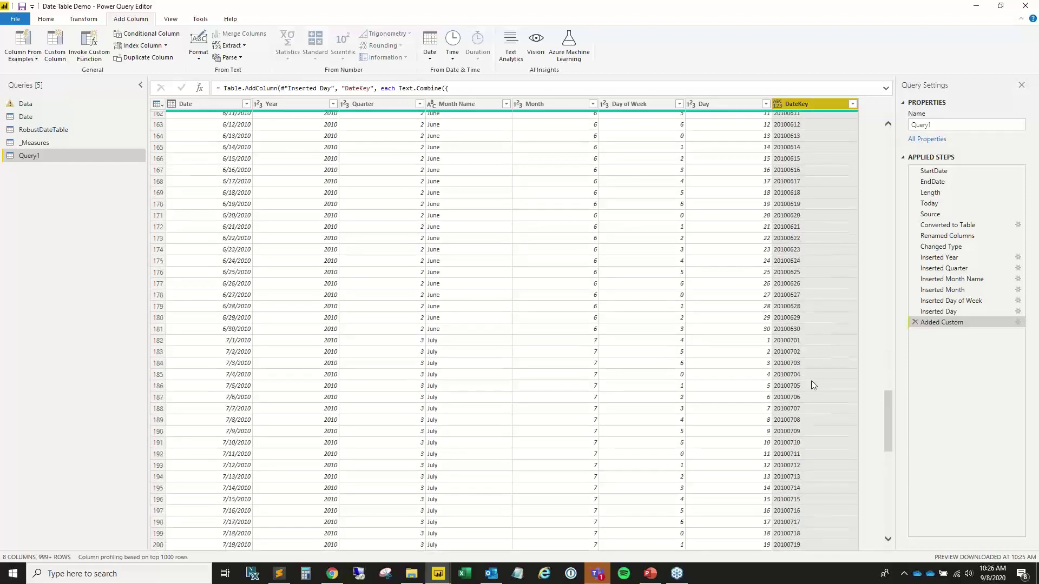
pyautogui.scroll(-20, 812, 381)
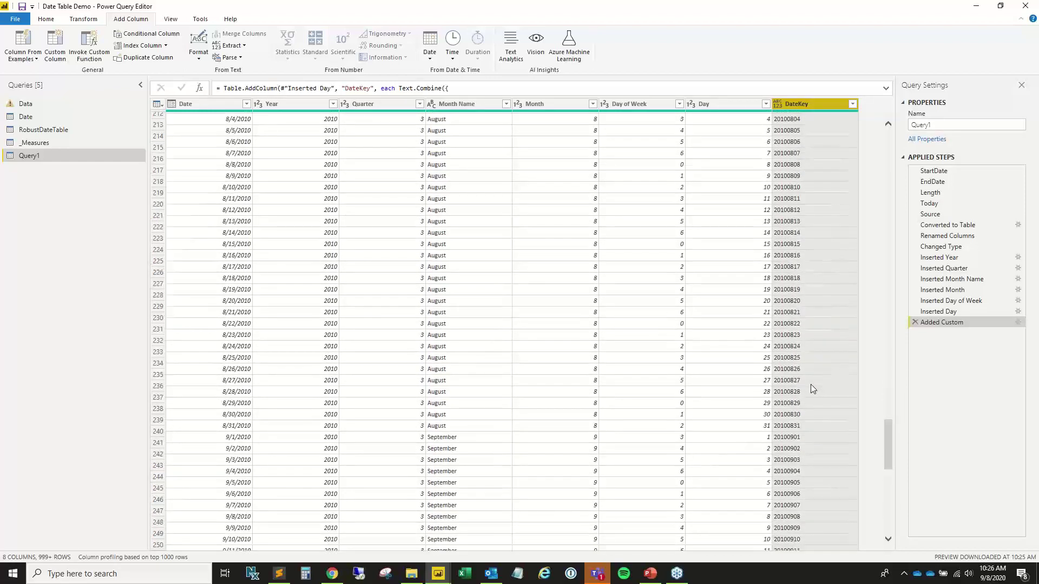
# Rename the last applied step of Query1, Added Custom, as Added DateKey.
pyautogui.scroll(-10, 809, 384)
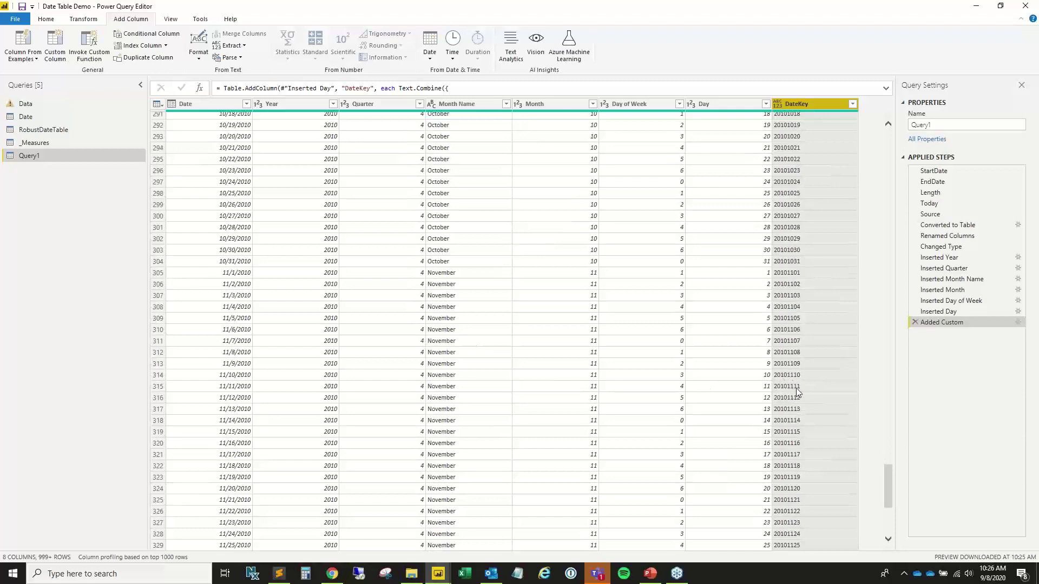
pyautogui.scroll(20, 804, 388)
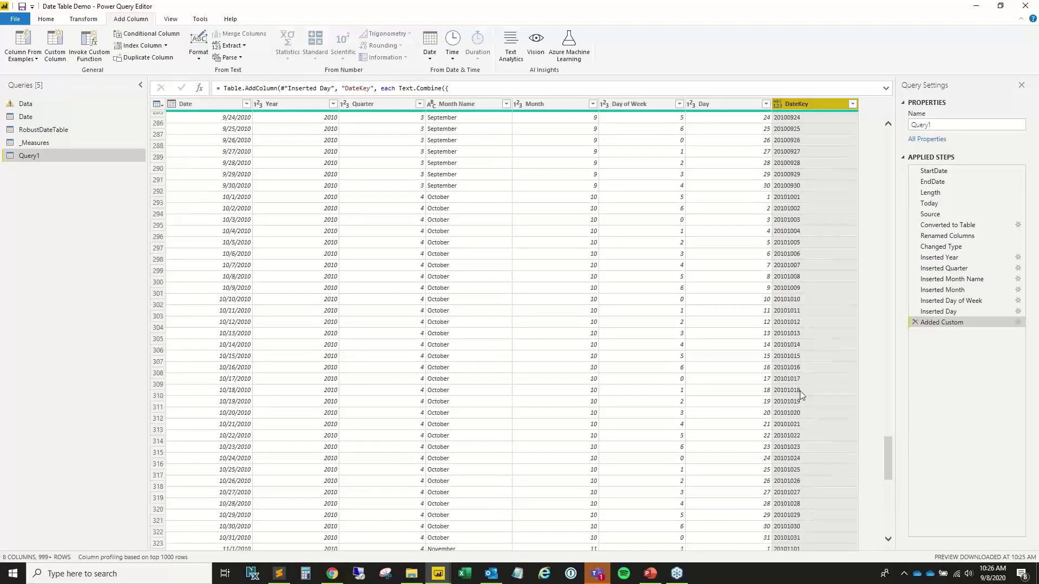
pyautogui.moveTo(888, 366); pyautogui.dragTo(888, 161)
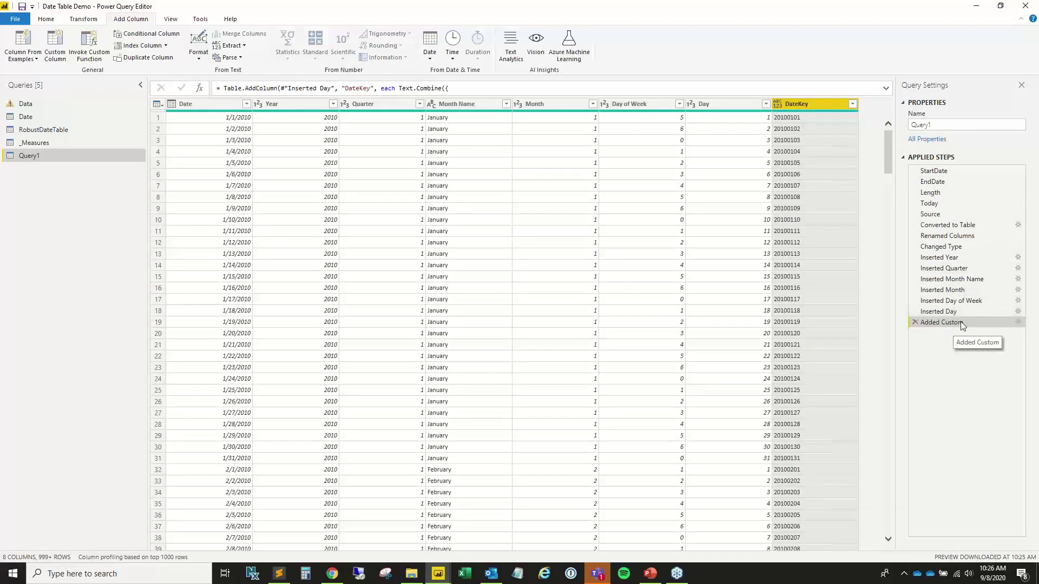
pyautogui.rightClick(958, 324)
pyautogui.click(968, 335)
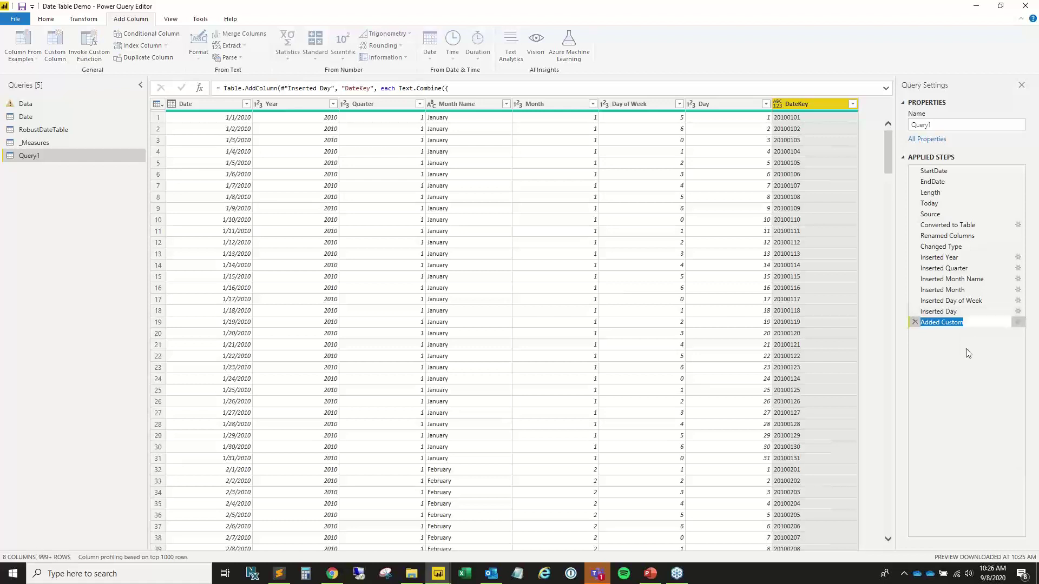
pyautogui.write('A')
pyautogui.press('Return')
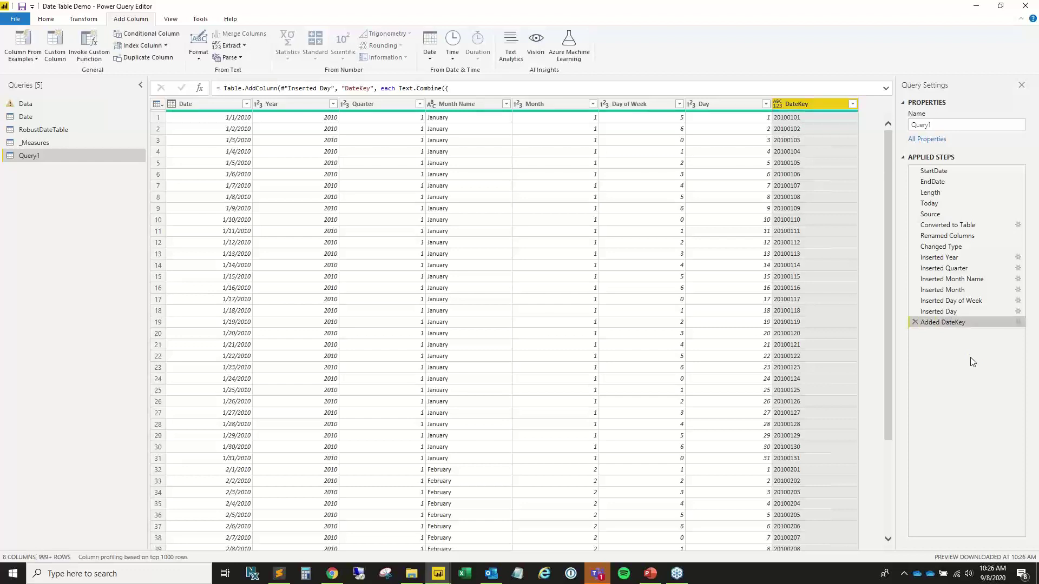
# Review the DateKey custom column formula and the full query code in the Advanced Editor without changing anything.
pyautogui.click(1019, 323)
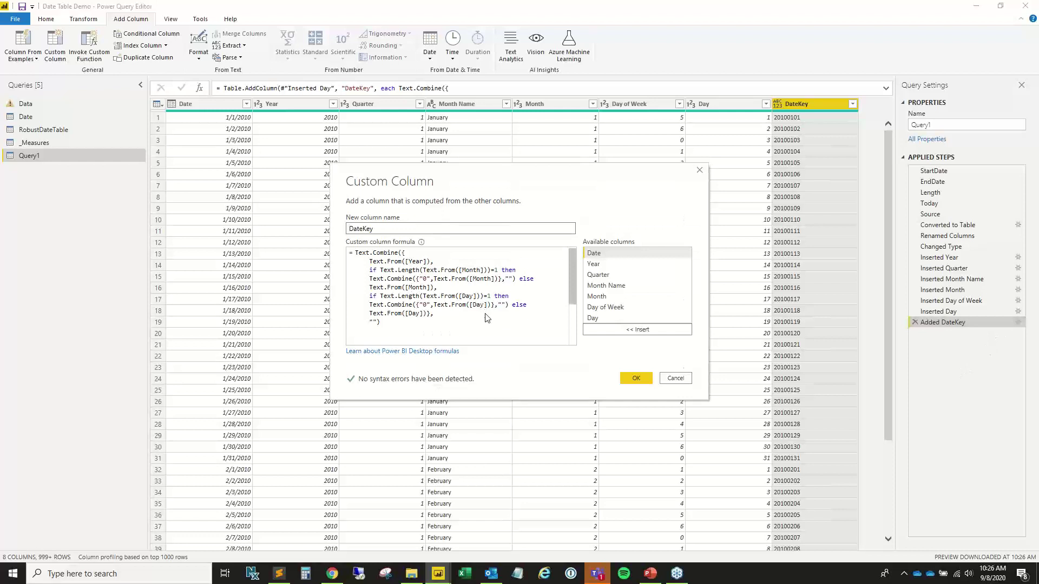
pyautogui.click(681, 381)
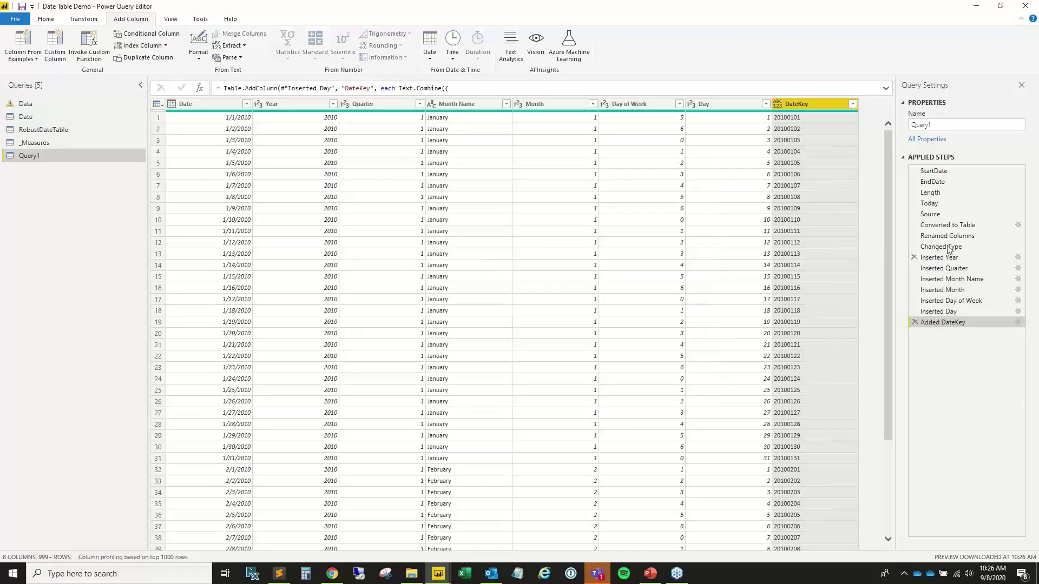
pyautogui.click(54, 23)
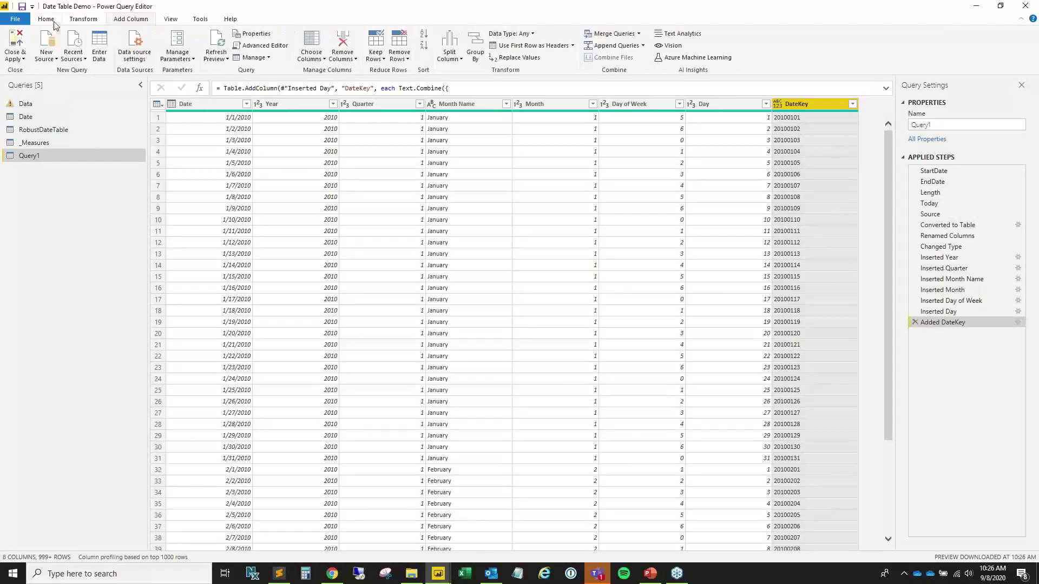
pyautogui.click(262, 45)
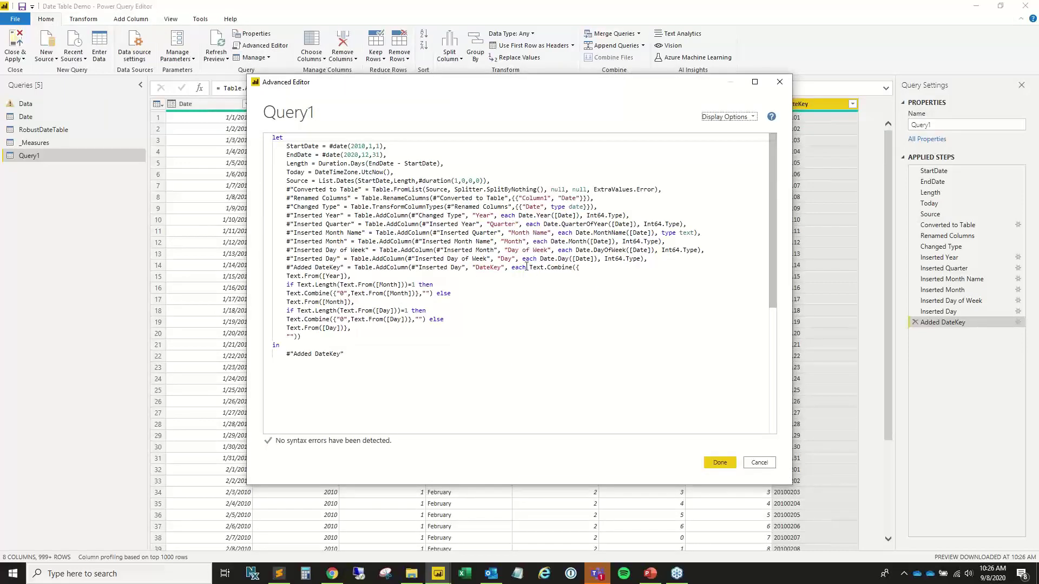
pyautogui.click(762, 465)
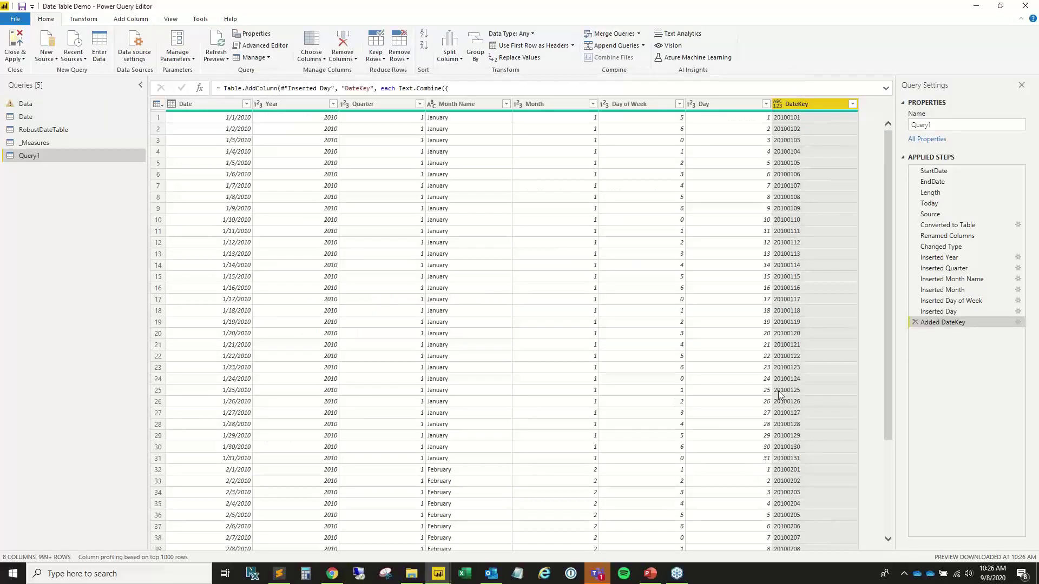
# Set the DateKey column's data type to Whole Number and look over the existing Date query for comparison.
pyautogui.click(778, 104)
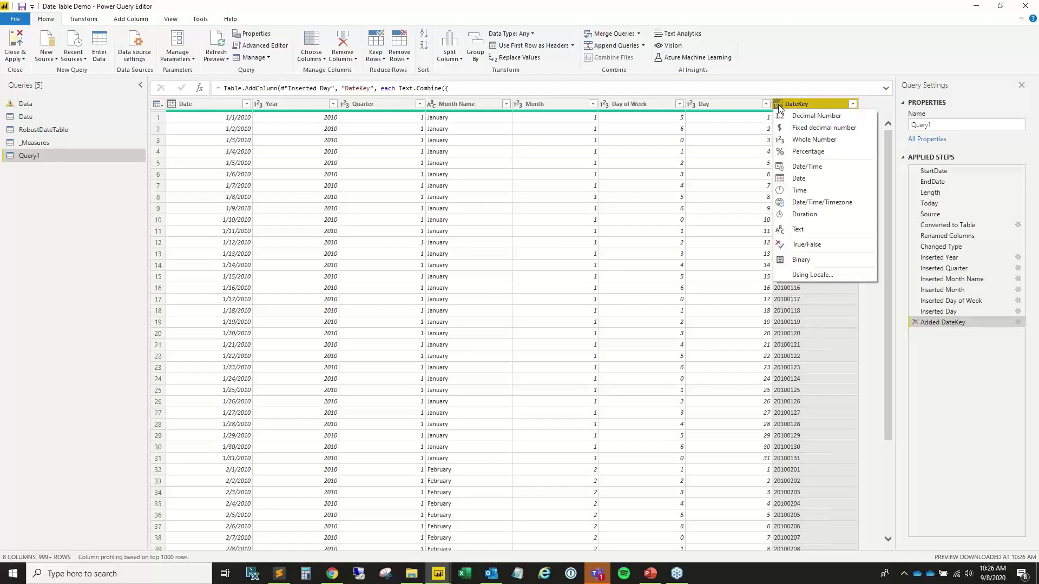
pyautogui.click(794, 139)
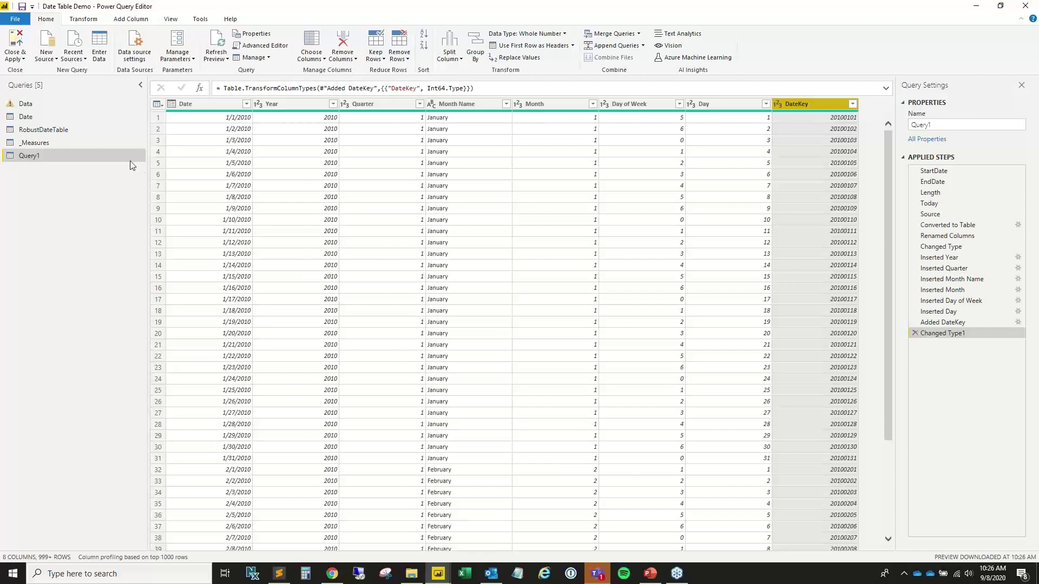
pyautogui.click(80, 116)
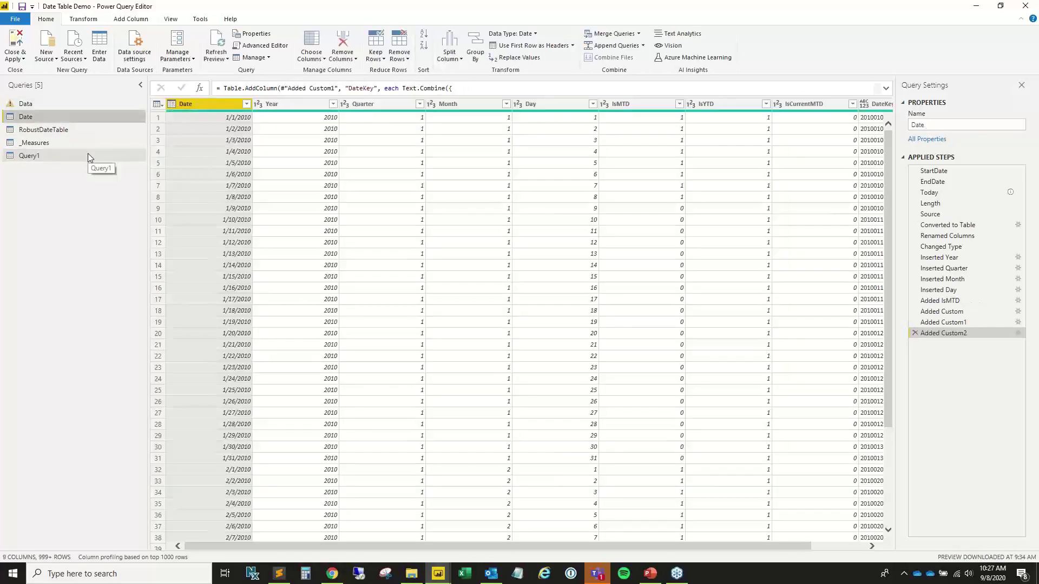
pyautogui.click(89, 155)
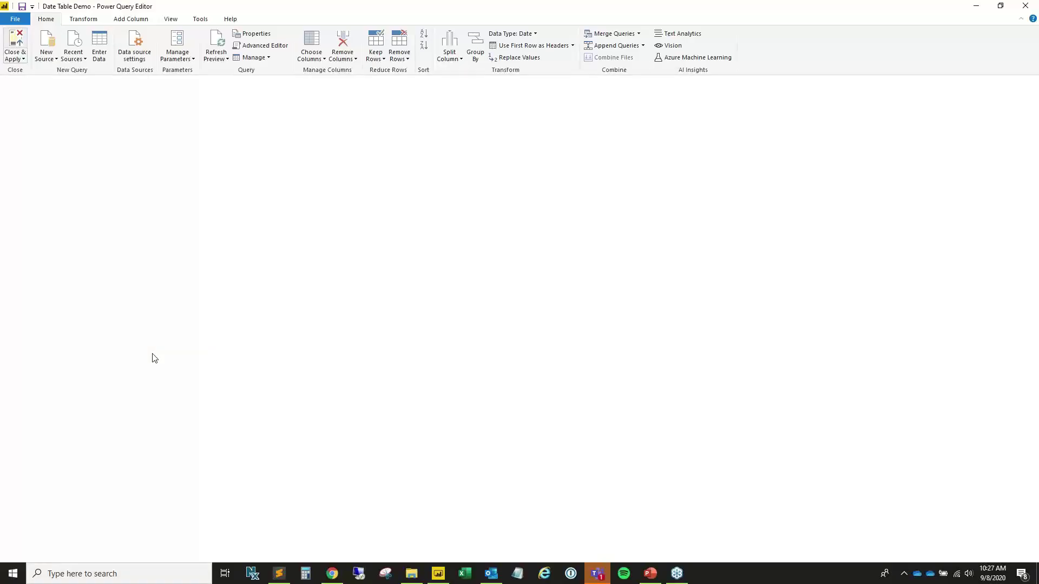
# Close and apply the query changes, and show the Overview report page in the main Power BI Desktop window.
pyautogui.press('super+d')
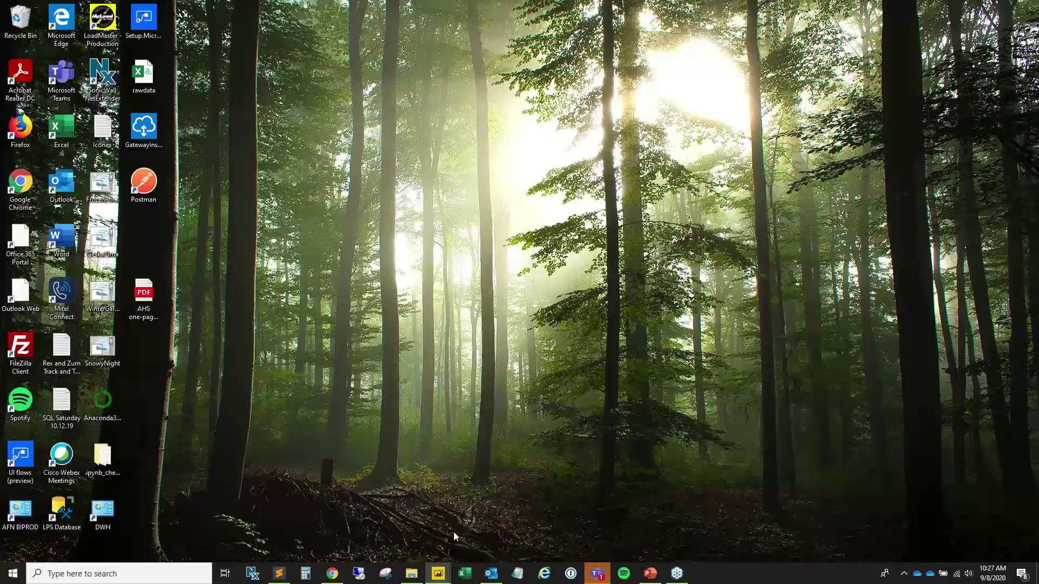
pyautogui.moveTo(438, 573)
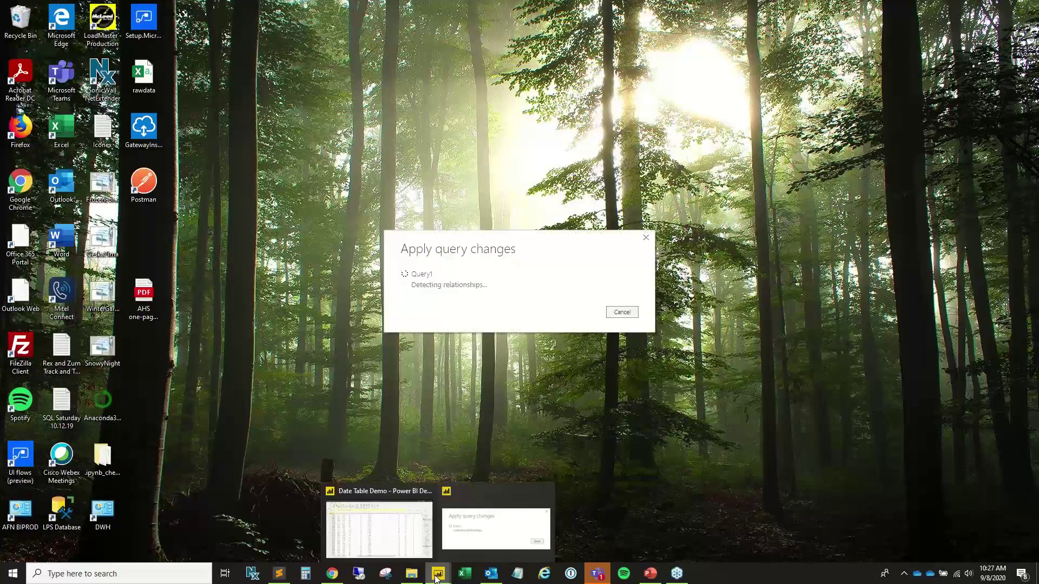
pyautogui.click(399, 535)
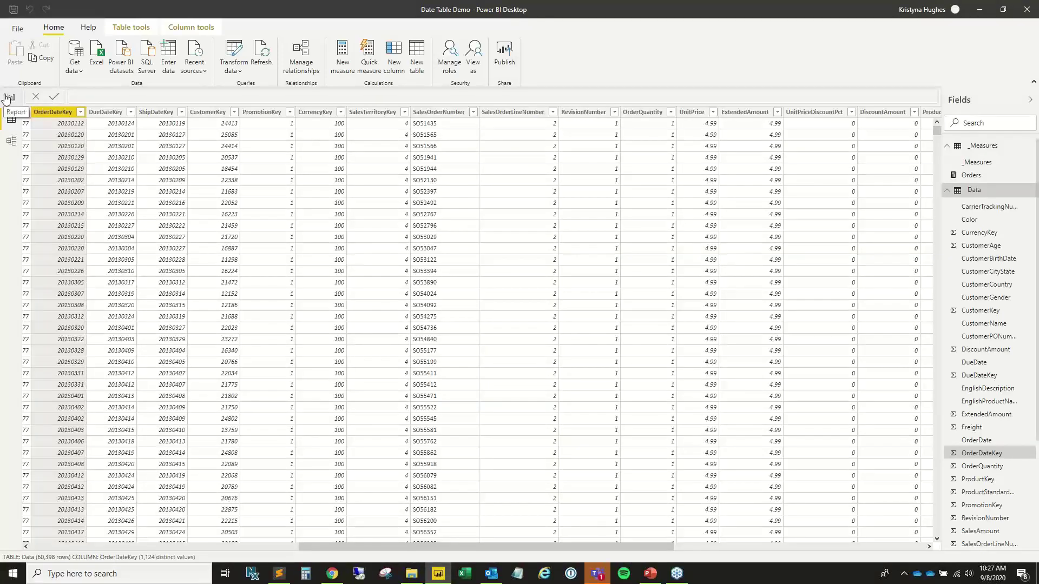
pyautogui.click(10, 98)
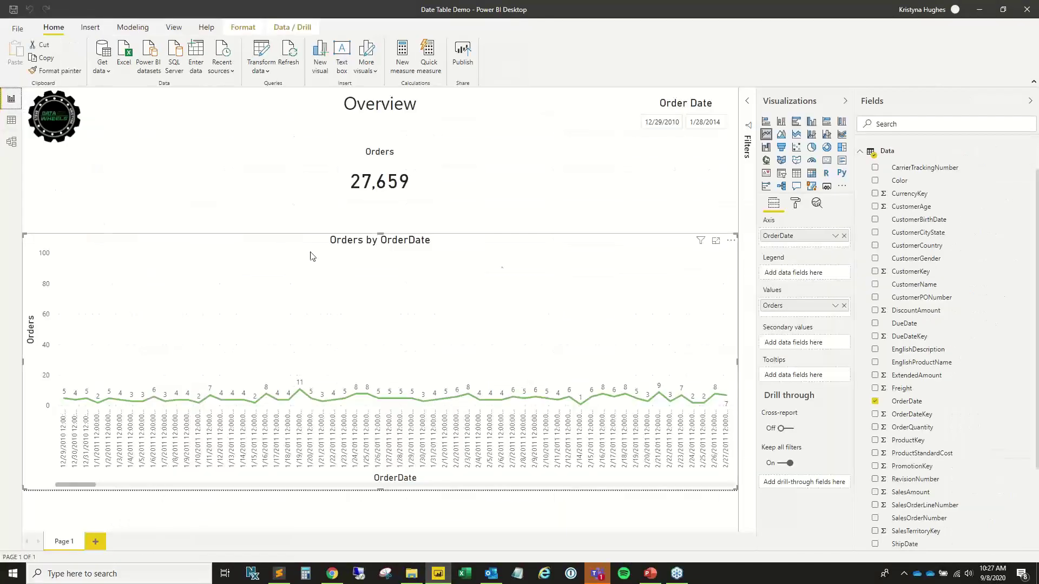
# Collapse the Data table, expand Query1 to show its fields, and rename the Query1 table as DateKey.
pyautogui.click(865, 153)
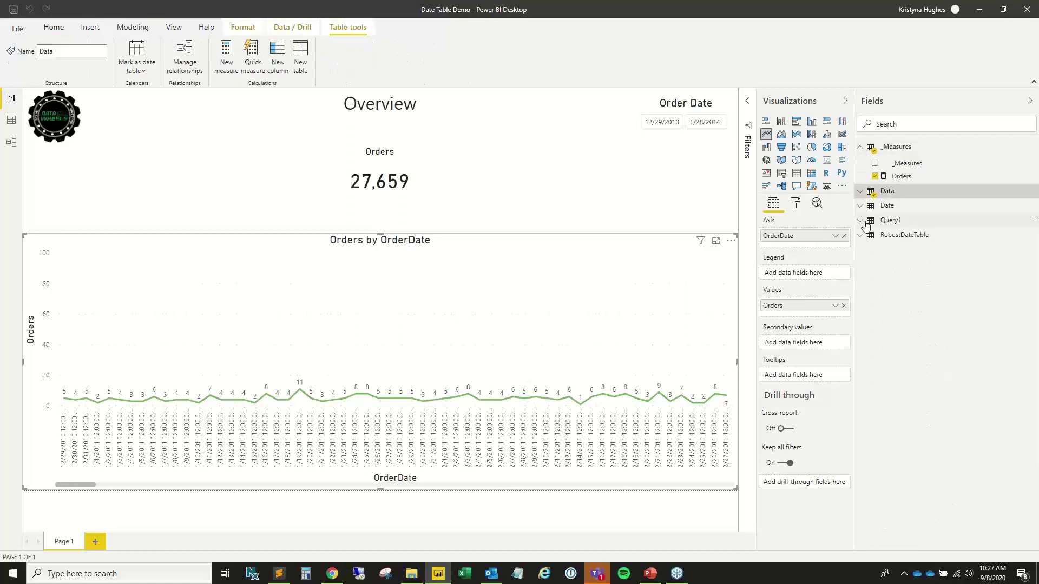
pyautogui.click(866, 223)
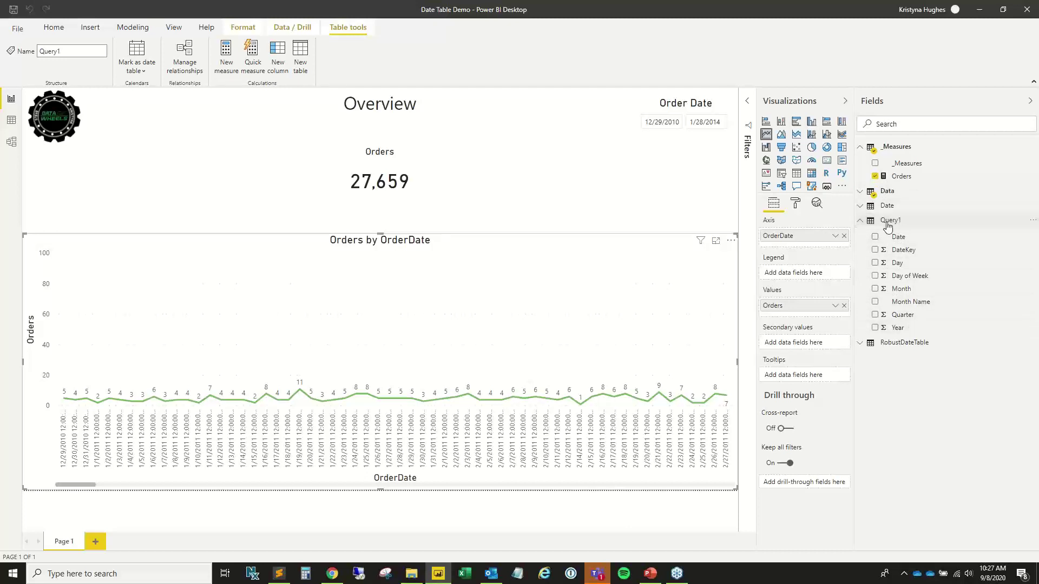
pyautogui.doubleClick(891, 222)
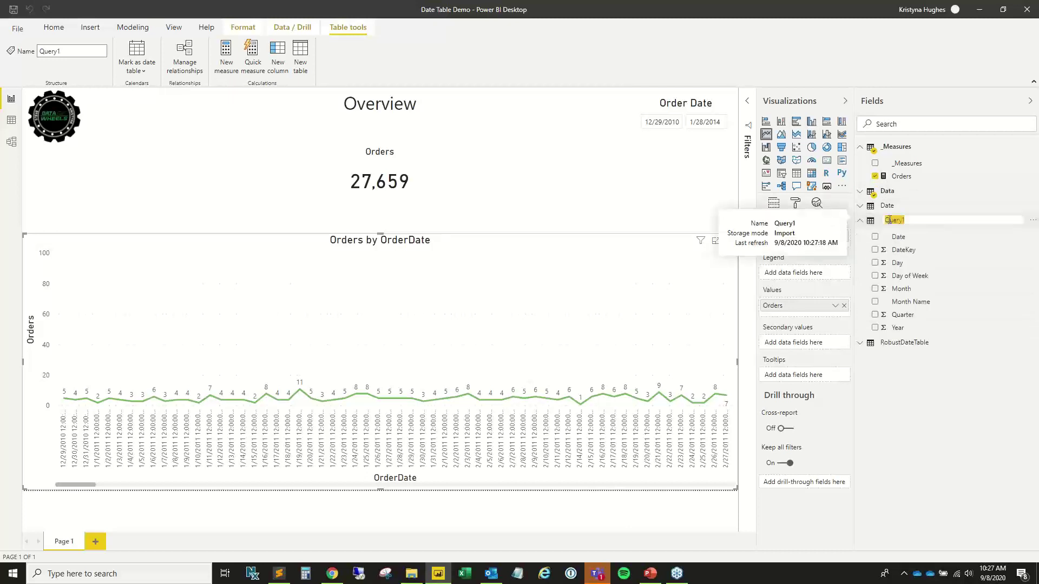
pyautogui.write('Date')
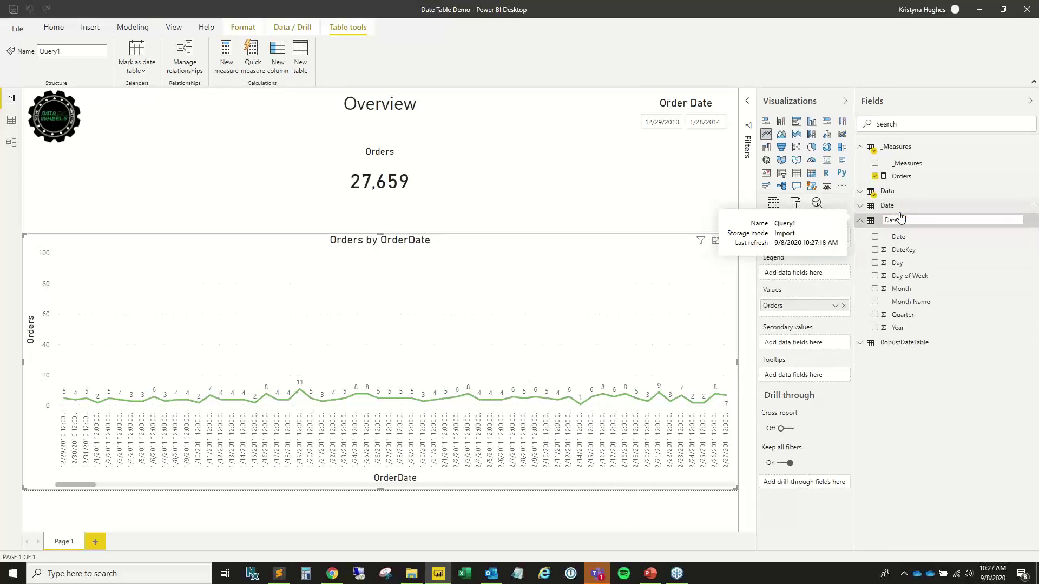
pyautogui.write('Key')
pyautogui.press('Return')
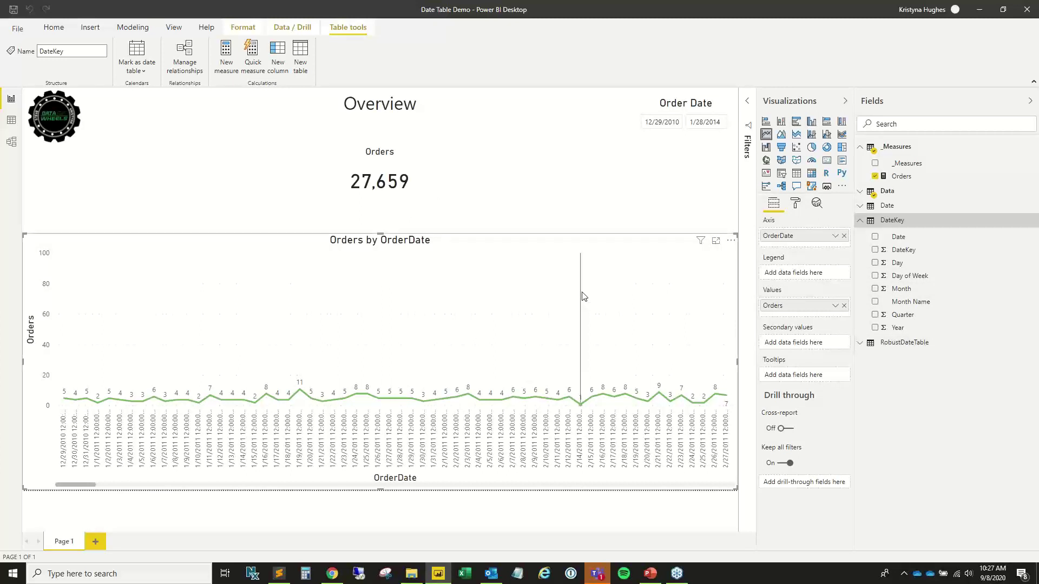
# Replace OrderDate on the line chart's axis with the Date field from the DateKey table.
pyautogui.moveTo(584, 296)
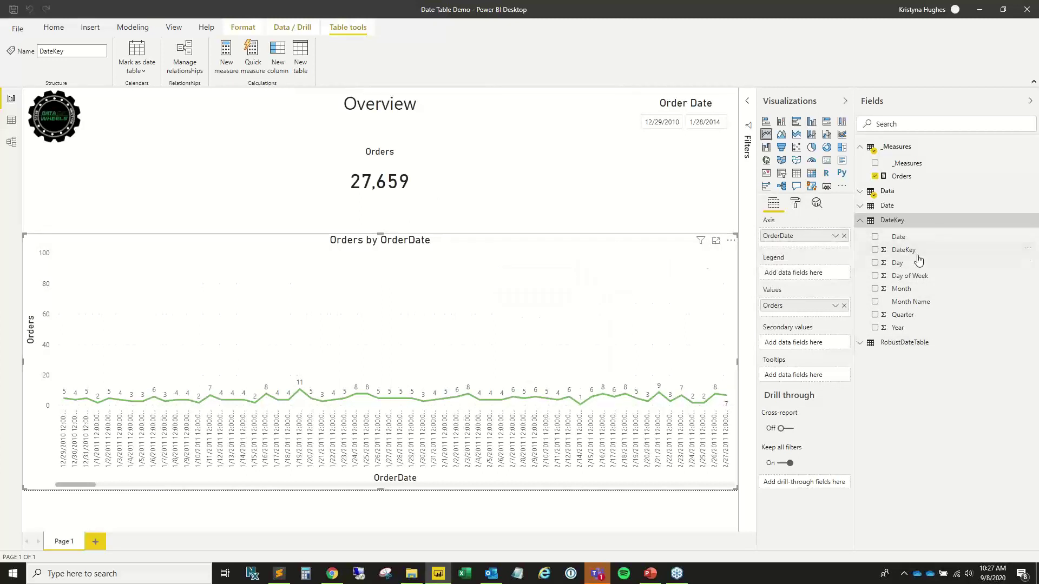
pyautogui.moveTo(924, 240); pyautogui.dragTo(836, 245)
pyautogui.click(845, 237)
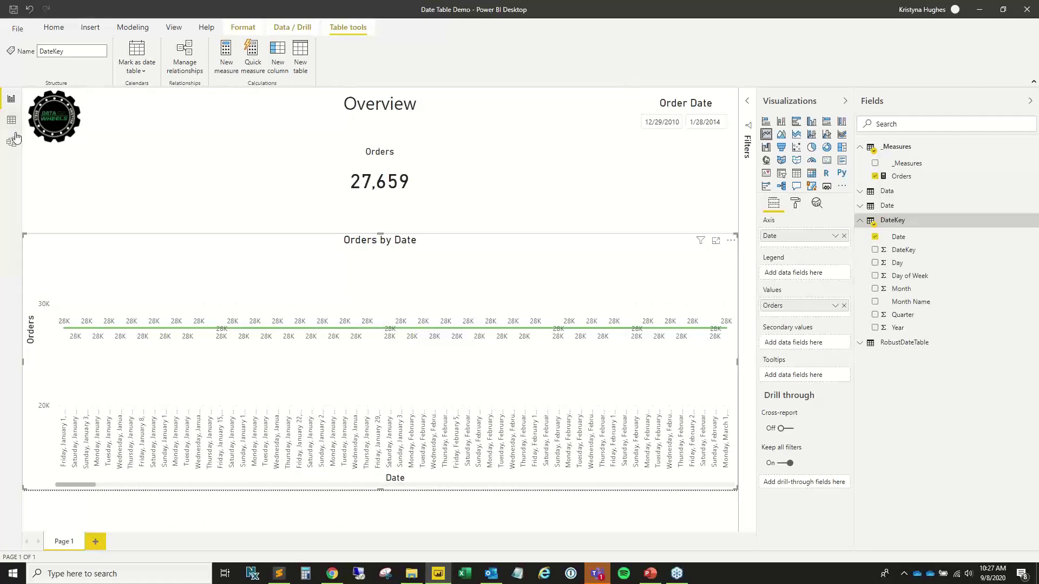
# In the model diagram, move RobustDateTable out of the way and place the DateKey and Data tables side by side.
pyautogui.click(11, 142)
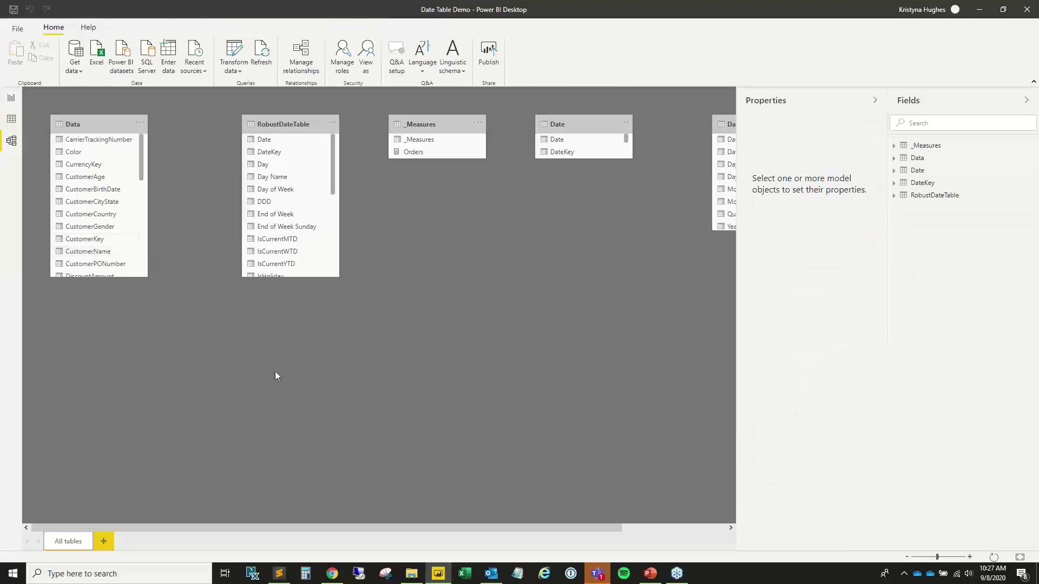
pyautogui.moveTo(297, 125); pyautogui.dragTo(472, 183)
pyautogui.moveTo(723, 124); pyautogui.dragTo(73, 305)
pyautogui.moveTo(84, 125); pyautogui.dragTo(263, 266)
# Create a relationship from DateKey in the DateKey table to OrderDateKey in the Data table.
pyautogui.scroll(-4, 279, 417)
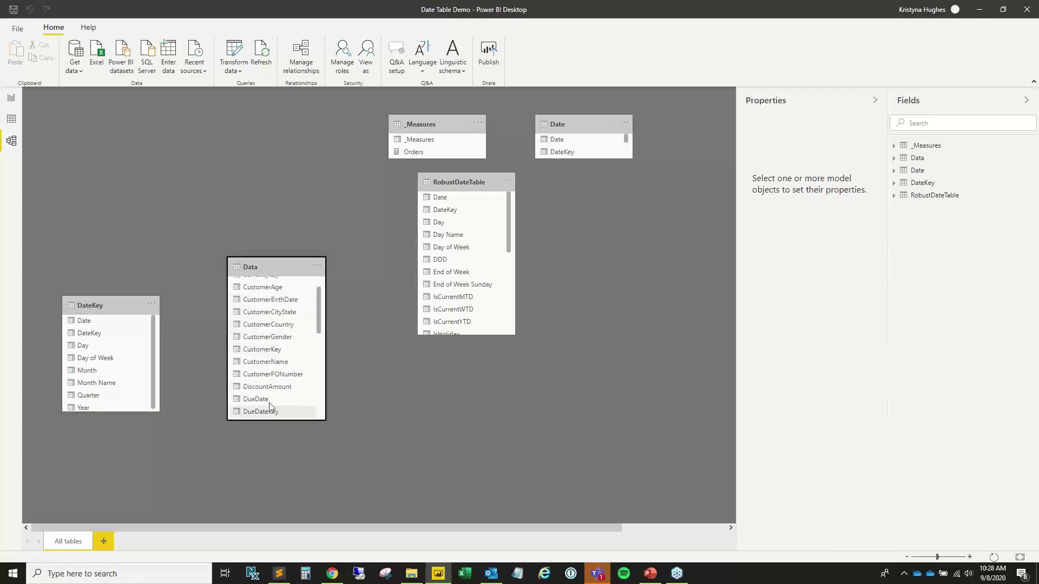
pyautogui.scroll(-3, 262, 394)
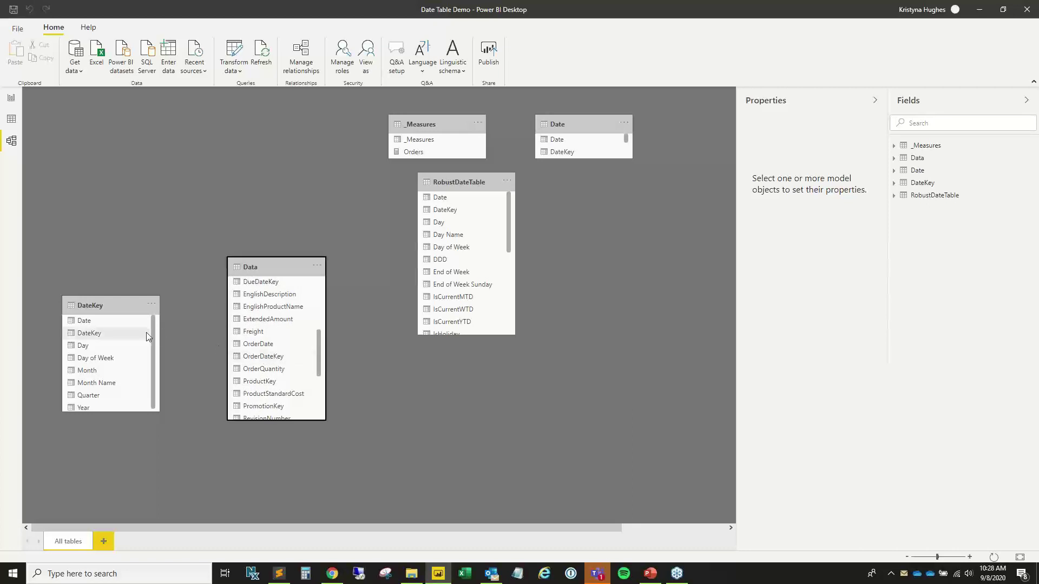
pyautogui.moveTo(145, 333); pyautogui.dragTo(278, 362)
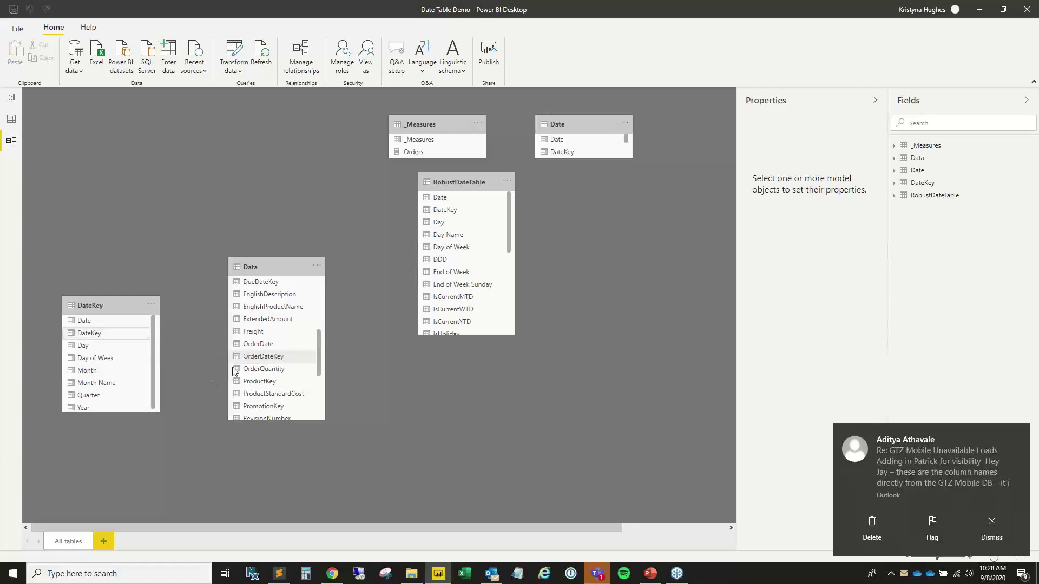
pyautogui.click(992, 527)
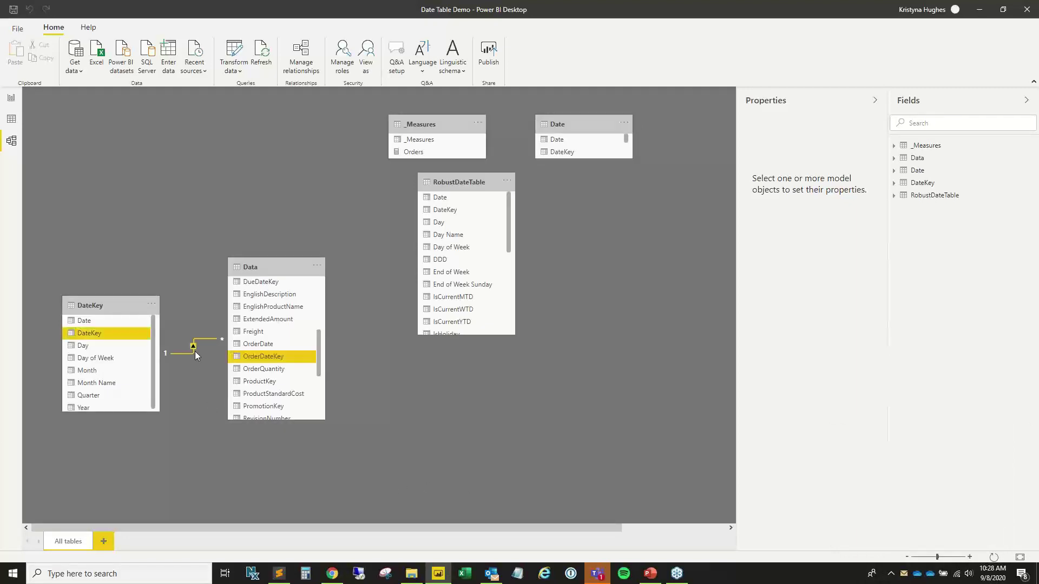
# On the report page, replace Date on the line chart's axis with the Year field from the DateKey table.
pyautogui.click(12, 102)
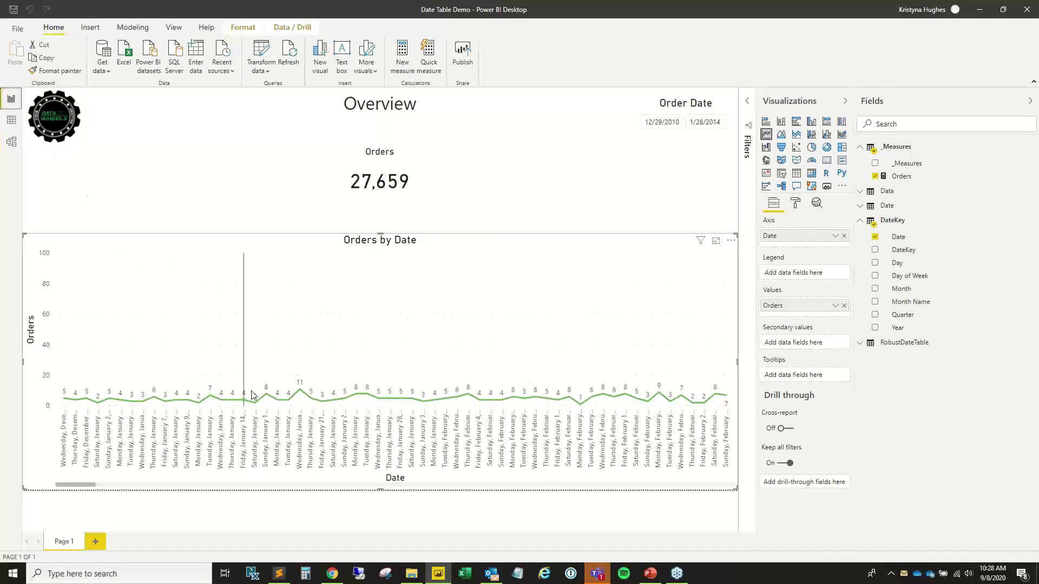
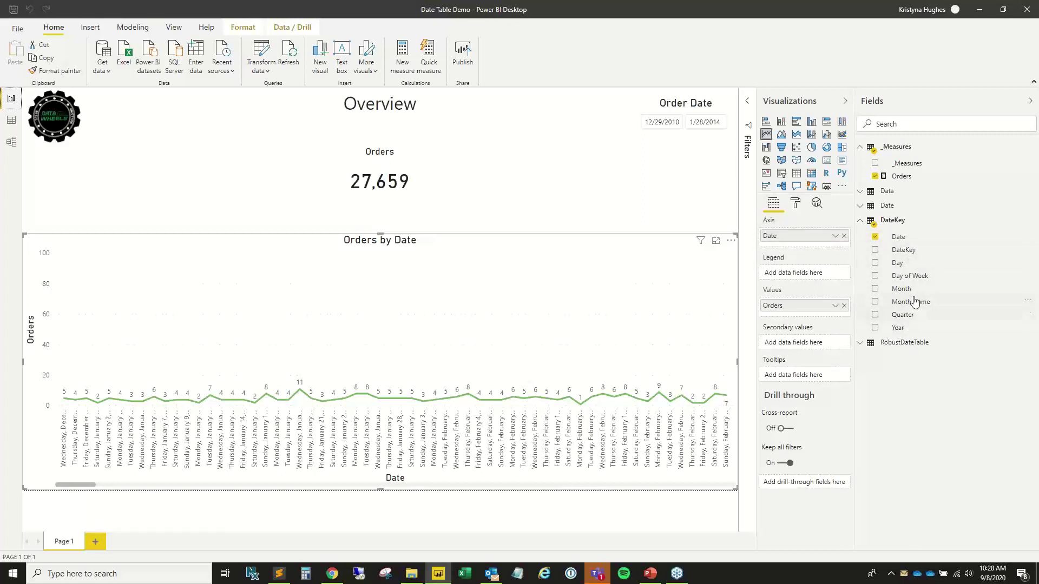
pyautogui.moveTo(904, 328); pyautogui.dragTo(830, 250)
pyautogui.click(844, 236)
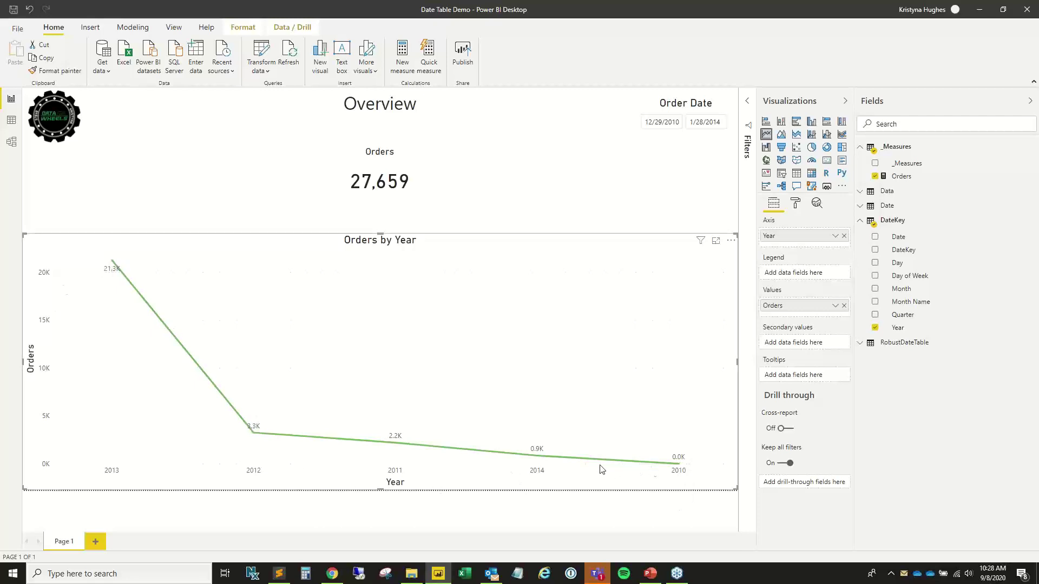
# Sort the orders line chart by Year instead of by Orders.
pyautogui.click(731, 241)
pyautogui.moveTo(779, 328)
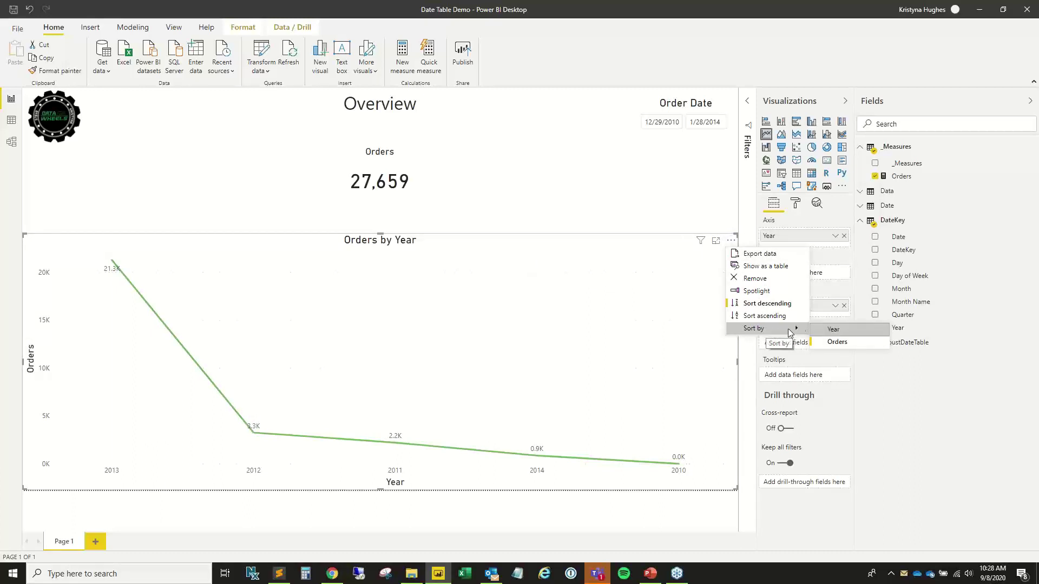
pyautogui.click(829, 340)
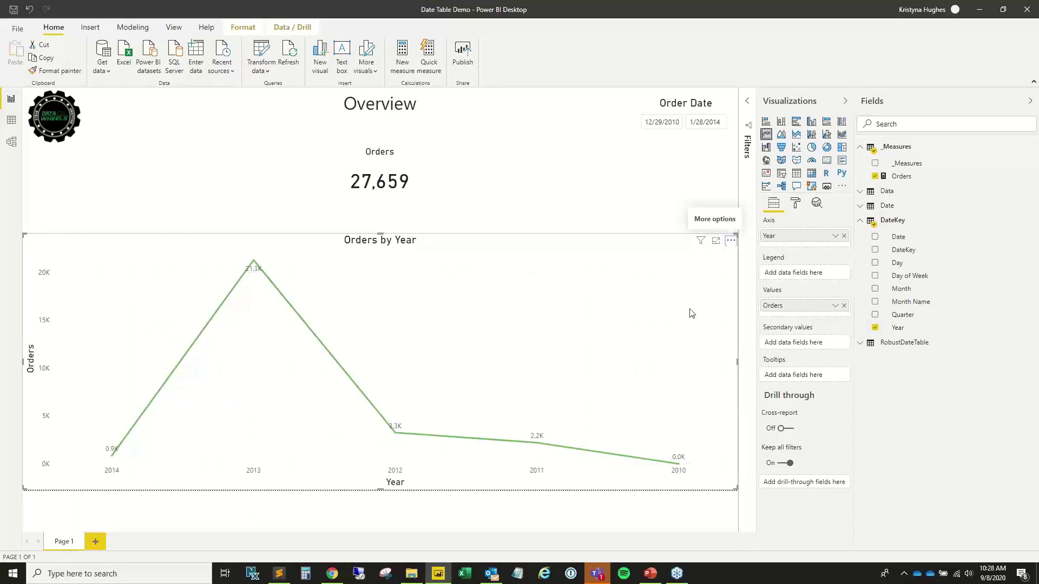
# Switch the orders line chart's sort to ascending so the years run in chronological order.
pyautogui.click(731, 240)
pyautogui.click(779, 318)
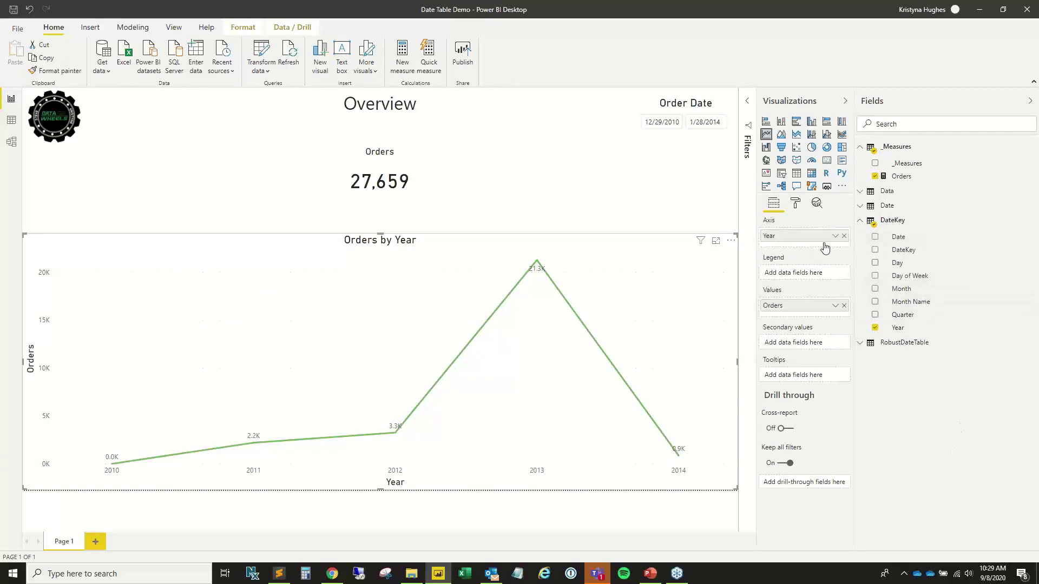
# Add Quarter, Month and Day from the DateKey table below Year on the line chart's axis, and expand the chart to quarter level.
pyautogui.moveTo(825, 248); pyautogui.dragTo(827, 248)
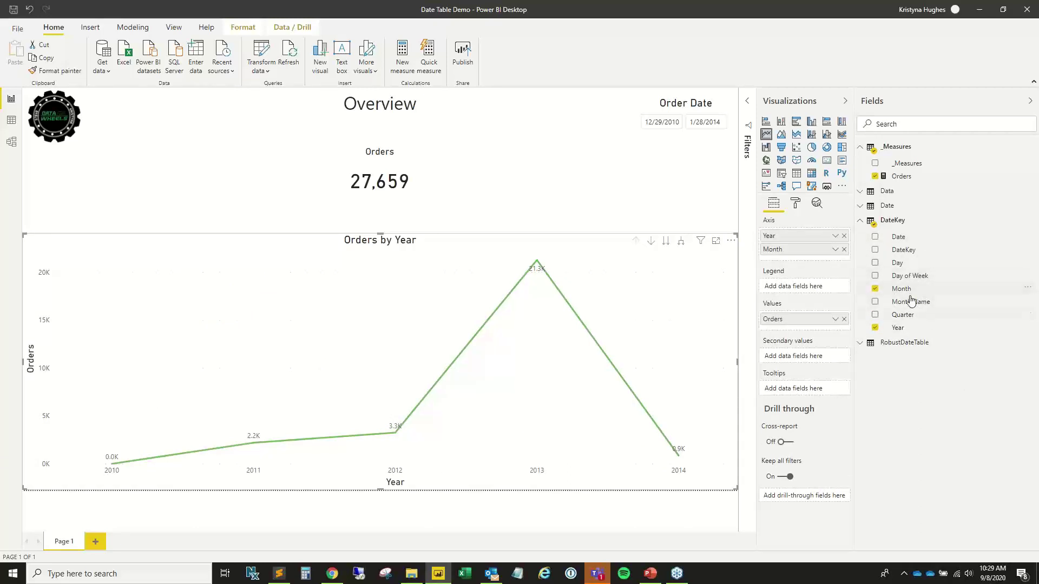
pyautogui.moveTo(909, 316); pyautogui.dragTo(812, 249)
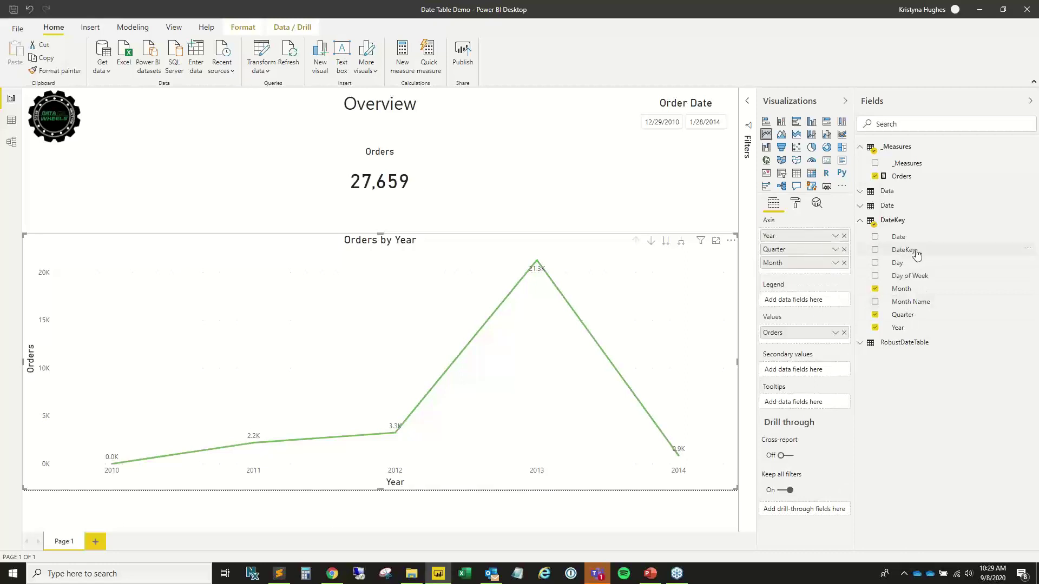
pyautogui.moveTo(918, 263); pyautogui.dragTo(847, 279)
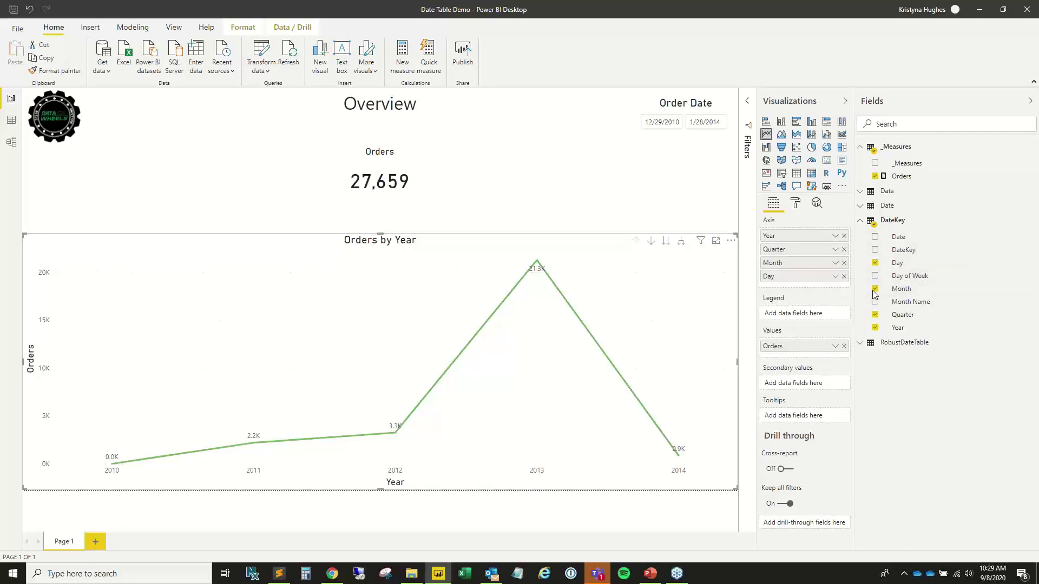
pyautogui.click(681, 241)
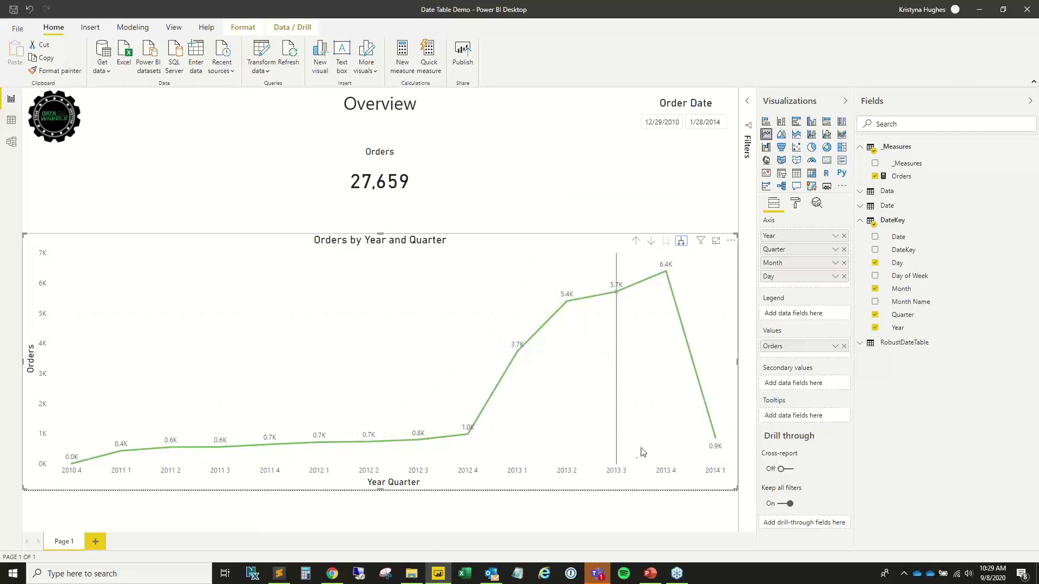
# Replace Month with Month Name on the line chart's axis and expand the chart down to month level.
pyautogui.moveTo(910, 301); pyautogui.dragTo(848, 273)
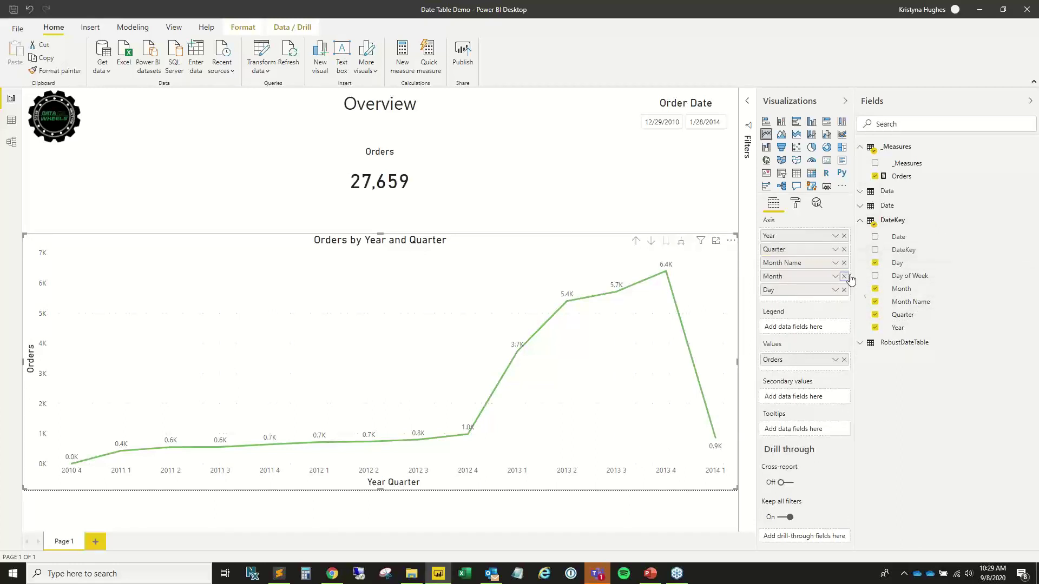
pyautogui.click(844, 276)
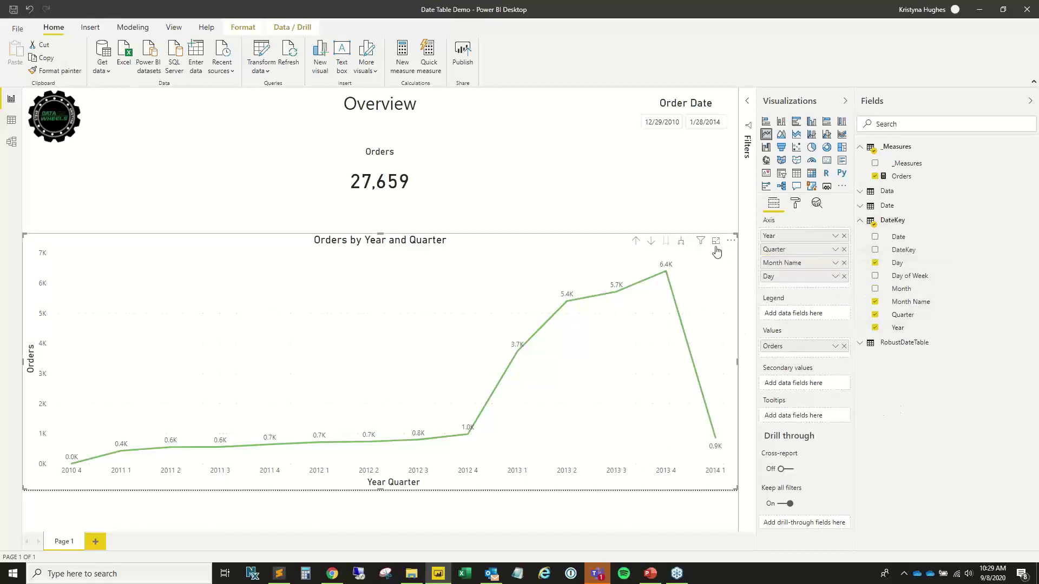
pyautogui.click(681, 240)
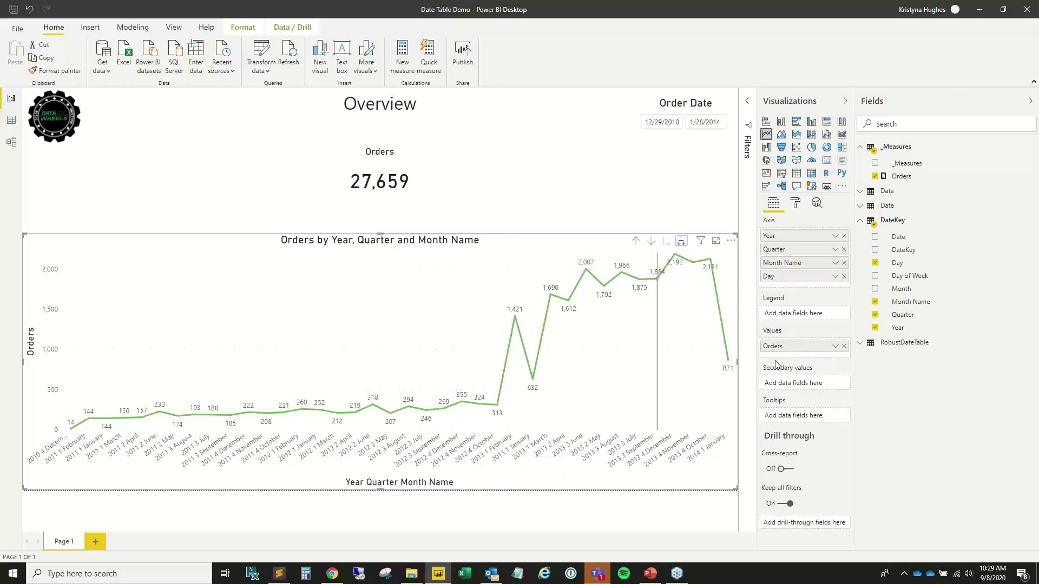
# Review the line chart's X axis formatting options, including the concatenate labels setting and the axis type.
pyautogui.click(795, 204)
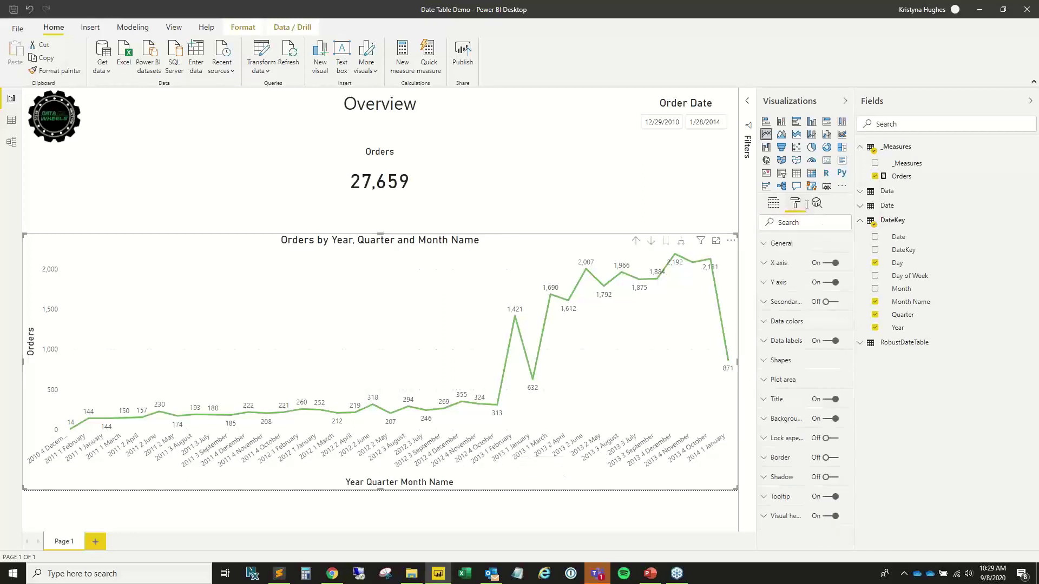
pyautogui.click(791, 265)
pyautogui.scroll(-3, 801, 406)
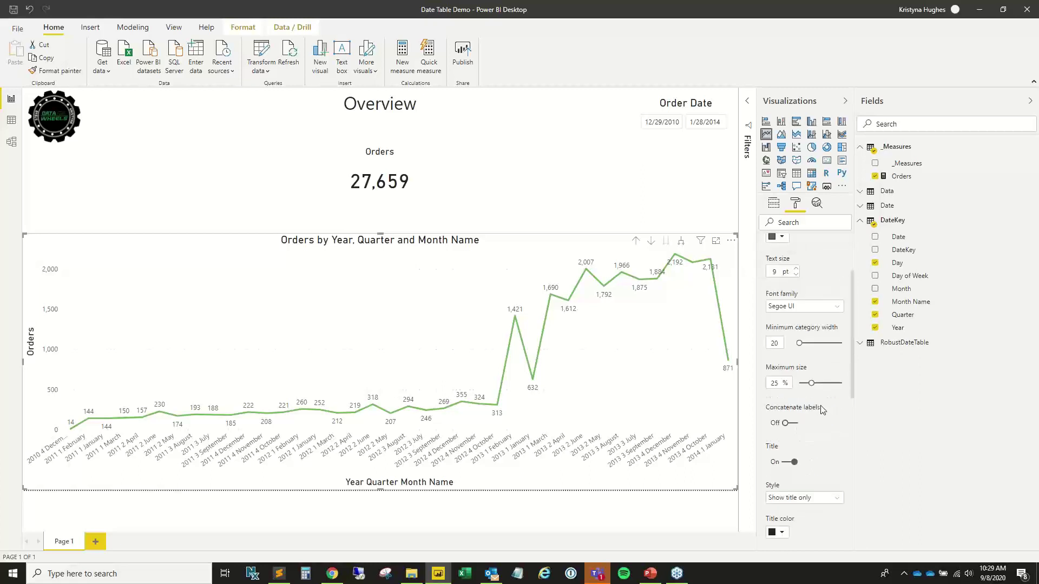
pyautogui.scroll(1, 796, 444)
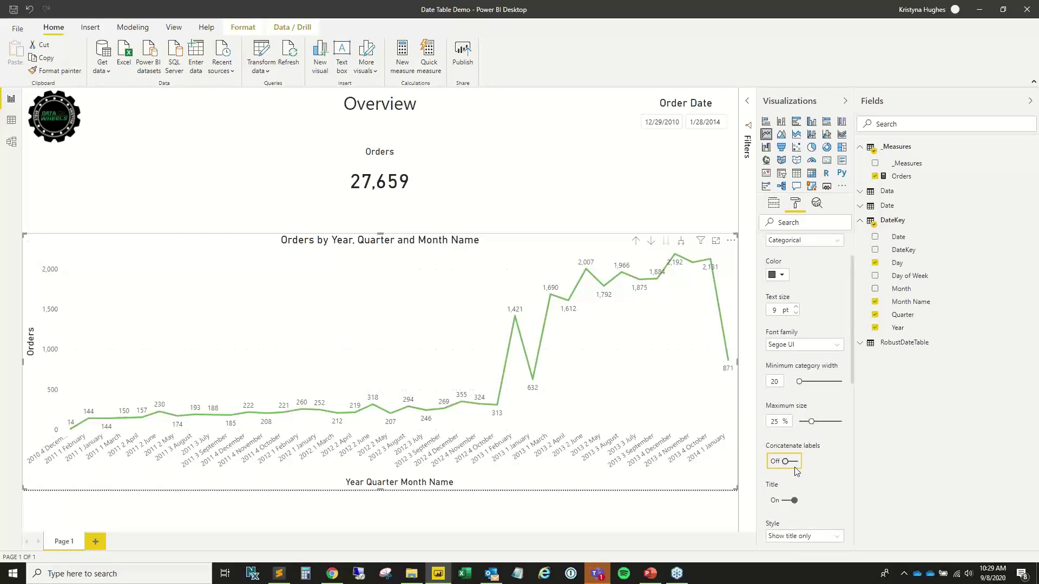
pyautogui.click(836, 241)
pyautogui.click(836, 242)
pyautogui.click(773, 205)
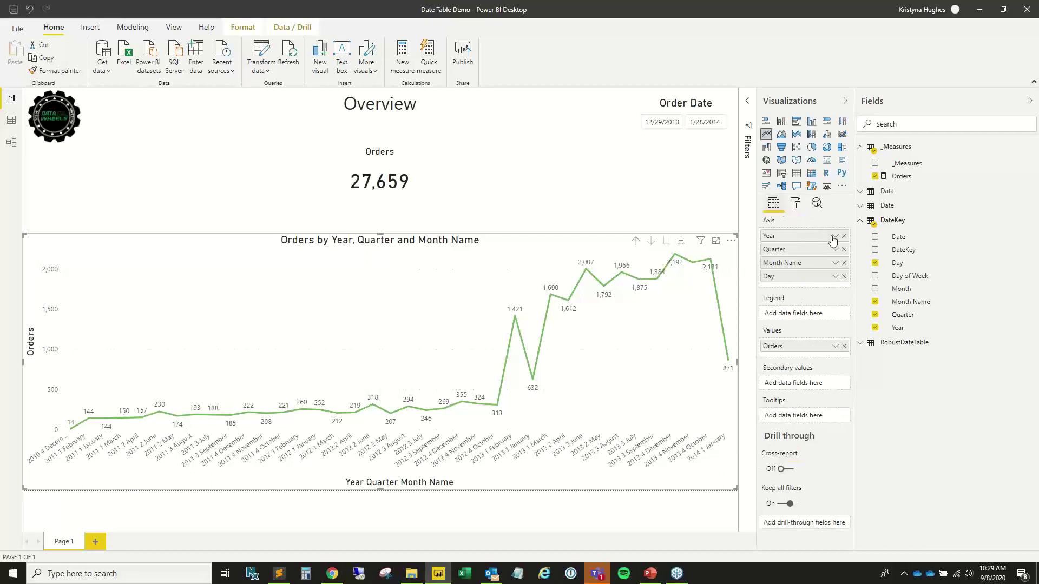
# Add the Date field from the DateKey table above Year on the line chart's axis.
pyautogui.moveTo(899, 237); pyautogui.dragTo(838, 232)
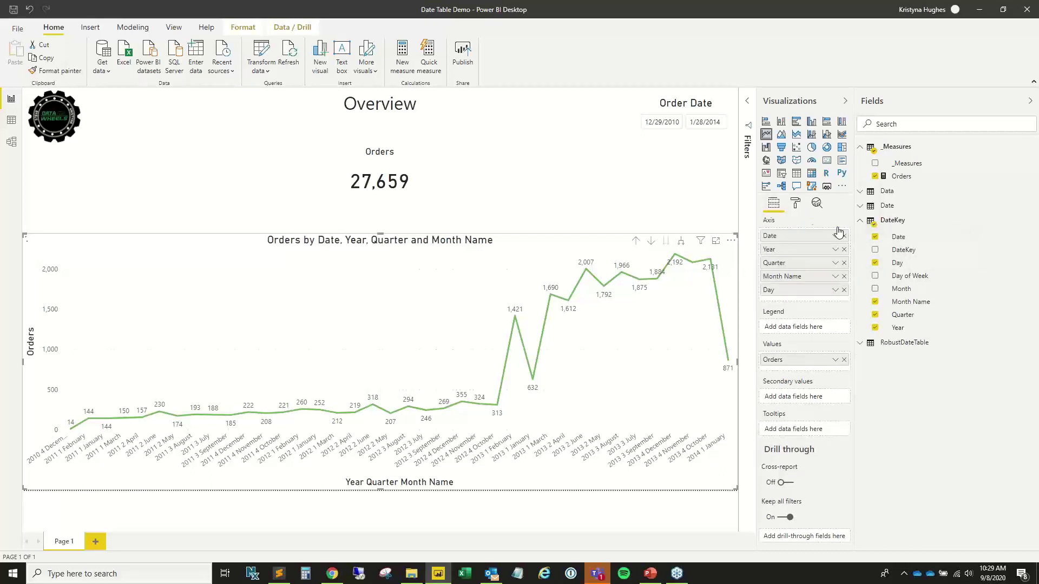
# Try to set the Orders line chart's X axis type to Continuous.
pyautogui.click(797, 205)
pyautogui.click(791, 265)
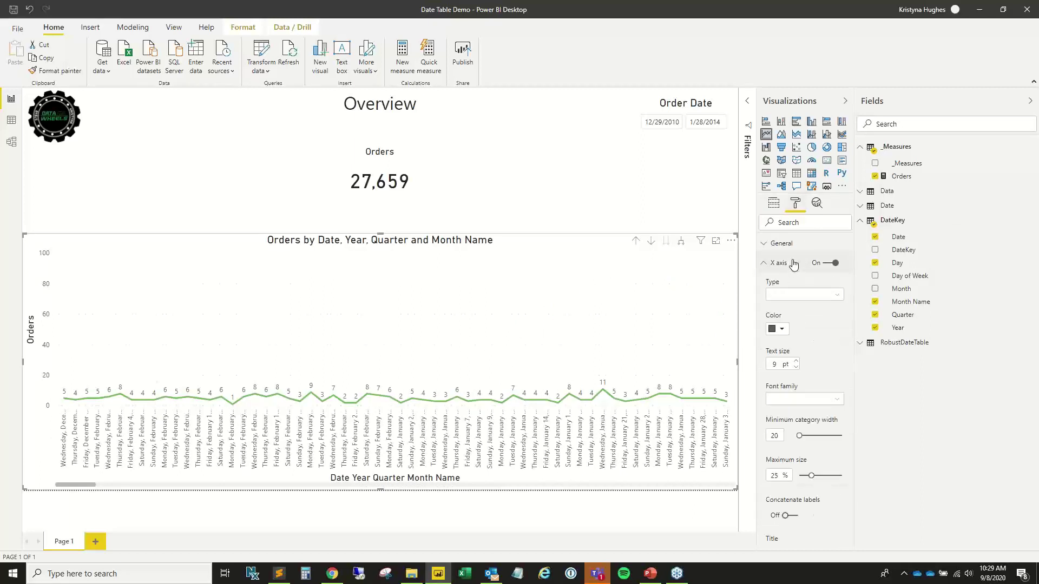
pyautogui.click(801, 295)
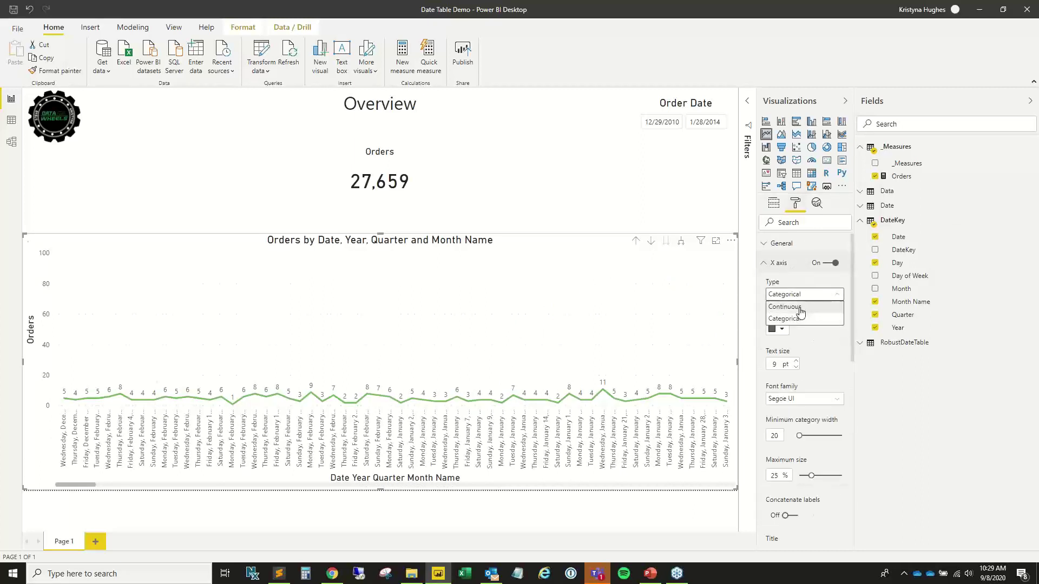
pyautogui.click(801, 306)
pyautogui.scroll(-4, 810, 316)
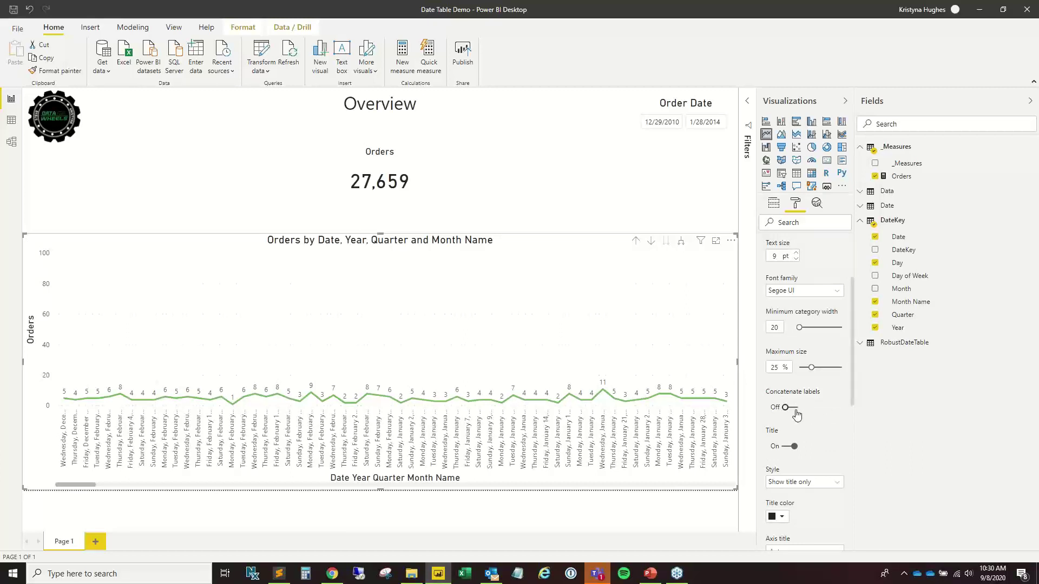
pyautogui.scroll(4, 806, 346)
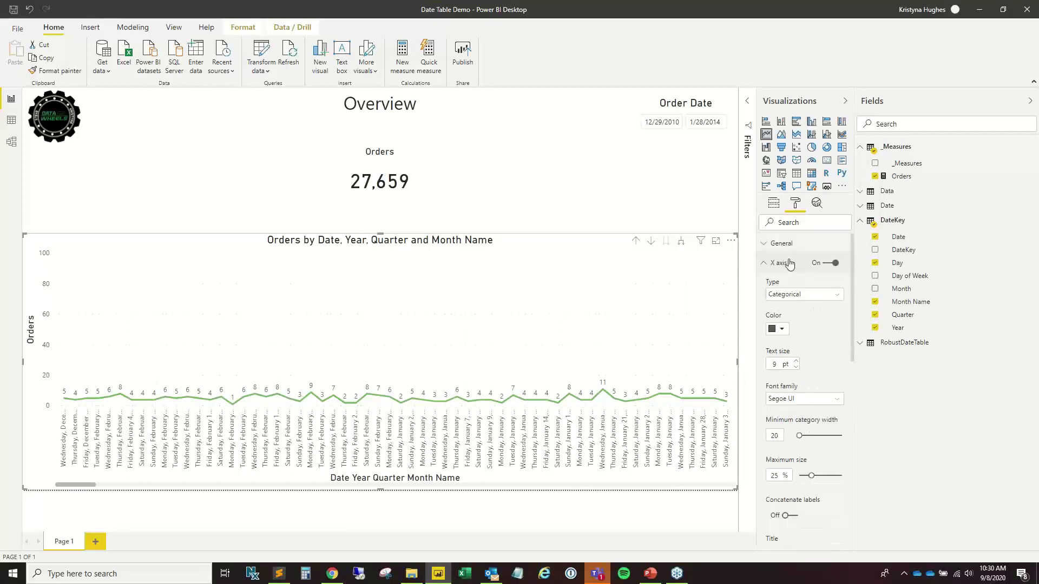
# Remove the Date field from the Orders line chart's axis.
pyautogui.click(775, 204)
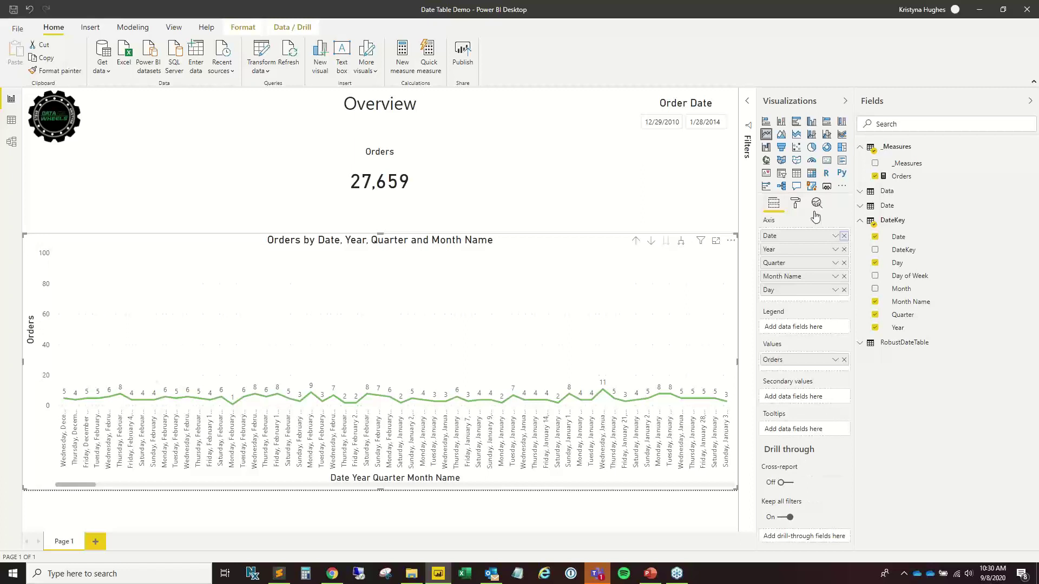
# Try toggling the Concatenate labels option in the line chart's X axis formatting.
pyautogui.click(796, 205)
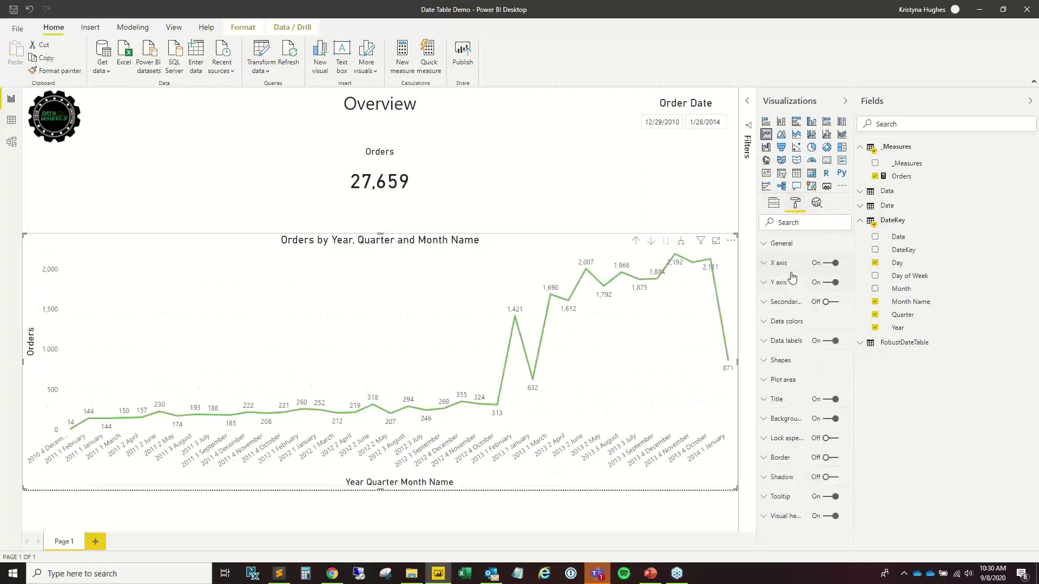
pyautogui.click(793, 265)
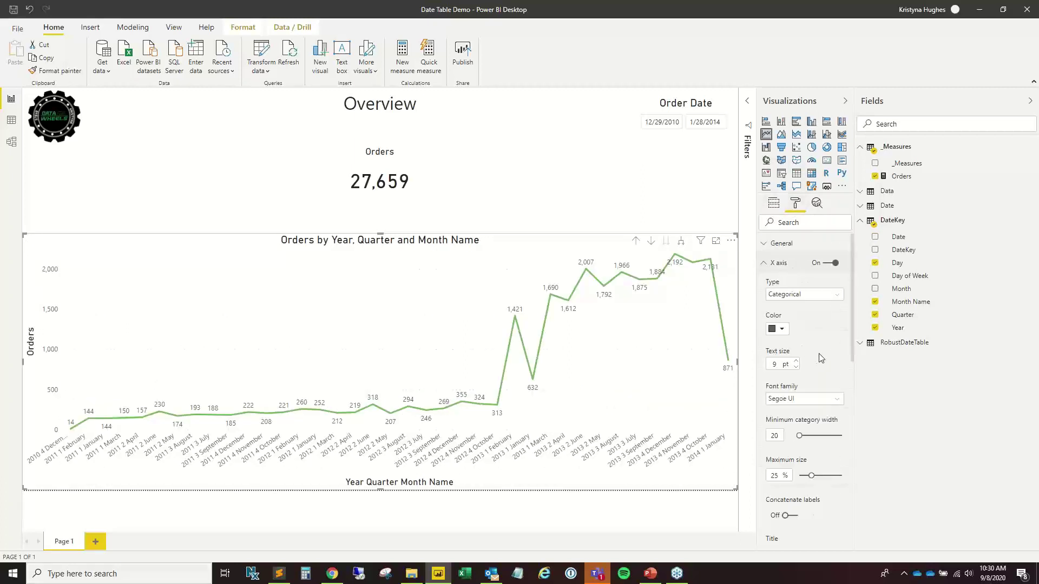
pyautogui.scroll(-2, 821, 357)
pyautogui.click(789, 407)
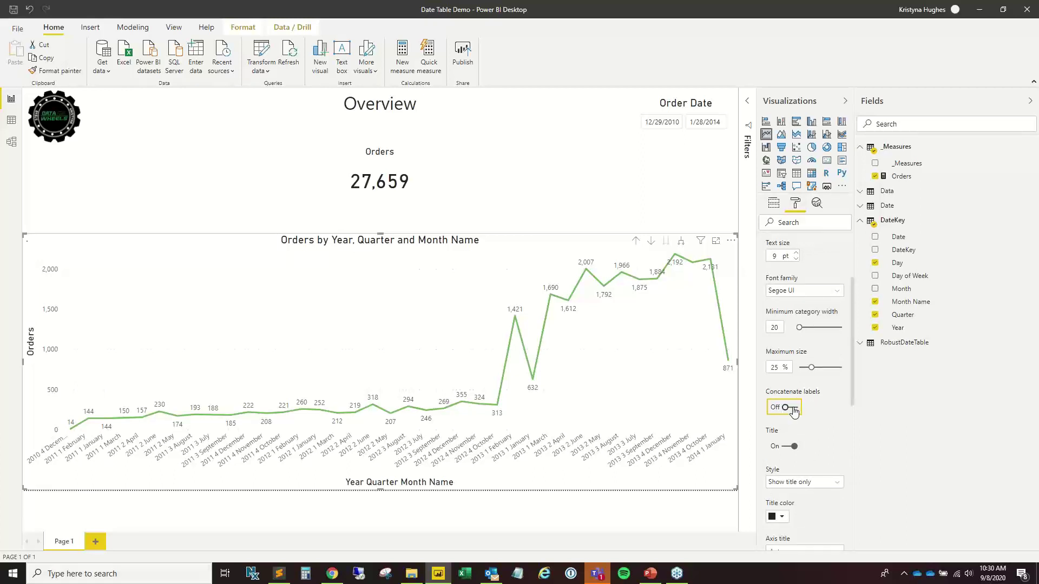
pyautogui.scroll(3, 833, 400)
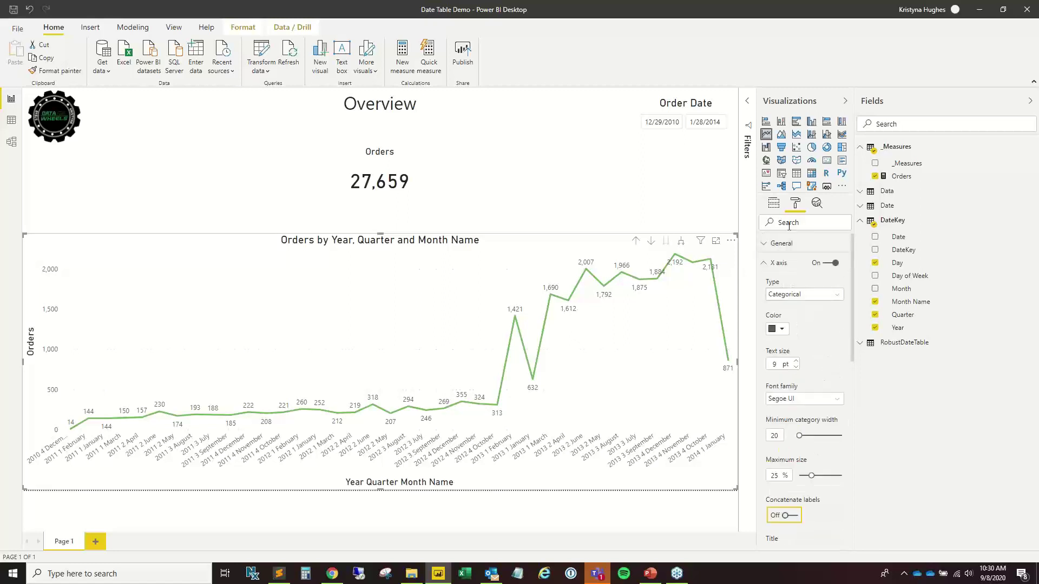
pyautogui.click(790, 265)
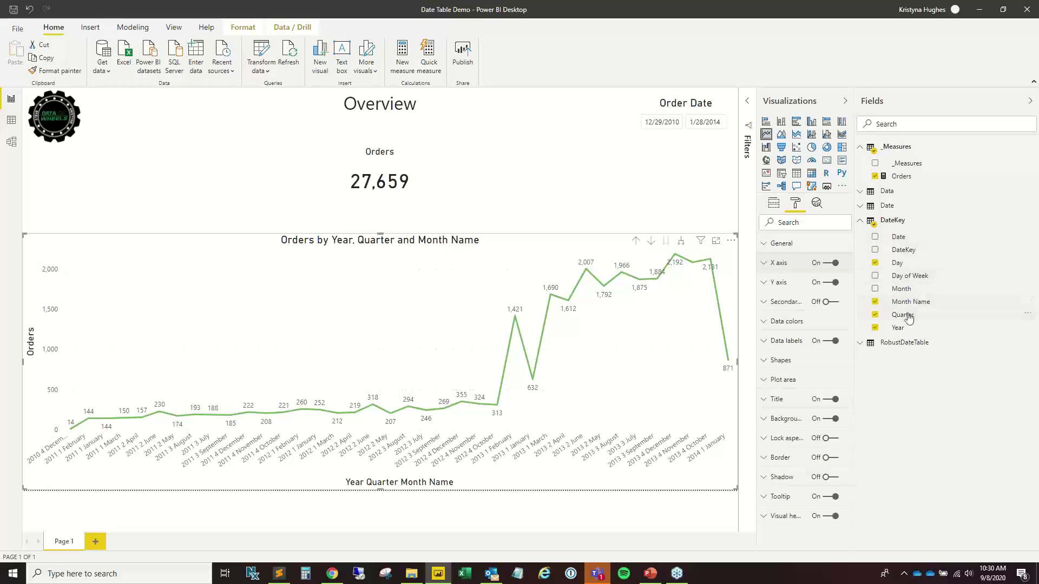
# Create a new hierarchy from the Date field in the DateKey table.
pyautogui.rightClick(903, 331)
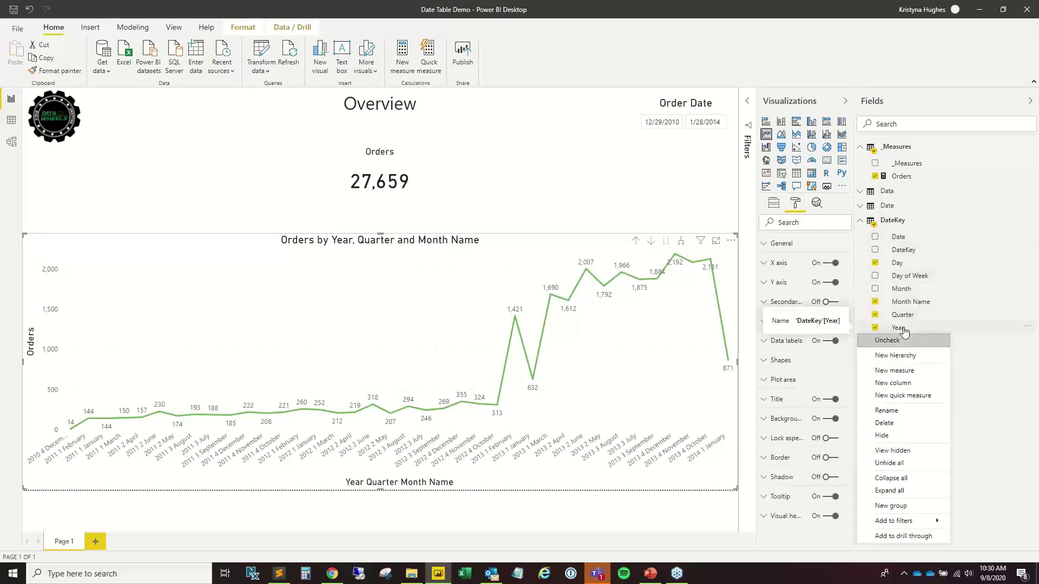
pyautogui.click(975, 356)
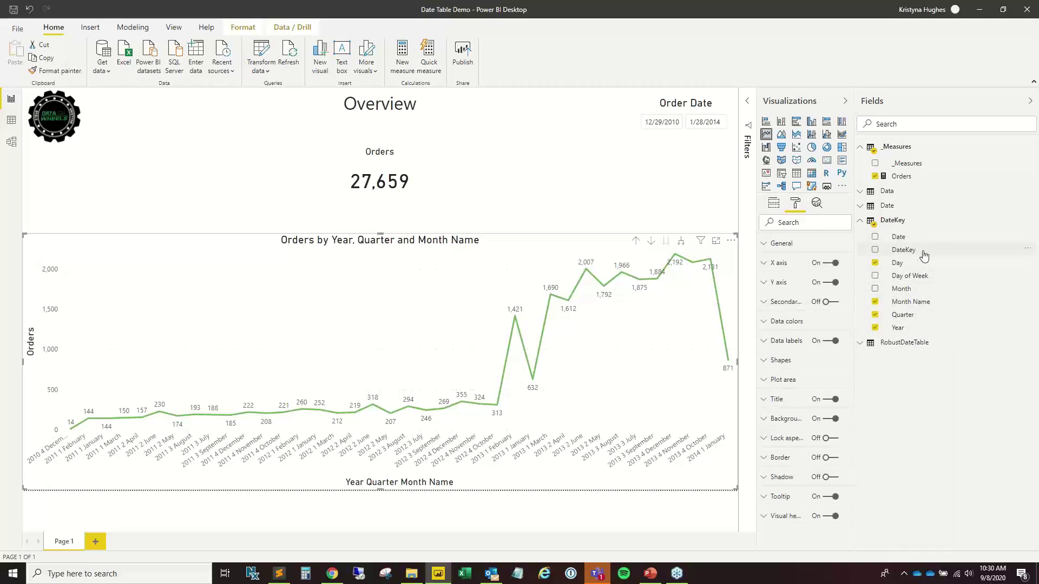
pyautogui.click(924, 255)
pyautogui.click(914, 239)
pyautogui.rightClick(915, 240)
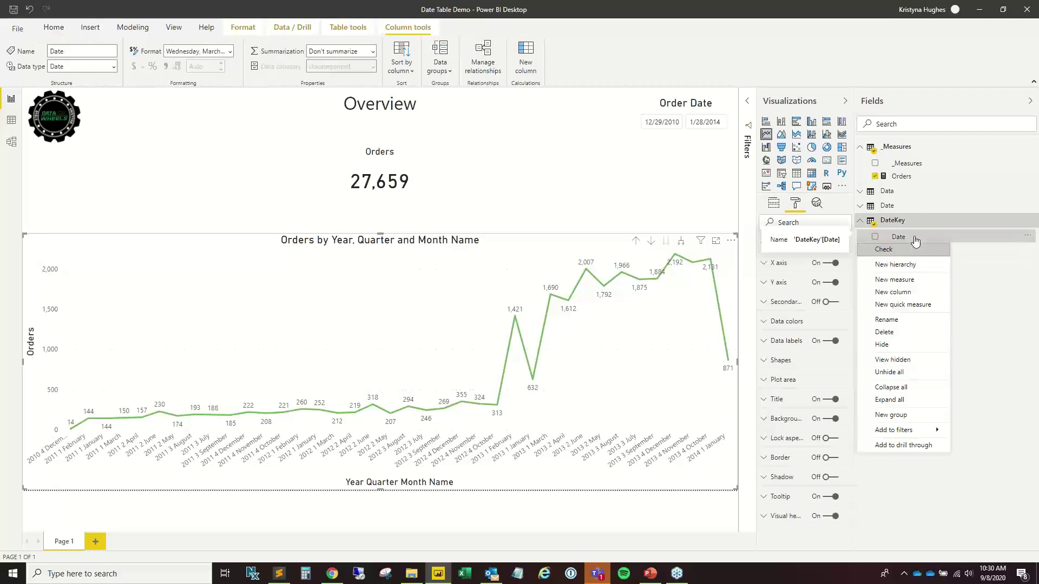
pyautogui.press('Escape')
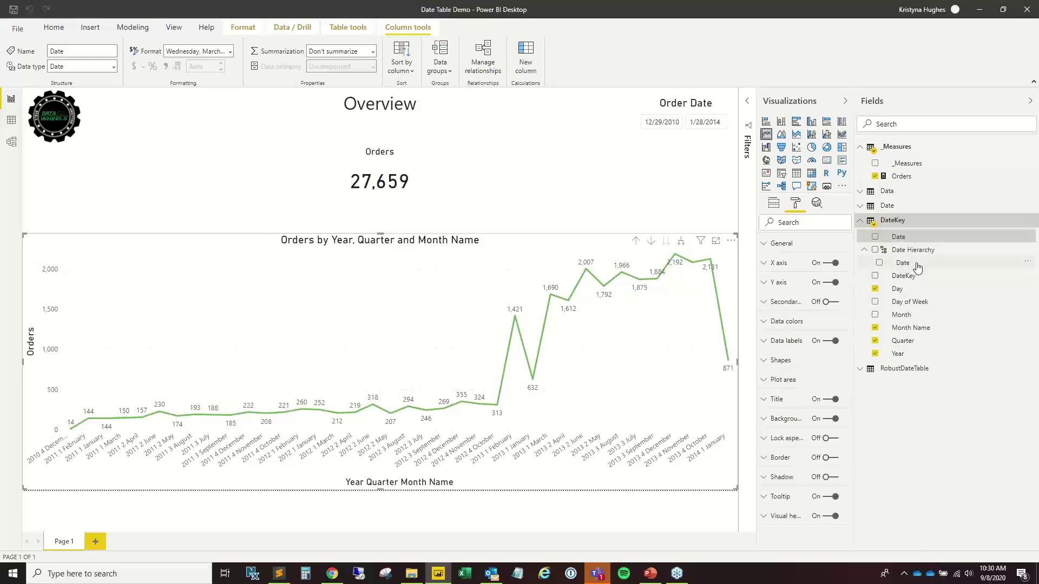
# Add the Year field to Date Hierarchy and move it up above the Date level.
pyautogui.moveTo(900, 356); pyautogui.dragTo(931, 265)
pyautogui.click(1027, 354)
pyautogui.moveTo(1003, 343)
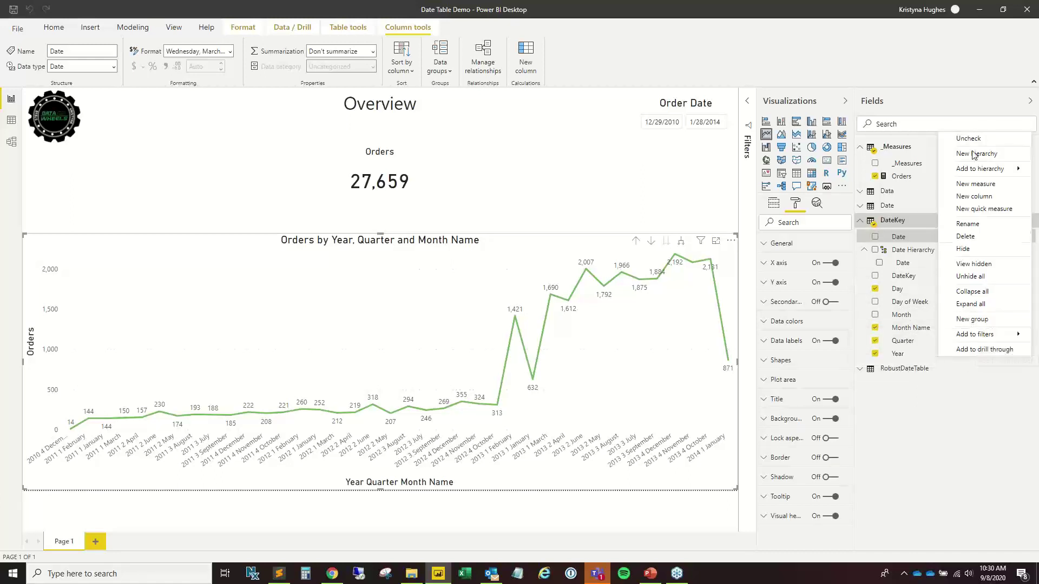
pyautogui.moveTo(971, 169)
pyautogui.click(932, 172)
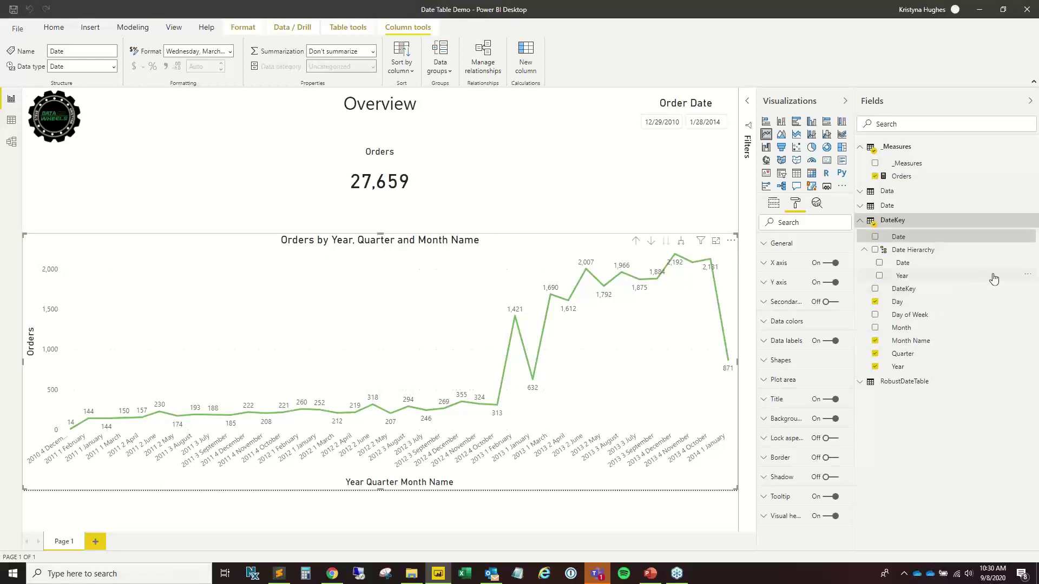
pyautogui.click(1027, 276)
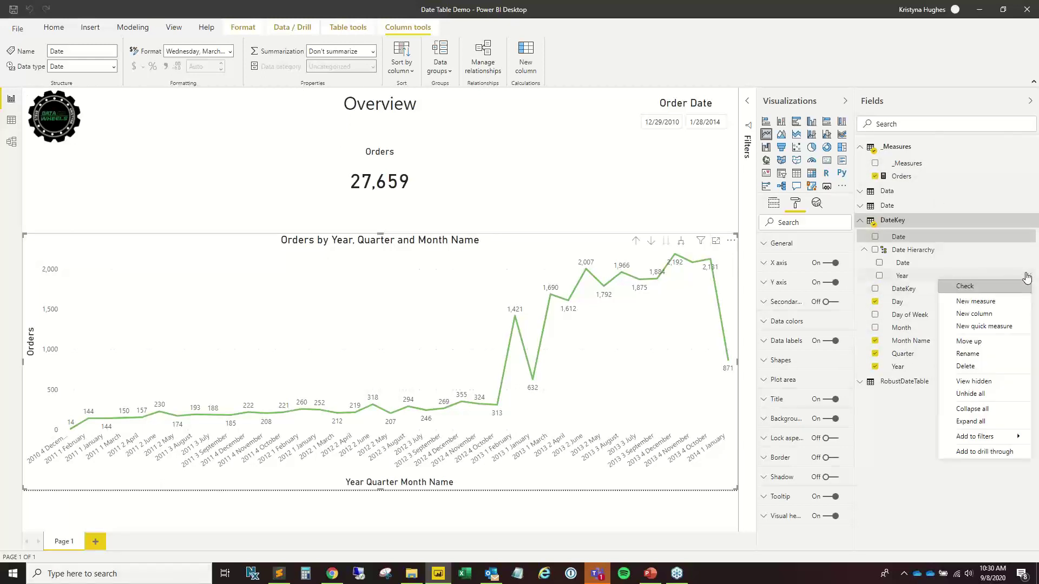
pyautogui.click(1001, 341)
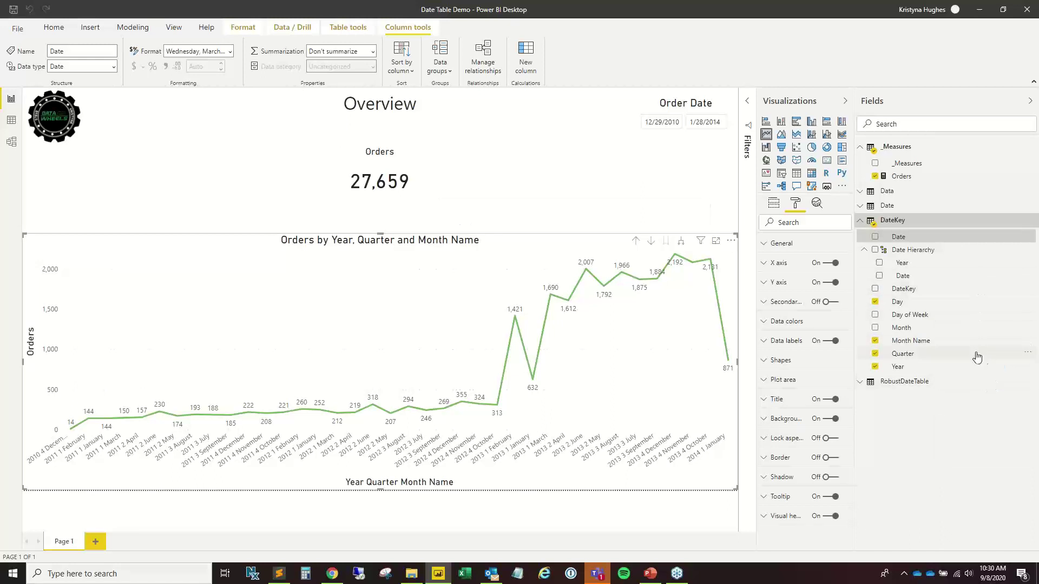
# Add the DateKey table's Quarter, Month Name and Day fields to Date Hierarchy.
pyautogui.click(1027, 353)
pyautogui.moveTo(1013, 169)
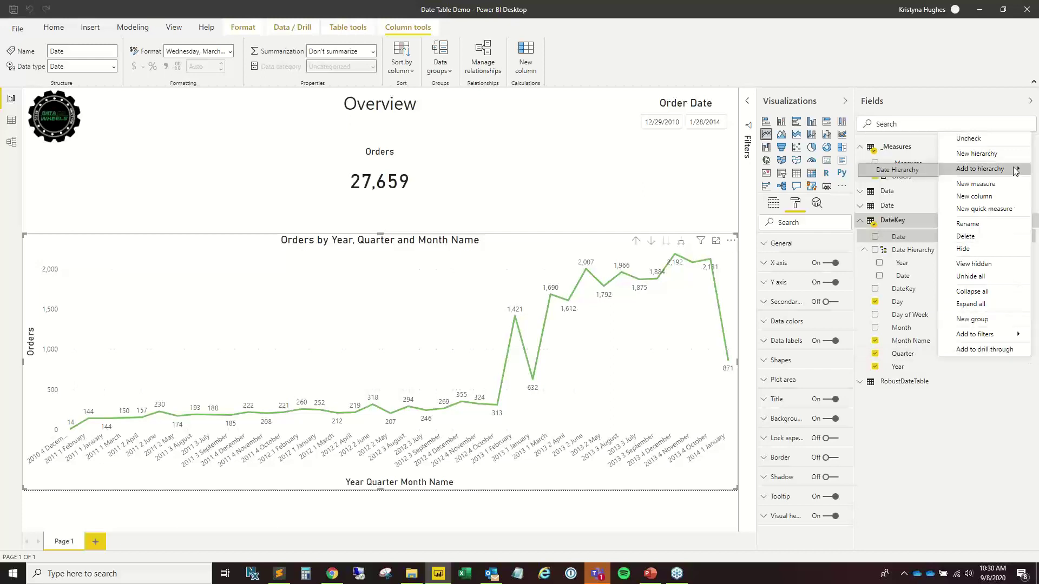
pyautogui.click(925, 172)
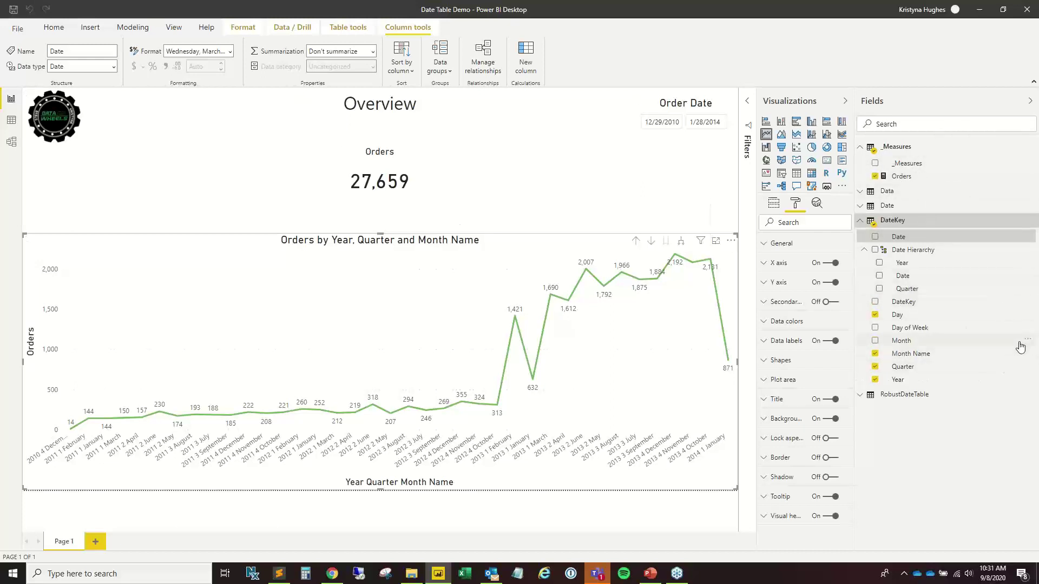
pyautogui.click(1030, 354)
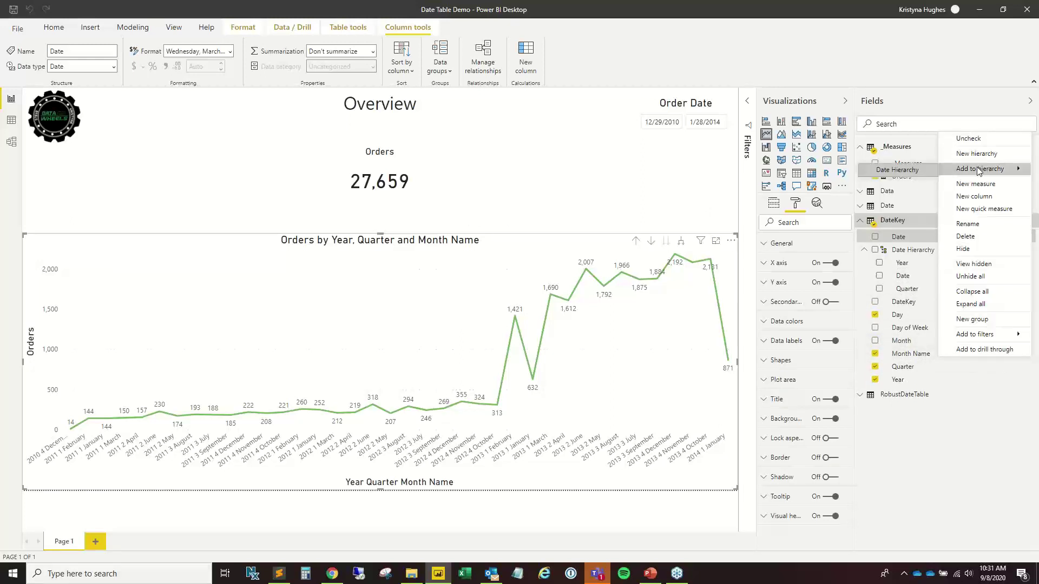
pyautogui.click(936, 172)
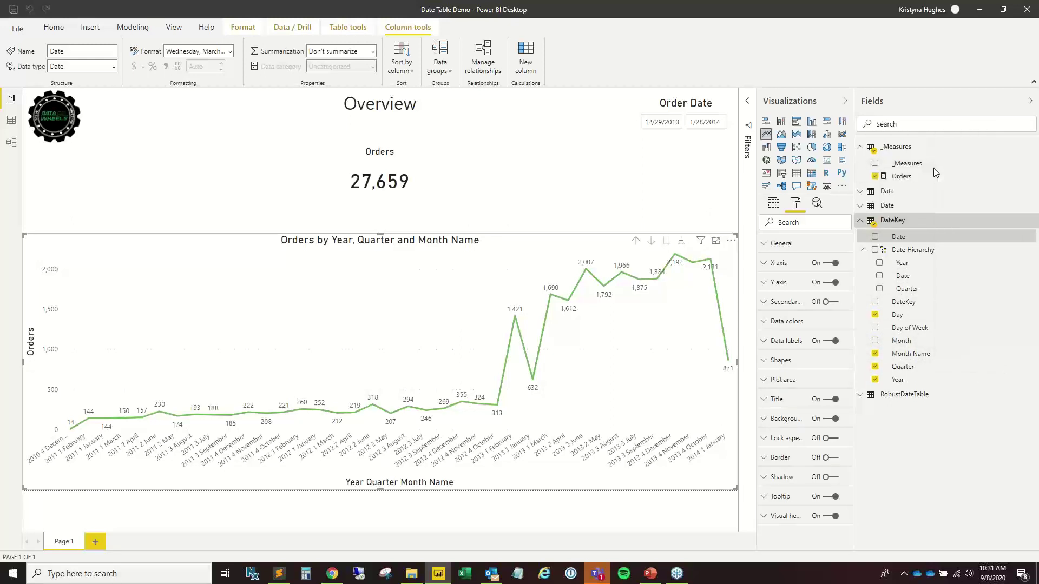
pyautogui.click(1028, 340)
pyautogui.click(925, 415)
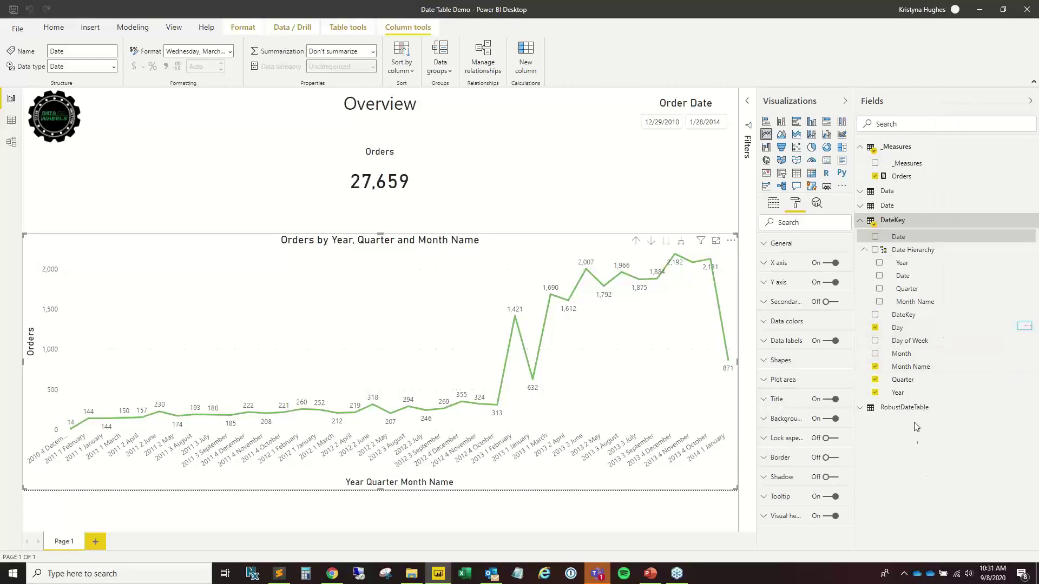
pyautogui.click(1027, 329)
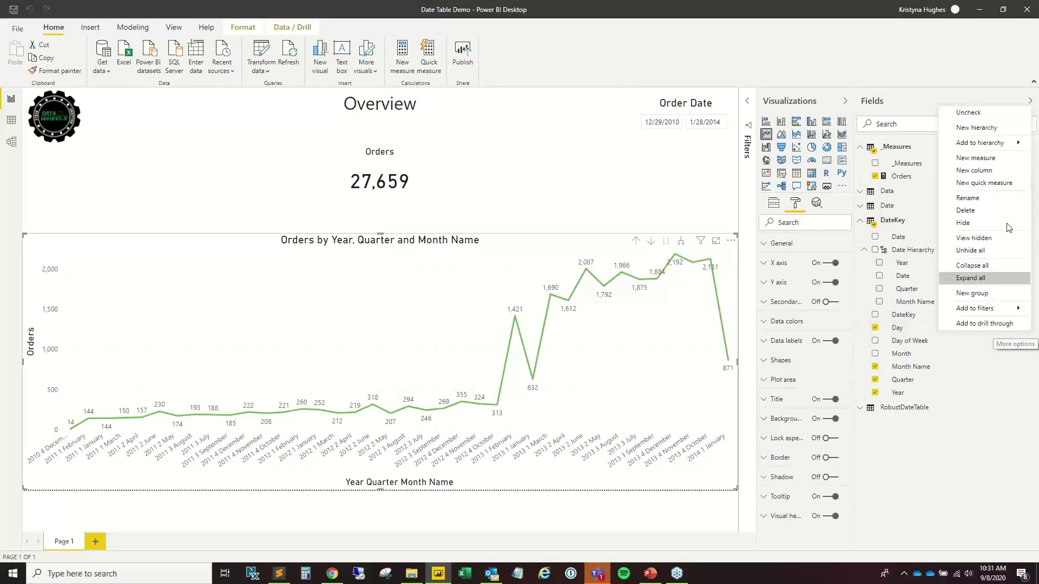
pyautogui.moveTo(991, 145)
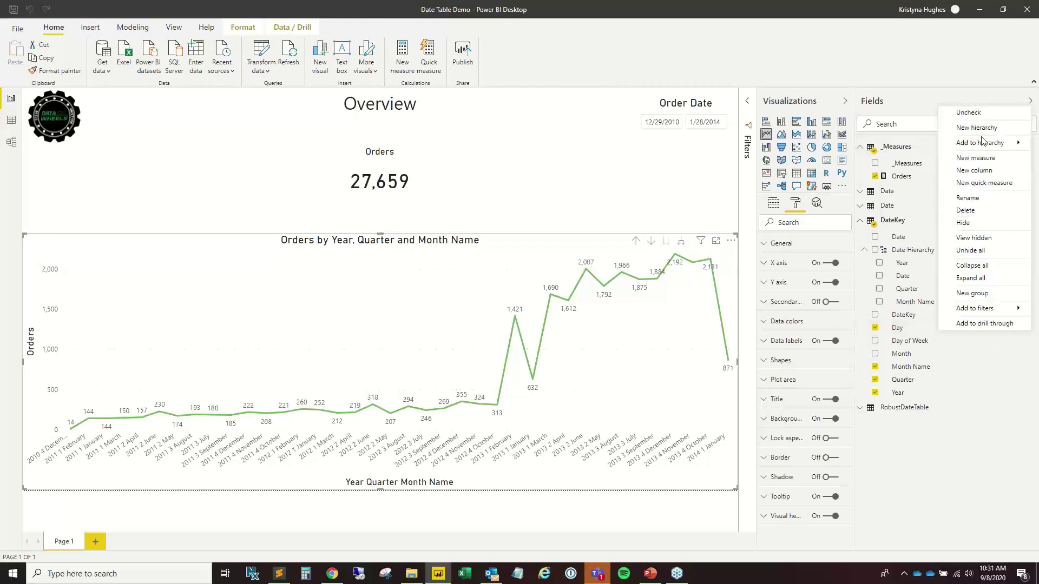
pyautogui.click(899, 143)
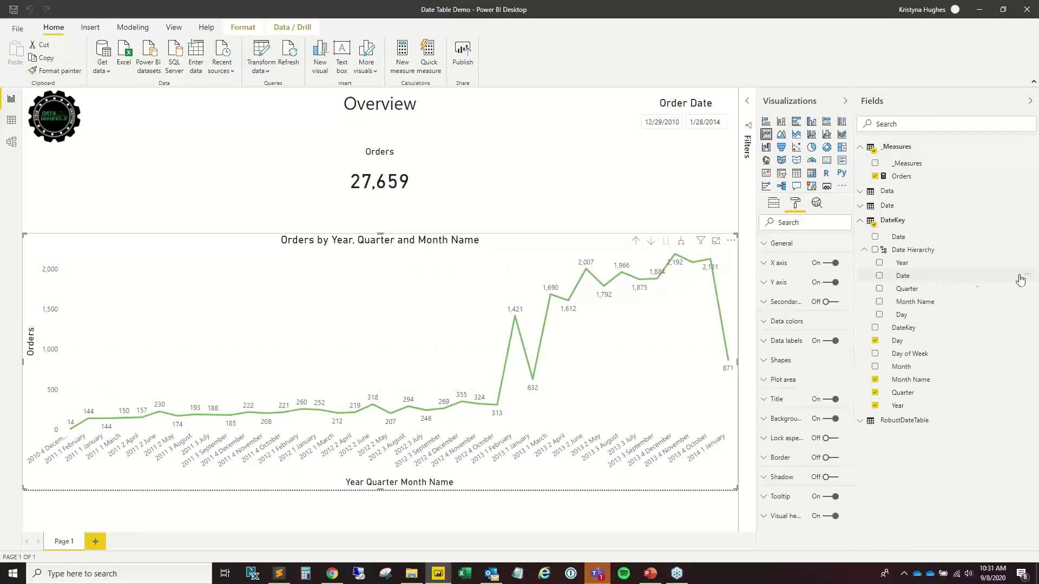
# Move the Date level down in Date Hierarchy to the lowest level, below Day.
pyautogui.click(1027, 278)
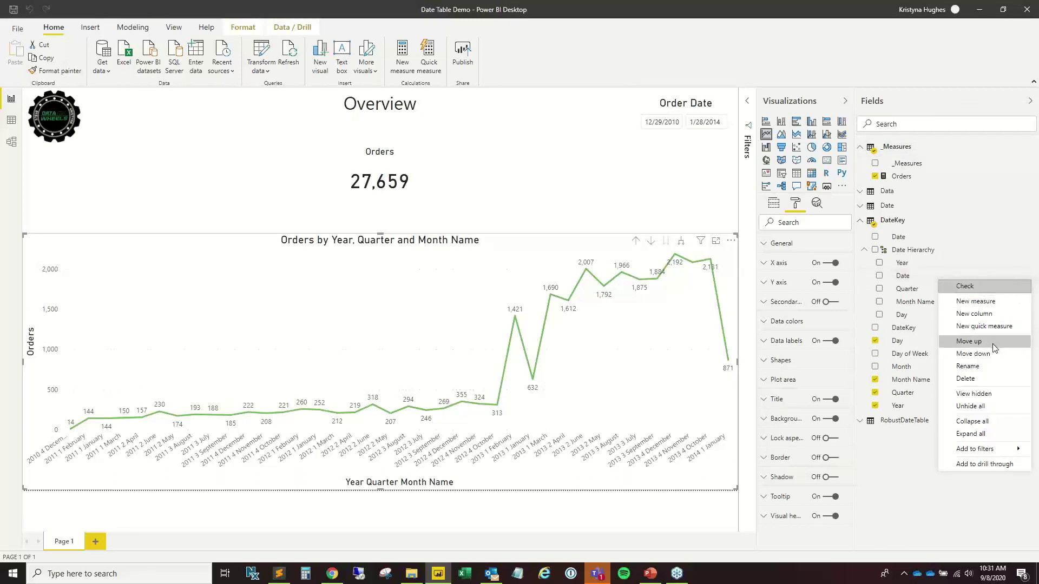
pyautogui.click(972, 353)
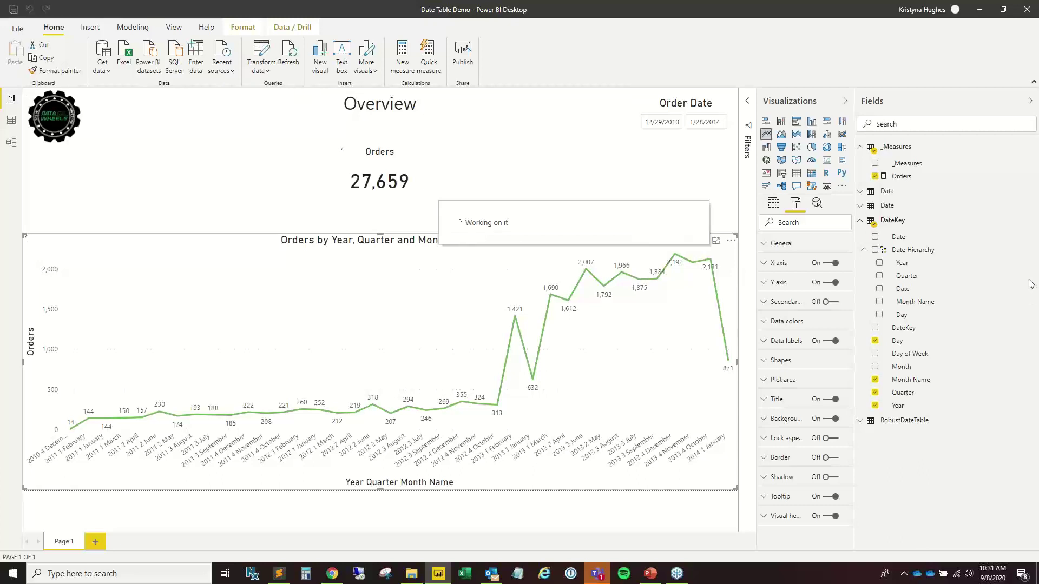
pyautogui.click(1028, 288)
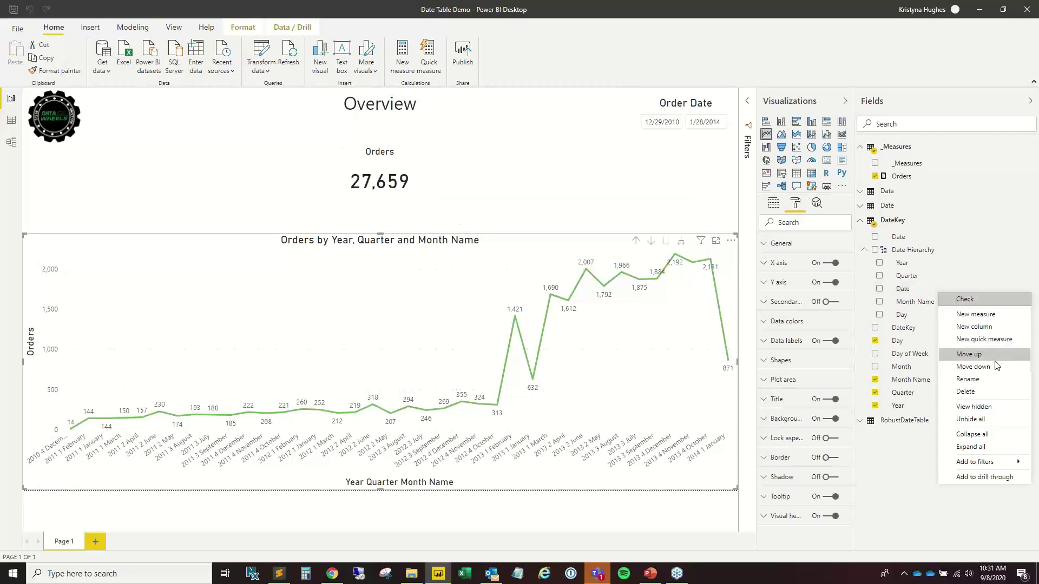
pyautogui.click(974, 367)
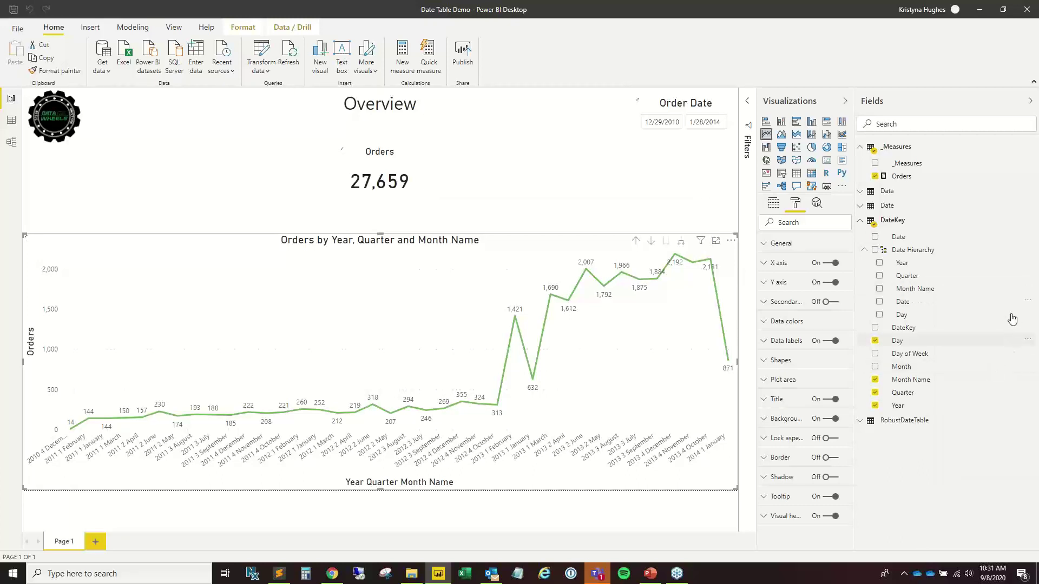
pyautogui.click(1027, 302)
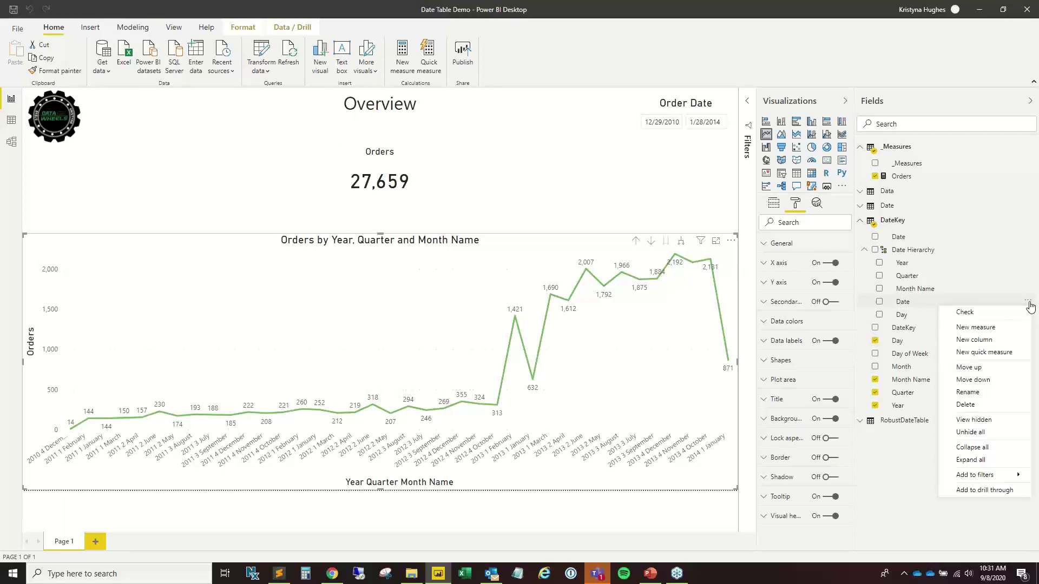
pyautogui.click(1023, 380)
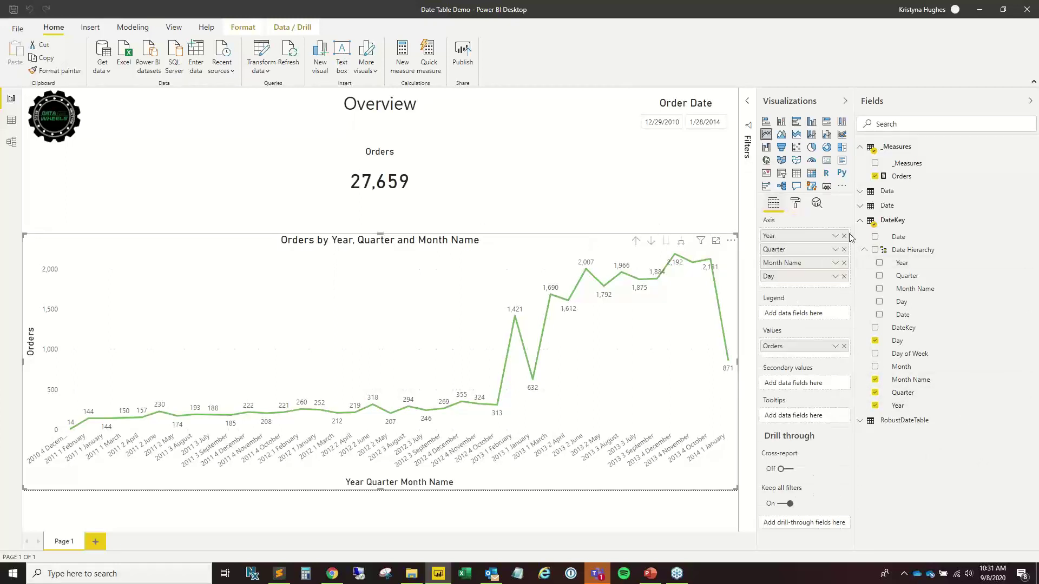
# Remove the Year, Quarter, Month Name and Day fields from the line chart's axis.
pyautogui.click(844, 236)
pyautogui.click(844, 236)
pyautogui.click(844, 236)
pyautogui.click(845, 236)
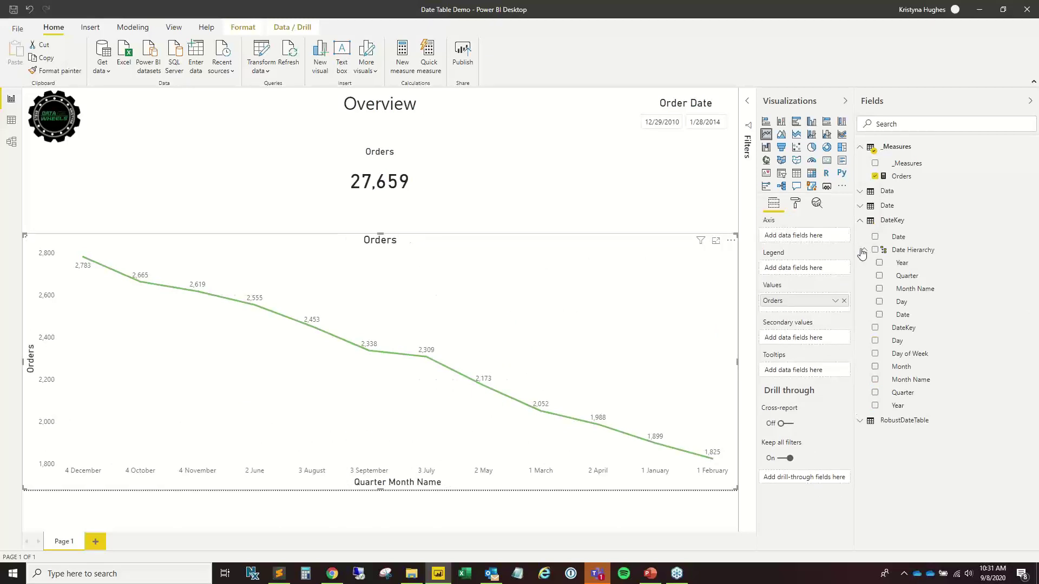
# Add Date Hierarchy to the line chart's axis and expand it one level to Year and Quarter.
pyautogui.click(875, 250)
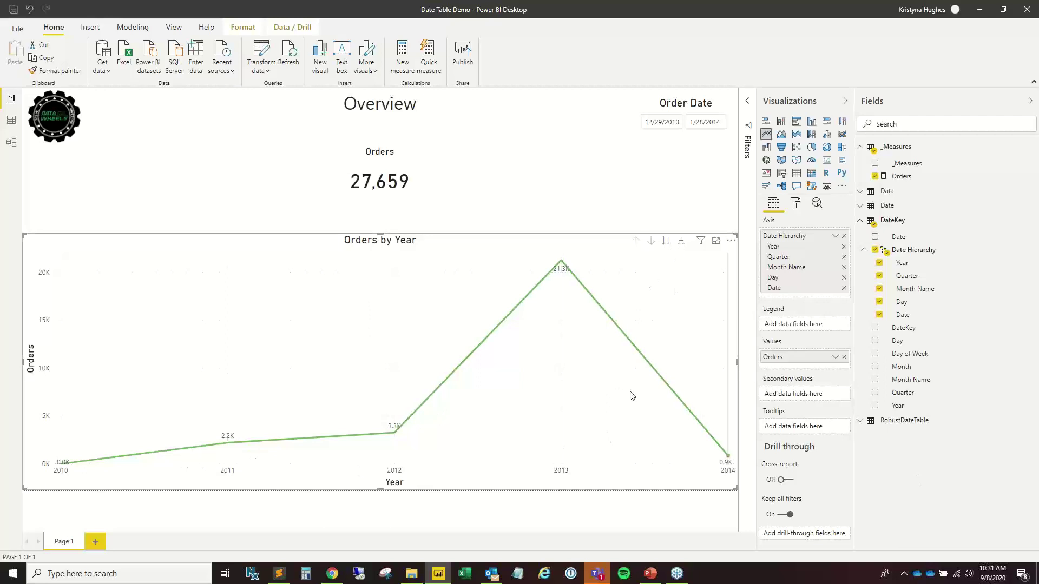
pyautogui.click(681, 241)
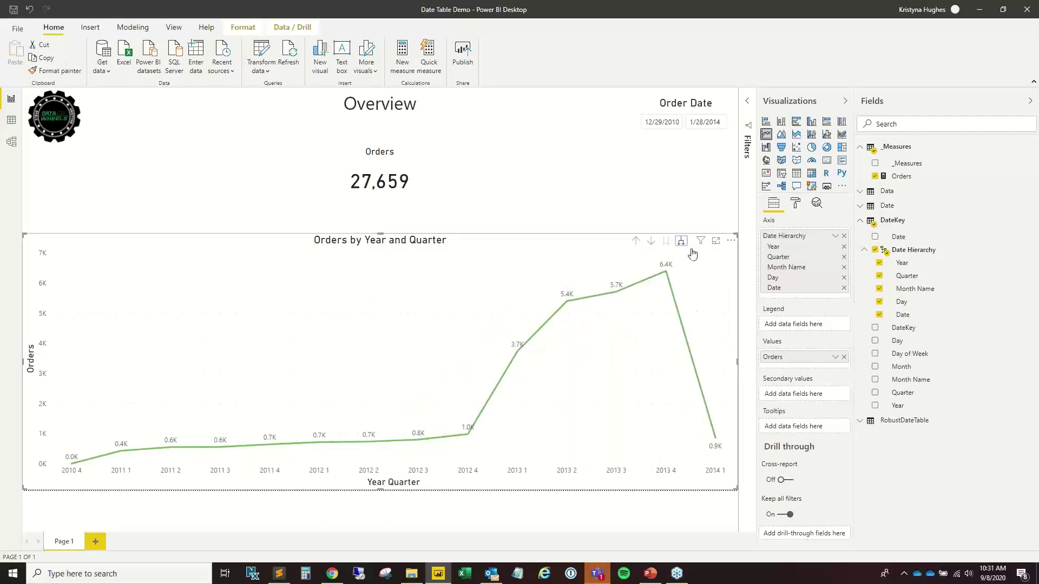
# Expand the line chart through the Month Name and Day levels and drill back up to Year and Quarter.
pyautogui.click(681, 241)
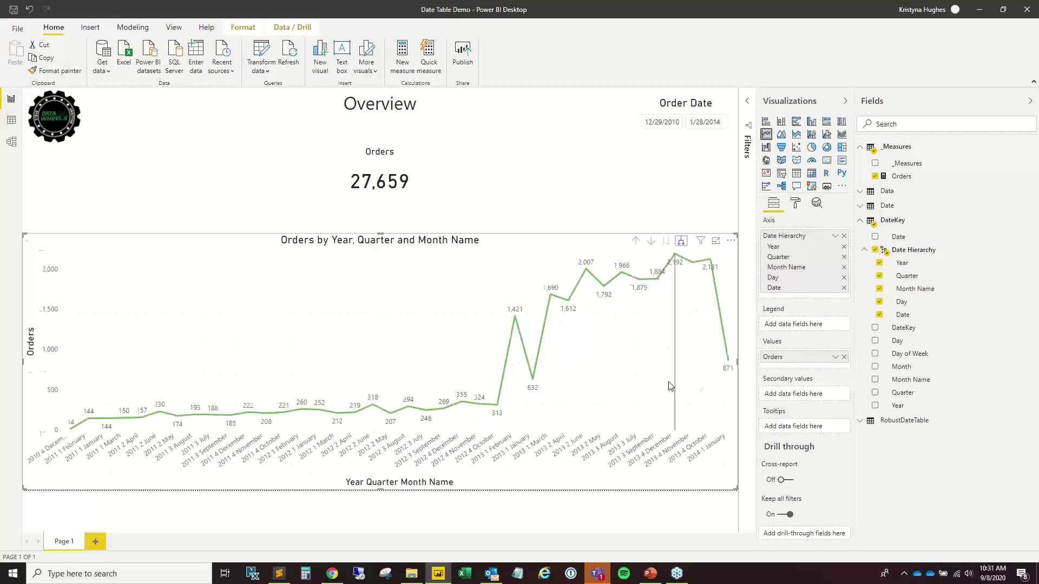
pyautogui.click(681, 241)
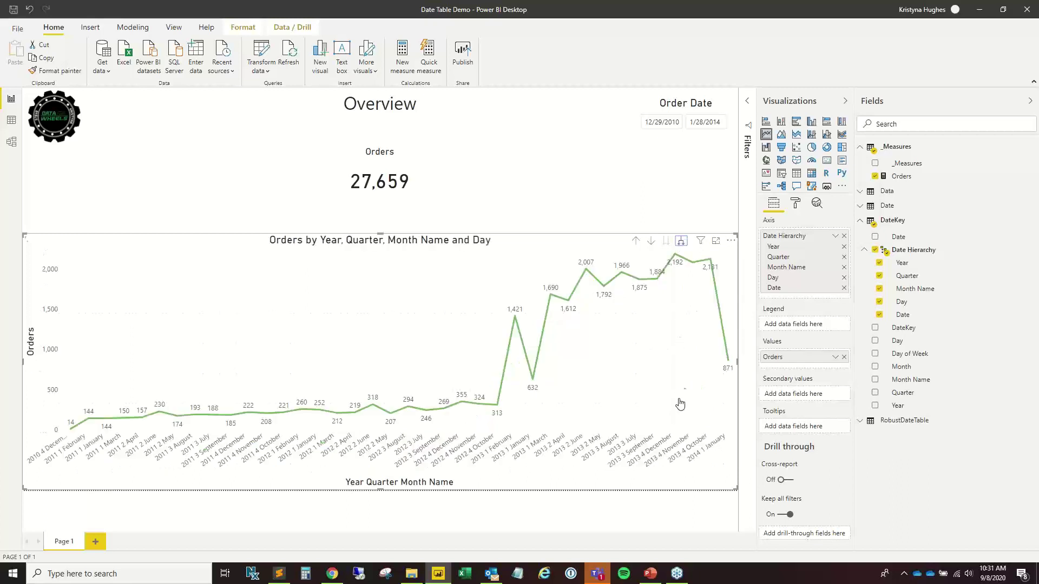
pyautogui.click(636, 241)
pyautogui.click(636, 242)
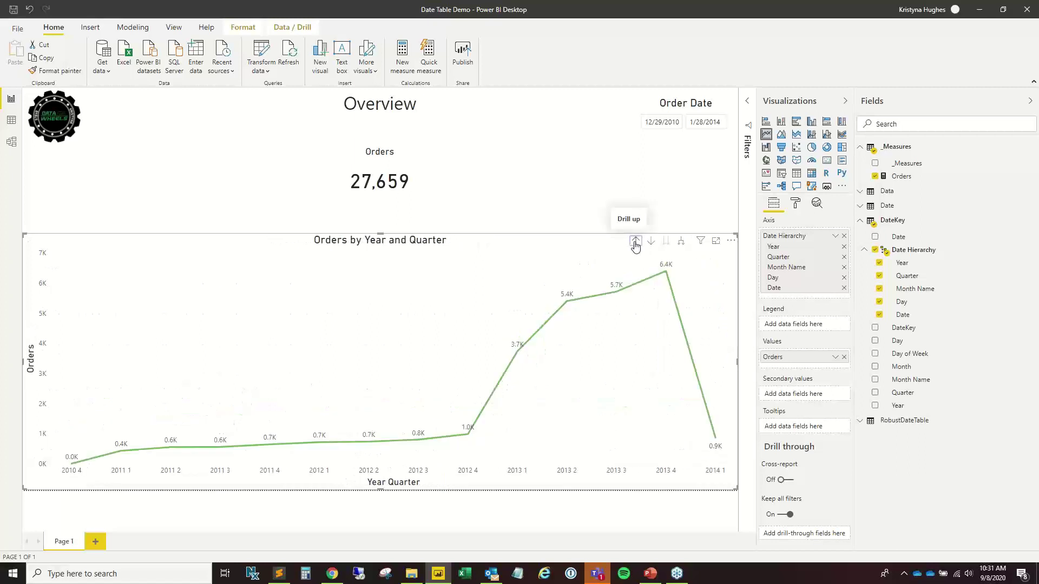
# Check the line chart's X axis type options, keep Categorical and return to the chart's field settings.
pyautogui.click(796, 204)
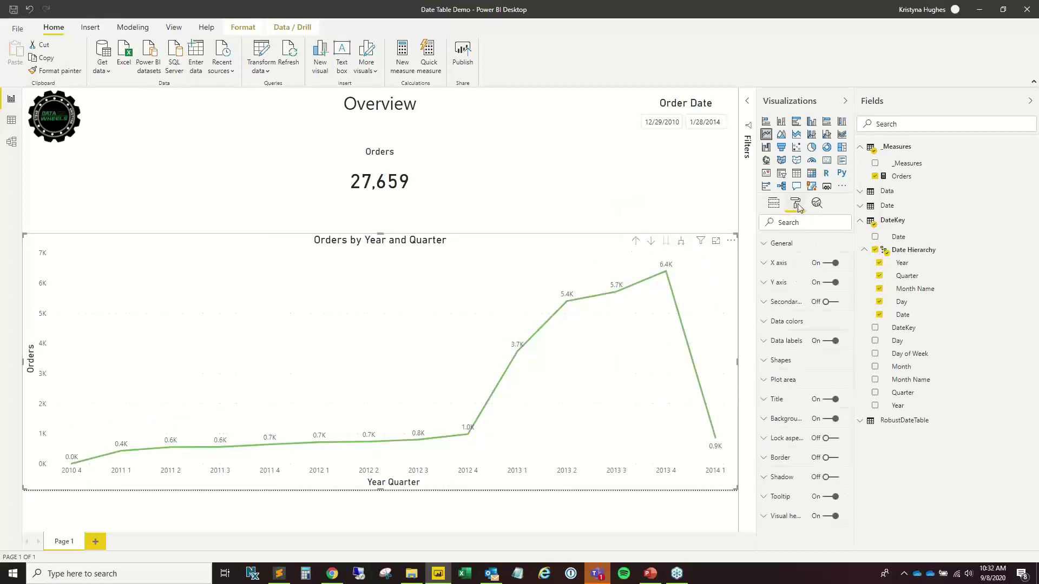
pyautogui.click(776, 263)
pyautogui.click(806, 294)
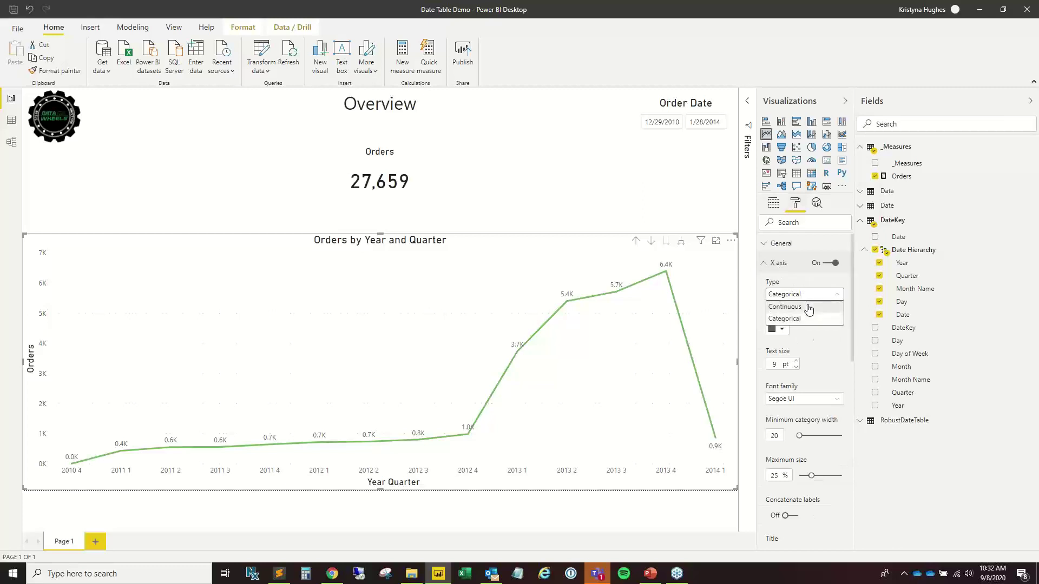
pyautogui.click(811, 316)
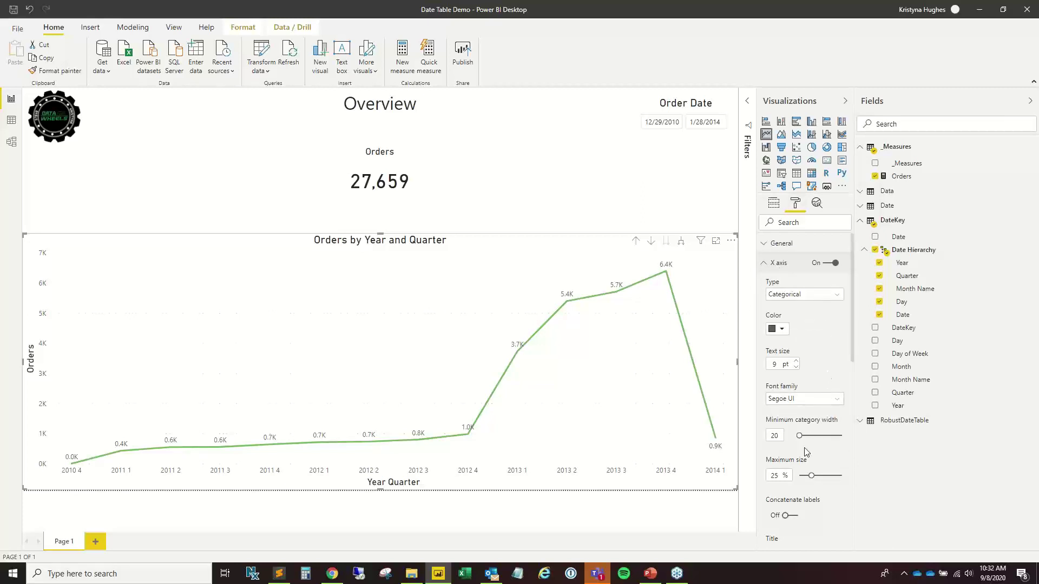
pyautogui.click(774, 205)
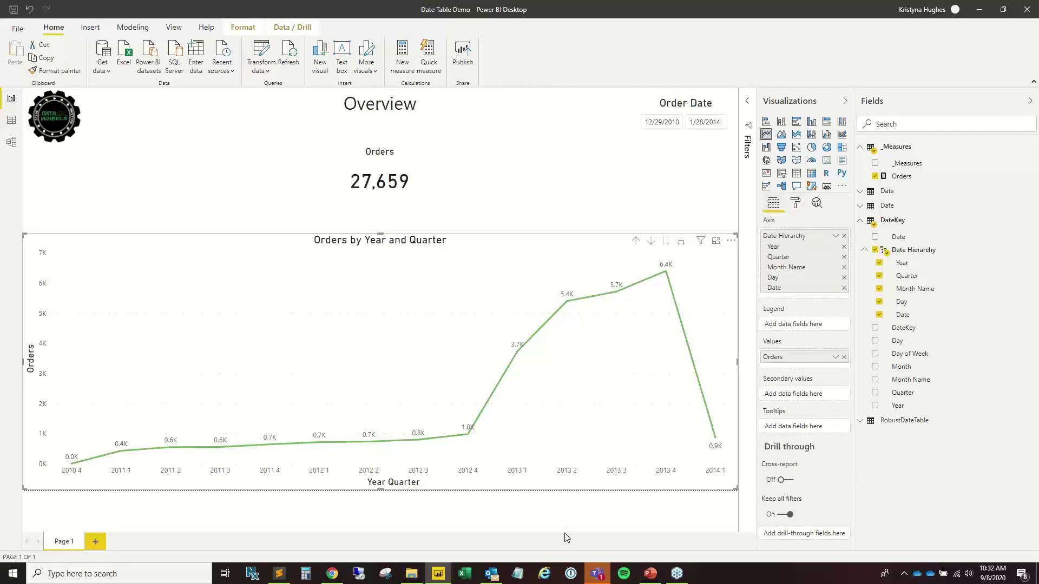
# Drill the line chart up to Year and, with drill-down mode on, drill into 2013, quarter 2 and June.
pyautogui.click(635, 242)
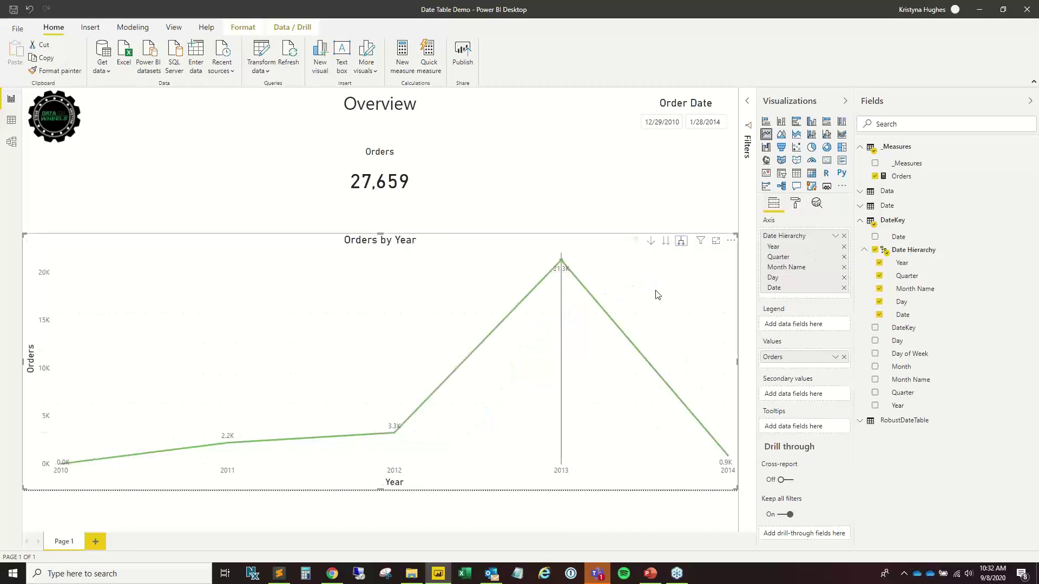
pyautogui.click(651, 242)
pyautogui.click(563, 441)
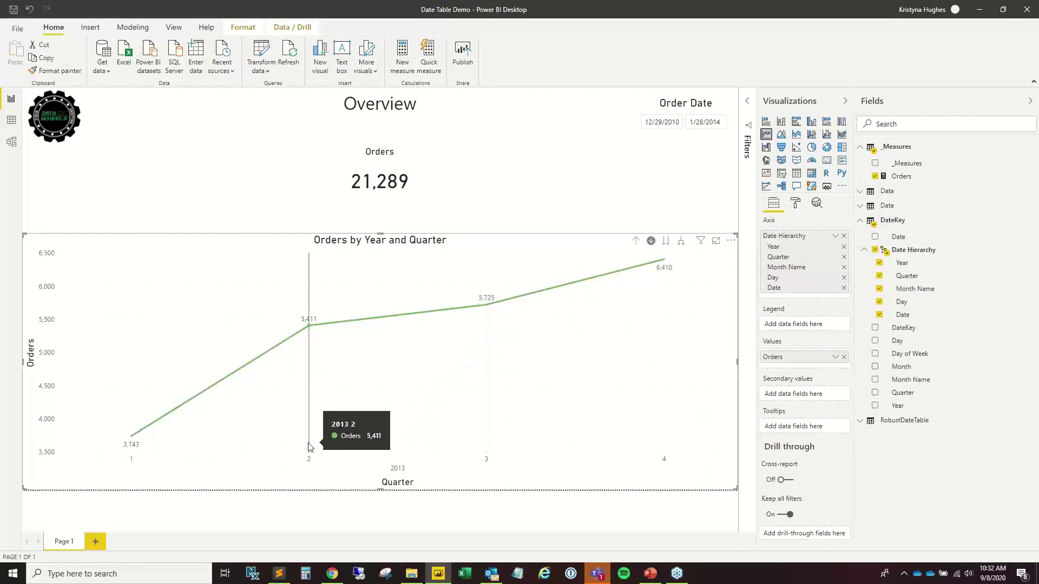
pyautogui.click(309, 447)
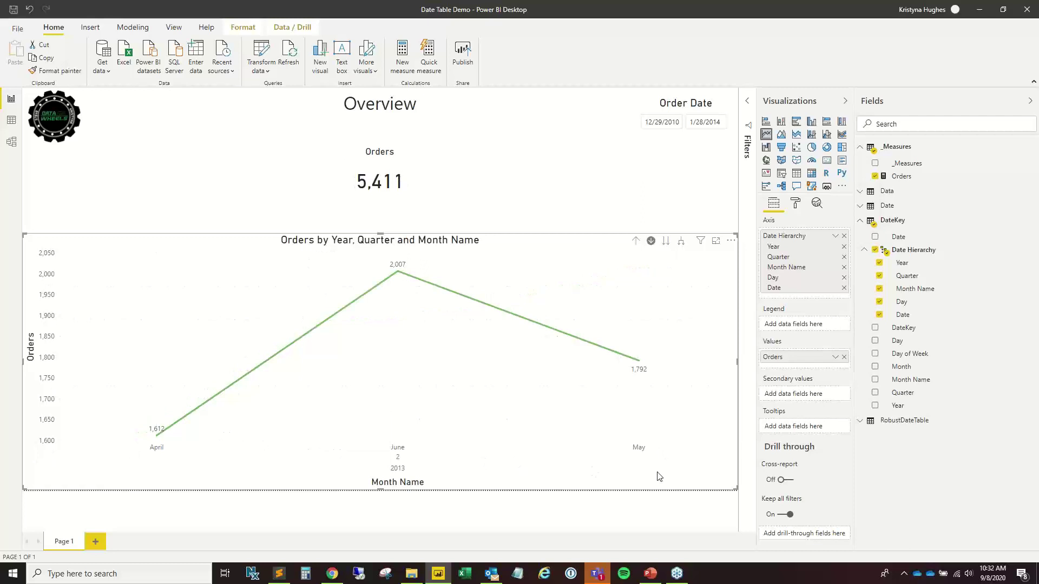
pyautogui.click(398, 419)
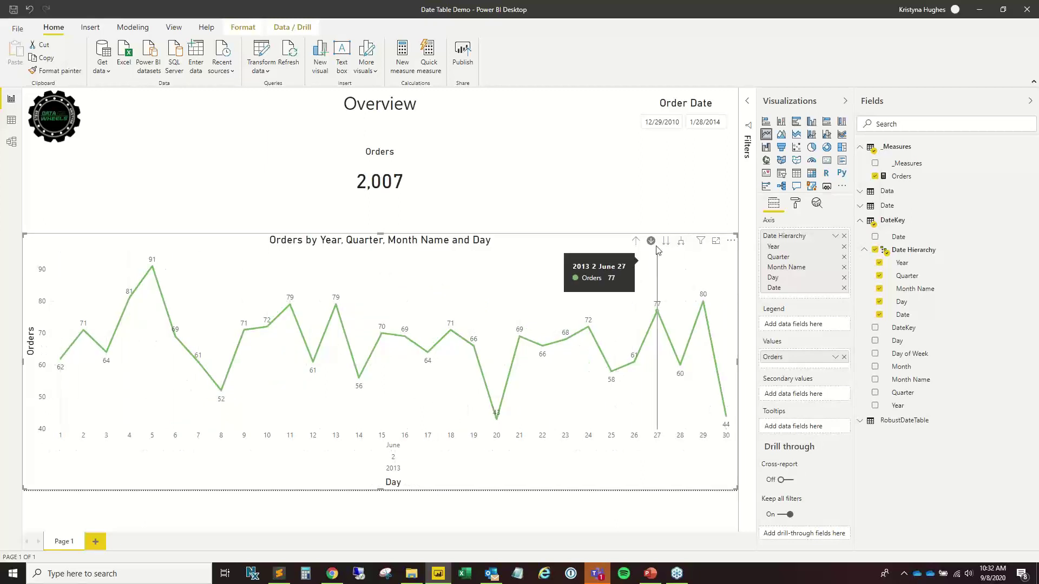
# Drill the line chart back up from the June days to the Year level.
pyautogui.click(636, 240)
pyautogui.click(635, 240)
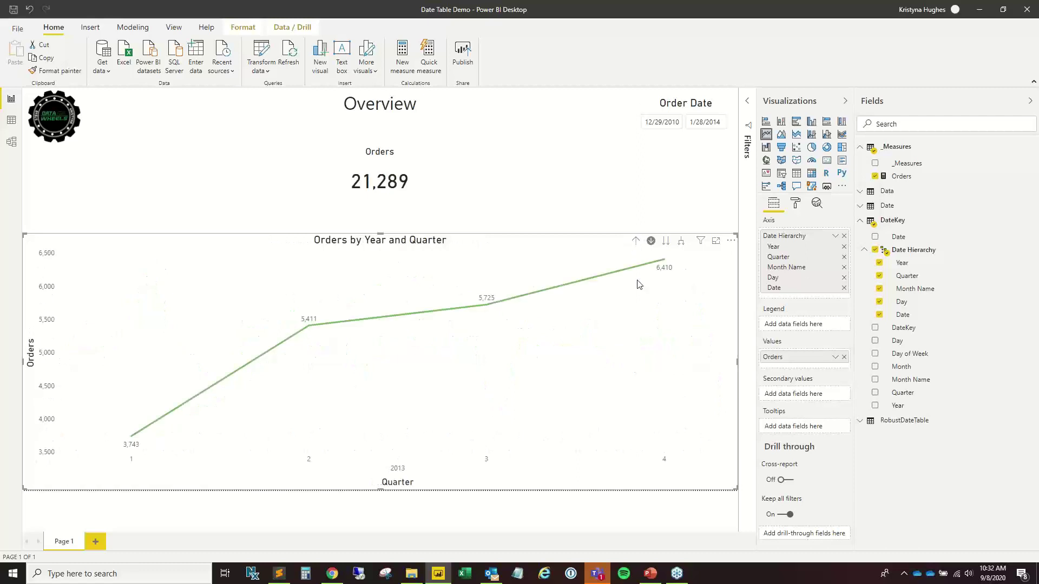
pyautogui.click(635, 240)
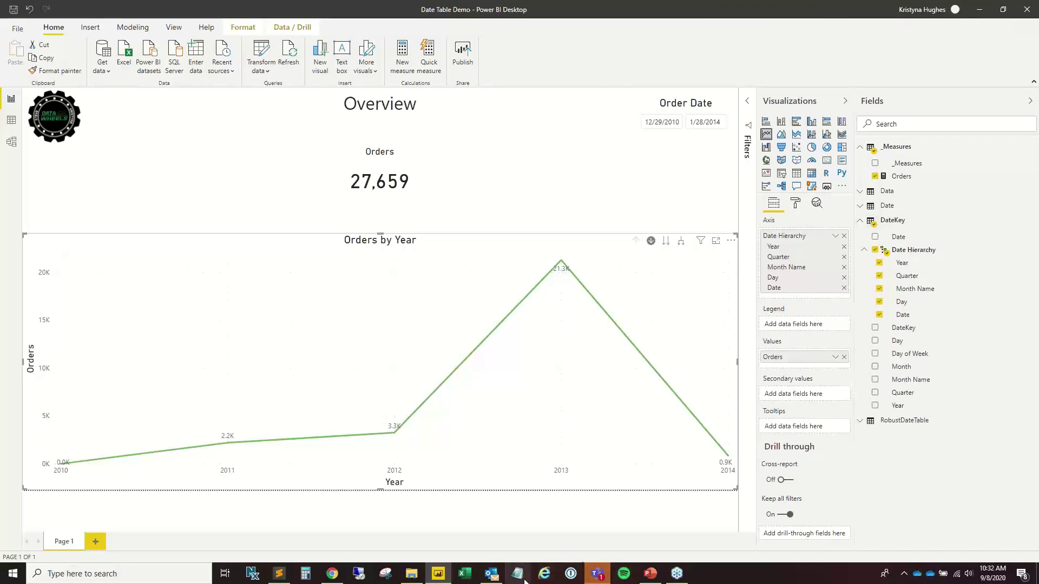
# Switch to PowerPoint, start the slide show from the beginning and advance to the Honing Data Models slide.
pyautogui.click(650, 575)
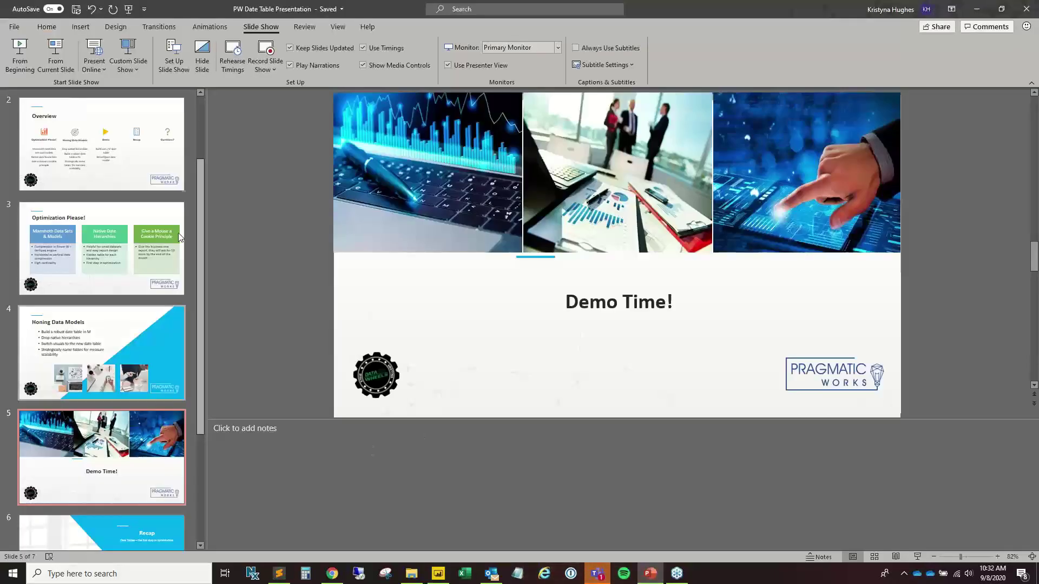
pyautogui.click(18, 54)
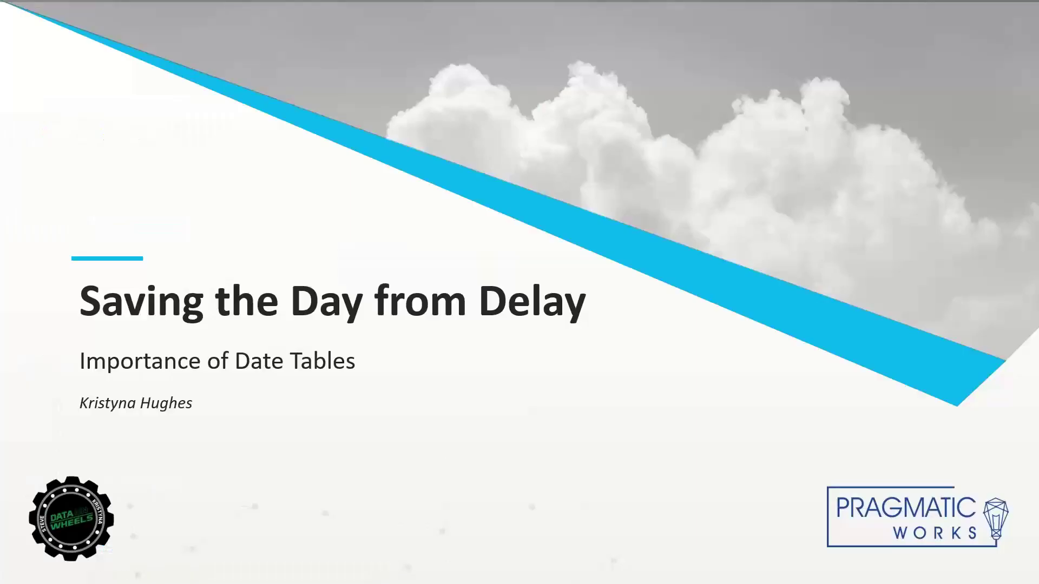
pyautogui.click(353, 270)
pyautogui.click(352, 270)
pyautogui.click(352, 271)
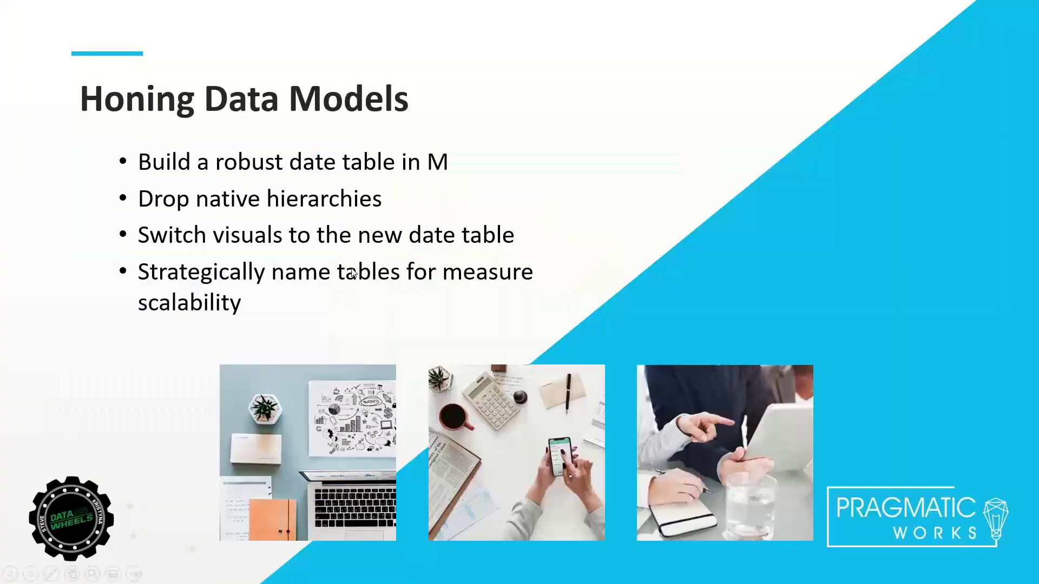
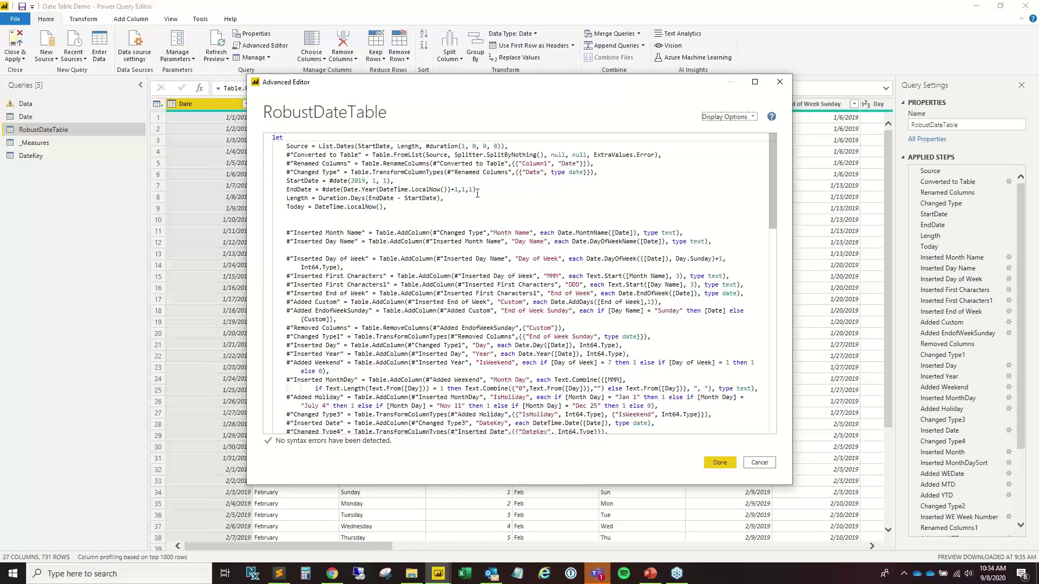
# Highlight the EndDate expression in the RobustDateTable query code and close the Advanced Editor without saving changes.
pyautogui.moveTo(480, 190); pyautogui.dragTo(353, 193)
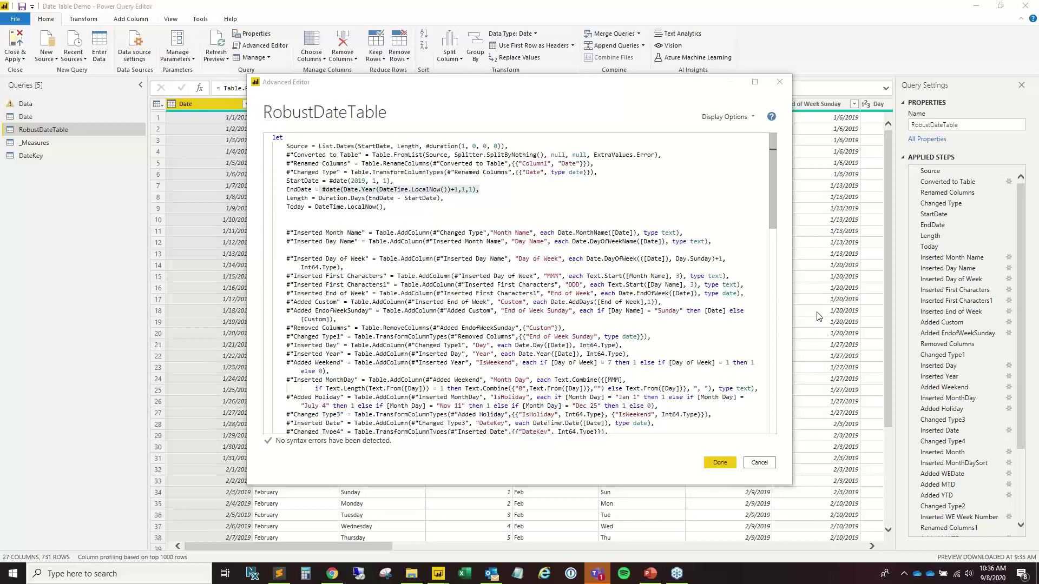
pyautogui.click(759, 463)
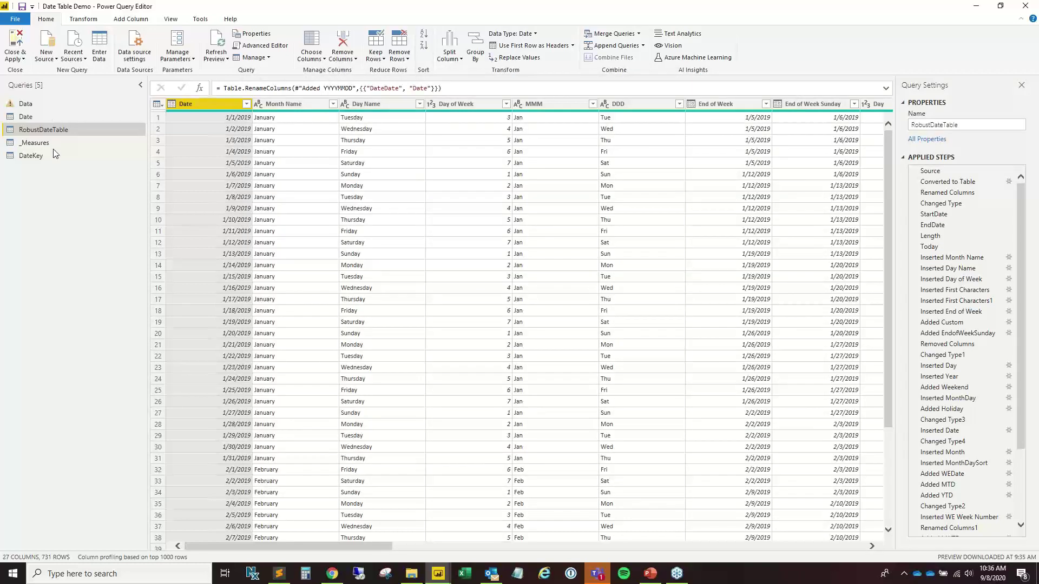
# Start a custom column named Test in the DateKey query.
pyautogui.click(33, 156)
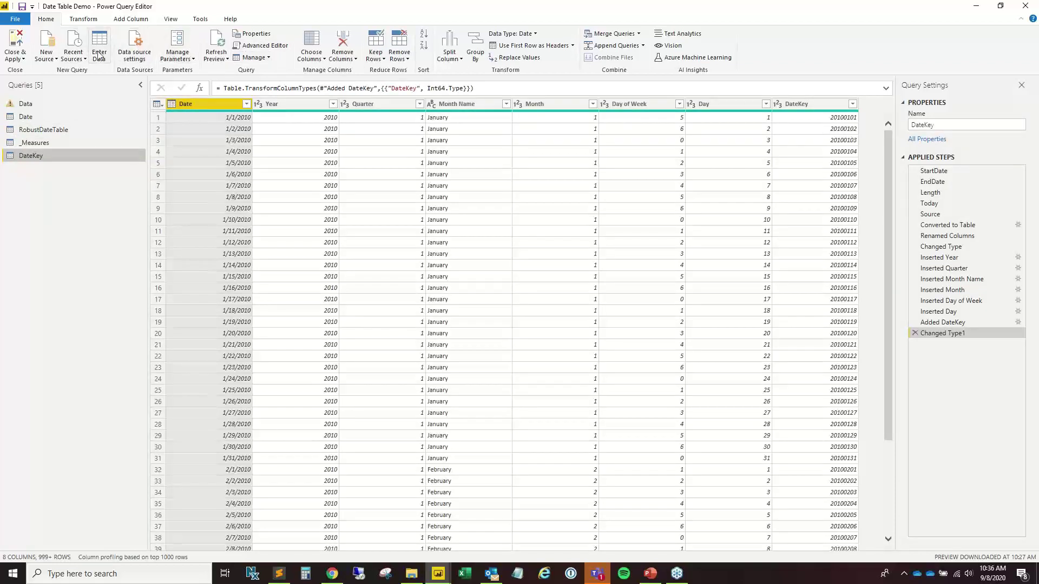
pyautogui.click(115, 20)
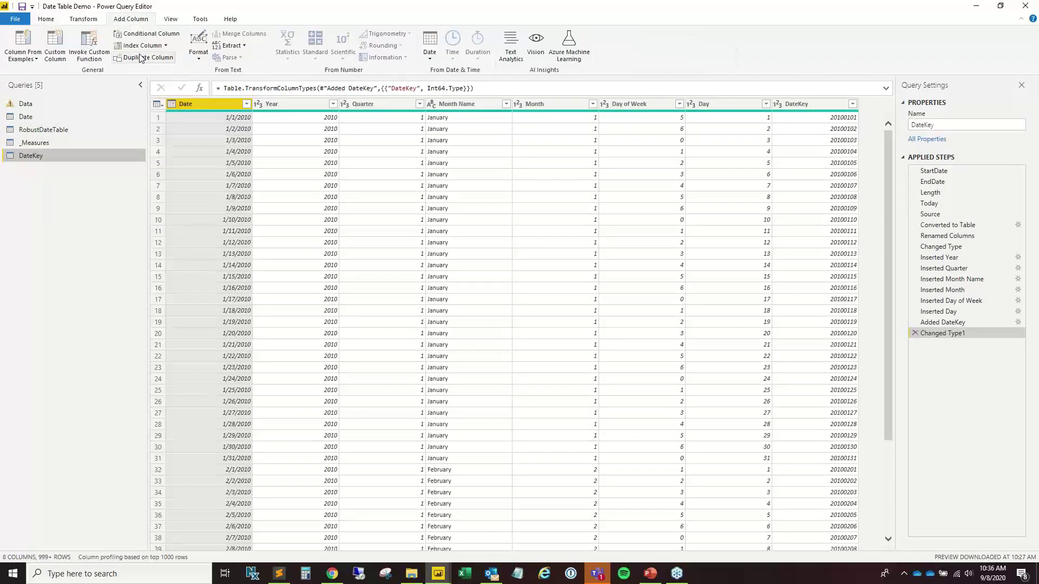
pyautogui.click(55, 50)
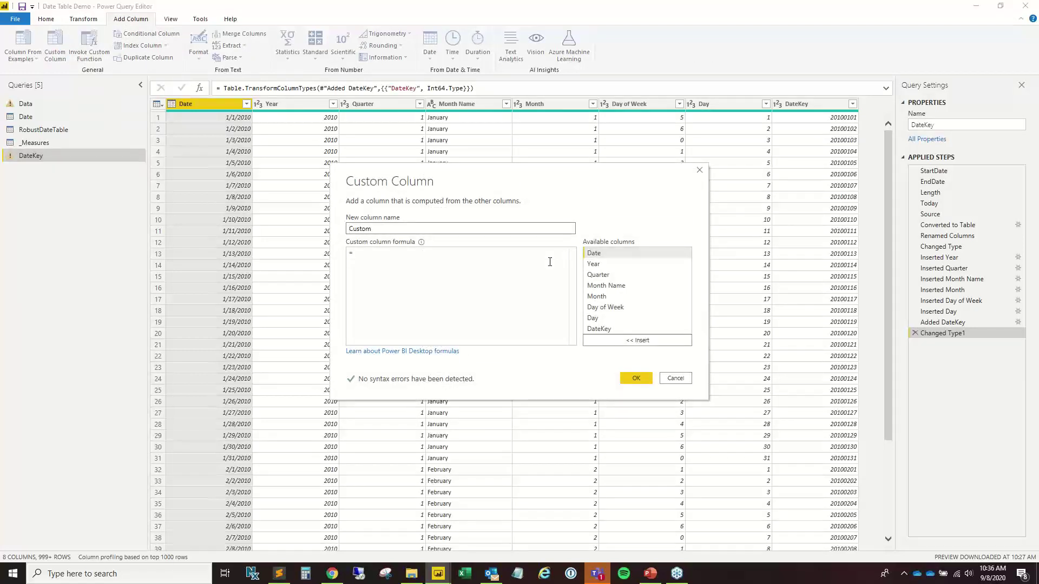
pyautogui.doubleClick(360, 229)
pyautogui.write('Test')
pyautogui.click(497, 305)
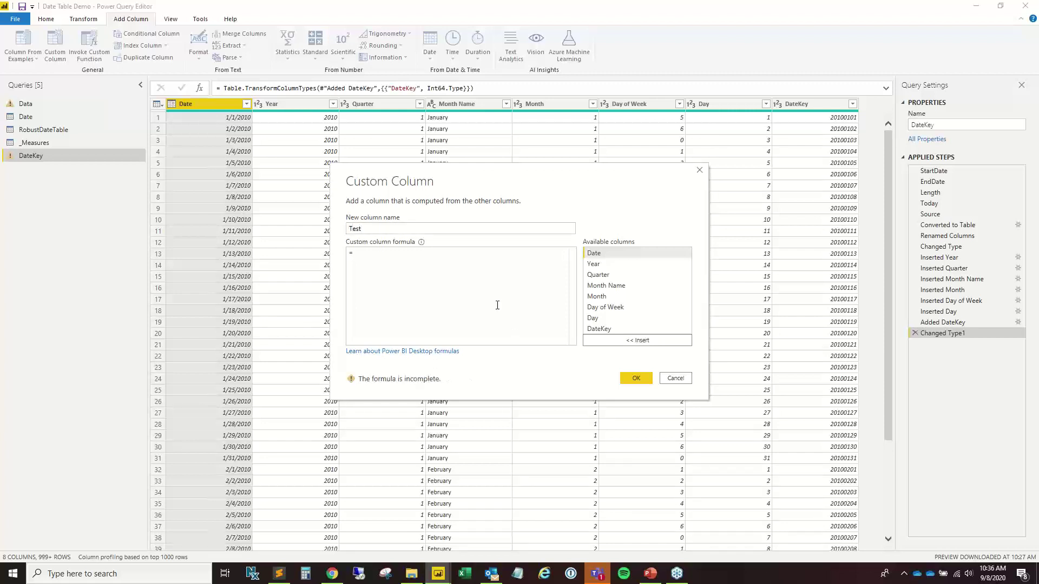
# Begin the Test column's formula with the Date.ToText function.
pyautogui.write('Date.')
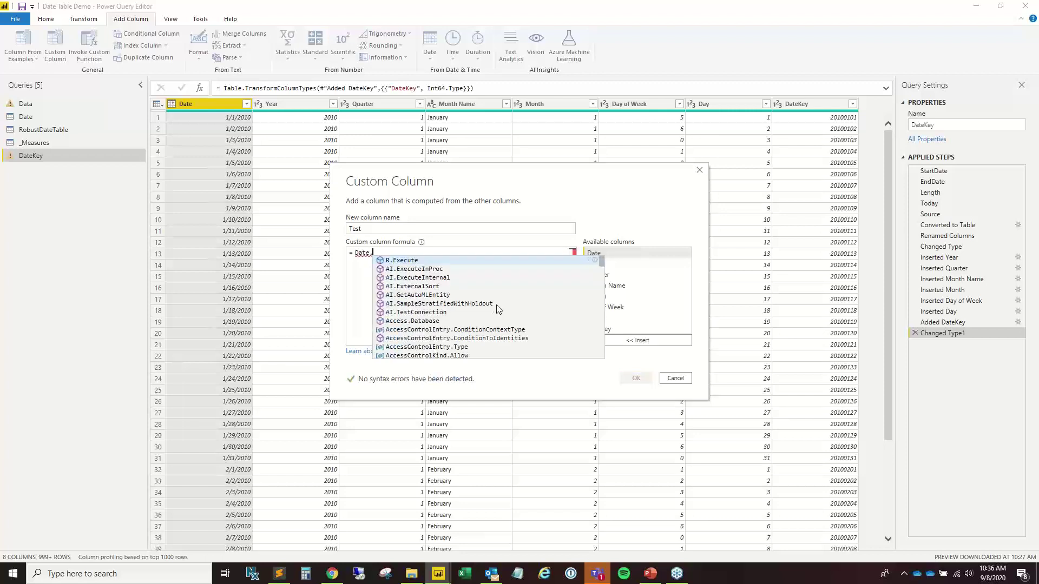
pyautogui.write('ToT')
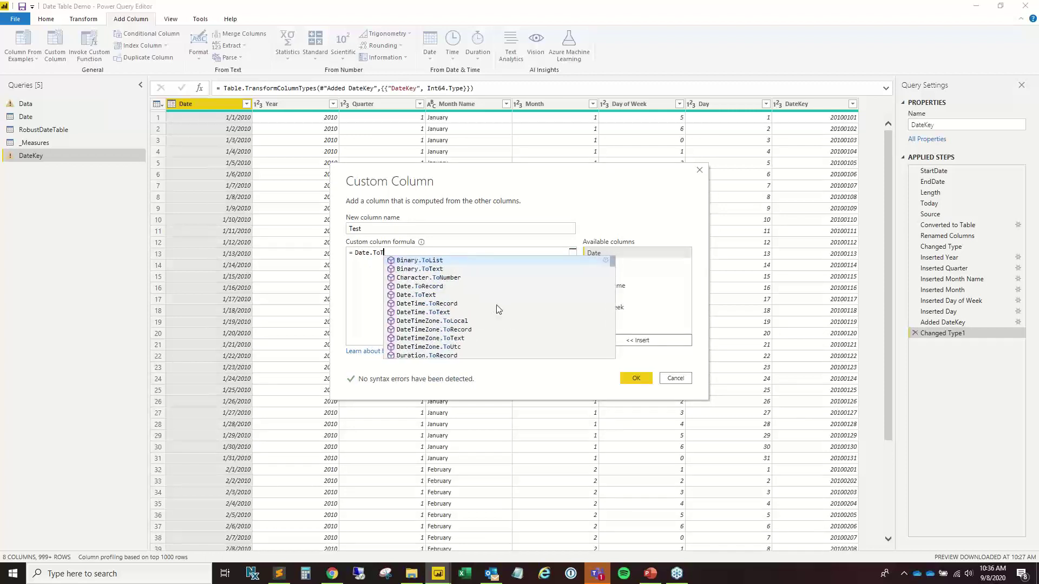
pyautogui.write('ext(')
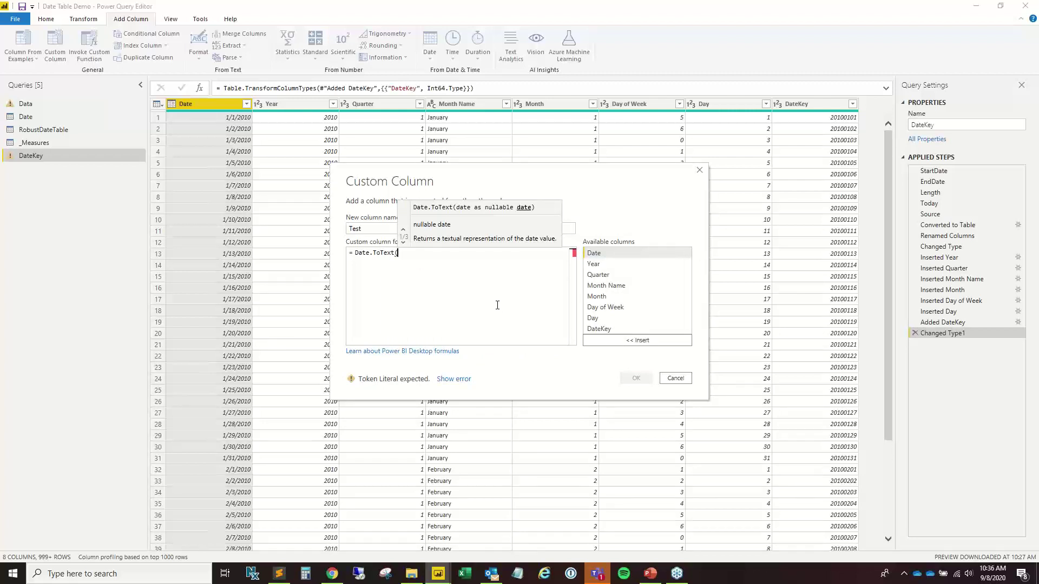
pyautogui.write('Date')
pyautogui.press('Down')
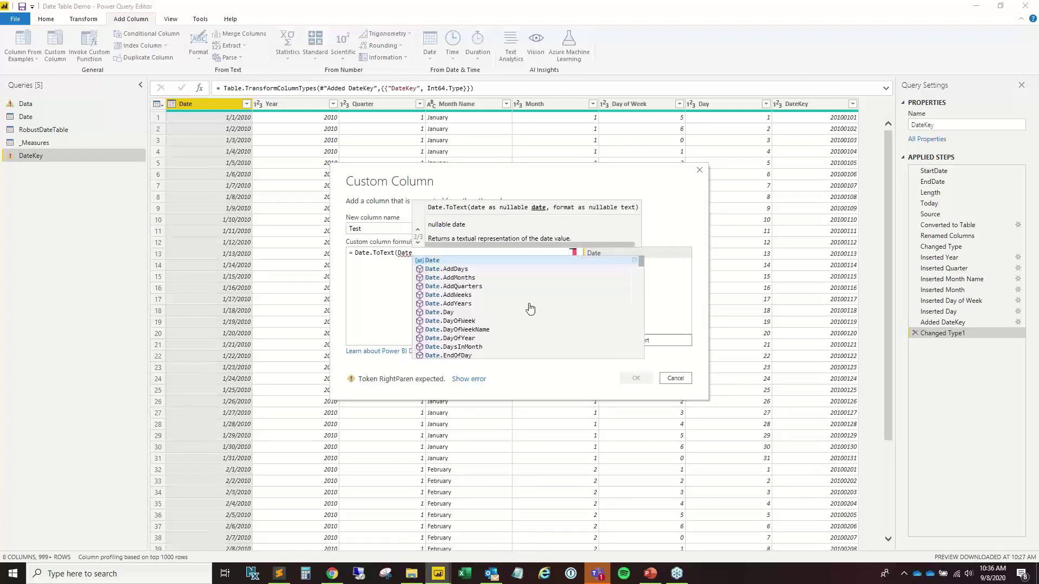
pyautogui.press('Escape')
pyautogui.press('BackSpace')
pyautogui.press('BackSpace')
pyautogui.press('BackSpace')
pyautogui.press('BackSpace')
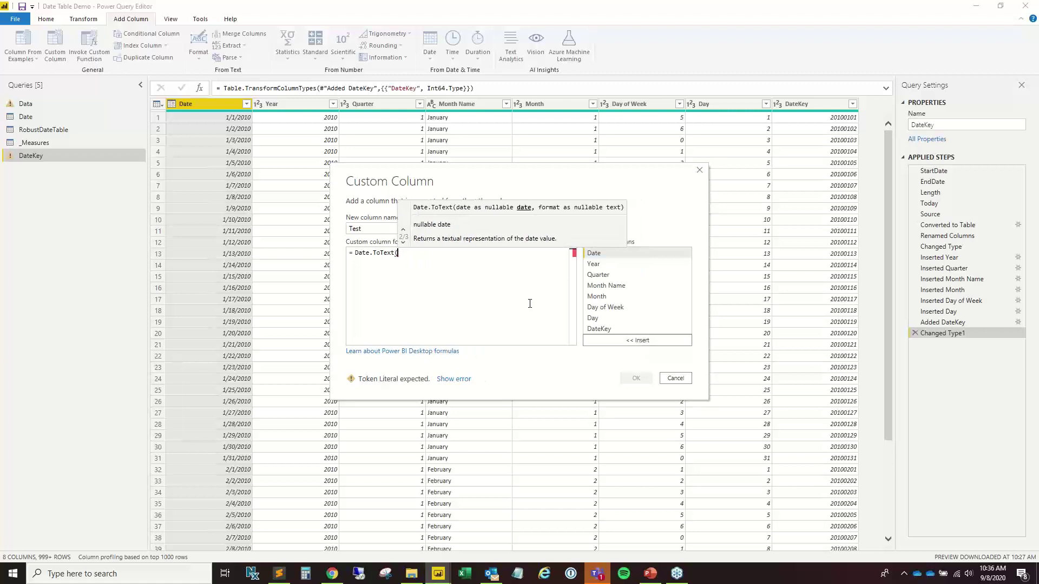
# Complete the formula as Date.ToText([Date],"yyyymmdd") and add the Test column to DateKey.
pyautogui.write('[')
pyautogui.press('Tab')
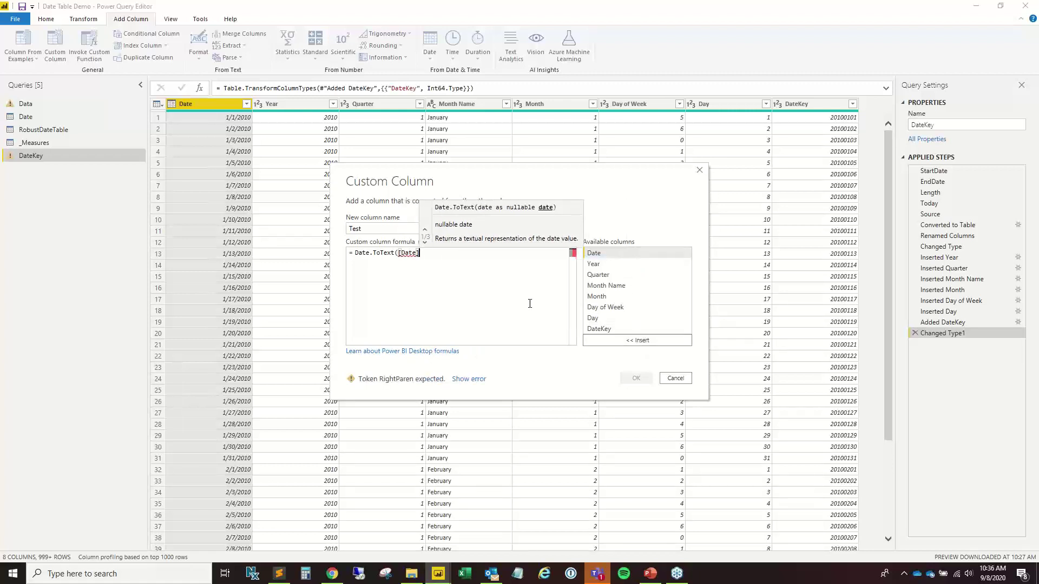
pyautogui.press('Down')
pyautogui.write(',')
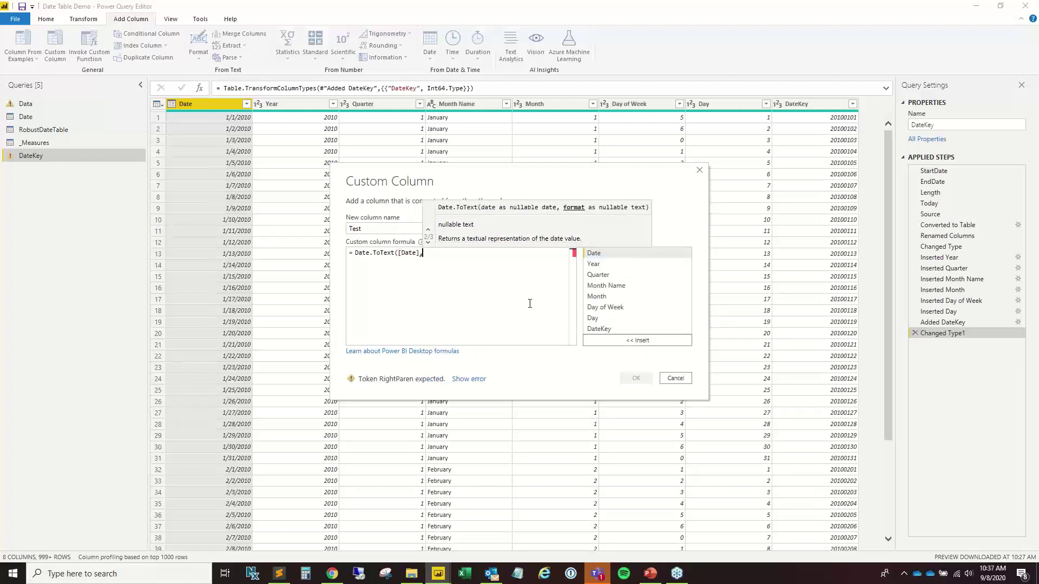
pyautogui.write('"yyyy"mmdd')
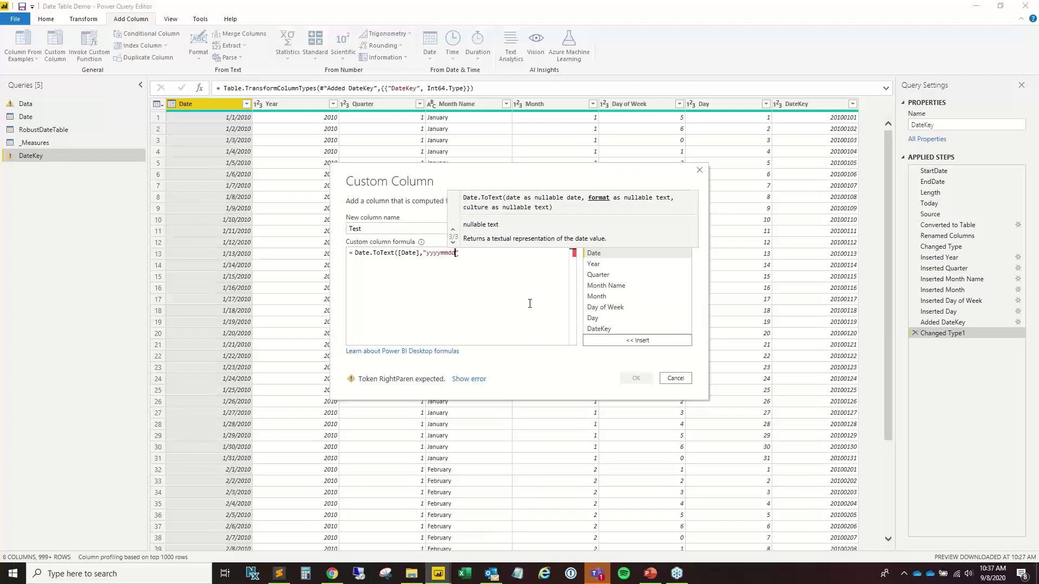
pyautogui.write('")')
pyautogui.press('Return')
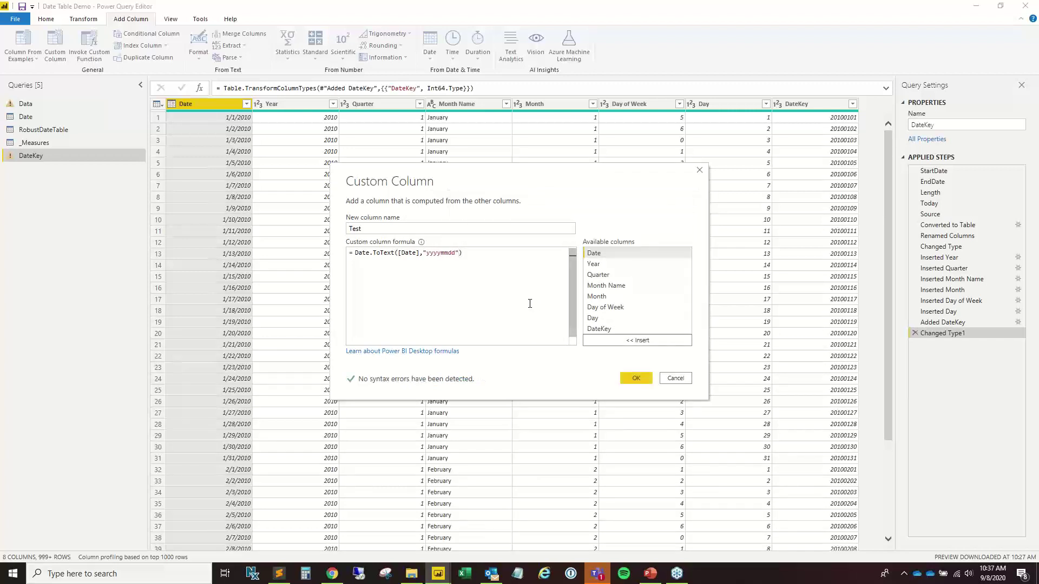
pyautogui.click(633, 376)
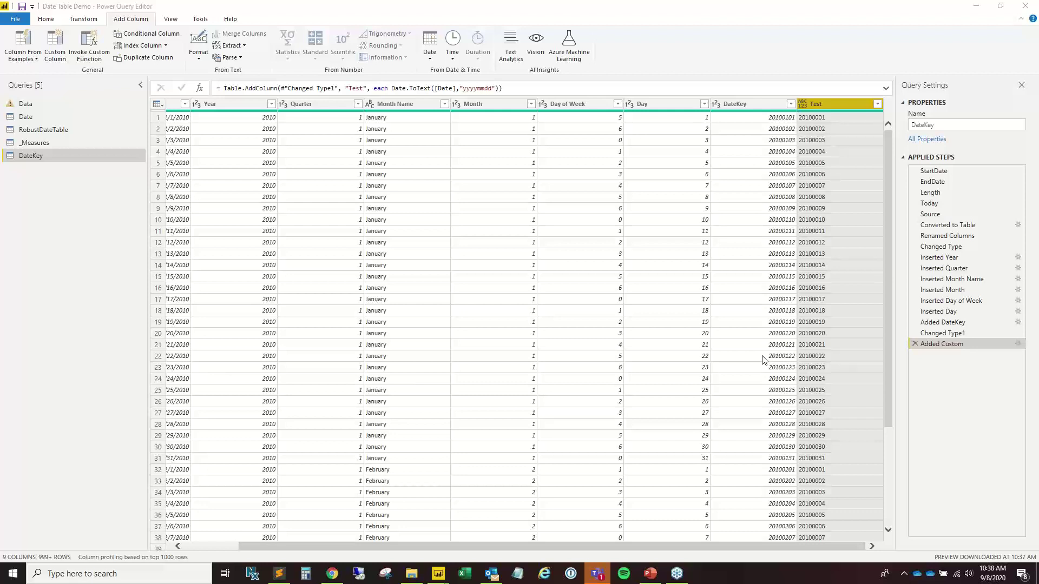
# Minimize the query editor to return to the report and remove Date Hierarchy from the line chart's axis.
pyautogui.click(976, 5)
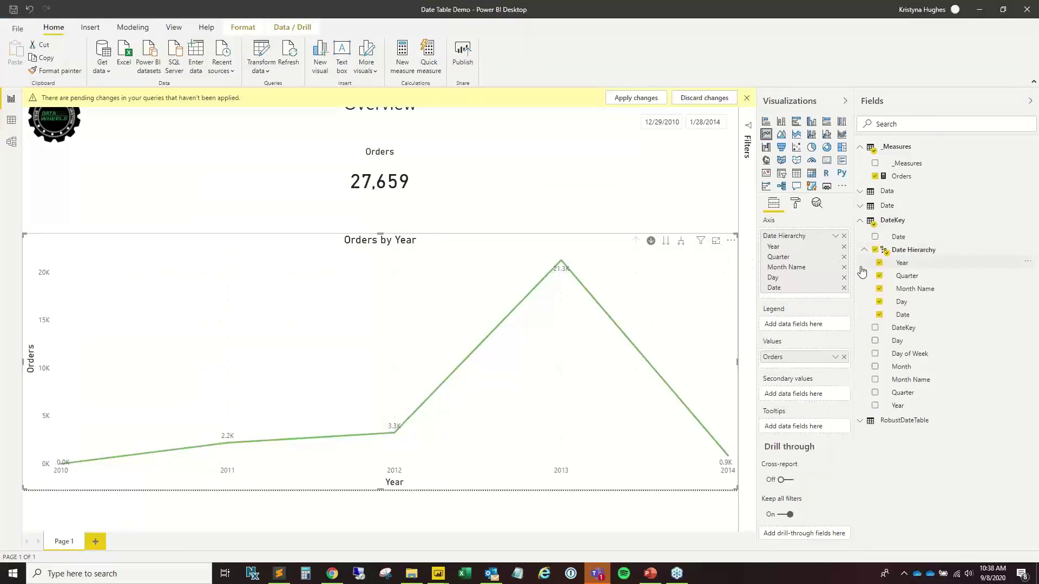
pyautogui.click(875, 250)
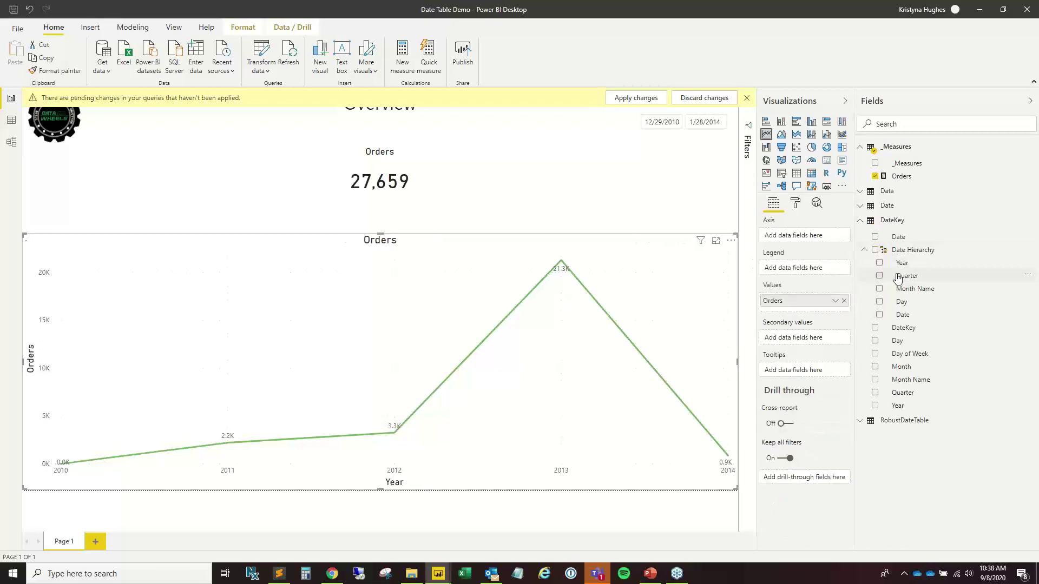
# Build the line chart's axis from DateKey's Year, Month Name and Day fields, in that order, leaving the legend empty.
pyautogui.click(876, 406)
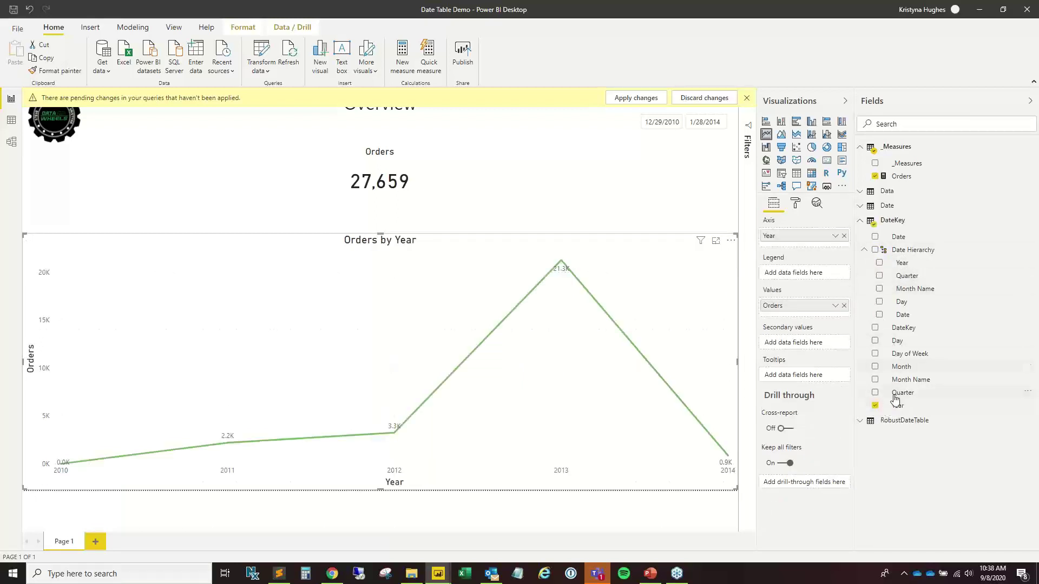
pyautogui.click(875, 380)
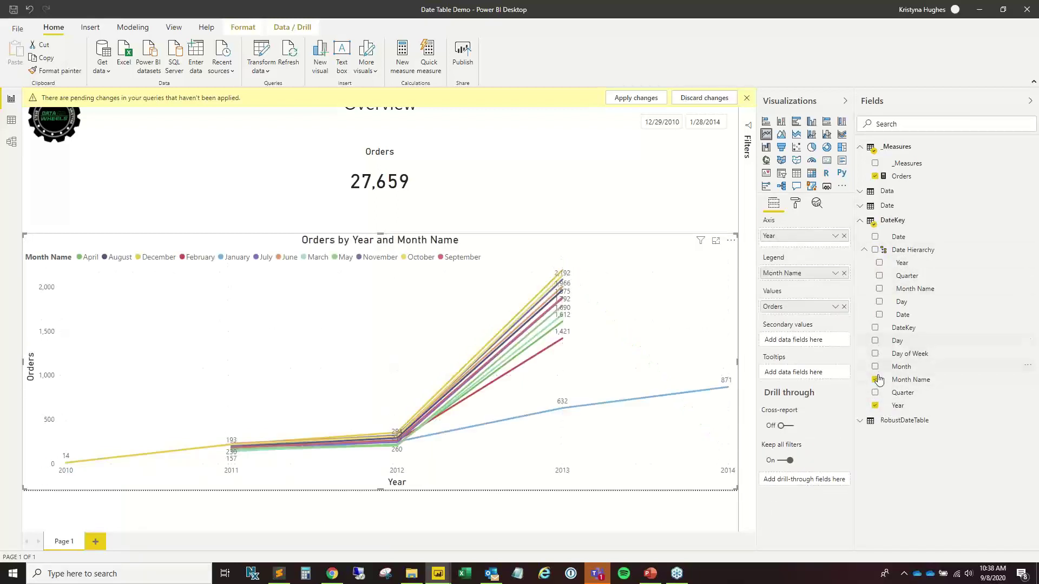
pyautogui.click(875, 341)
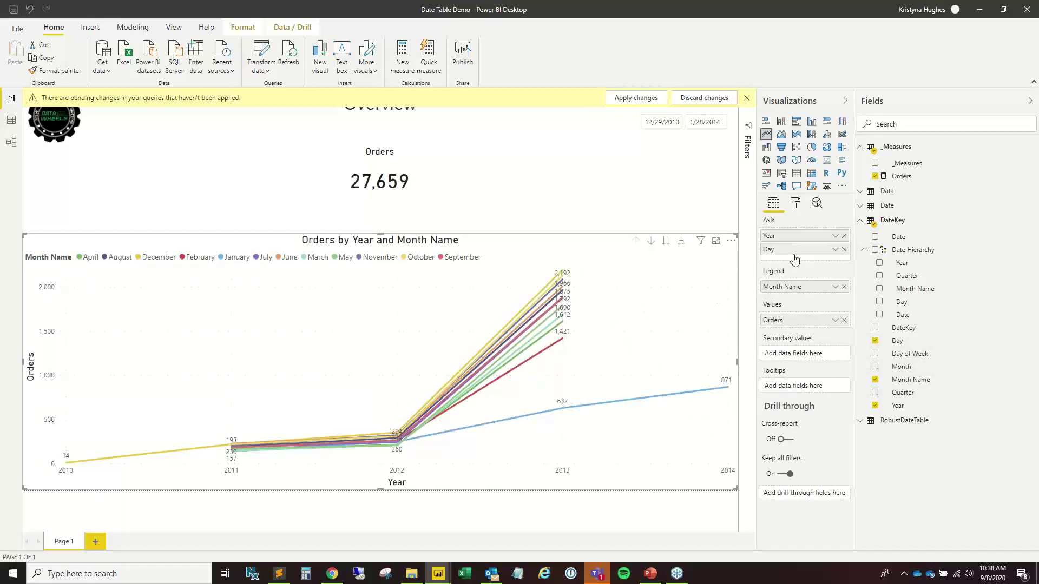
pyautogui.moveTo(811, 253); pyautogui.dragTo(812, 254)
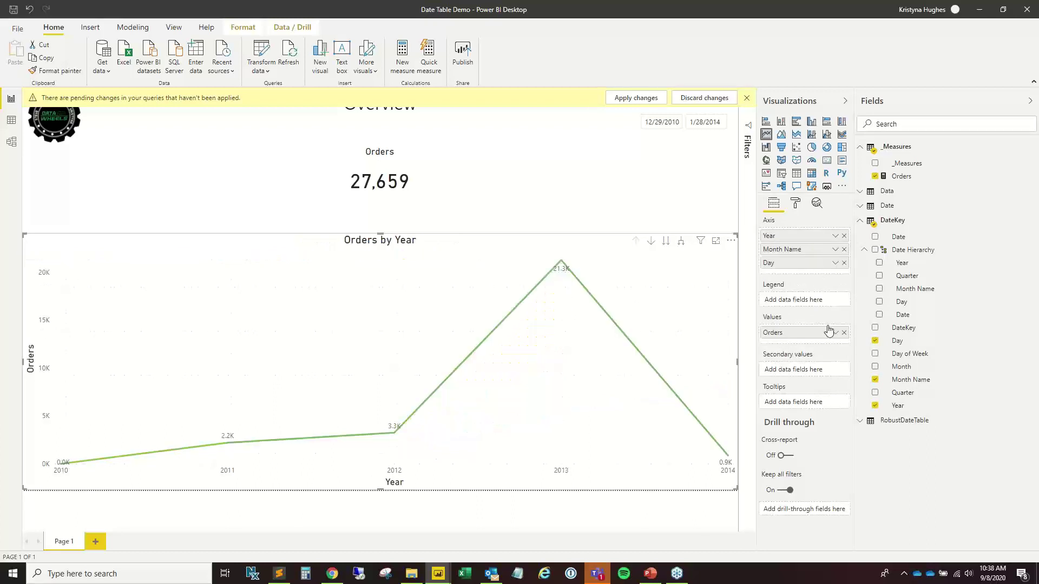
# Expand the line chart one level down to Month Name and drill back up to Year.
pyautogui.click(682, 242)
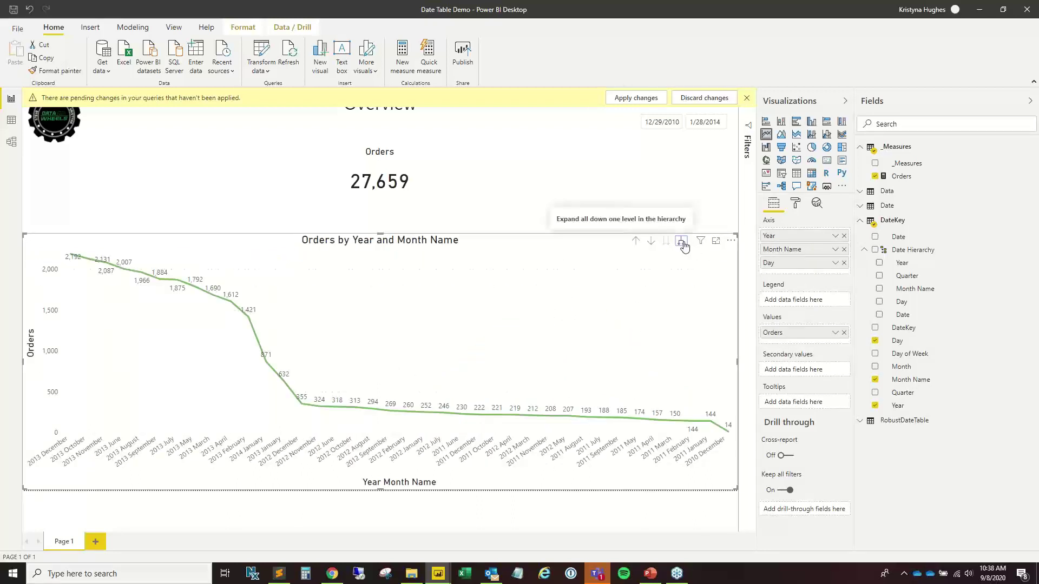
pyautogui.click(636, 241)
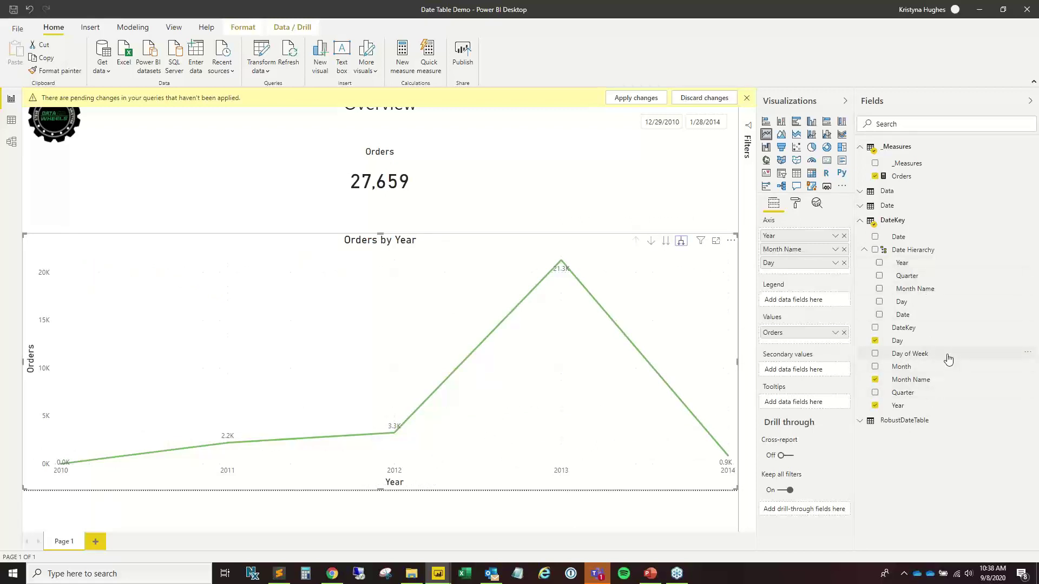
pyautogui.click(950, 392)
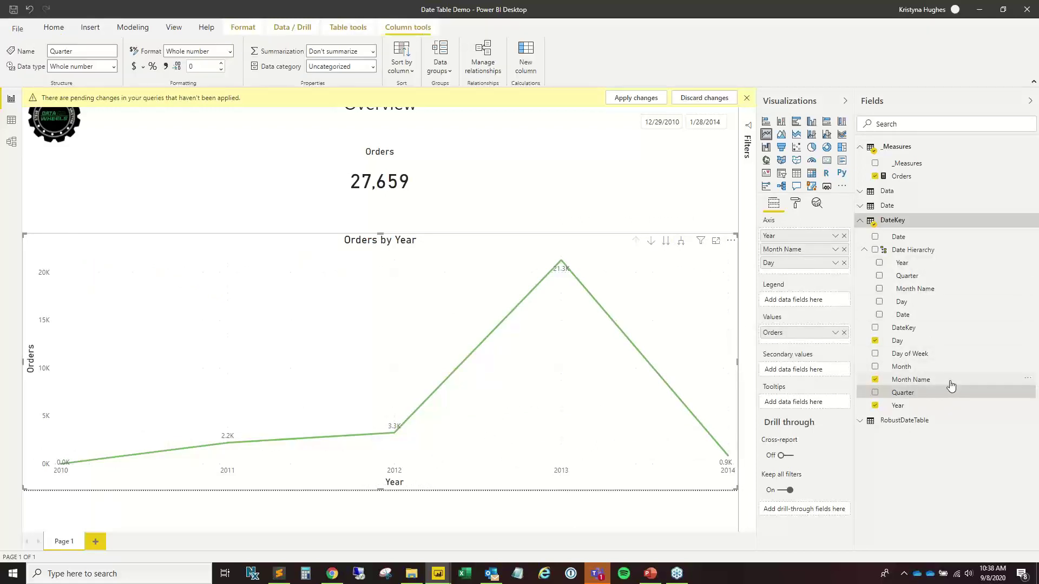
pyautogui.click(951, 381)
pyautogui.click(731, 240)
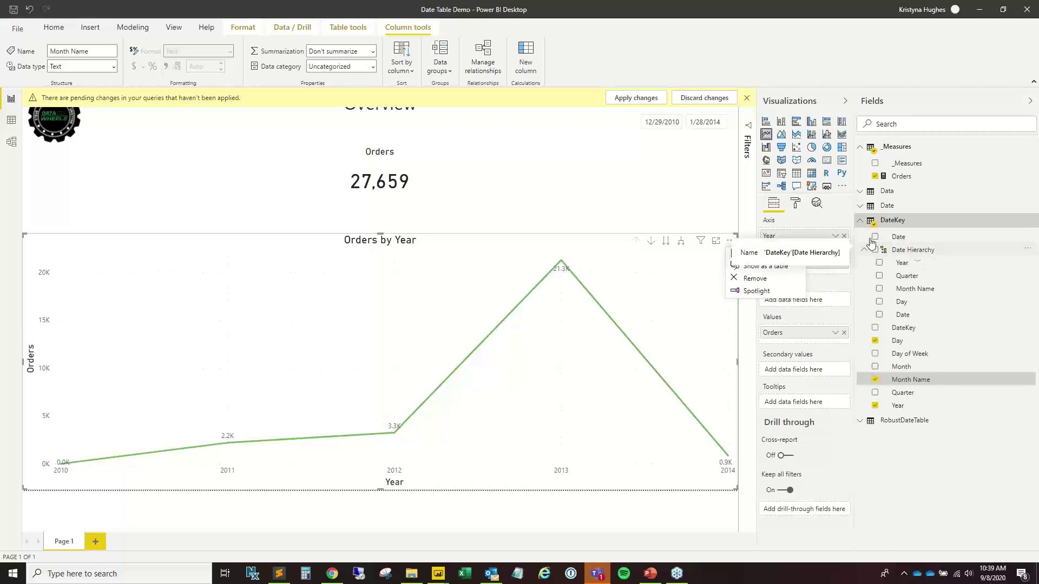
pyautogui.click(806, 221)
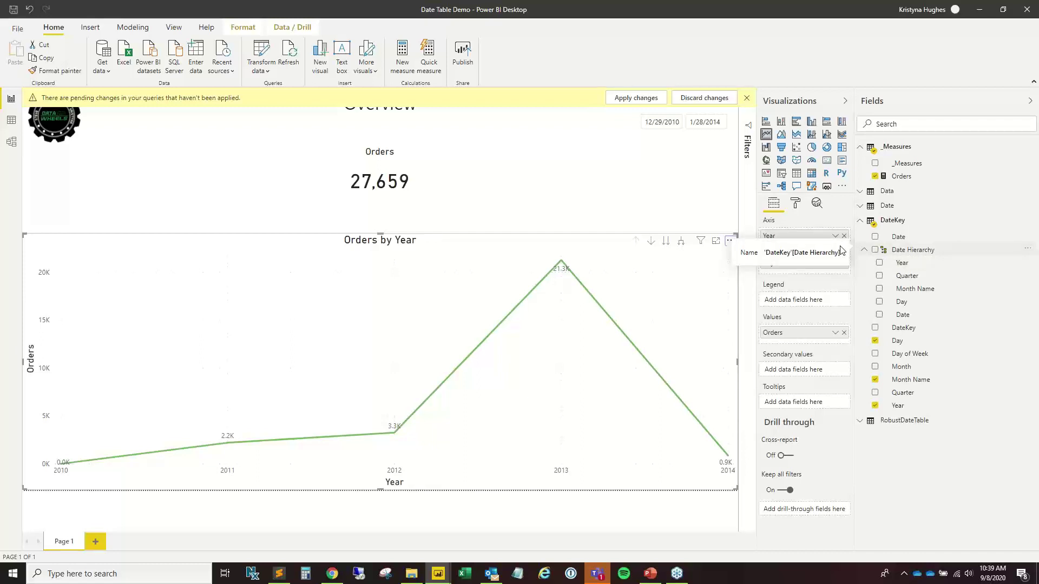
# In the data model, create a relationship from DueDateKey in the Data table to DateKey in the DateKey table.
pyautogui.click(11, 141)
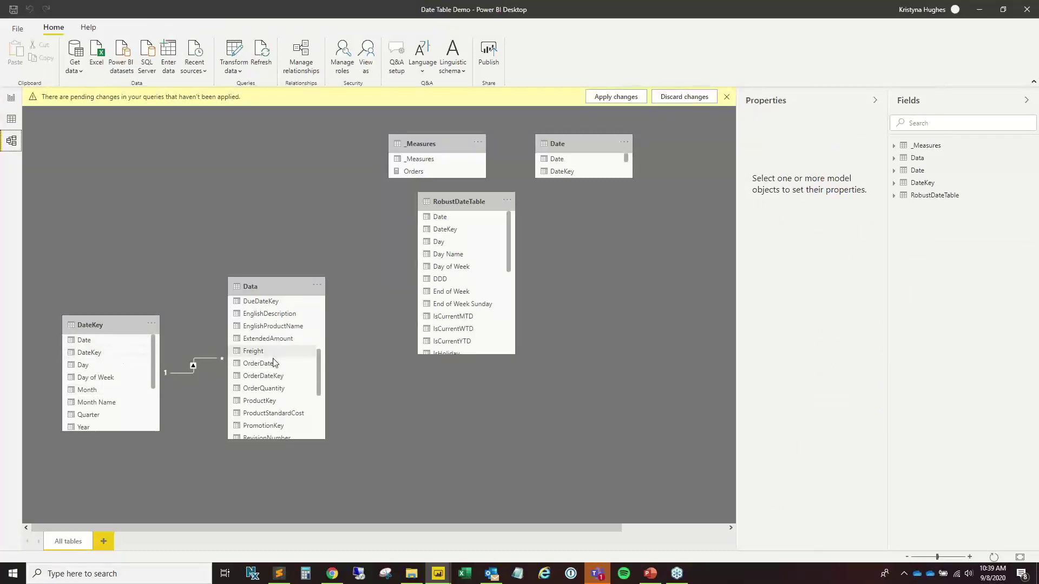
pyautogui.scroll(1, 273, 323)
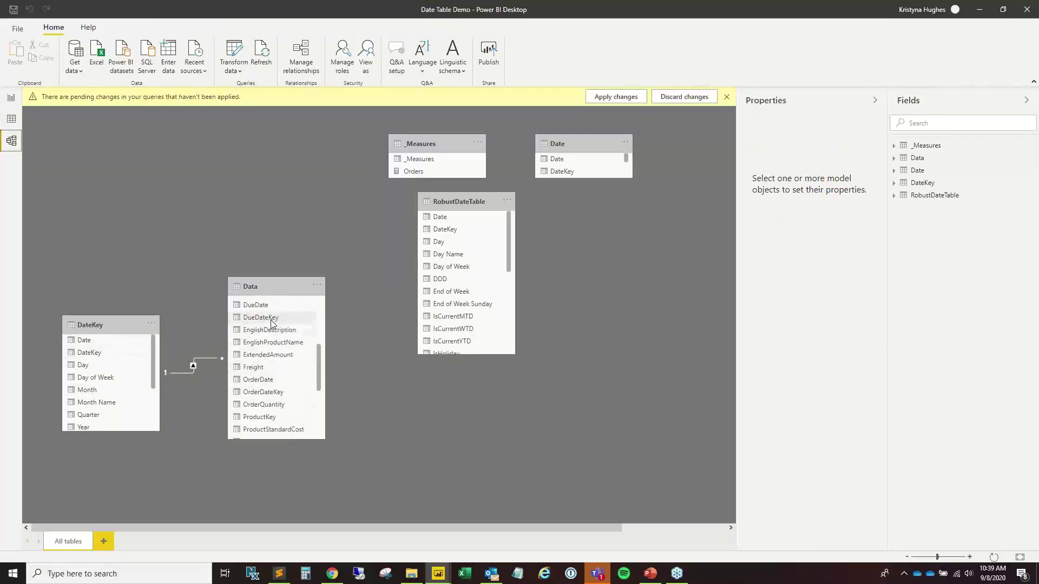
pyautogui.moveTo(265, 318); pyautogui.dragTo(134, 356)
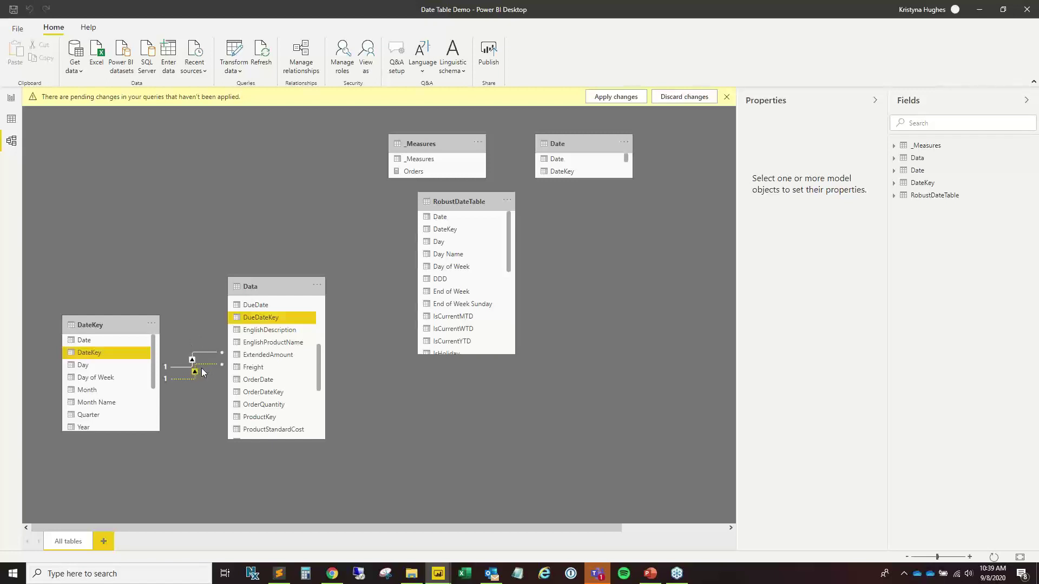
# Return to the report and review the Orders measure's formula, dismissing the pending changes notice.
pyautogui.click(11, 98)
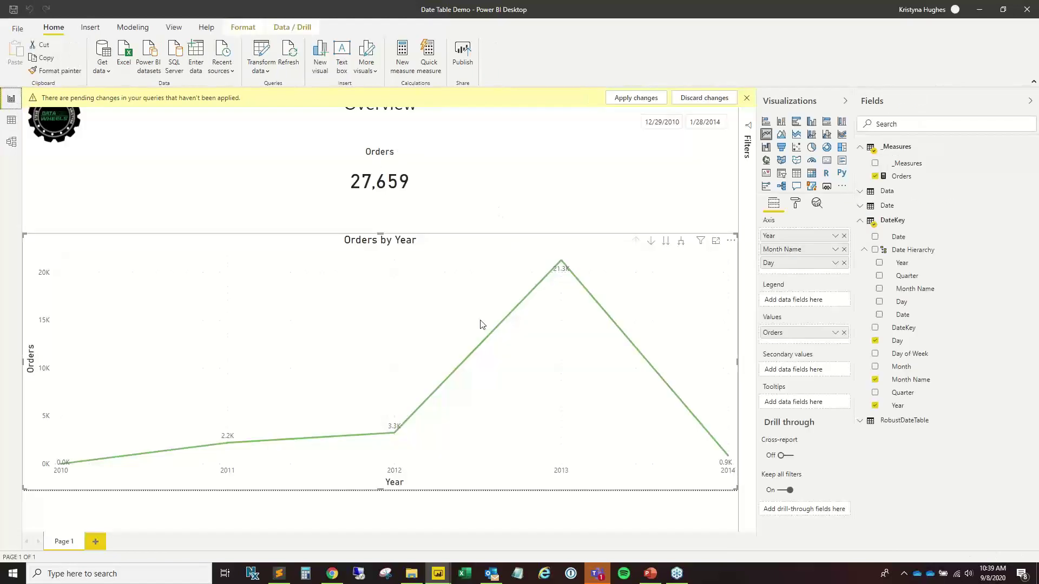
pyautogui.click(901, 176)
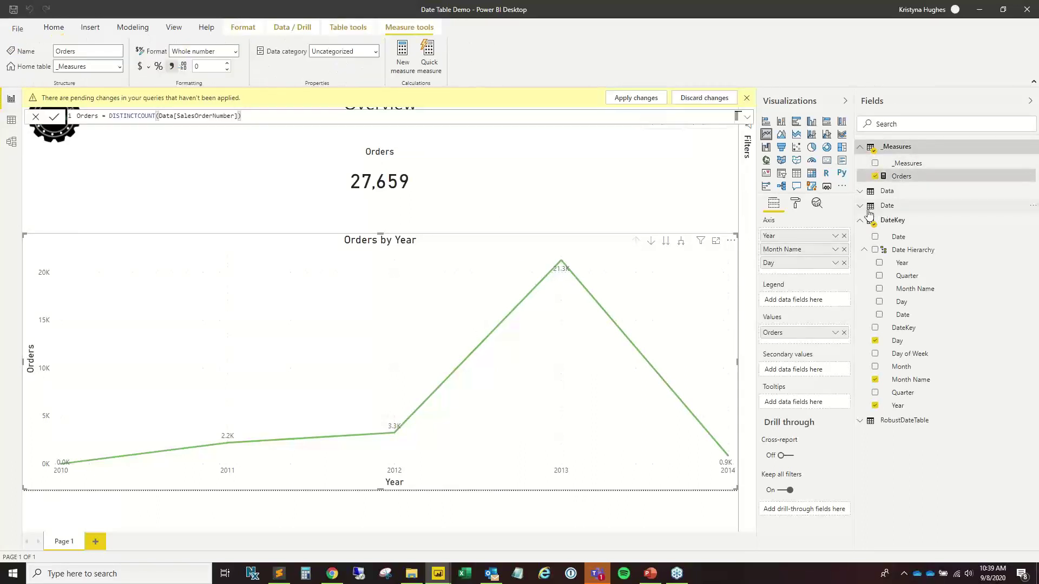
pyautogui.click(747, 98)
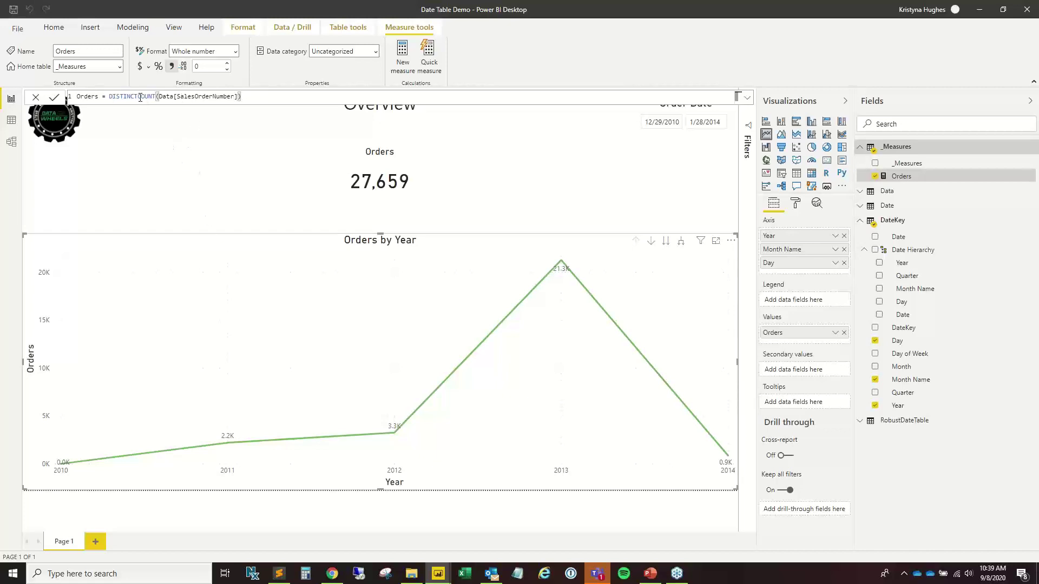
# Create a measure in the _Measures table named Orders By Due Date, starting its formula with CALCULATE([Orders],.
pyautogui.rightClick(899, 147)
pyautogui.click(913, 164)
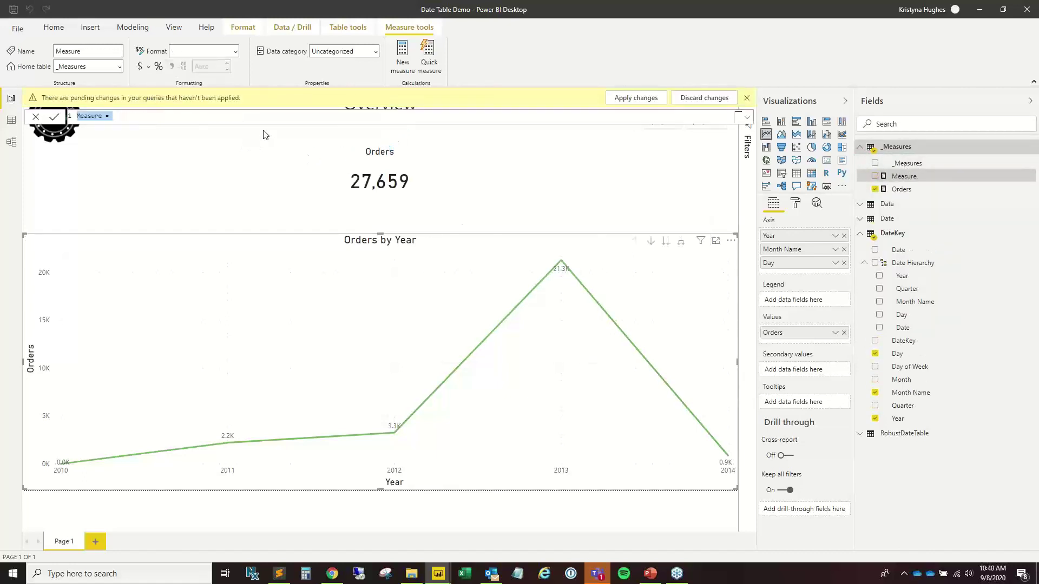
pyautogui.write('Orderb')
pyautogui.press('BackSpace')
pyautogui.write('By Due Date = CALCULATE(')
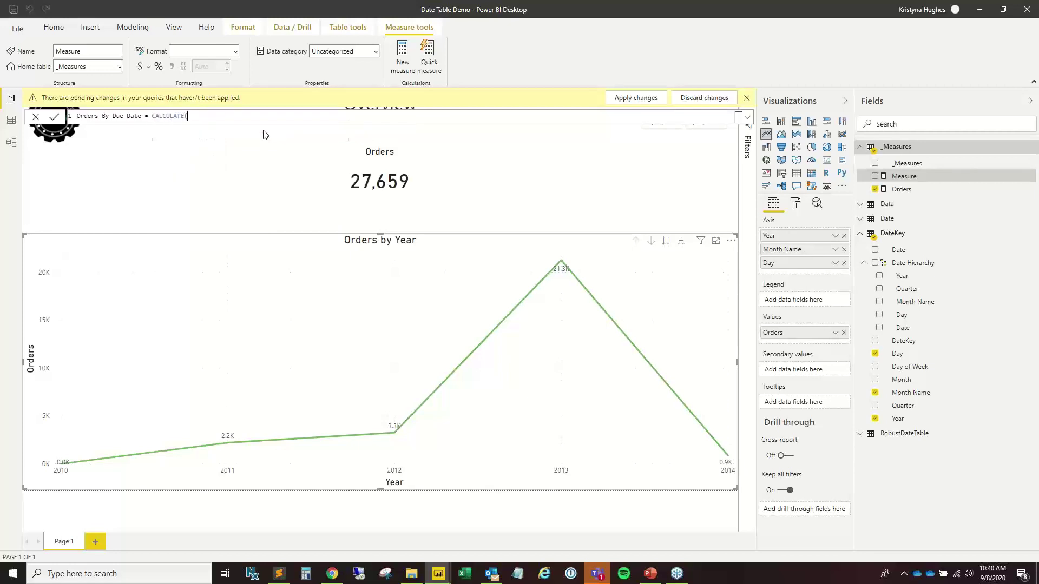
pyautogui.write('[Orders],')
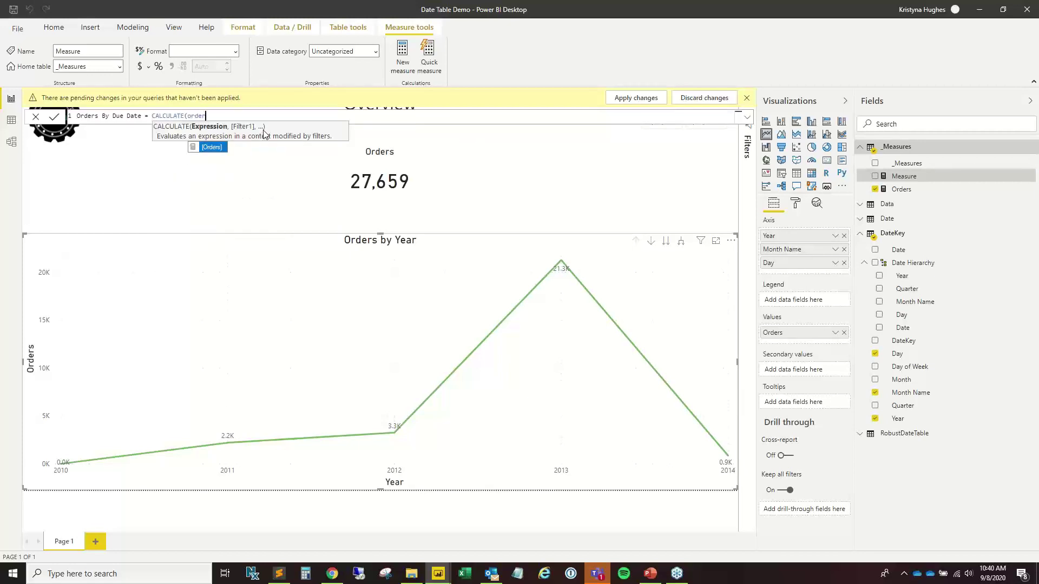
# Add USERELATIONSHIP as the formula's filter, with Data[DueDateKey] as the first column.
pyautogui.write('USER')
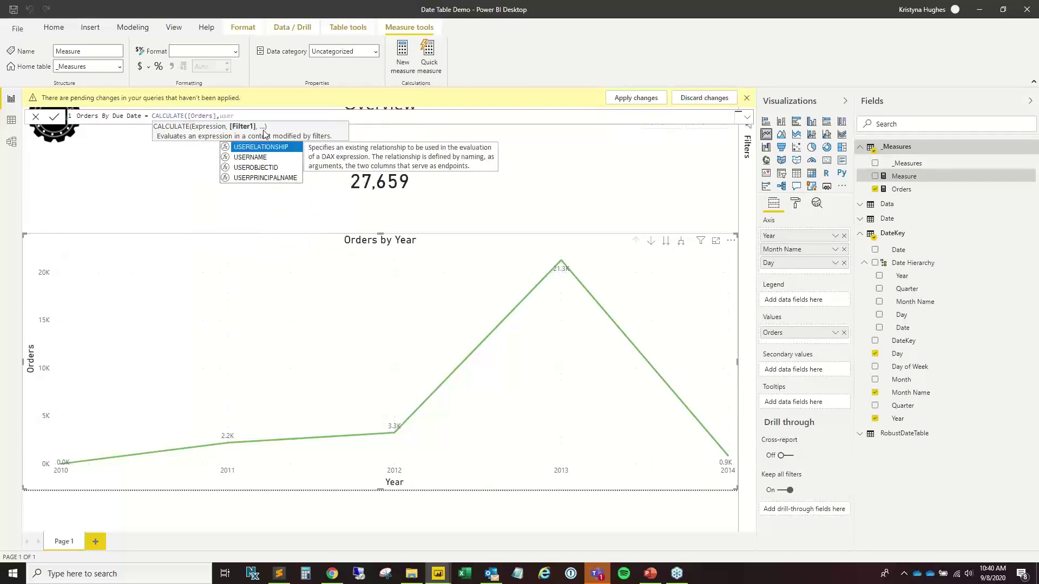
pyautogui.press('Tab')
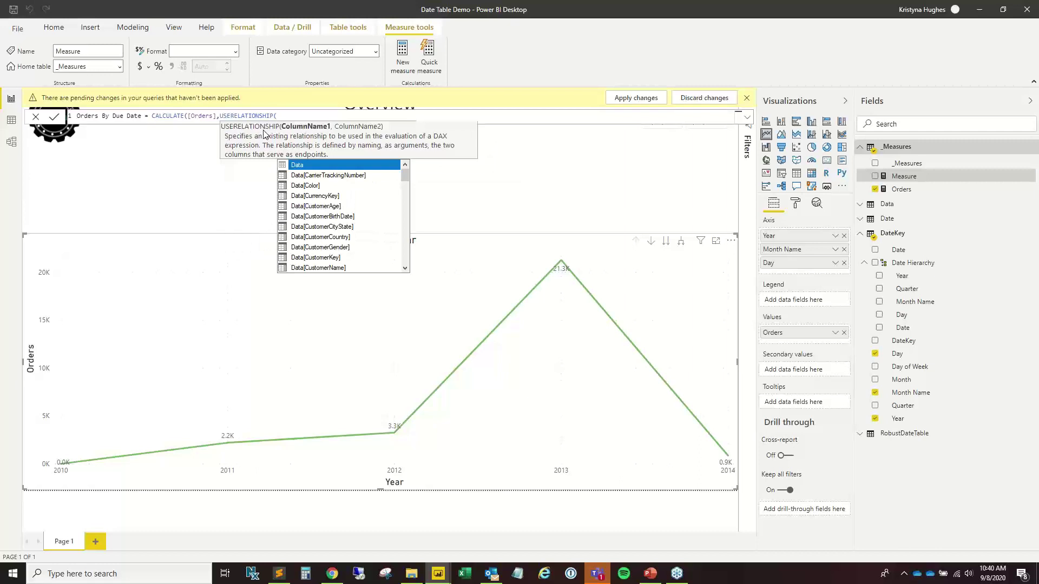
pyautogui.write('due')
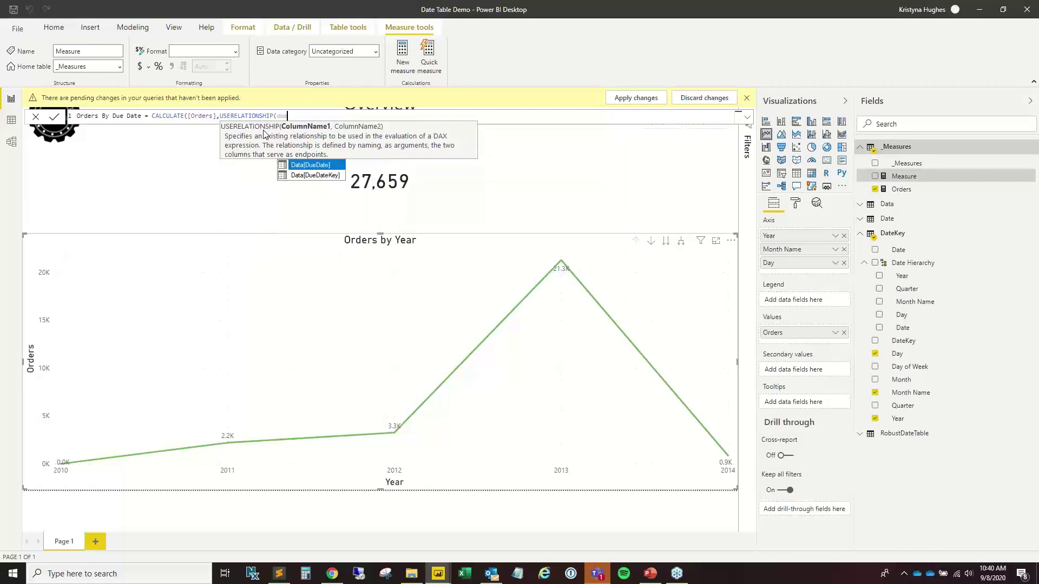
pyautogui.press('Down')
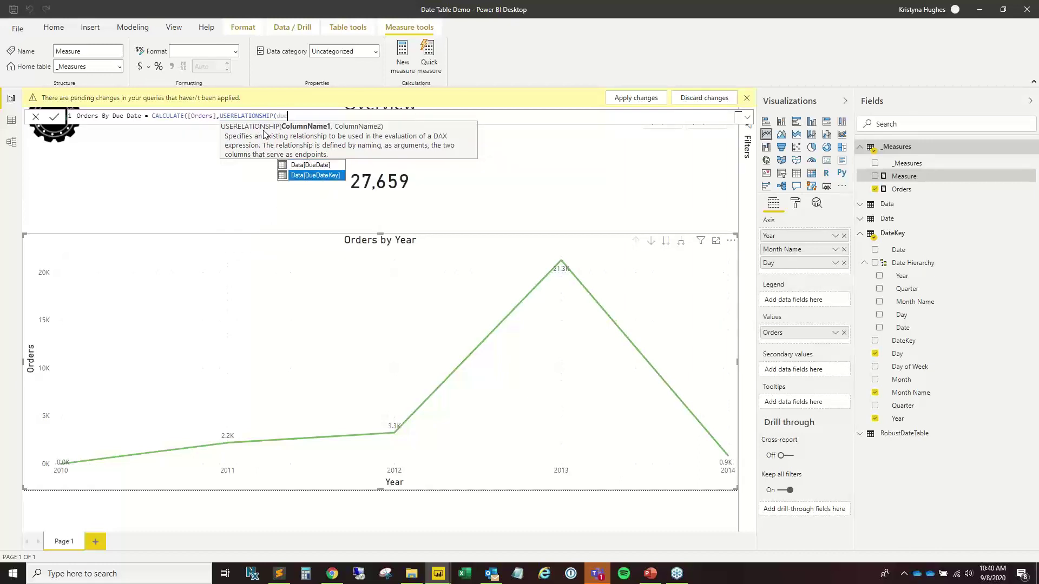
pyautogui.press('Tab')
pyautogui.write(',')
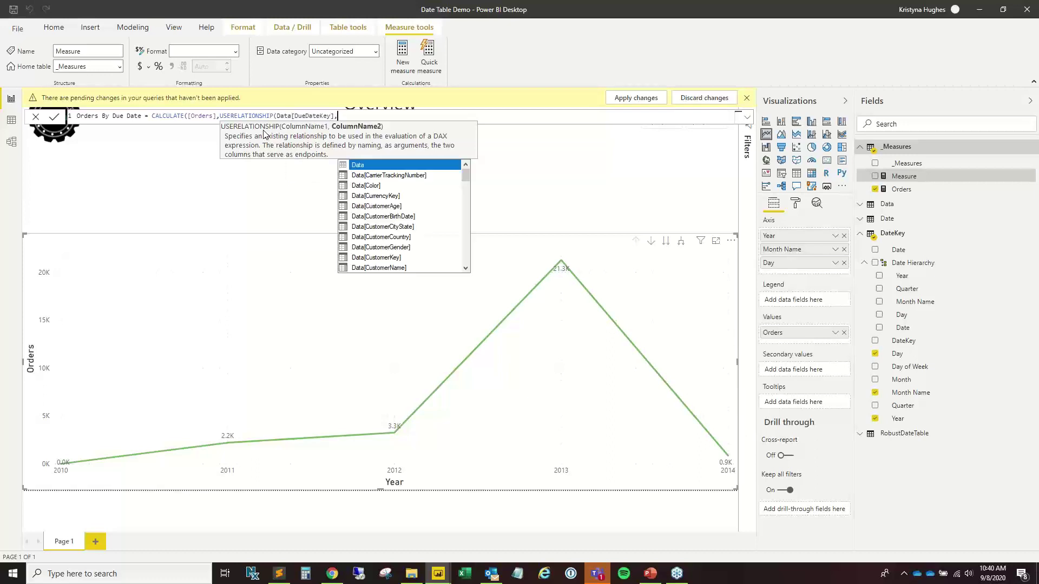
# Complete the formula with DateKey[DateKey] as the second column, commit the measure and add Orders By Due Date to the line chart's values.
pyautogui.write('datekey')
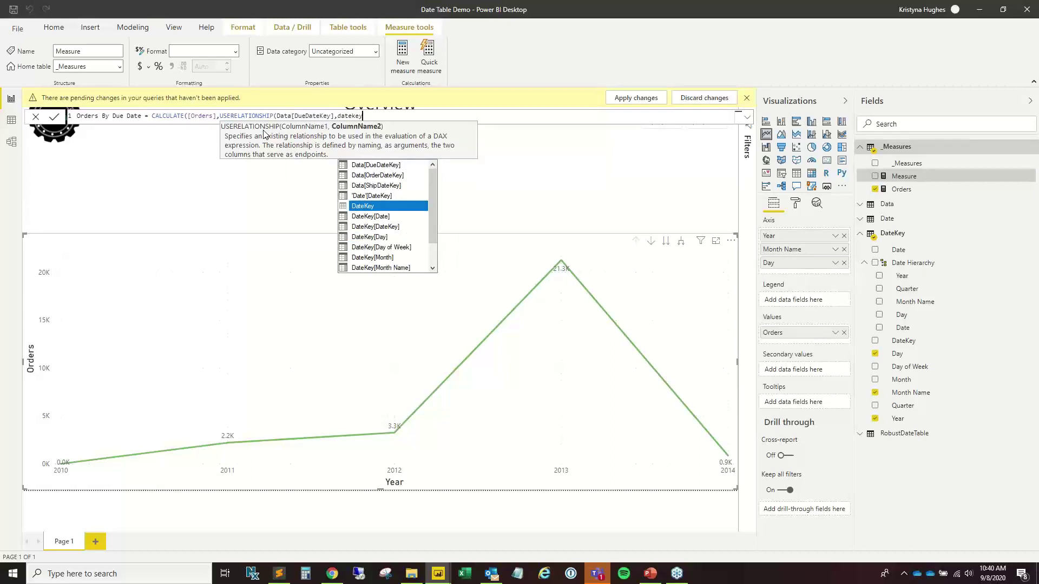
pyautogui.press('Down')
pyautogui.press('Down')
pyautogui.press('Tab')
pyautogui.write(')')
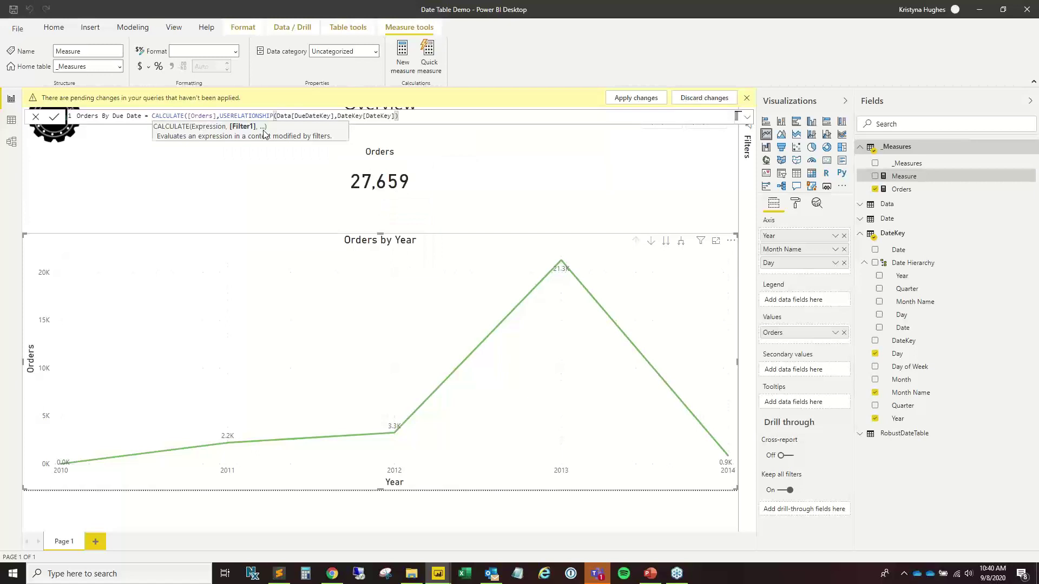
pyautogui.write(')')
pyautogui.press('Return')
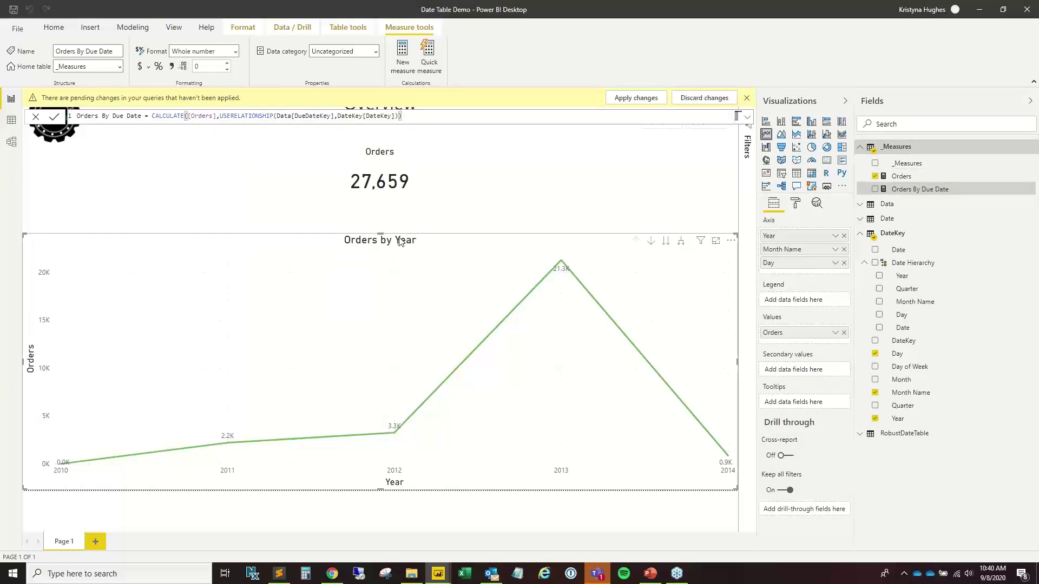
pyautogui.click(875, 189)
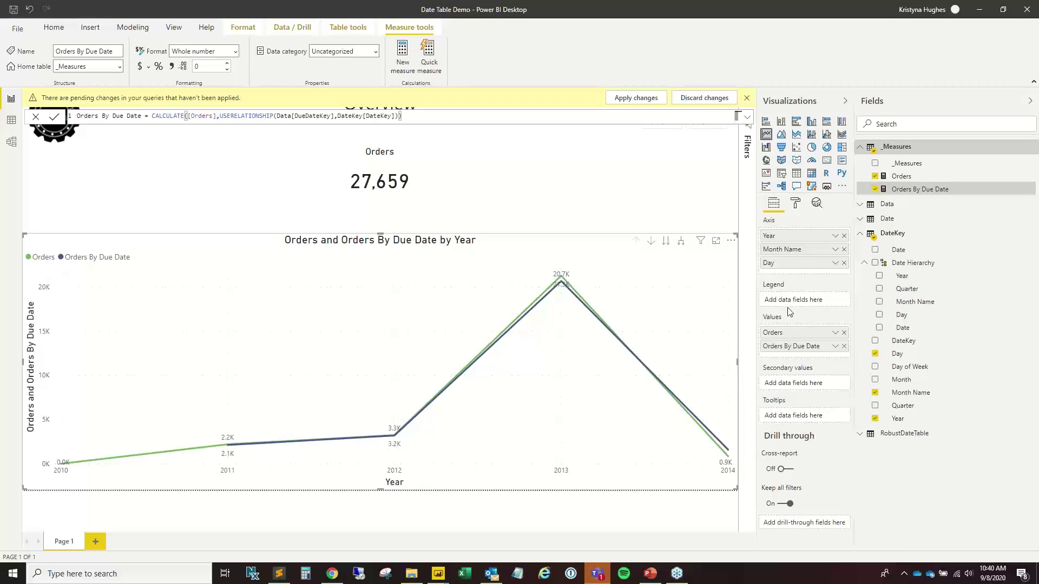
# Set the DateKey table's Month Name column to sort by the Month column.
pyautogui.click(918, 383)
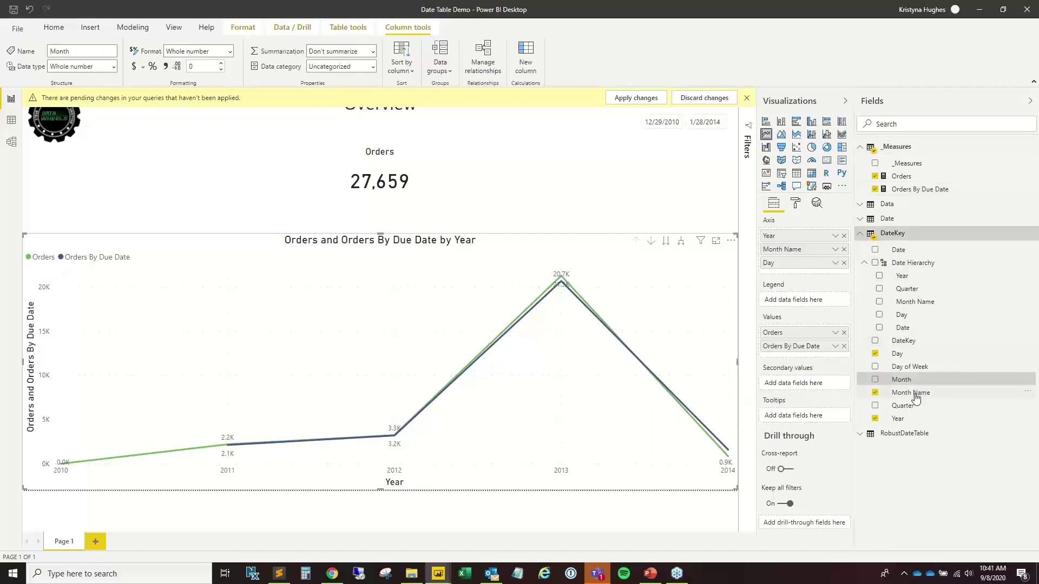
pyautogui.click(913, 393)
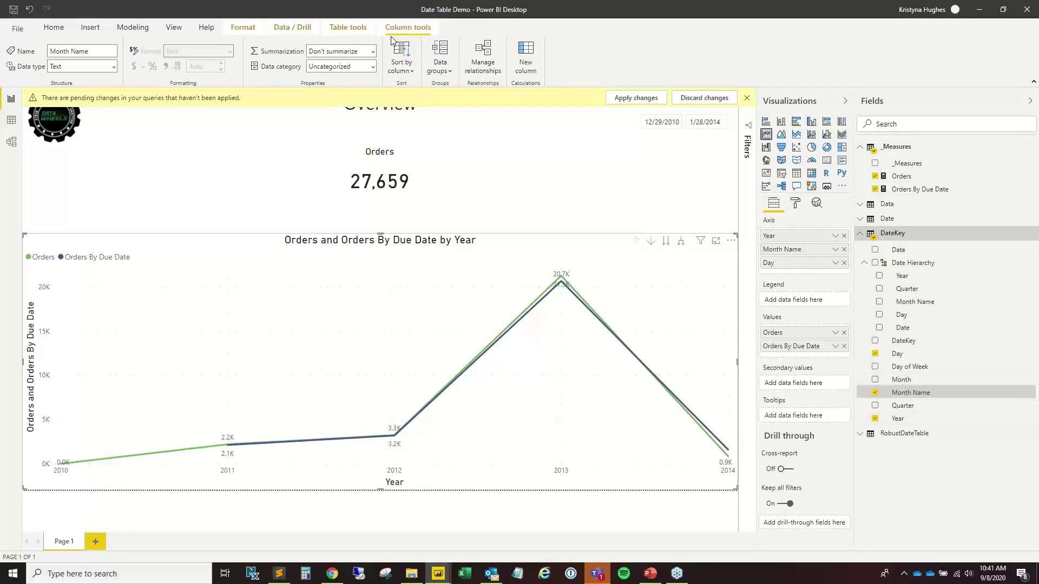
pyautogui.click(407, 66)
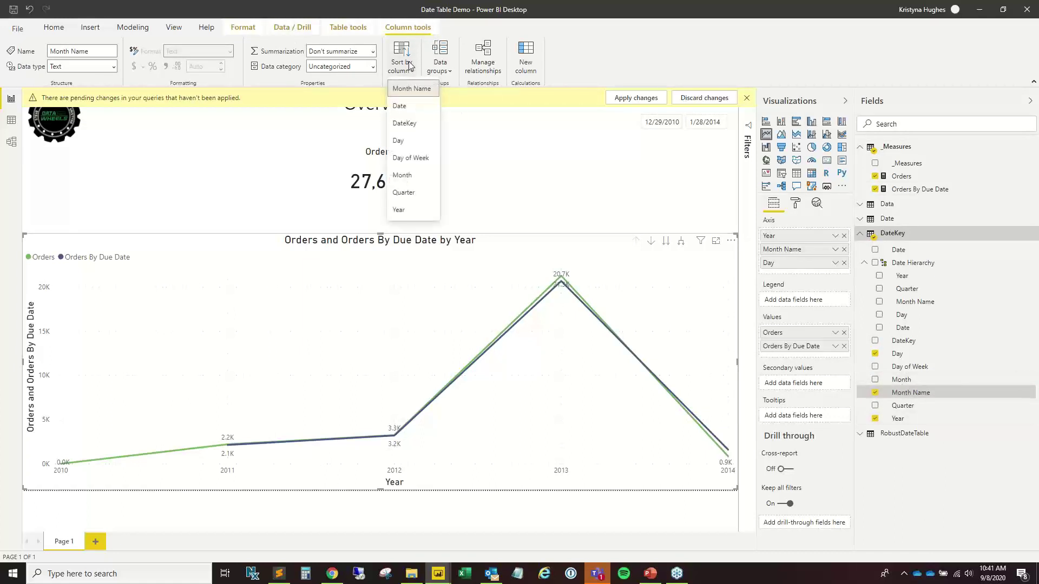
pyautogui.click(432, 179)
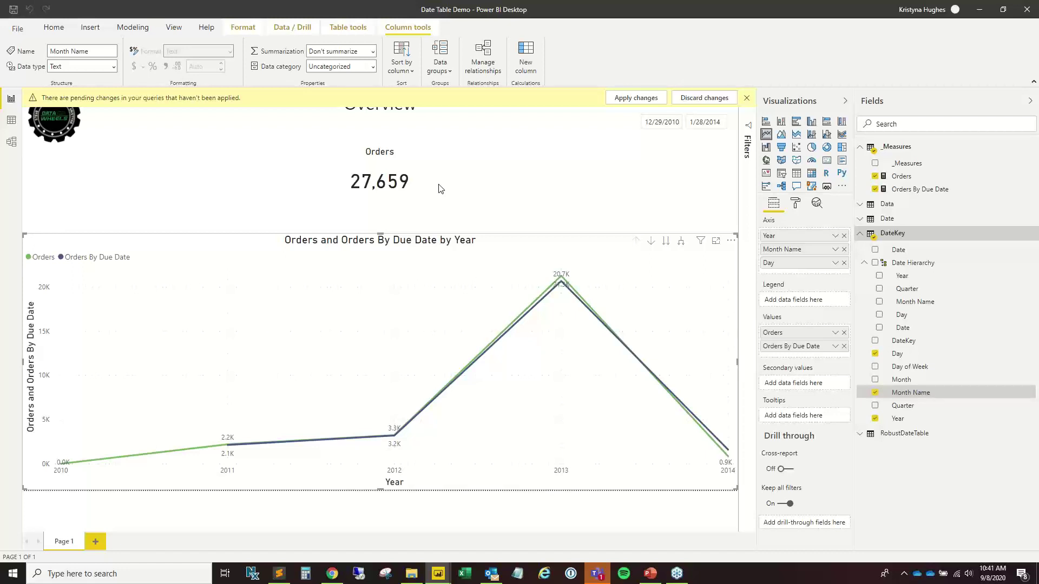
# Try to sort the Month Name column by Day, dismiss the message and reopen the sort column choices.
pyautogui.click(401, 67)
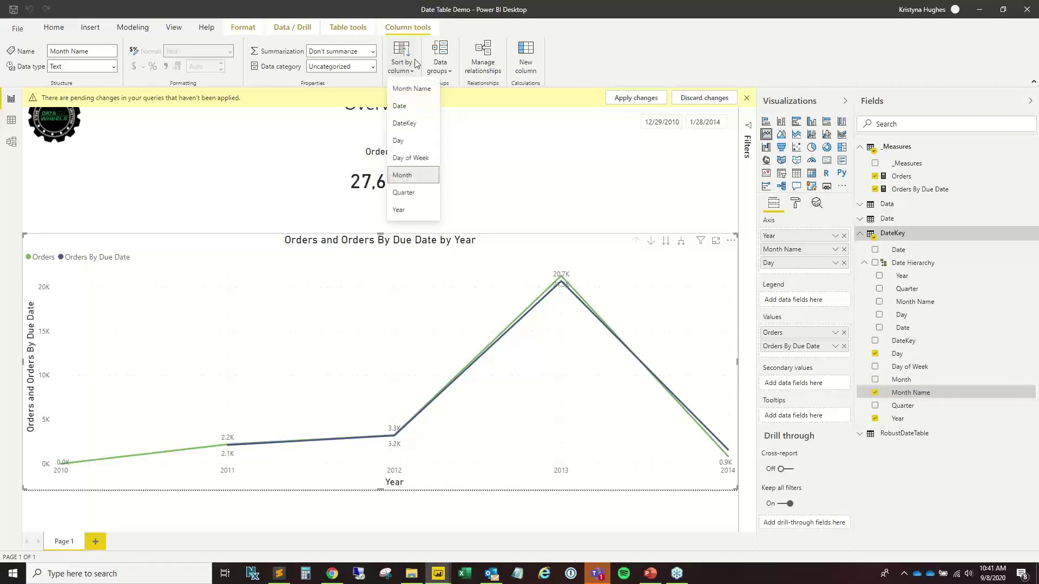
pyautogui.click(420, 143)
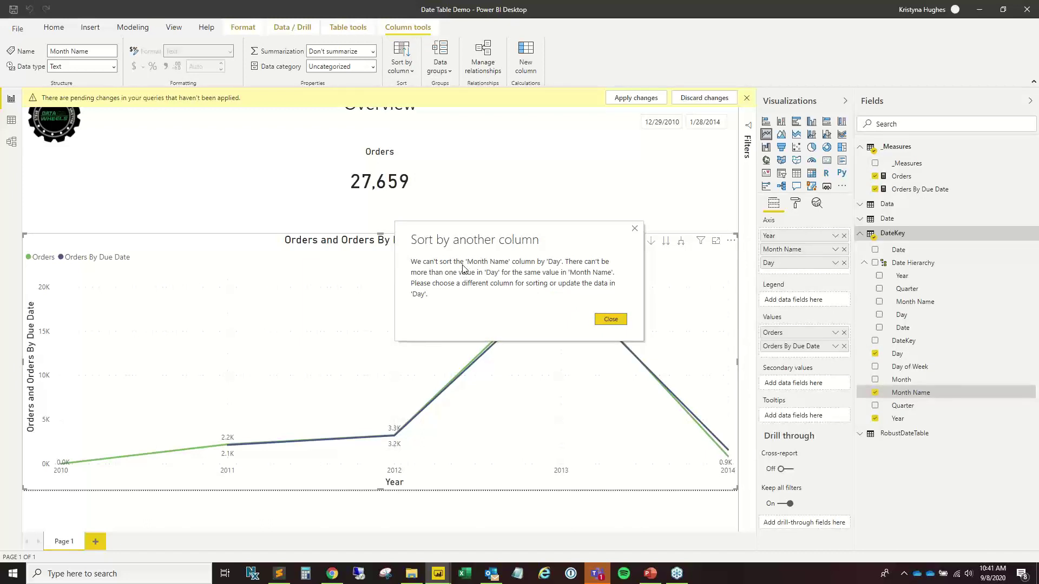
pyautogui.click(601, 320)
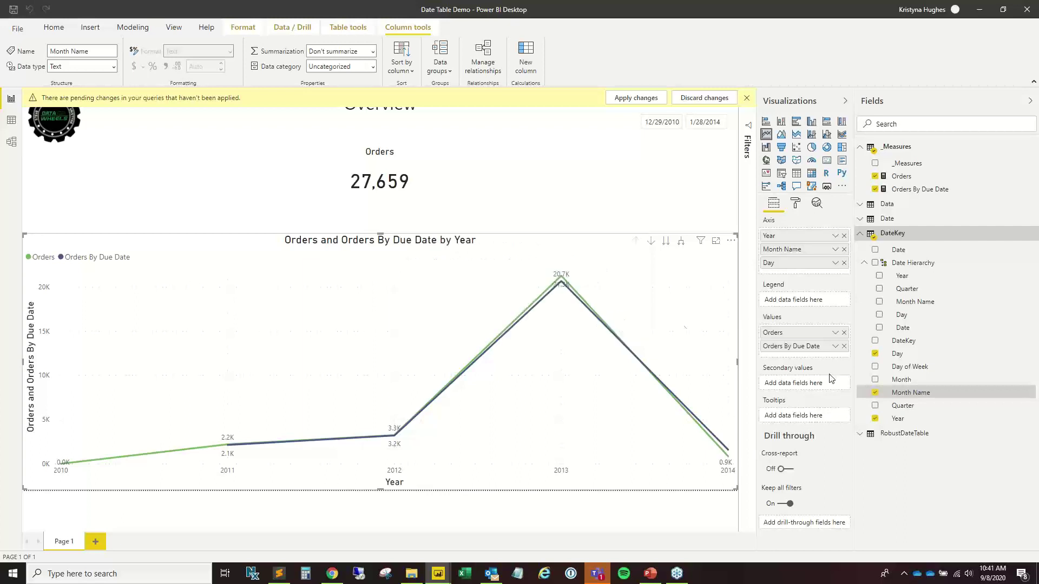
pyautogui.click(412, 71)
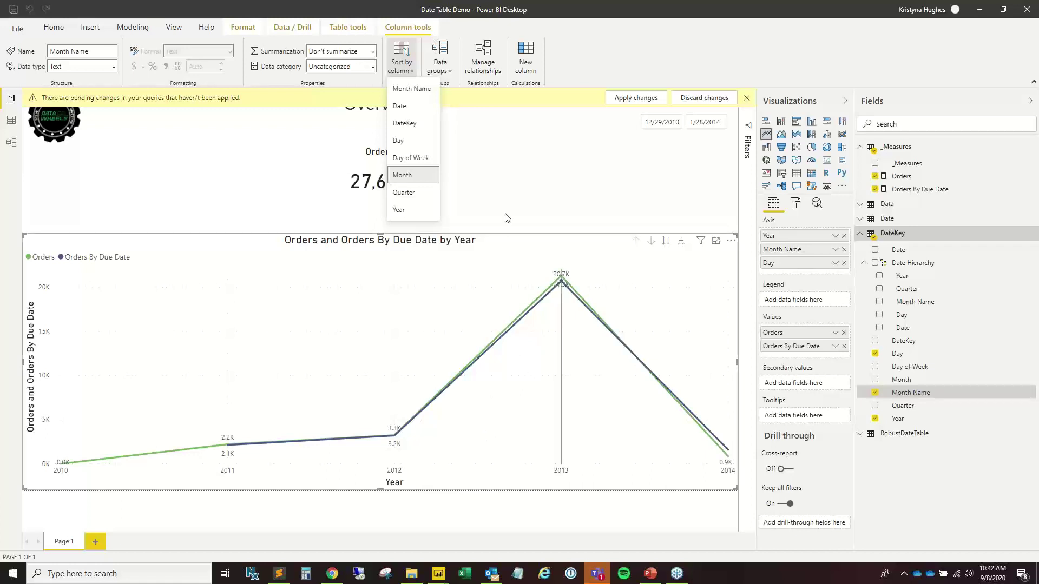
# Filter the line chart to Orders greater than 0, and clear that filter again.
pyautogui.click(747, 97)
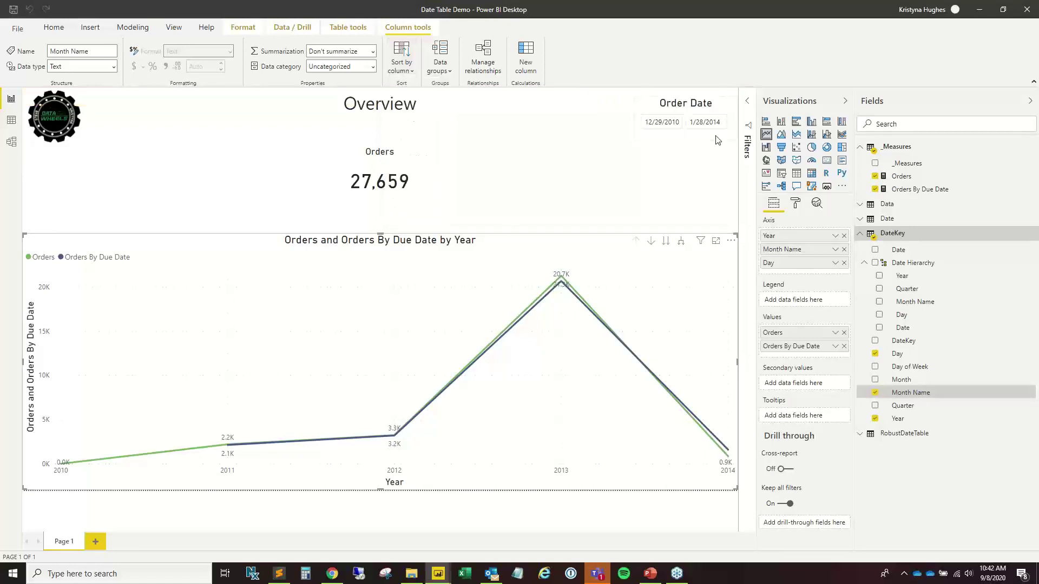
pyautogui.click(741, 154)
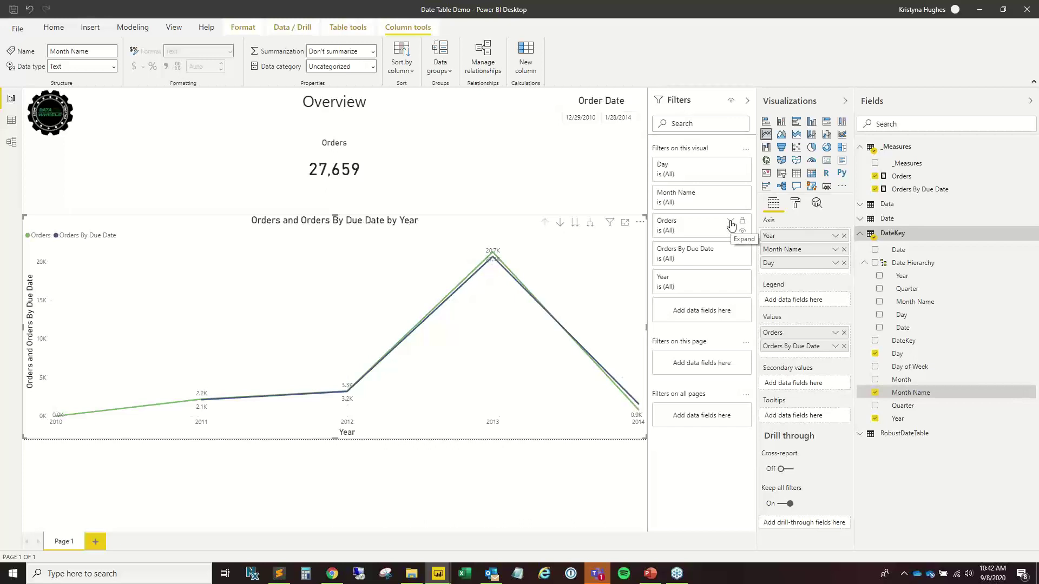
pyautogui.click(730, 224)
pyautogui.click(722, 260)
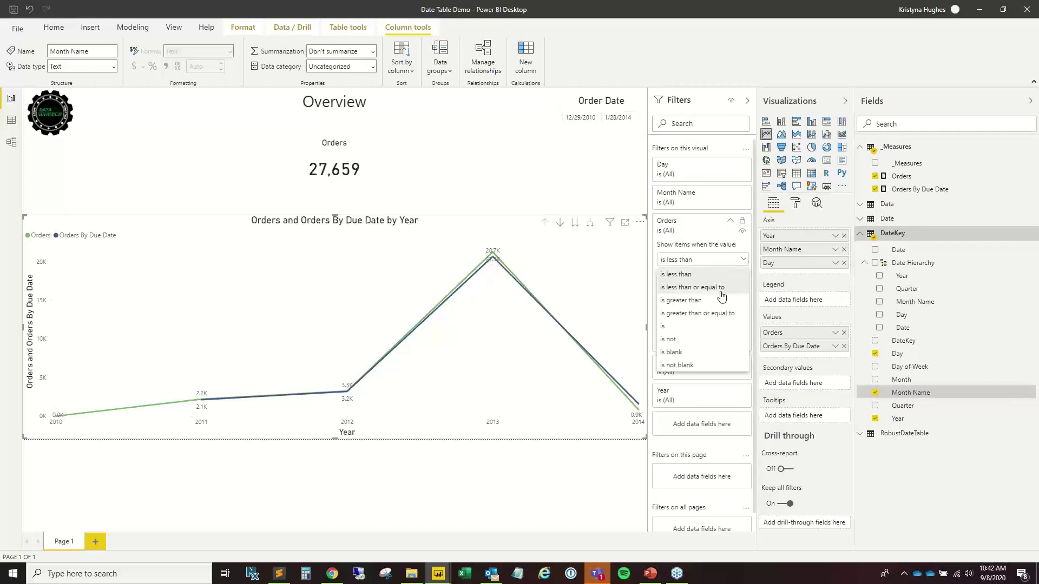
pyautogui.click(719, 300)
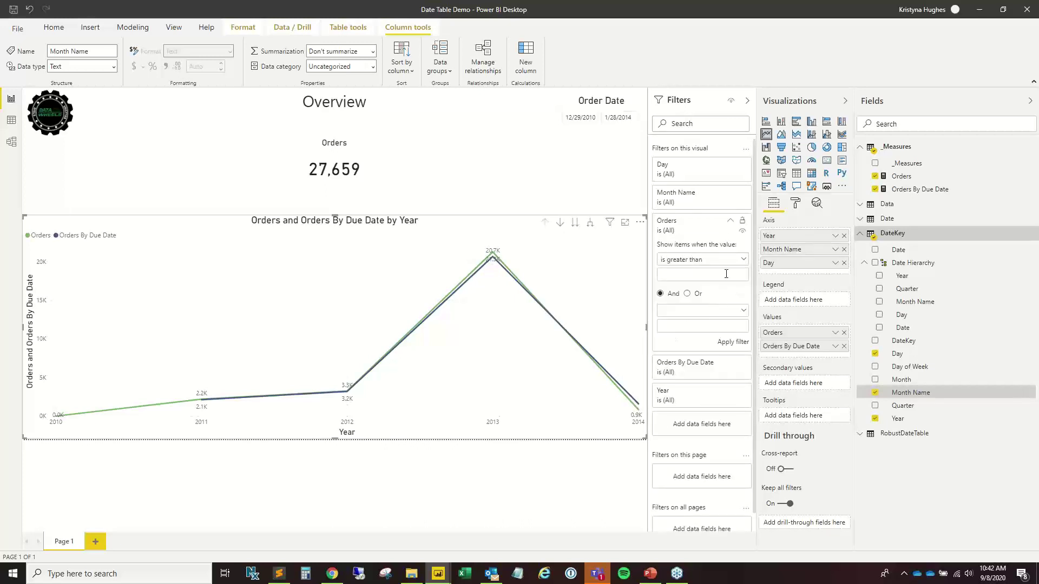
pyautogui.write('0')
pyautogui.click(737, 342)
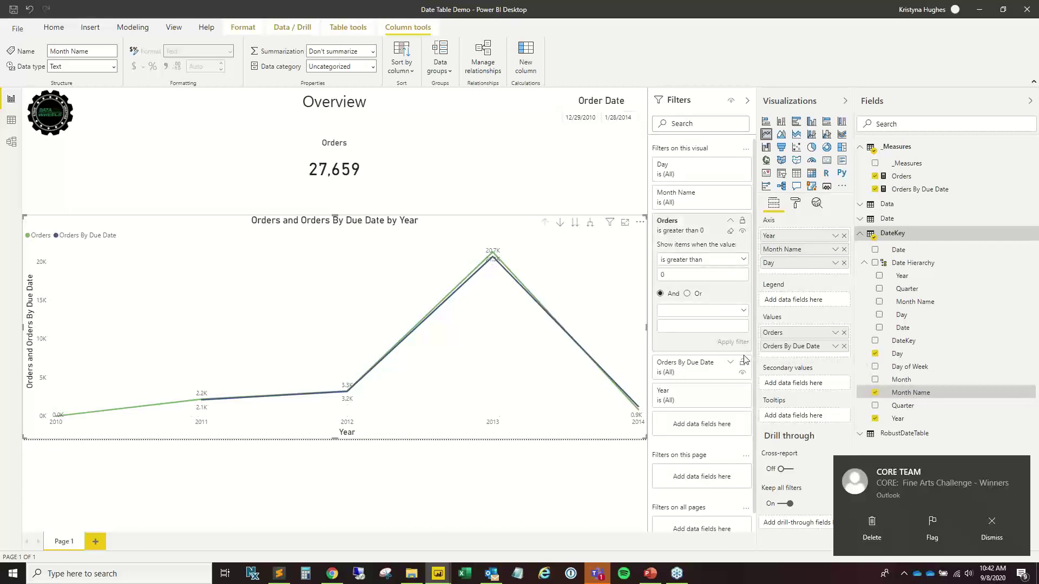
pyautogui.click(736, 234)
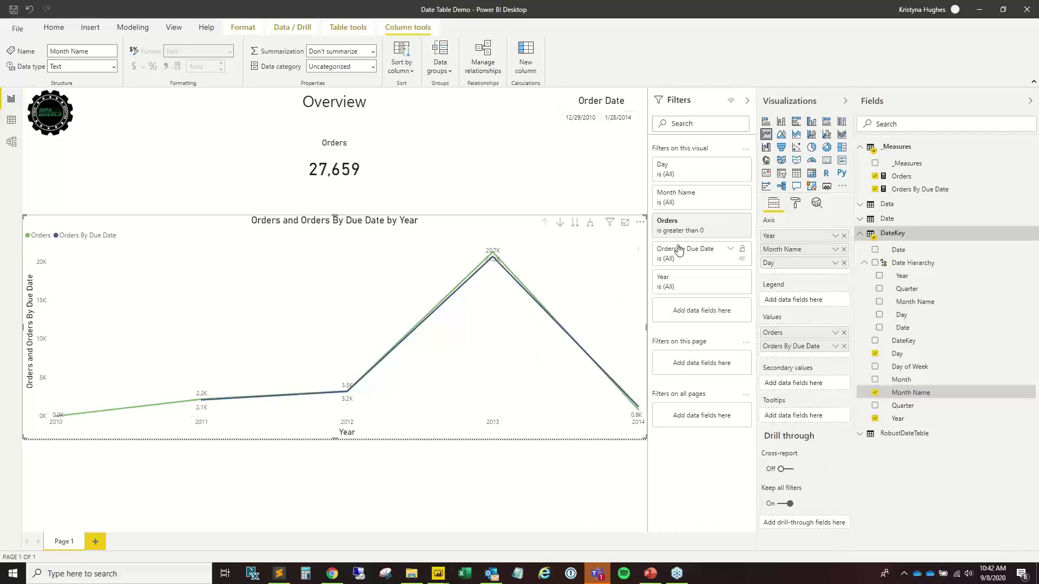
pyautogui.click(726, 232)
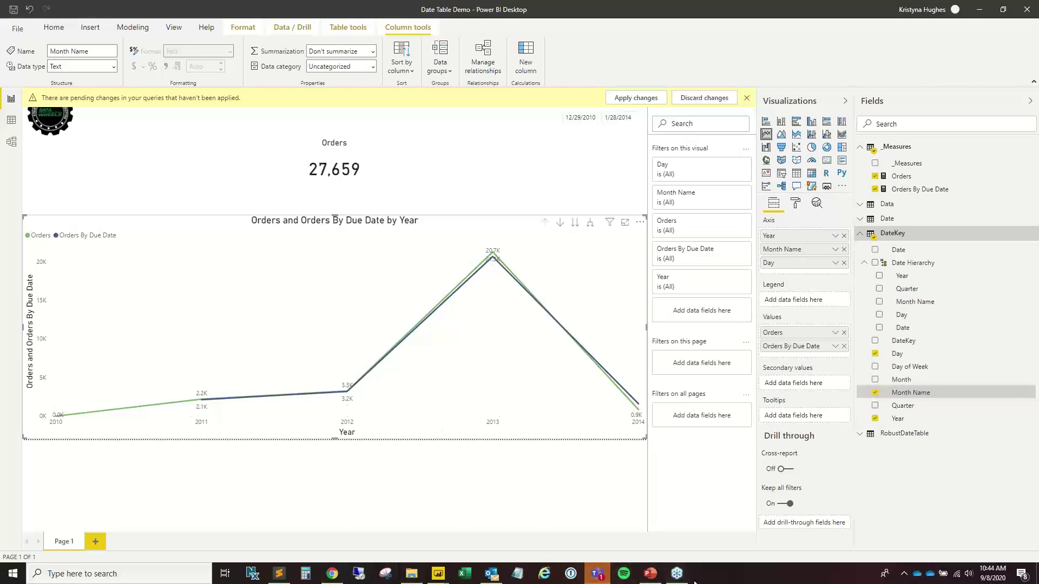
# Switch to the PowerPoint presentation to show the Have Any Questions? slide, and return to the Power BI report.
pyautogui.moveTo(661, 581)
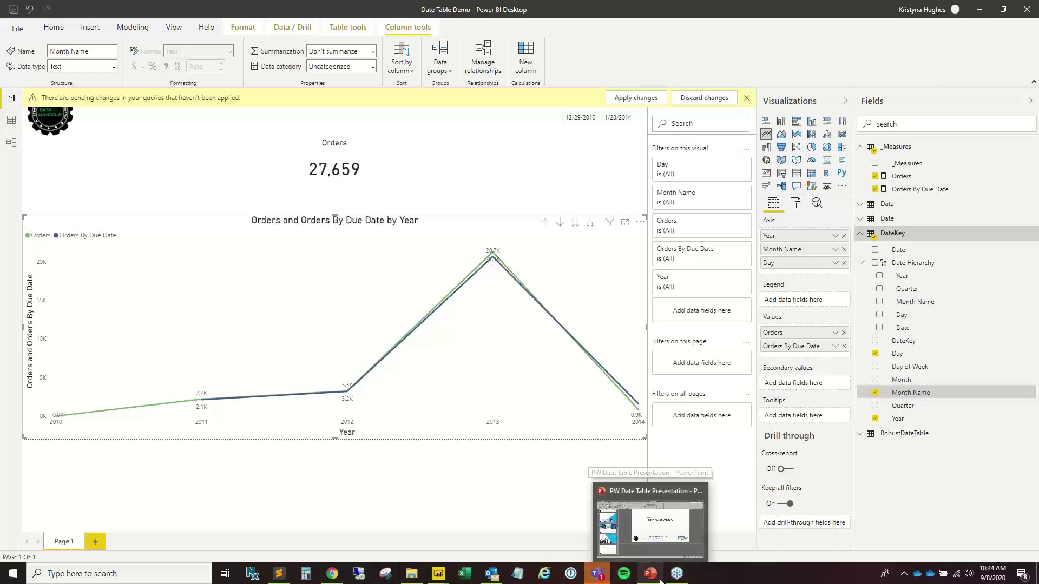
pyautogui.click(661, 582)
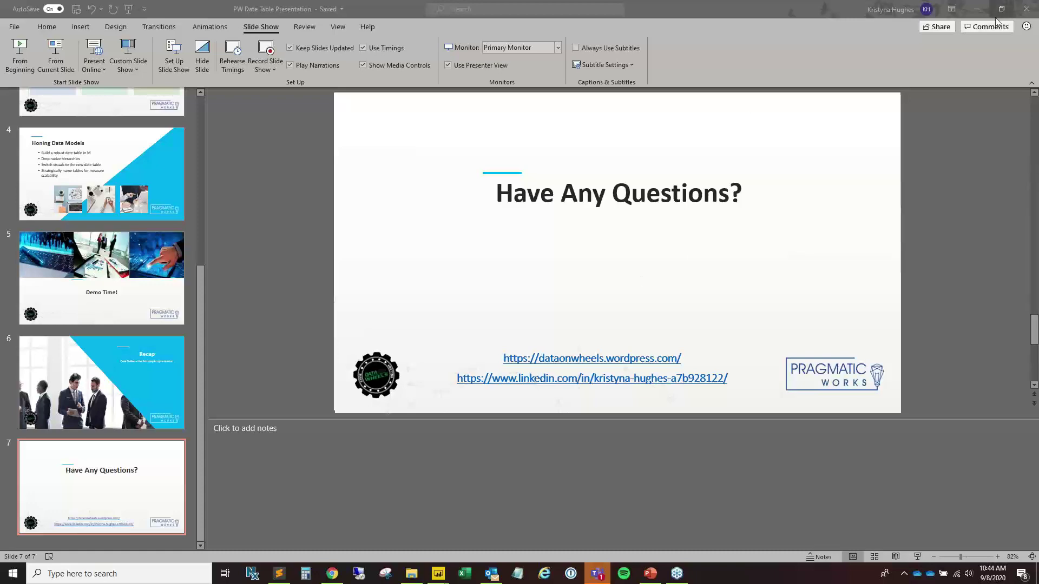
pyautogui.click(979, 9)
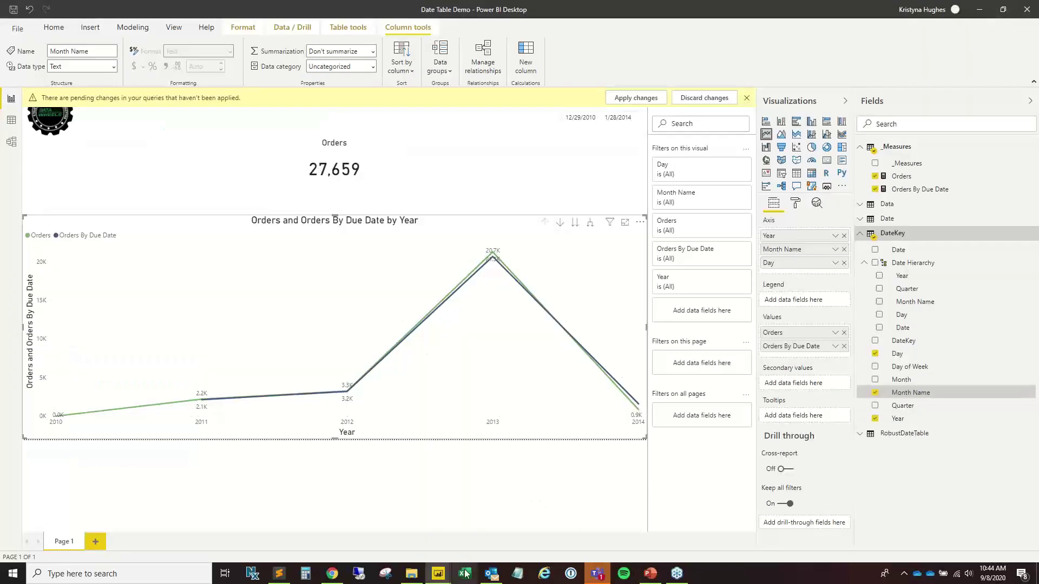
# Switch to the Power Query Editor and examine the Date.ToText expression in the DateKey query's Test column formula.
pyautogui.click(494, 533)
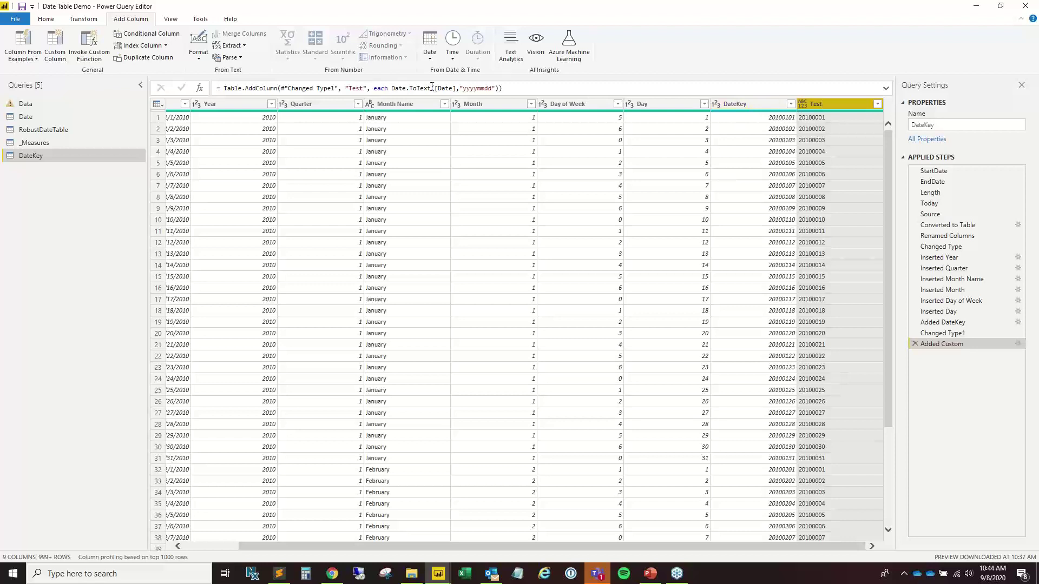
pyautogui.moveTo(392, 88); pyautogui.dragTo(494, 87)
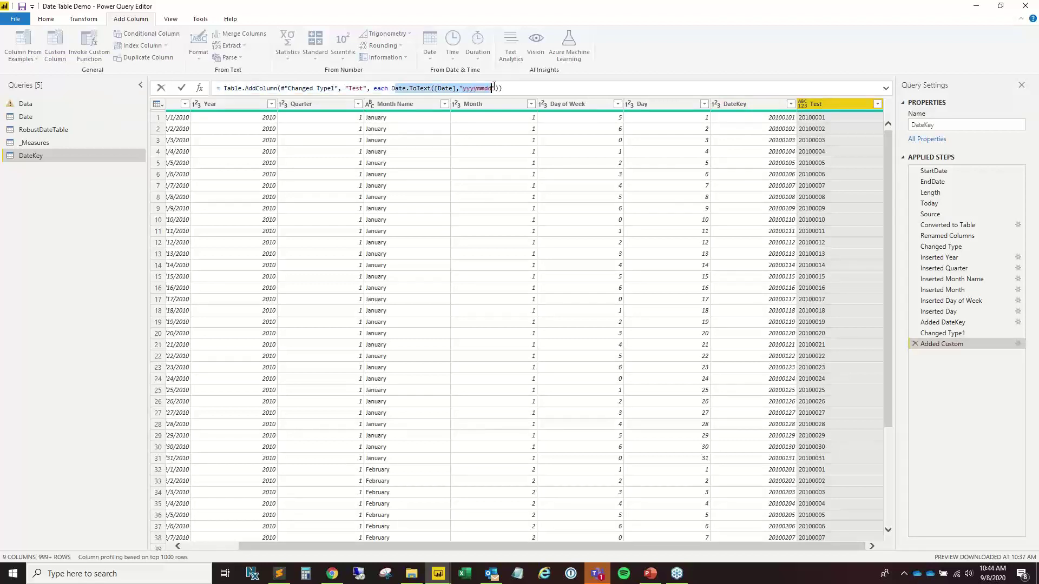
pyautogui.click(583, 88)
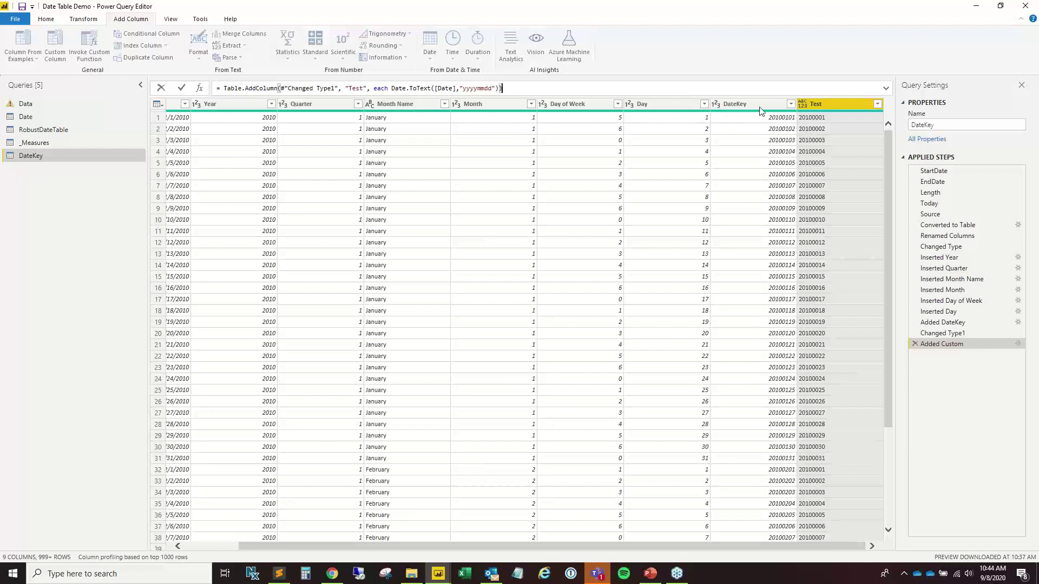
pyautogui.click(746, 96)
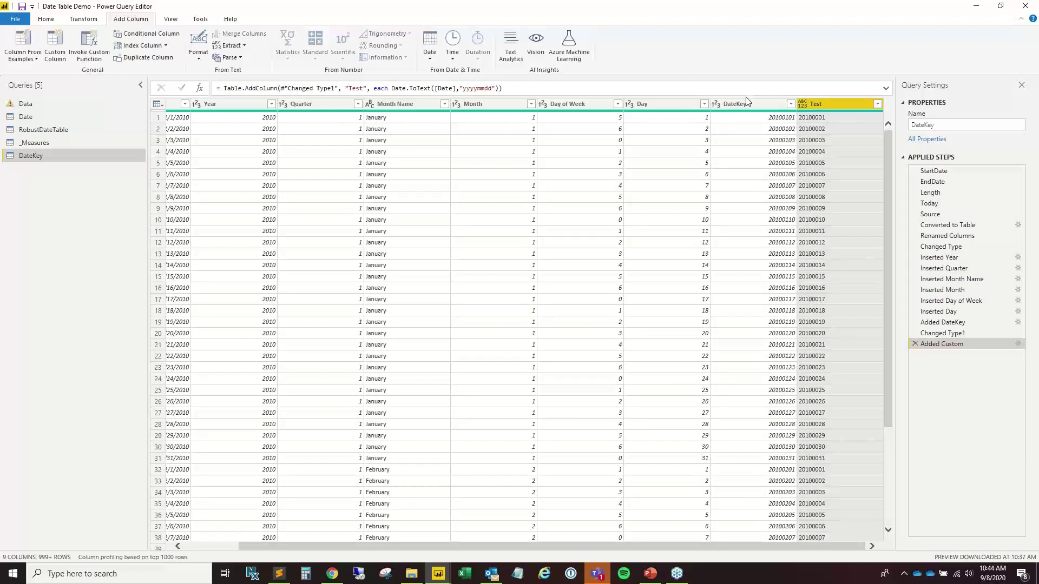
# Start a conditional column in the DateKey query with the condition Date is before or equal to 9/2/2020.
pyautogui.click(746, 102)
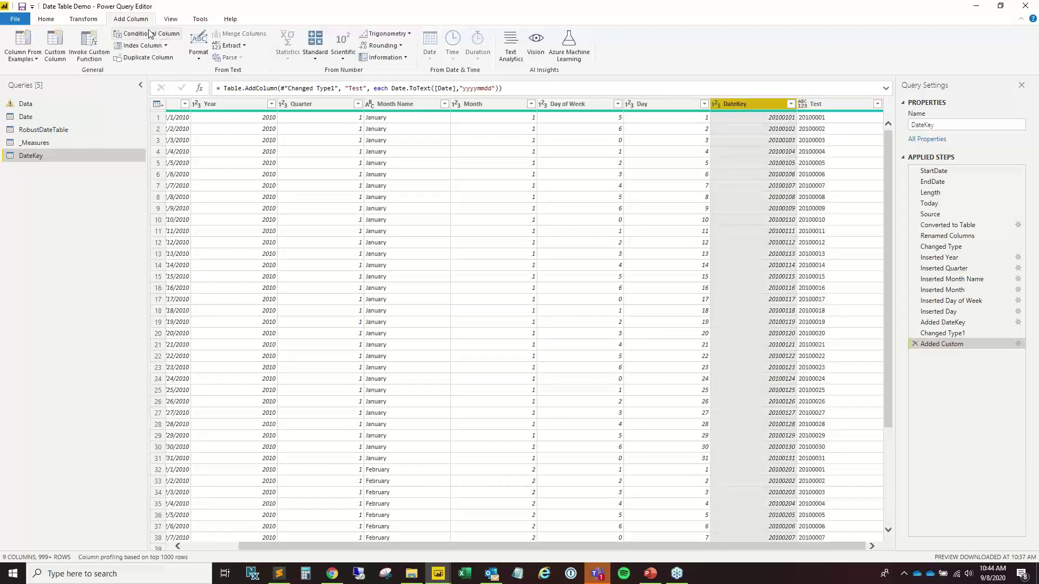
pyautogui.click(151, 33)
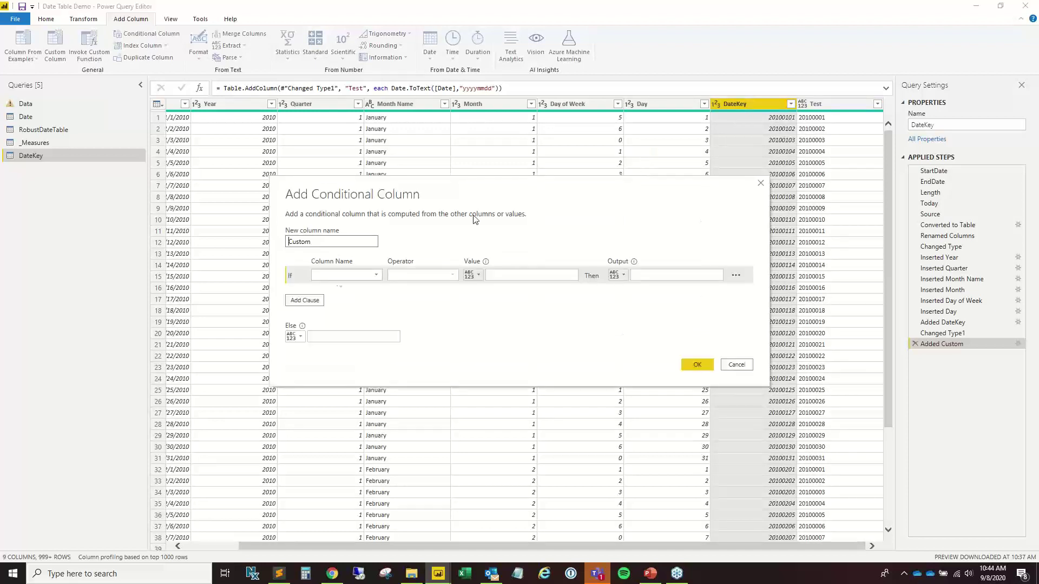
pyautogui.moveTo(321, 239); pyautogui.dragTo(246, 250)
pyautogui.click(354, 276)
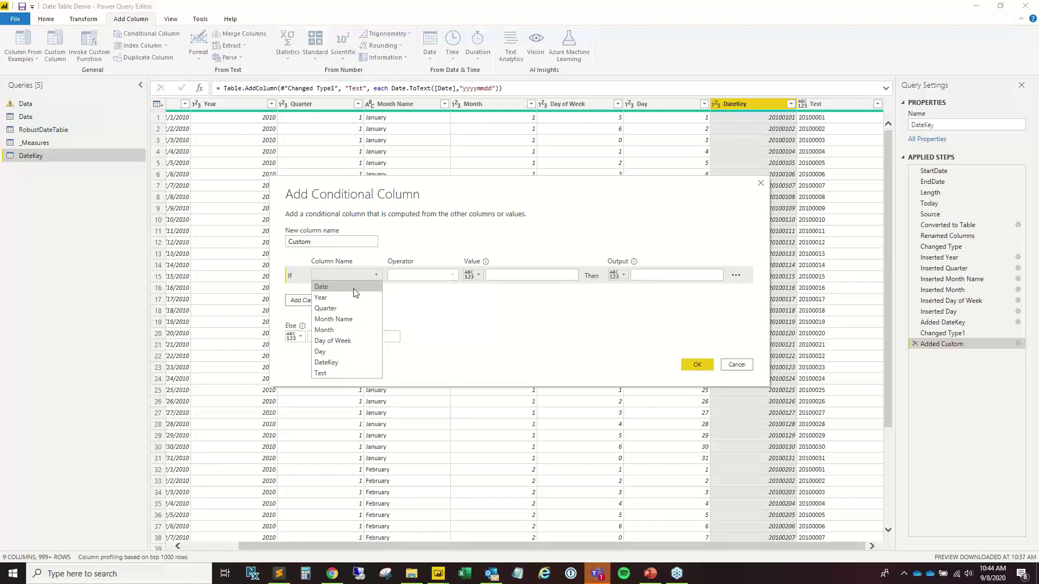
pyautogui.click(354, 289)
pyautogui.click(453, 275)
pyautogui.click(455, 316)
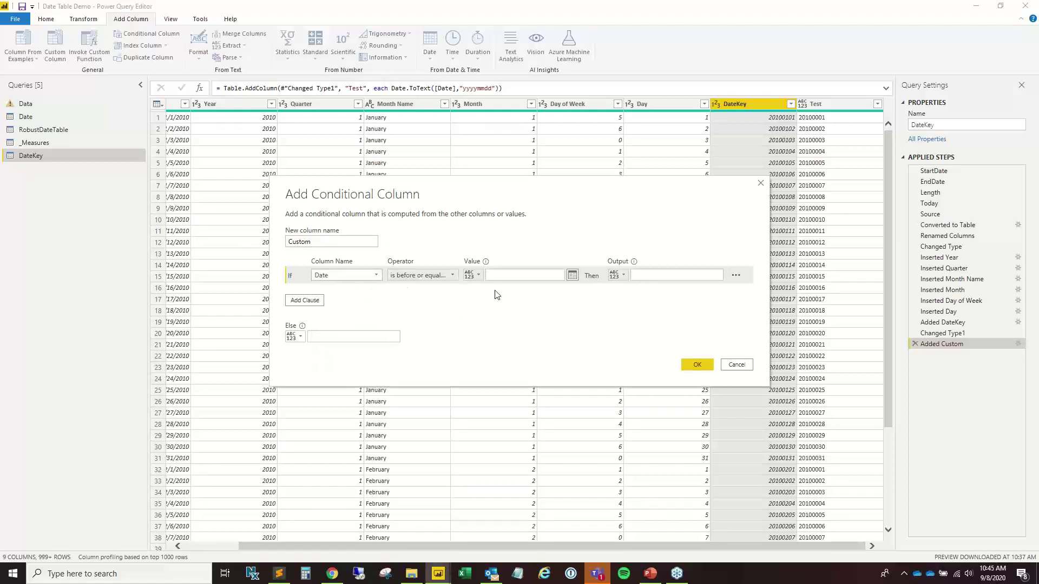
pyautogui.click(573, 275)
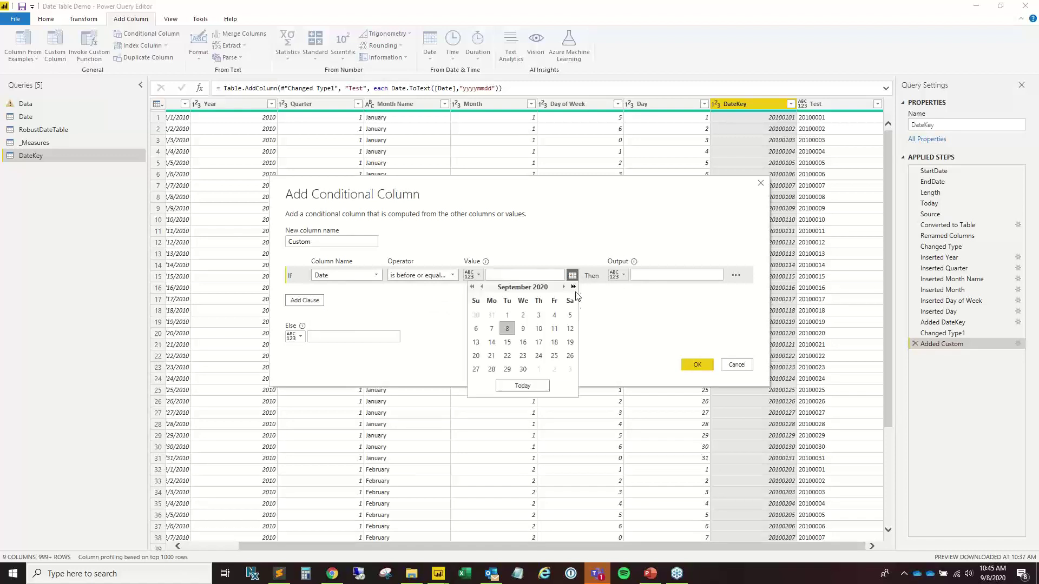
pyautogui.click(522, 315)
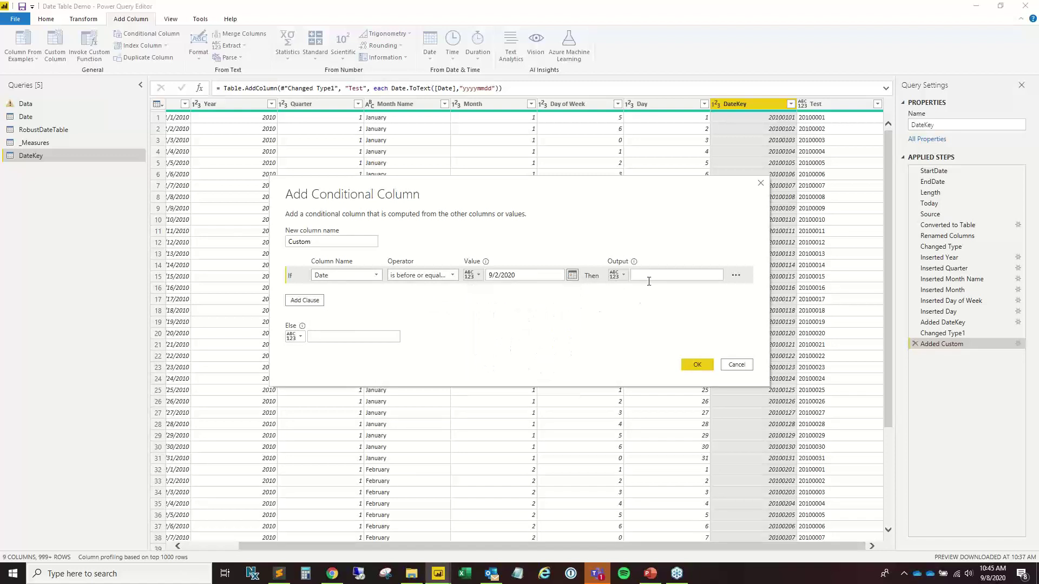
# Set the conditional column's output to 1 and its else value to 0, and create the column.
pyautogui.click(648, 279)
pyautogui.write('1')
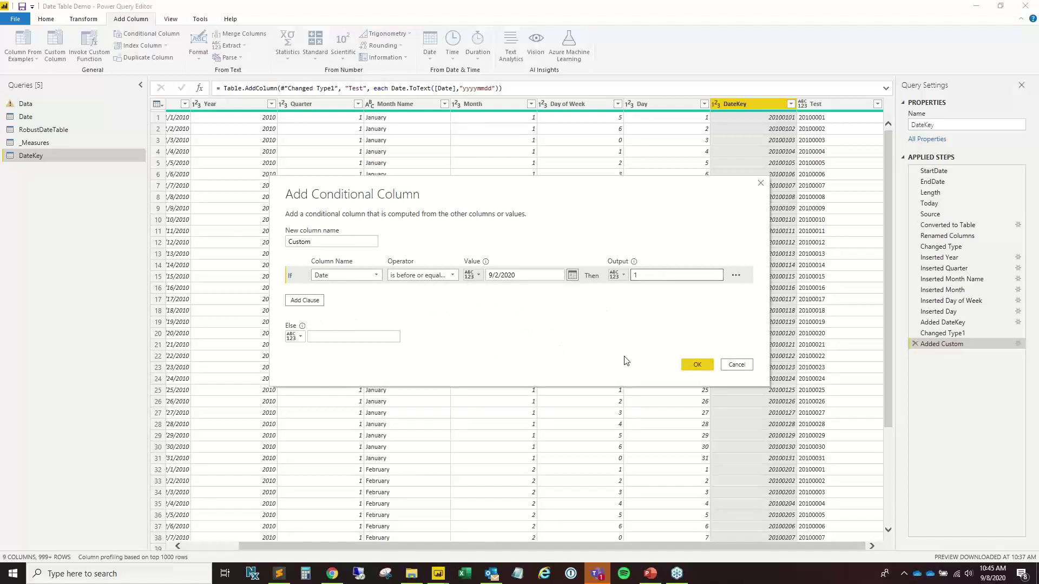
pyautogui.click(343, 337)
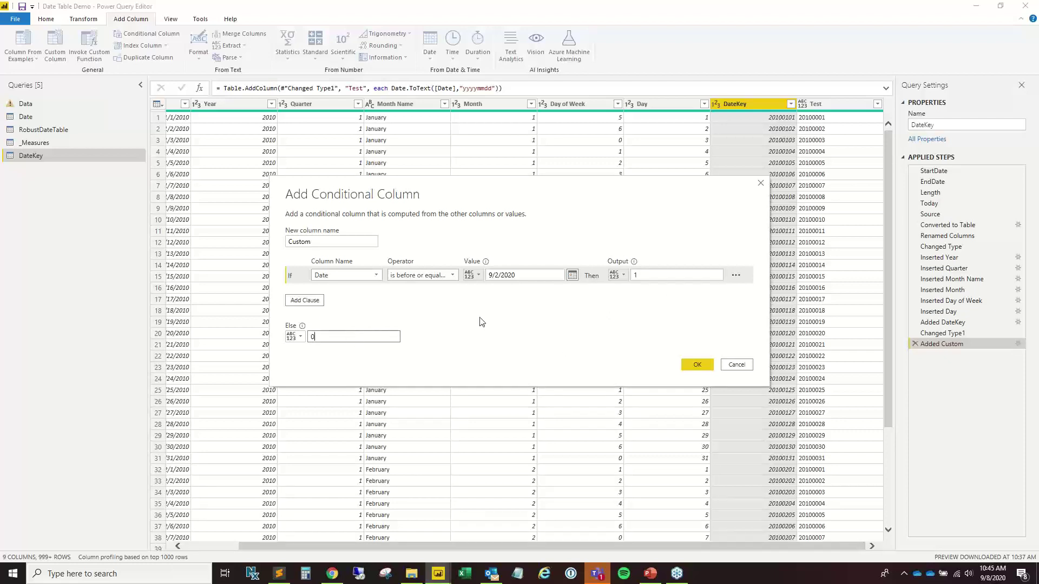
pyautogui.write('0')
pyautogui.moveTo(552, 187); pyautogui.dragTo(547, 162)
pyautogui.click(682, 308)
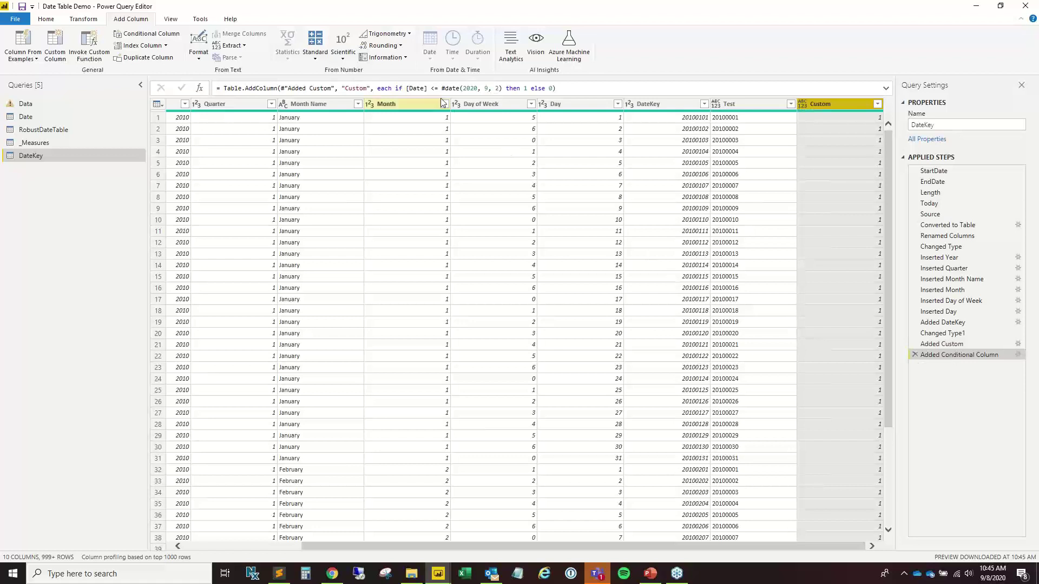
# Examine the [Date] <= #date(2020, 9, 2) condition in the Custom column's formula.
pyautogui.moveTo(440, 88); pyautogui.dragTo(502, 89)
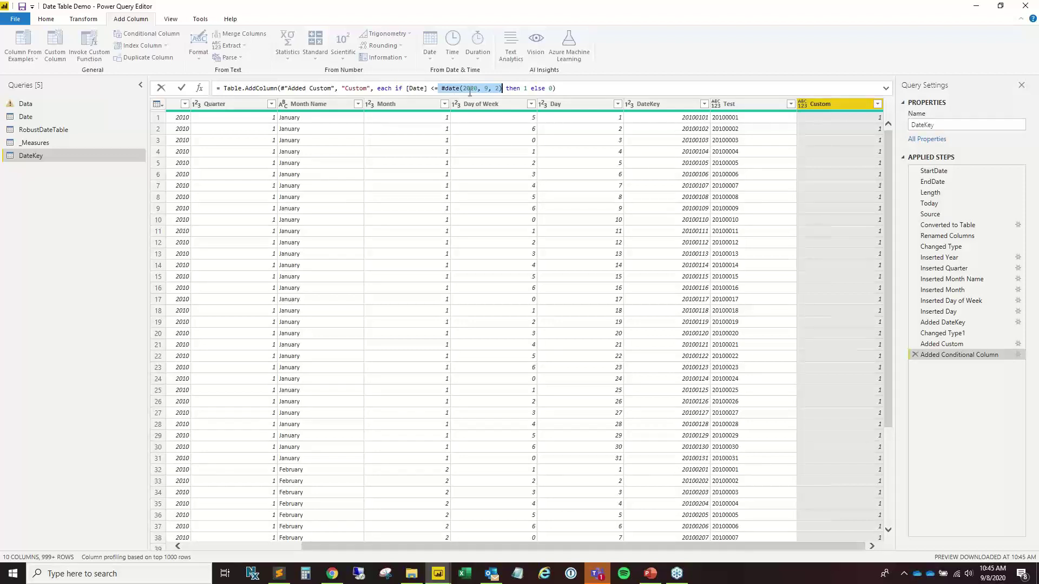
pyautogui.click(489, 89)
pyautogui.click(499, 89)
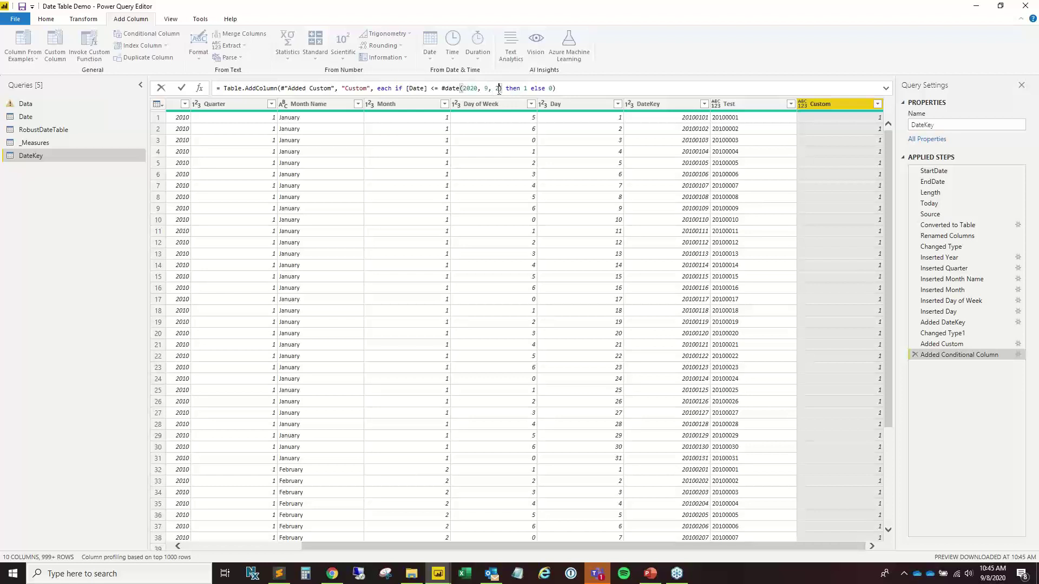
pyautogui.click(427, 89)
pyautogui.press('alt')
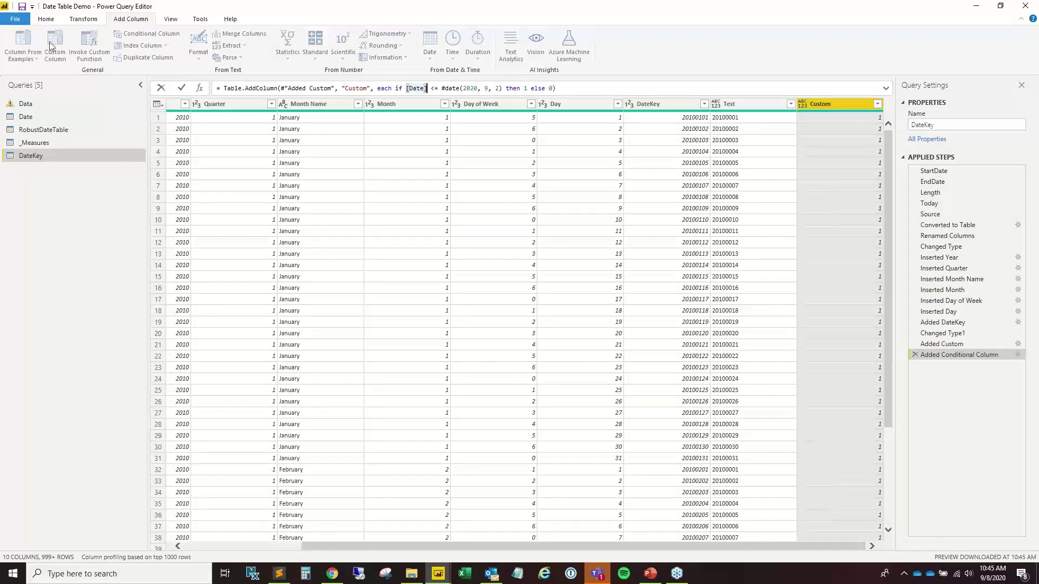
pyautogui.press('t')
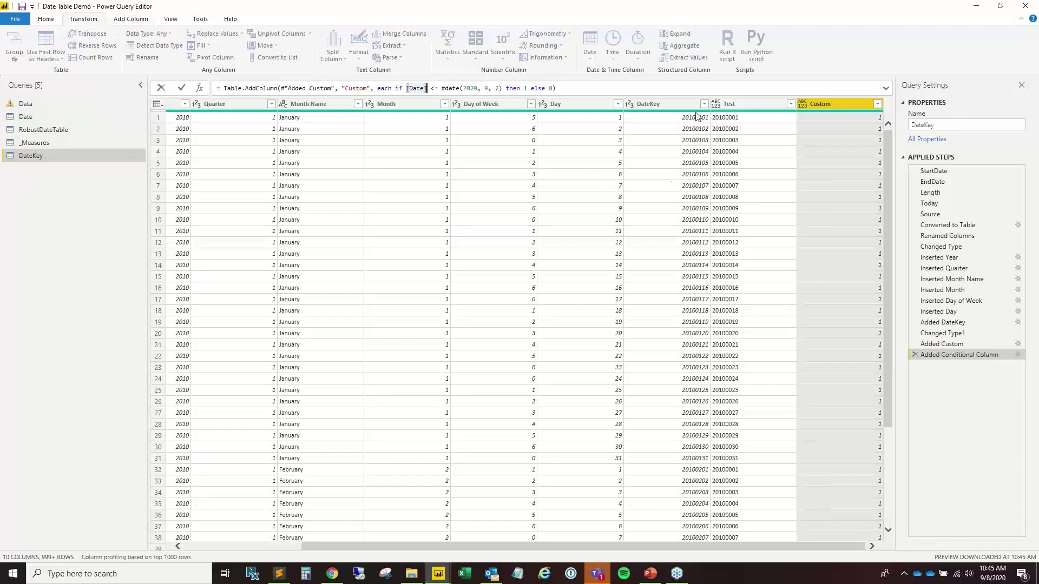
pyautogui.press('Return')
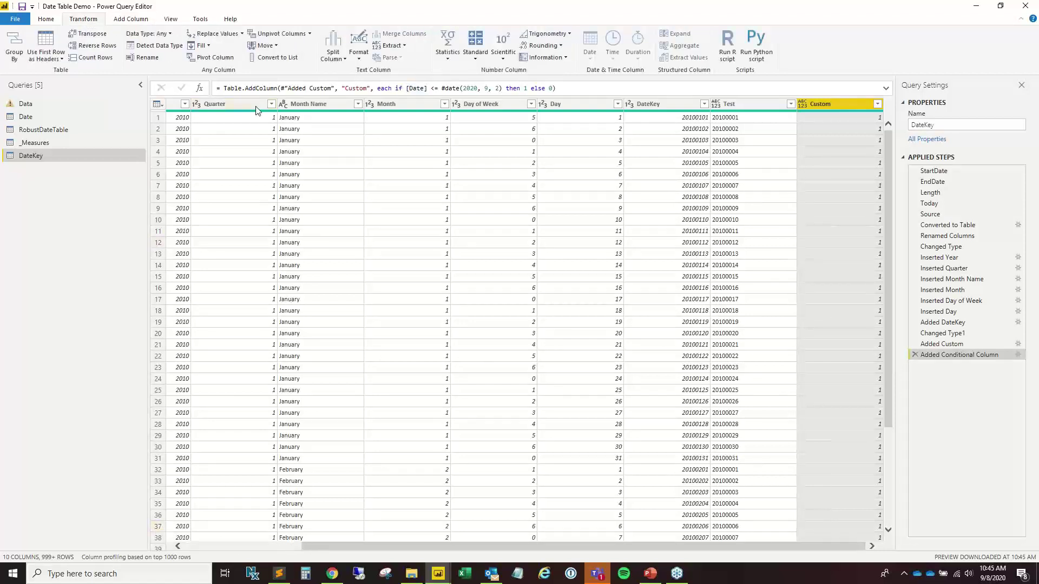
# Add an UPPERCASE column from Month Name and examine the Text.Upper expression in its formula.
pyautogui.click(140, 19)
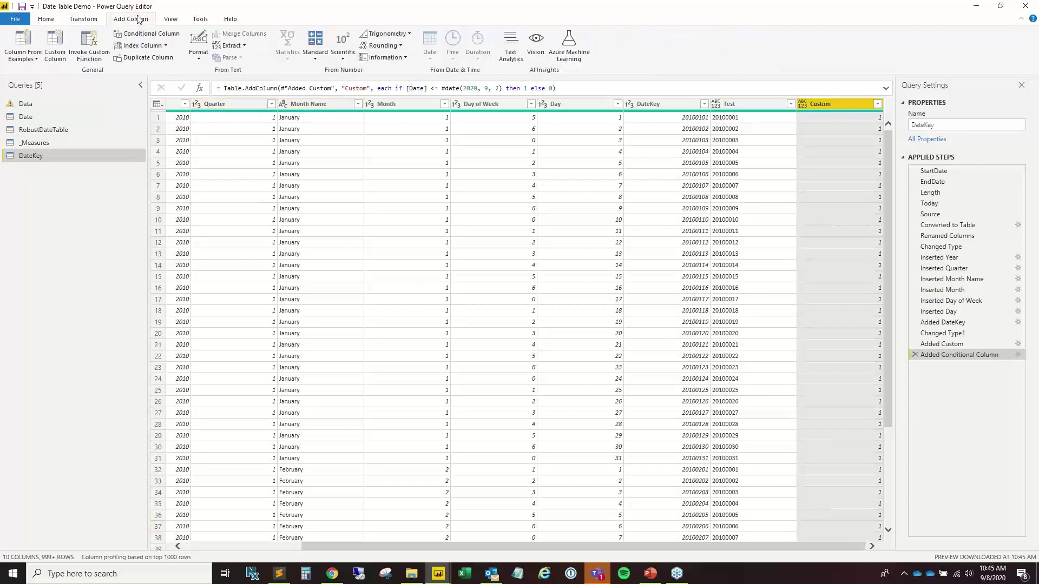
pyautogui.click(306, 104)
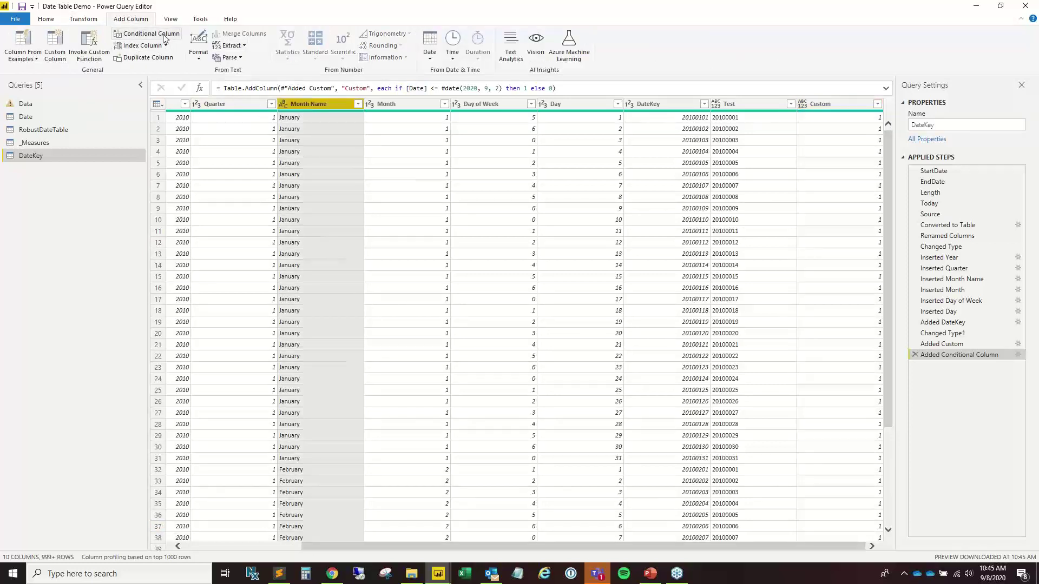
pyautogui.click(199, 57)
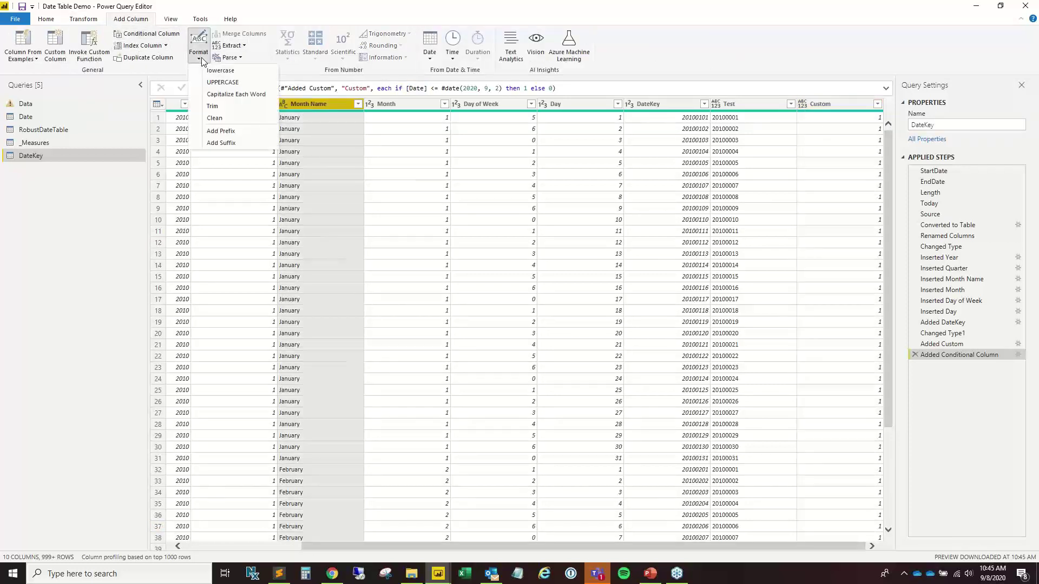
pyautogui.click(222, 82)
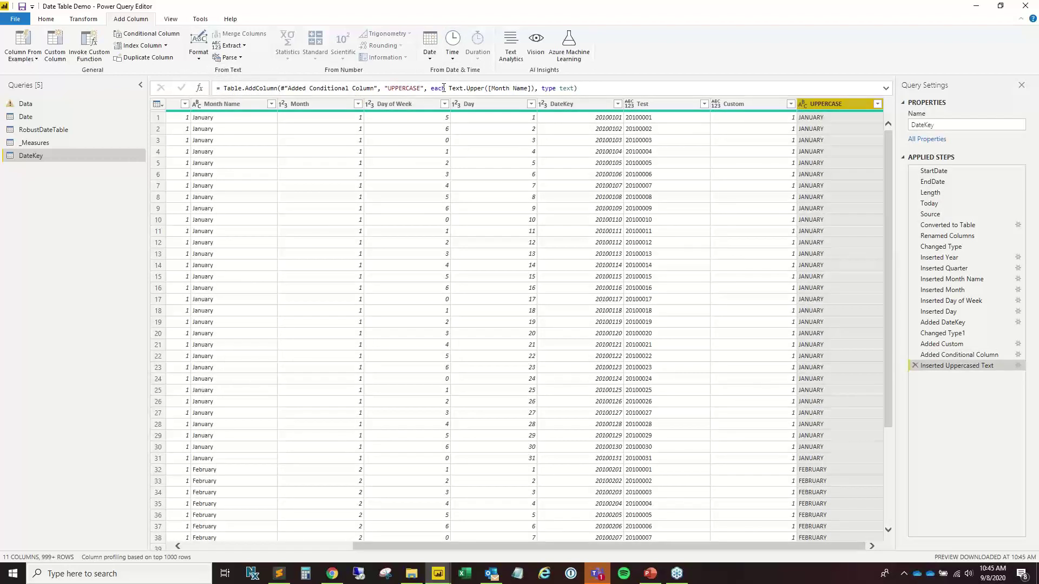
pyautogui.moveTo(446, 88); pyautogui.dragTo(532, 87)
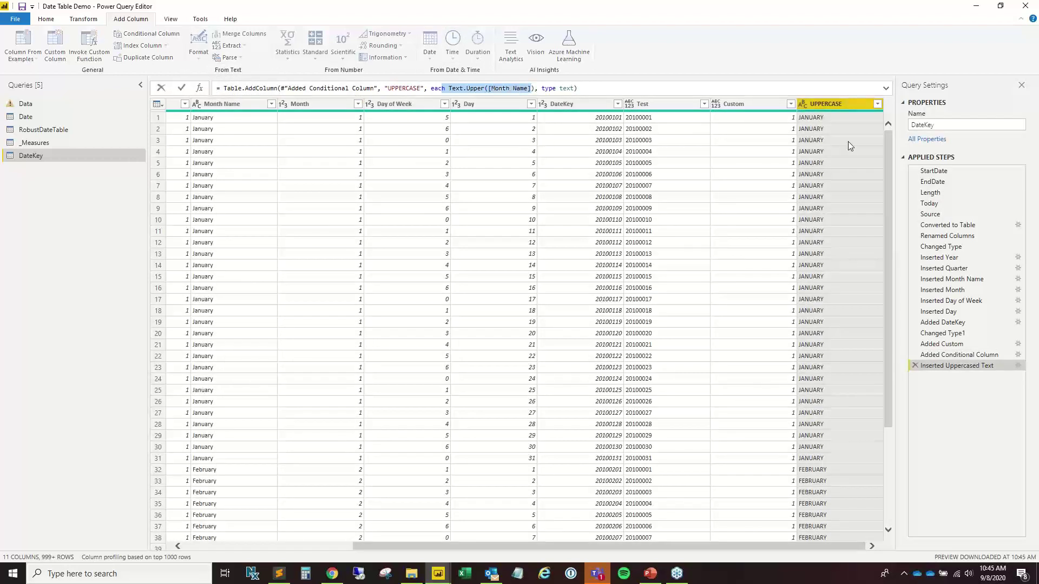
pyautogui.press('Escape')
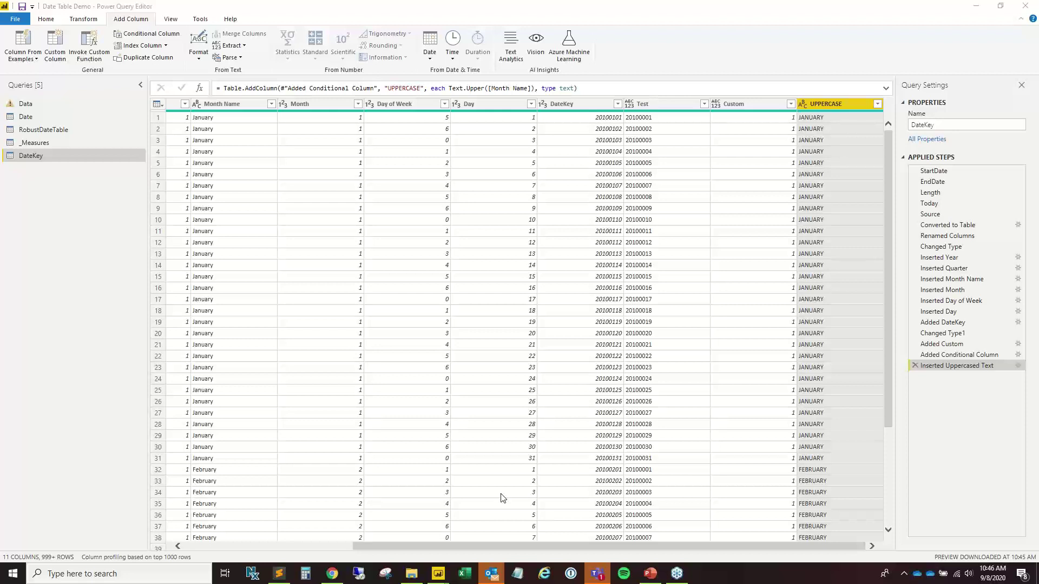
# Open the Added Weekend step of the RobustDateTable query and examine its IsWeekend formula.
pyautogui.click(43, 130)
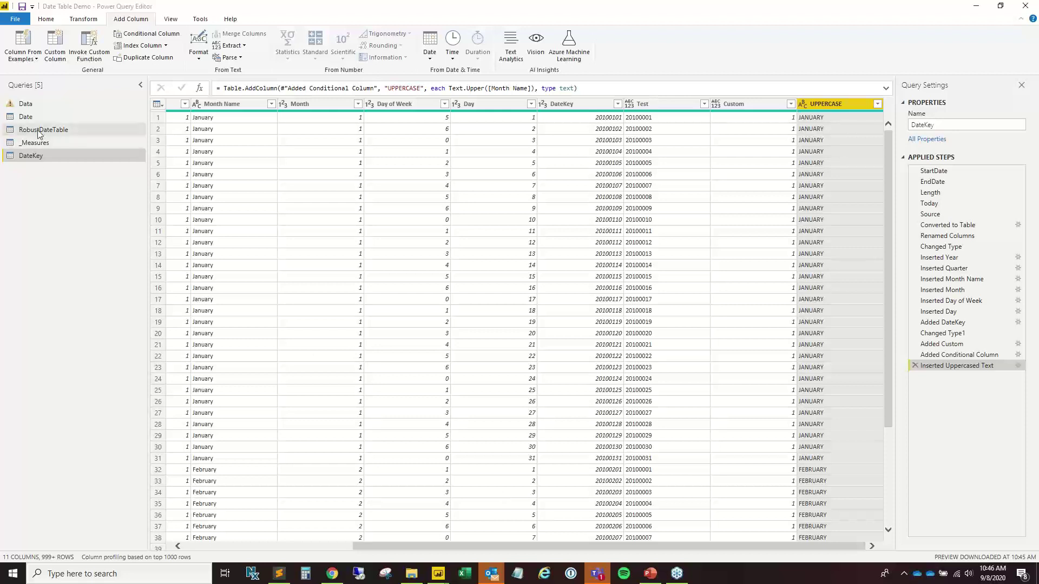
pyautogui.scroll(5, 964, 379)
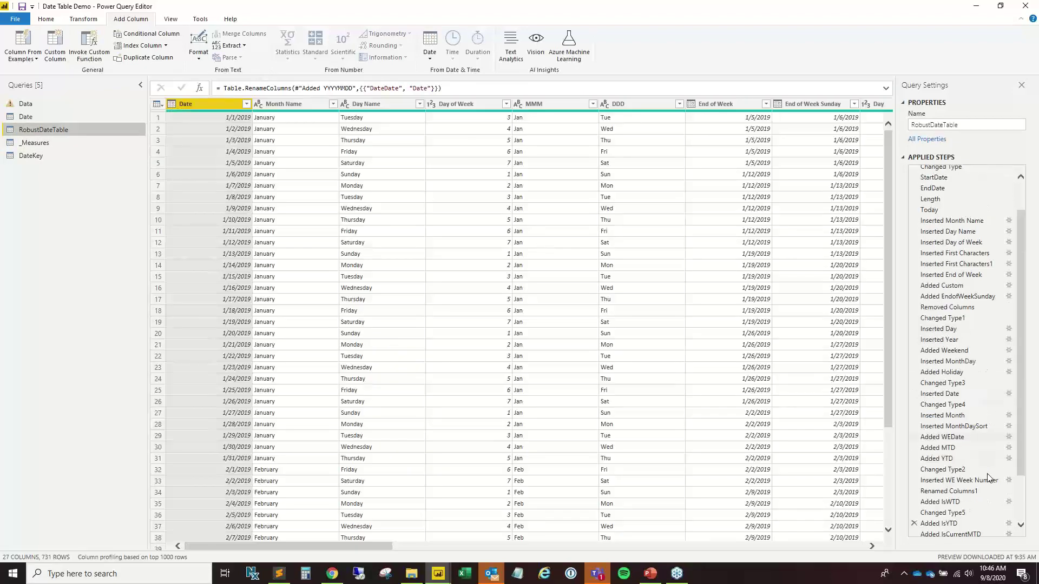
pyautogui.scroll(-6, 987, 485)
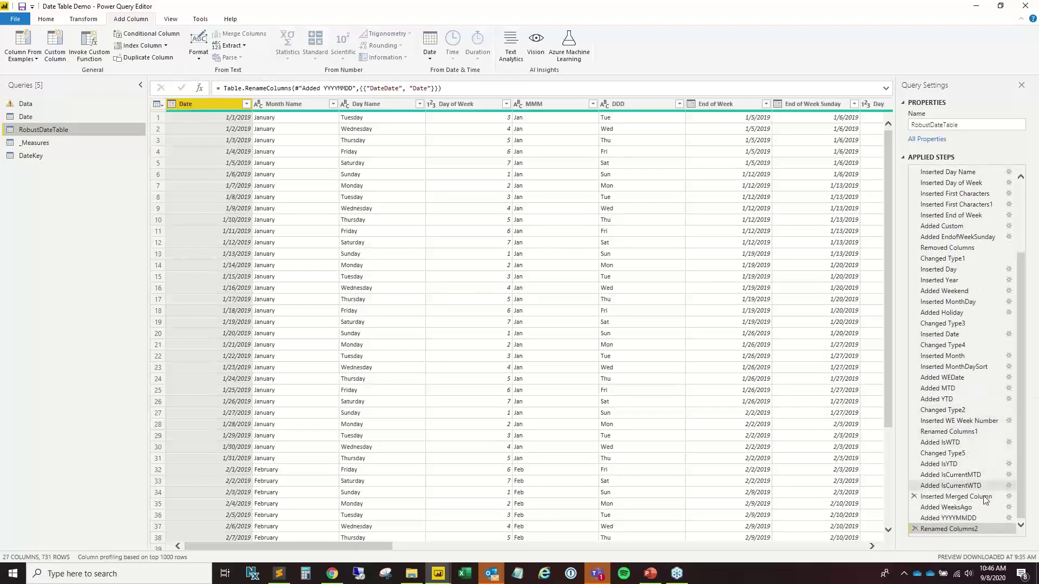
pyautogui.moveTo(981, 507); pyautogui.dragTo(975, 499)
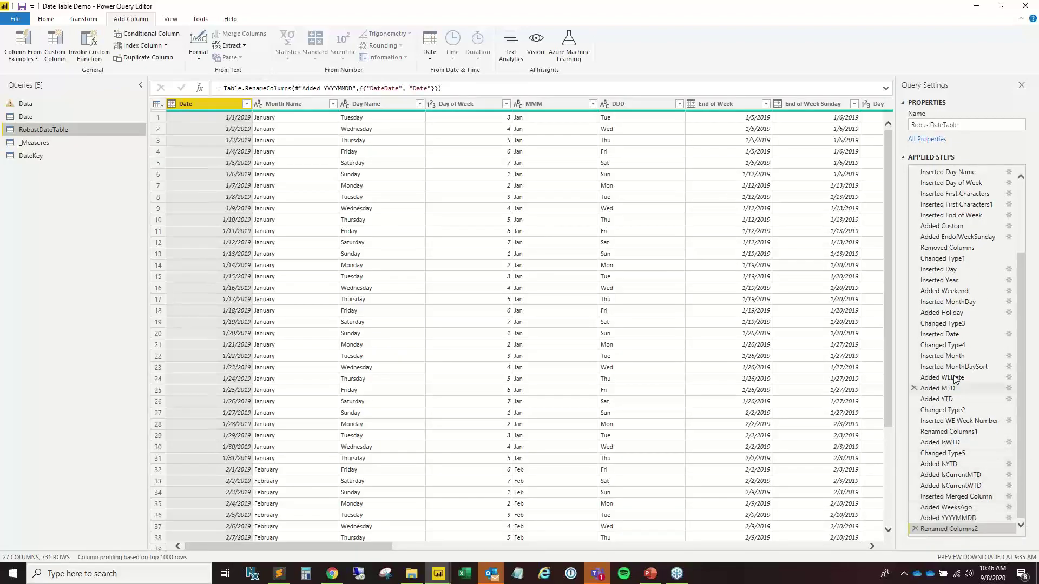
pyautogui.click(956, 292)
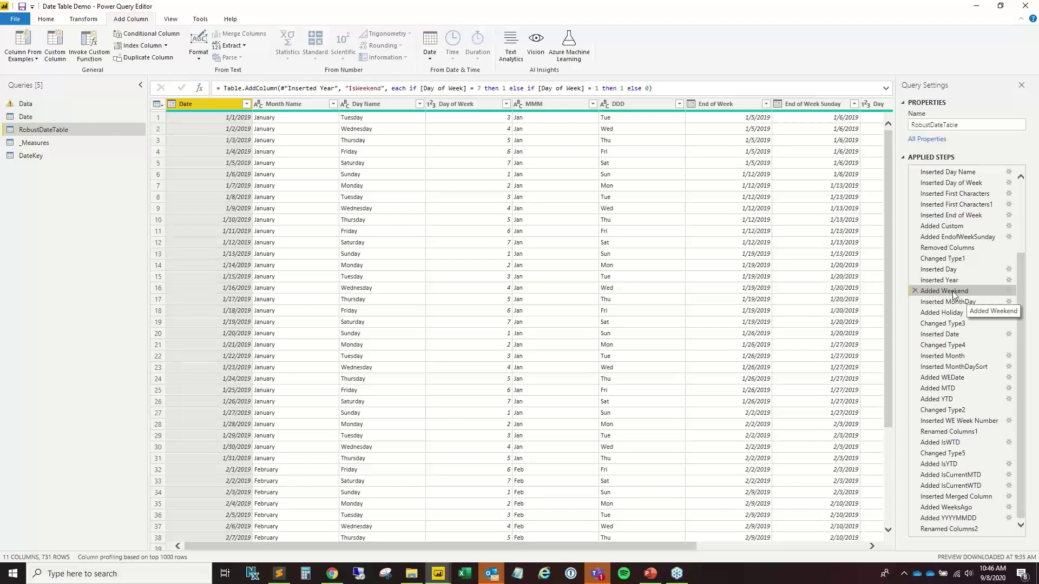
# Examine the Day of Week conditions in the IsWeekend conditional column's settings, then close them unchanged.
pyautogui.click(1009, 291)
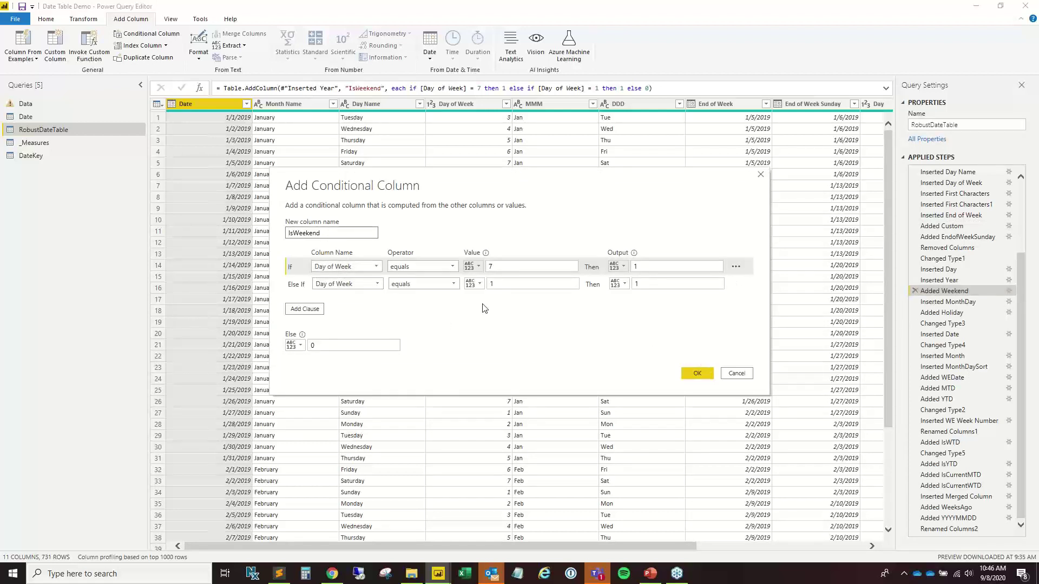
pyautogui.click(637, 266)
pyautogui.click(490, 267)
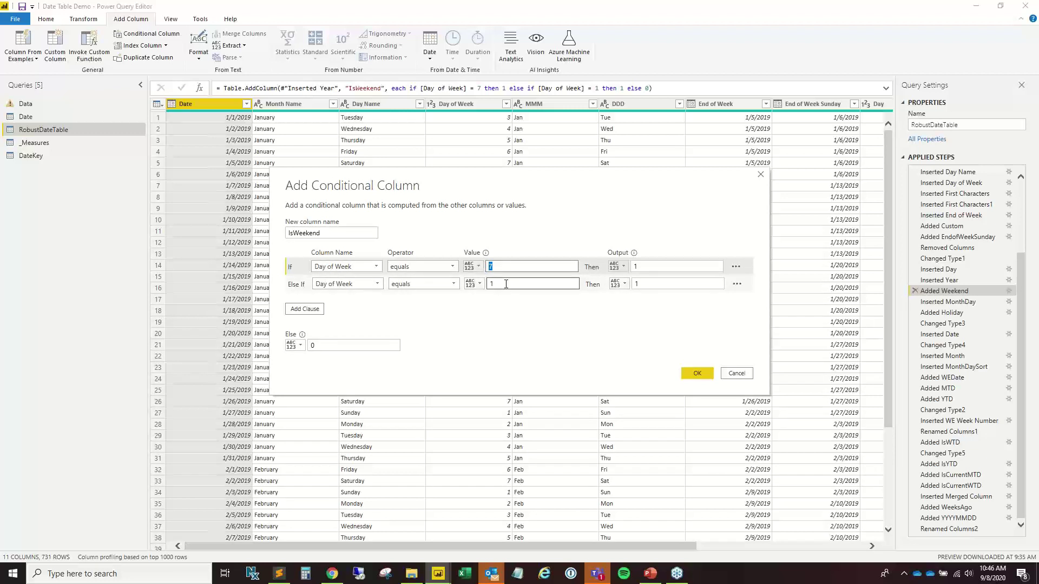
pyautogui.doubleClick(495, 283)
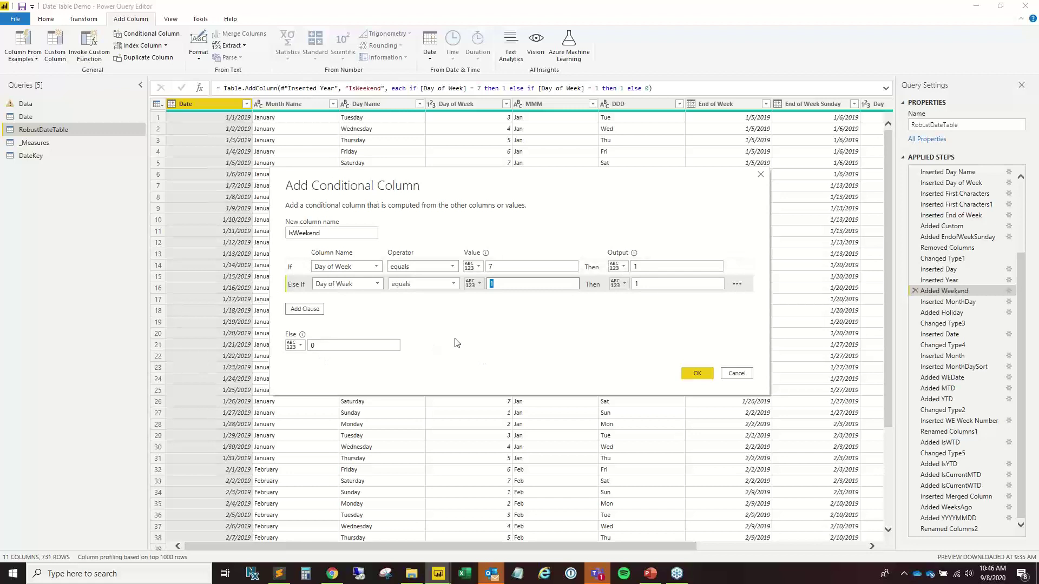
pyautogui.click(761, 175)
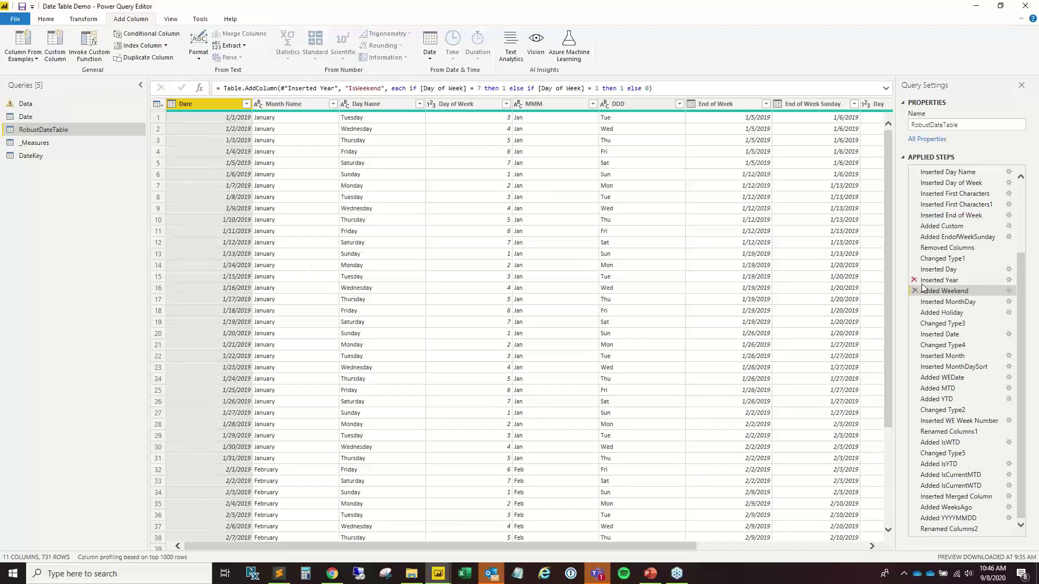
# Return RobustDateTable to its Renamed Columns2 step and inspect the full records of rows 1 and 5.
pyautogui.click(947, 530)
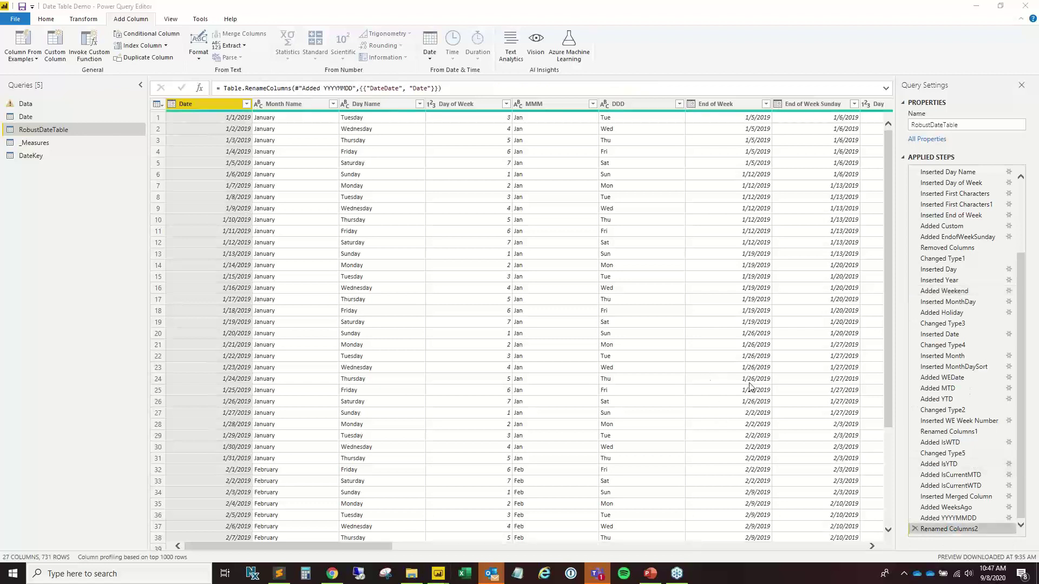
pyautogui.click(157, 116)
pyautogui.moveTo(312, 485); pyautogui.dragTo(323, 374)
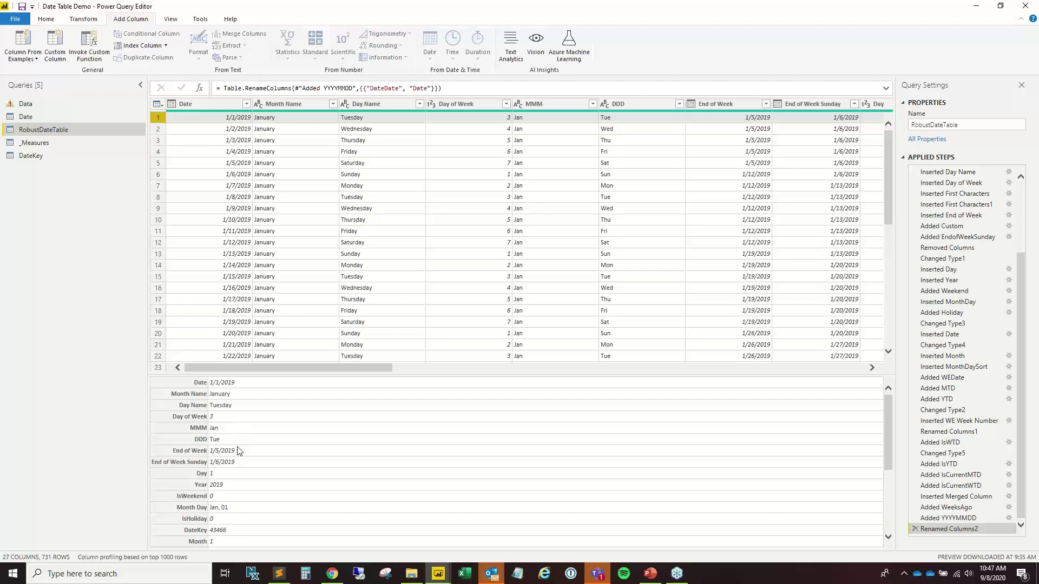
pyautogui.scroll(-2, 239, 492)
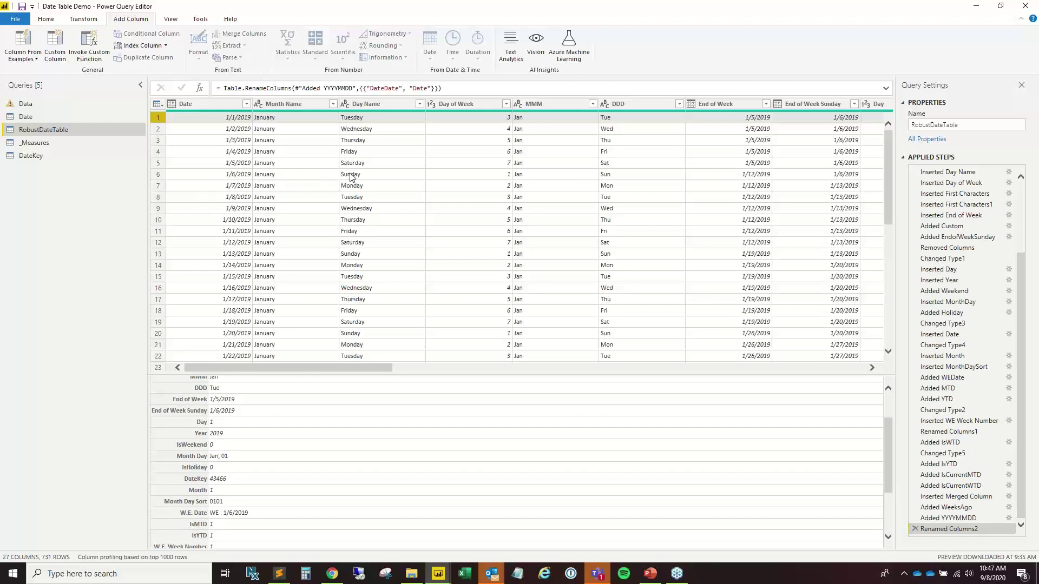
pyautogui.click(158, 163)
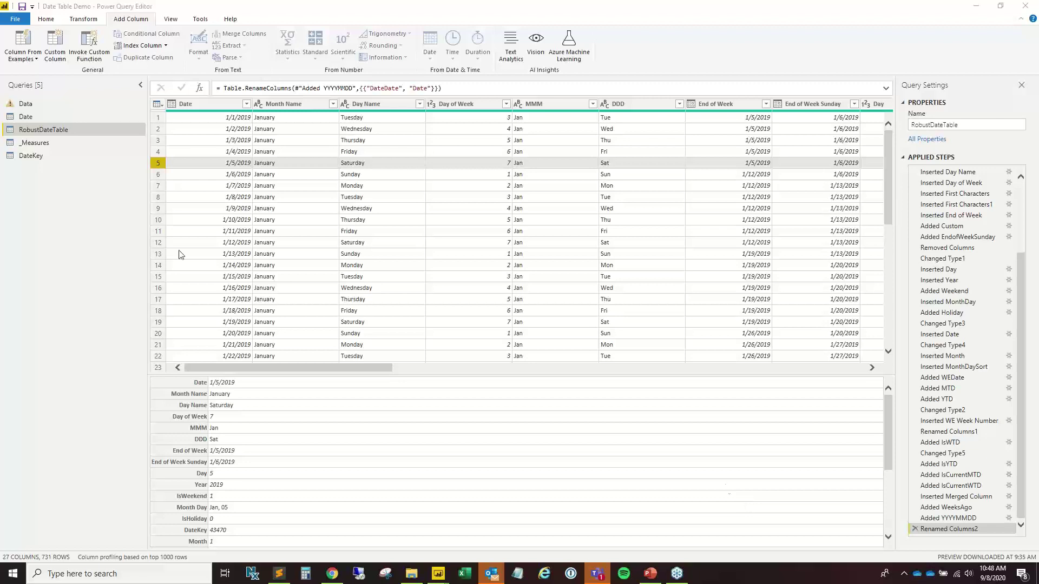
# Examine the IsCurrentMTD and IsYTD column steps in the Date query.
pyautogui.click(54, 156)
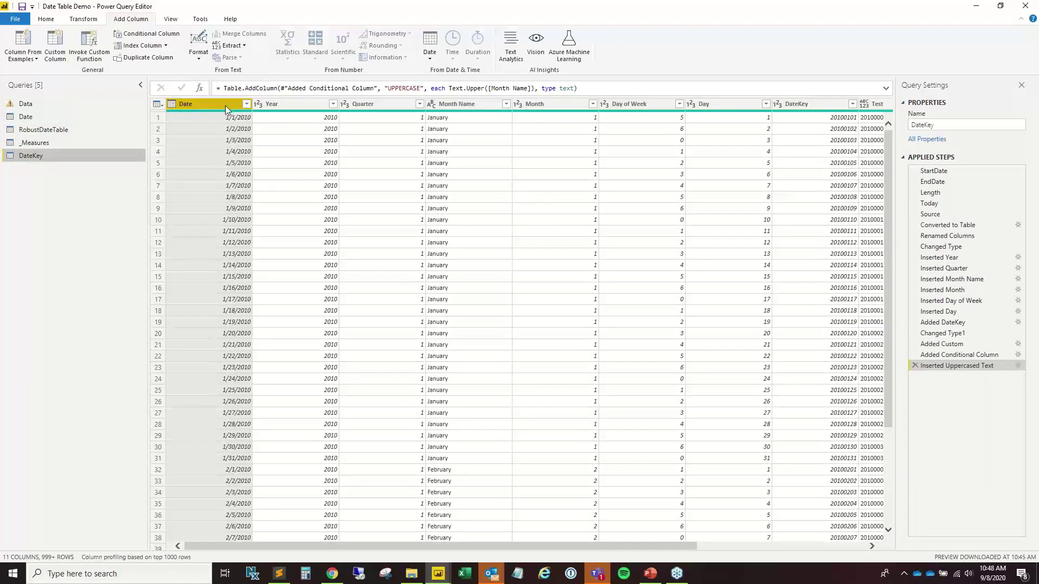
pyautogui.click(70, 117)
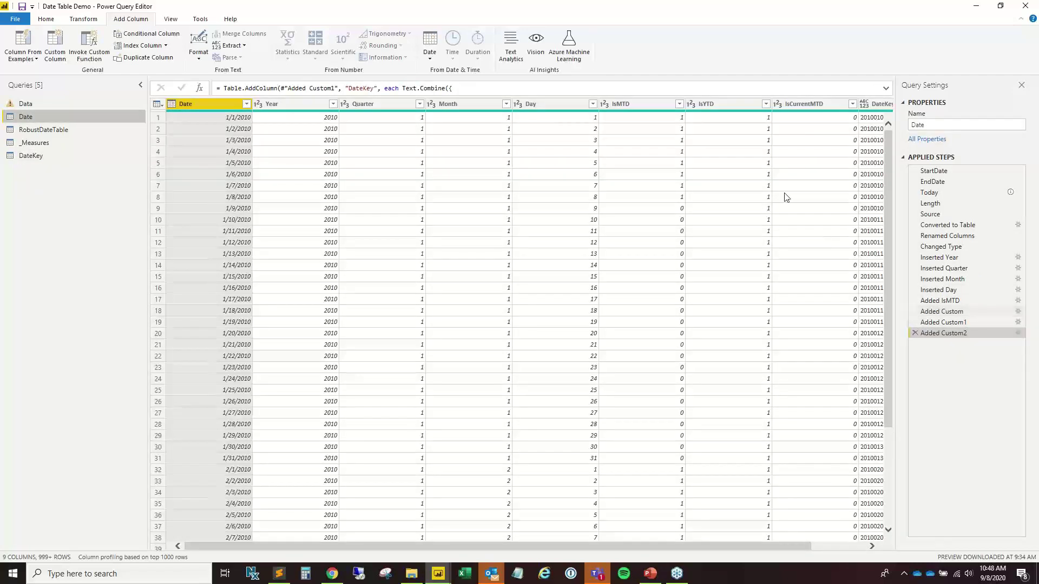
pyautogui.click(970, 323)
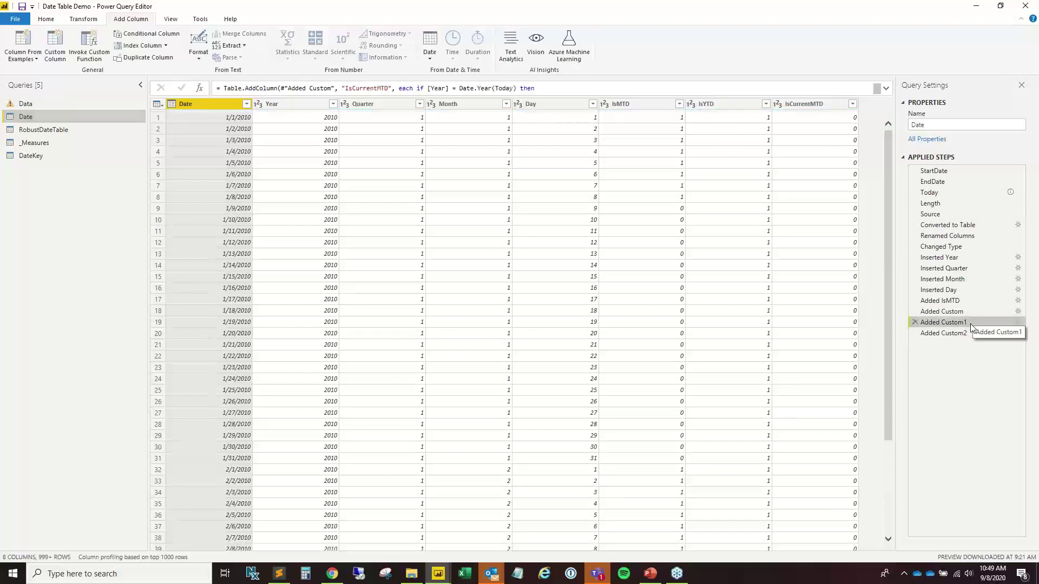
pyautogui.click(969, 312)
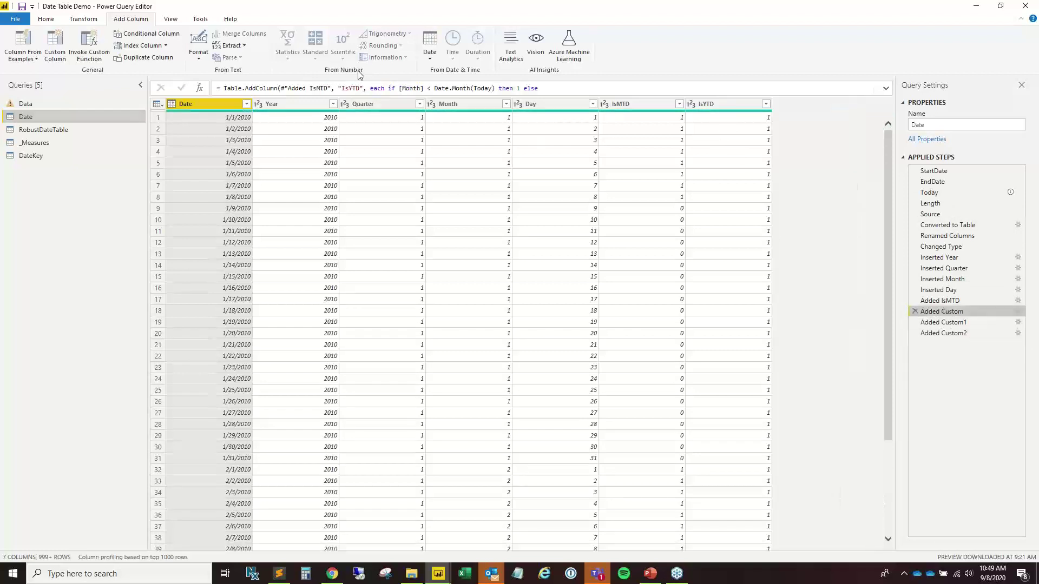
# Examine the nested month conditions in the IsYTD custom column formula and exit its settings without saving.
pyautogui.click(1018, 311)
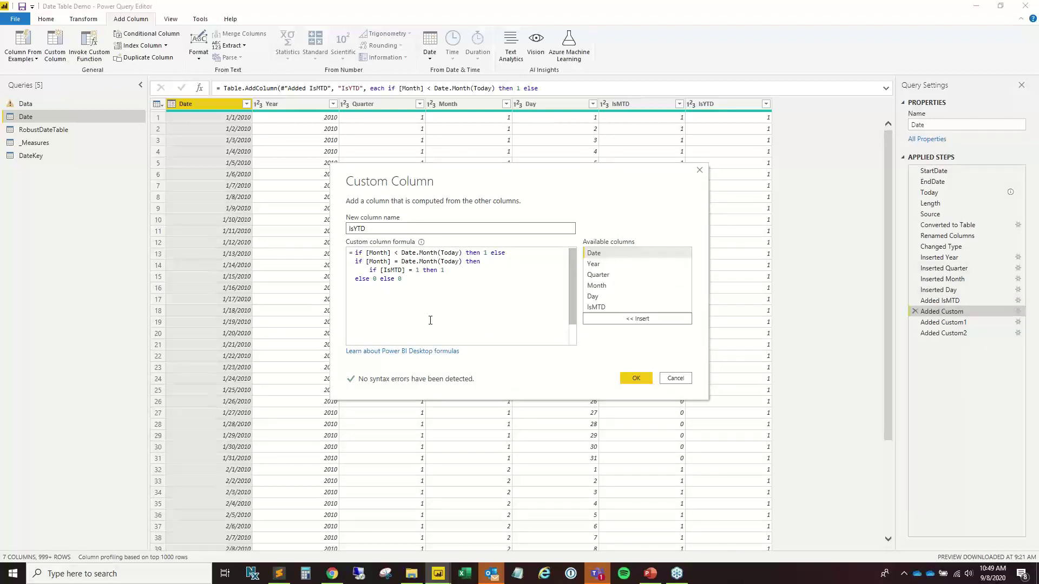
pyautogui.click(425, 292)
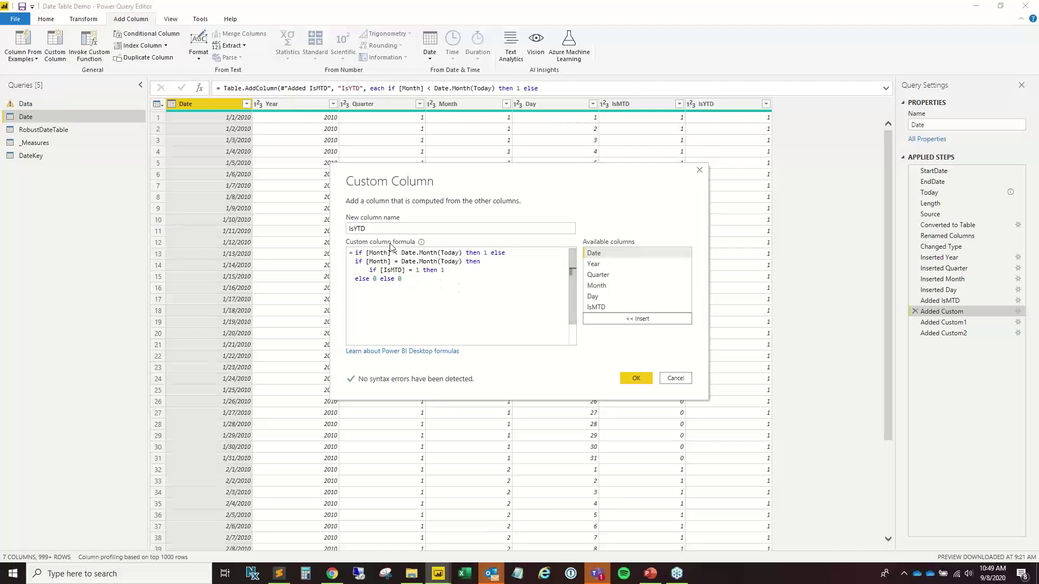
pyautogui.moveTo(365, 253); pyautogui.dragTo(491, 254)
pyautogui.click(407, 273)
pyautogui.click(674, 379)
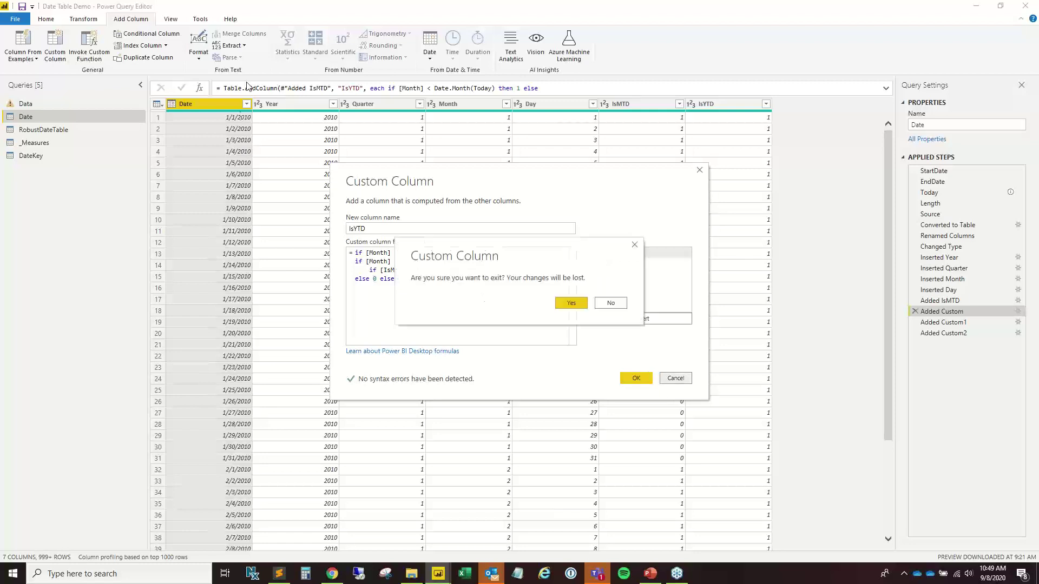
pyautogui.click(566, 303)
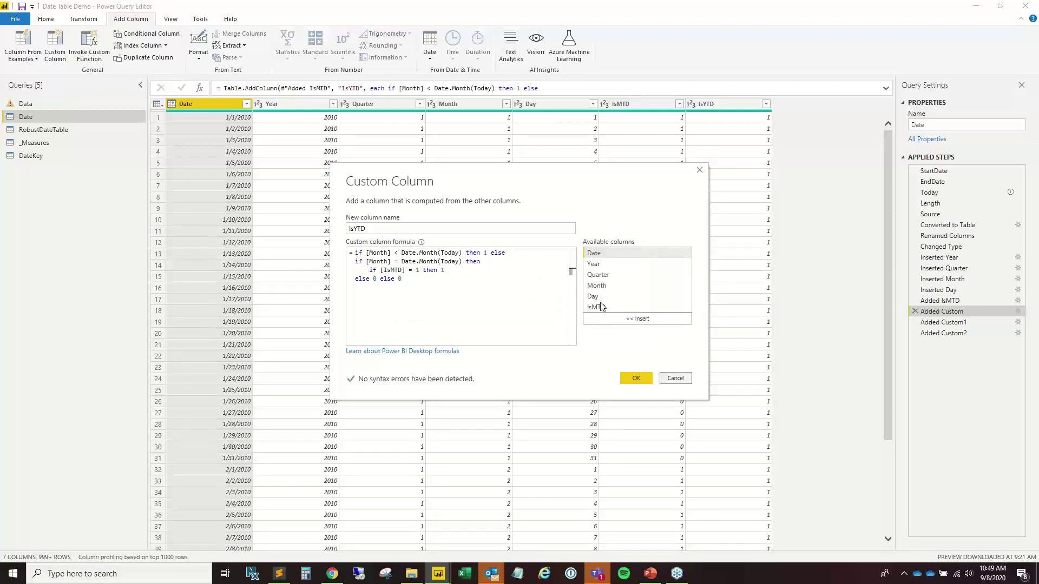
pyautogui.click(700, 170)
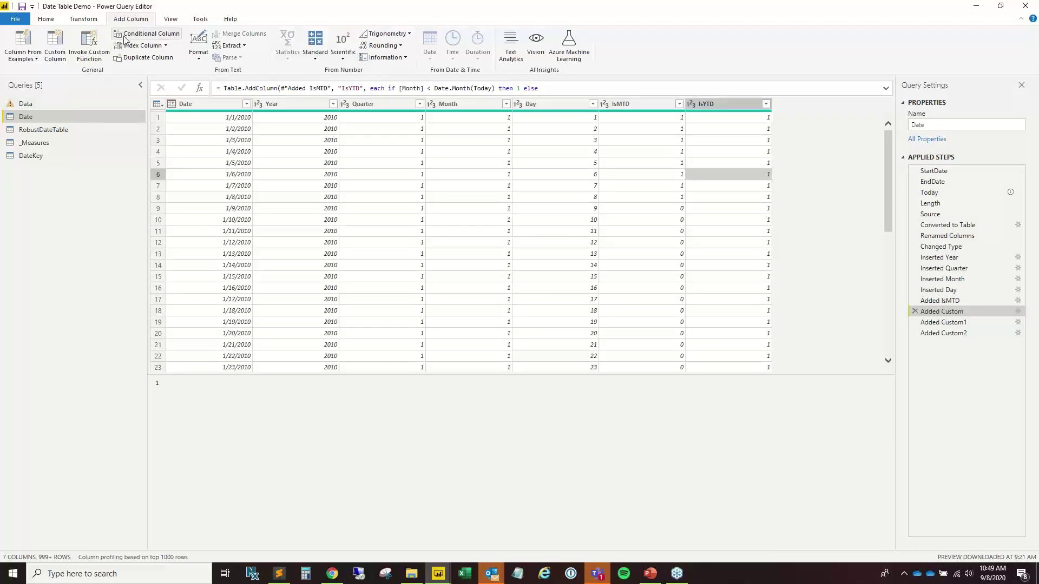
# Examine the EndDate and Today definitions in the Date query's full M code.
pyautogui.click(46, 18)
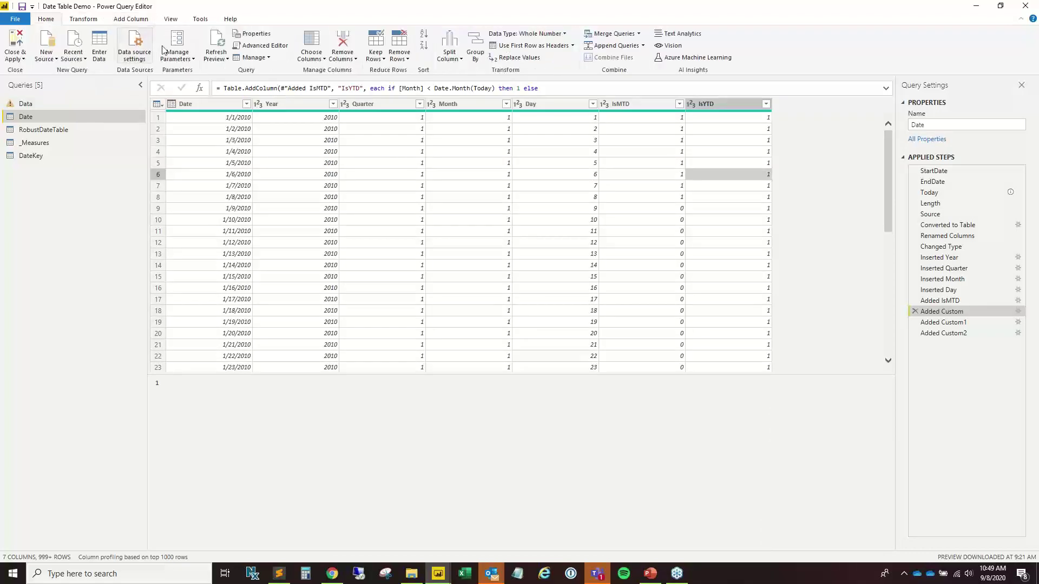
pyautogui.click(269, 52)
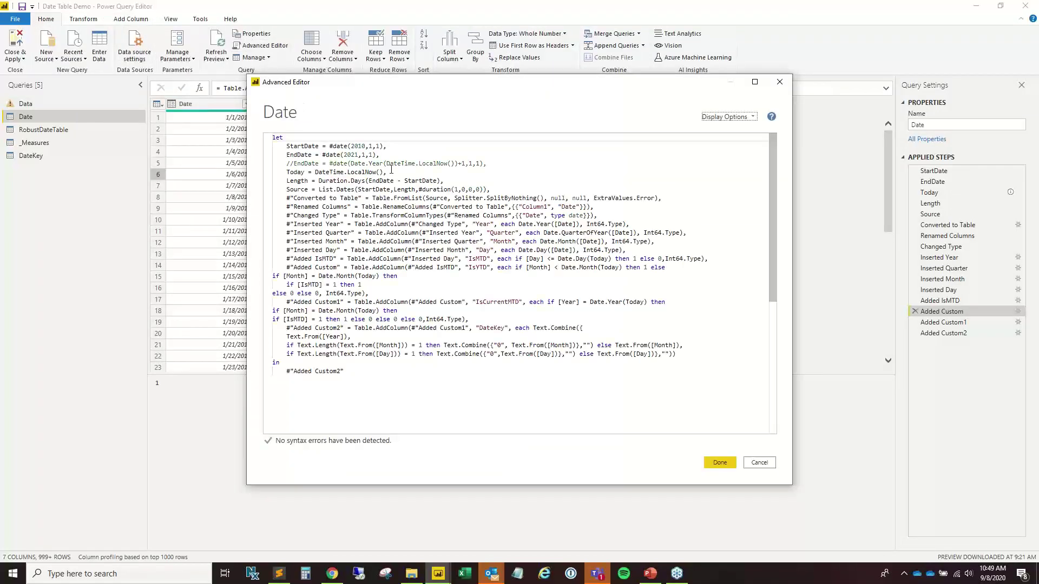
pyautogui.moveTo(353, 169); pyautogui.dragTo(380, 155)
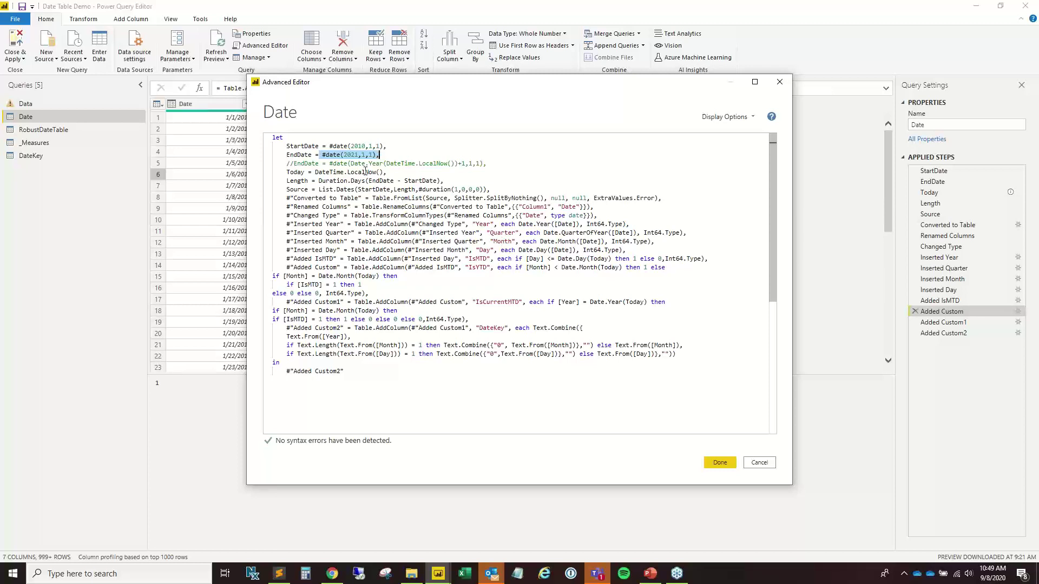
pyautogui.click(409, 172)
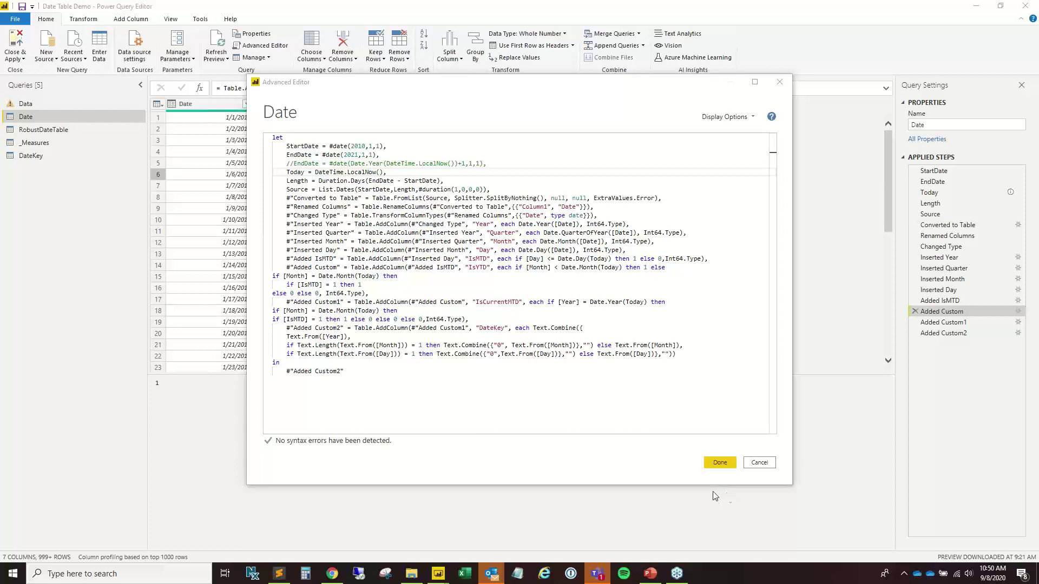
# Switch to Sublime Text to copy the whole MQuery Calendar.txt script, then close the Date query's Advanced Editor in Power Query.
pyautogui.click(276, 575)
pyautogui.moveTo(382, 196); pyautogui.dragTo(431, 37)
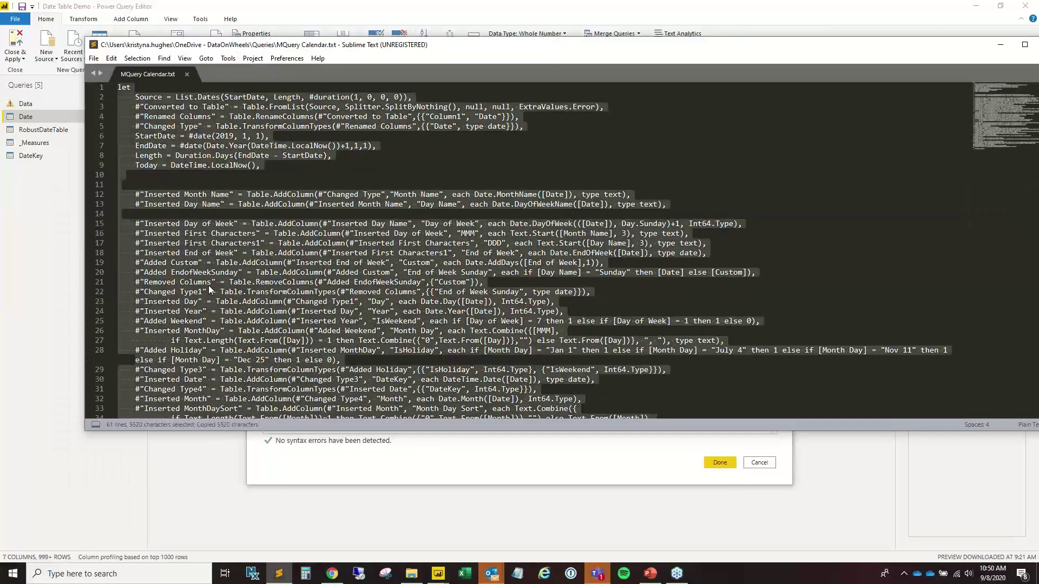
pyautogui.click(51, 207)
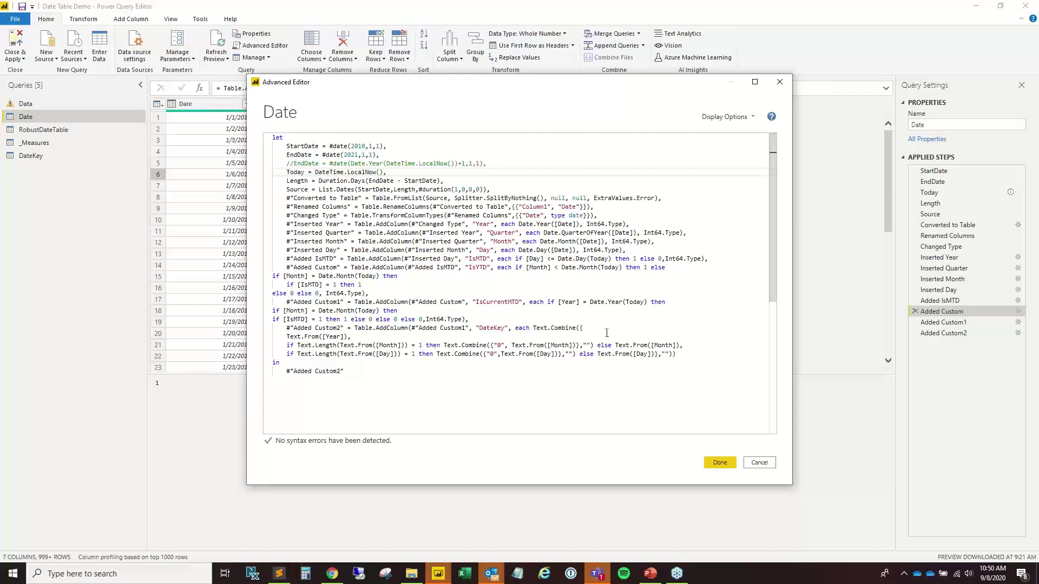
pyautogui.click(780, 82)
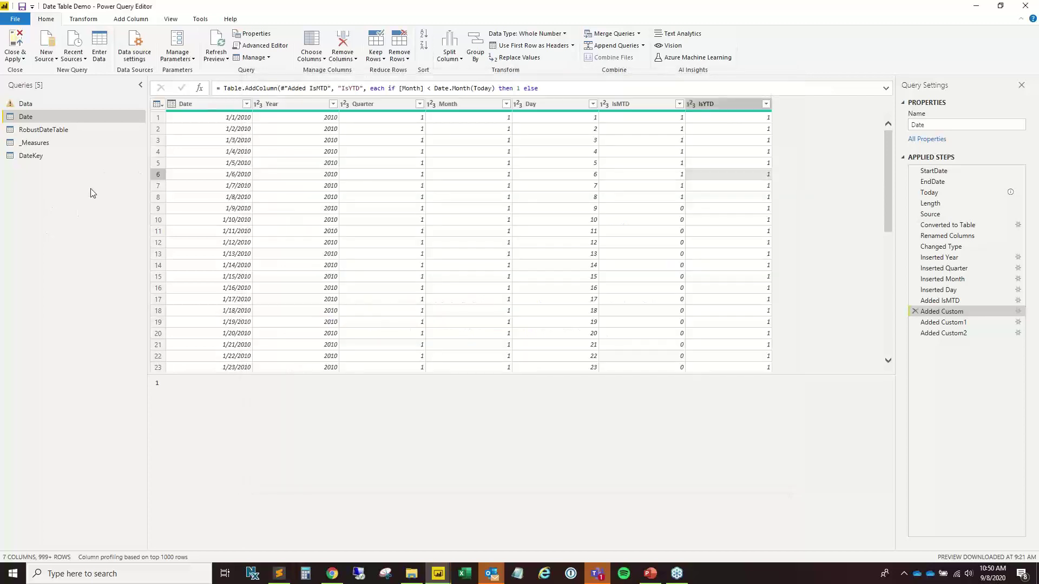
# Create a blank query and replace its entire M code with the copied MQuery Calendar script.
pyautogui.rightClick(34, 200)
pyautogui.moveTo(99, 222)
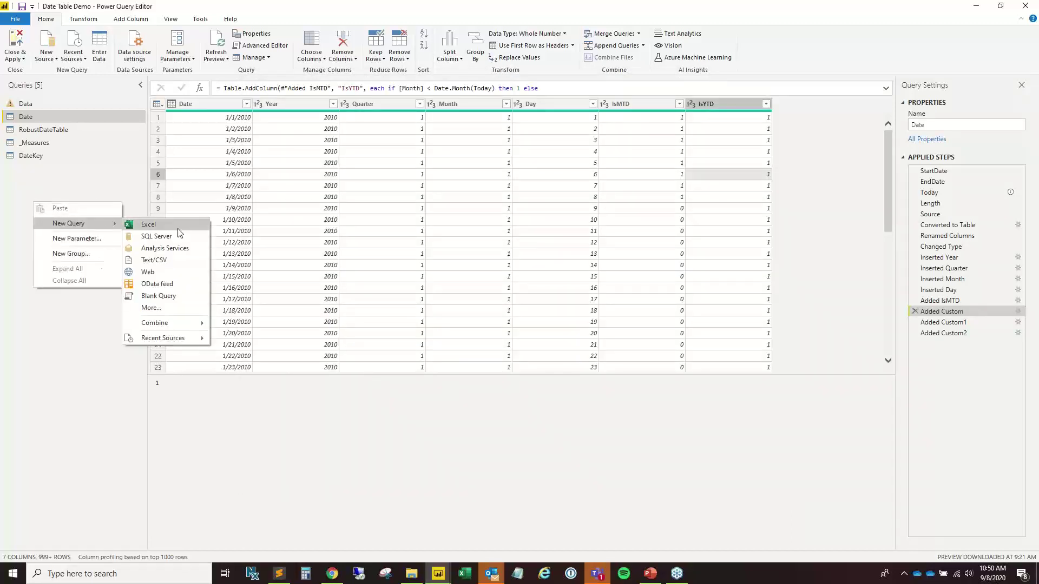
pyautogui.click(182, 296)
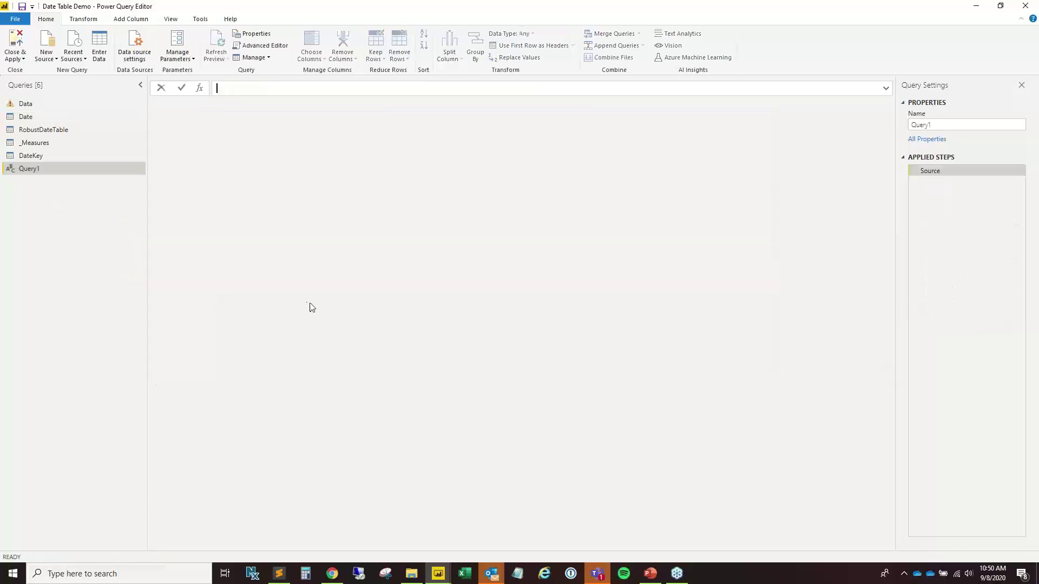
pyautogui.click(268, 48)
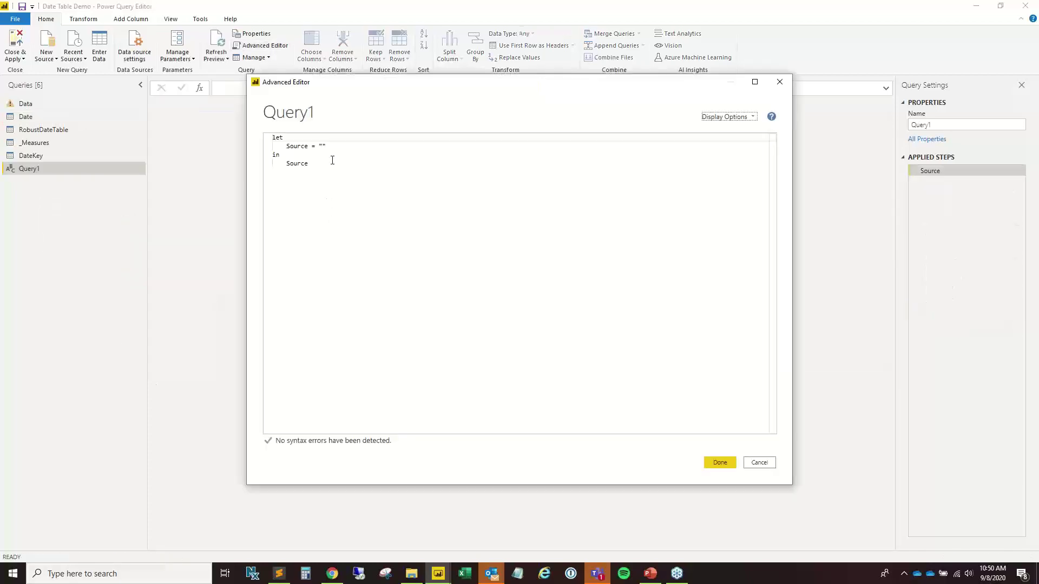
pyautogui.moveTo(308, 164); pyautogui.dragTo(227, 138)
pyautogui.hotkey('ctrl', 'v')
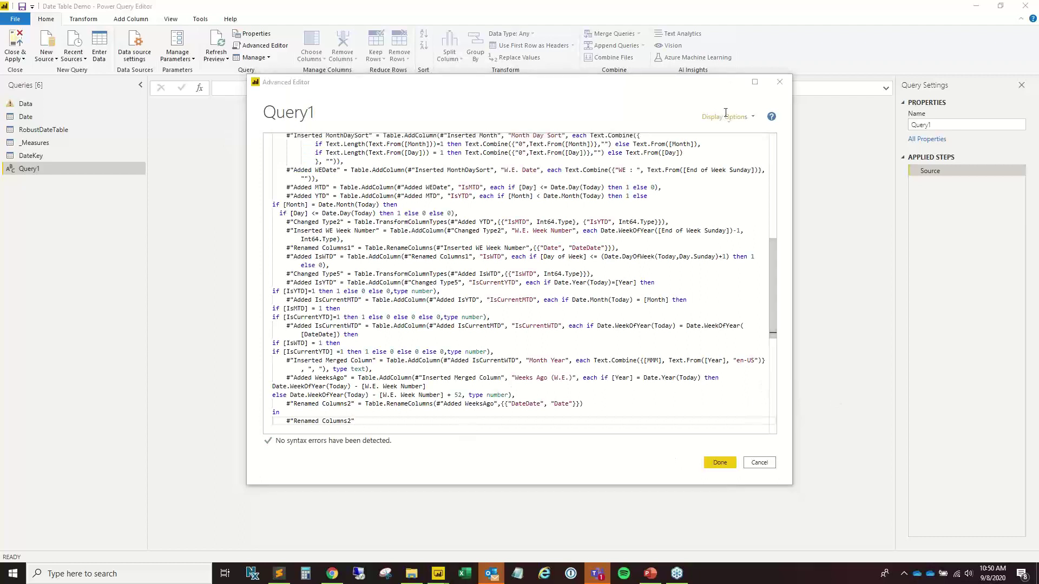
pyautogui.click(720, 463)
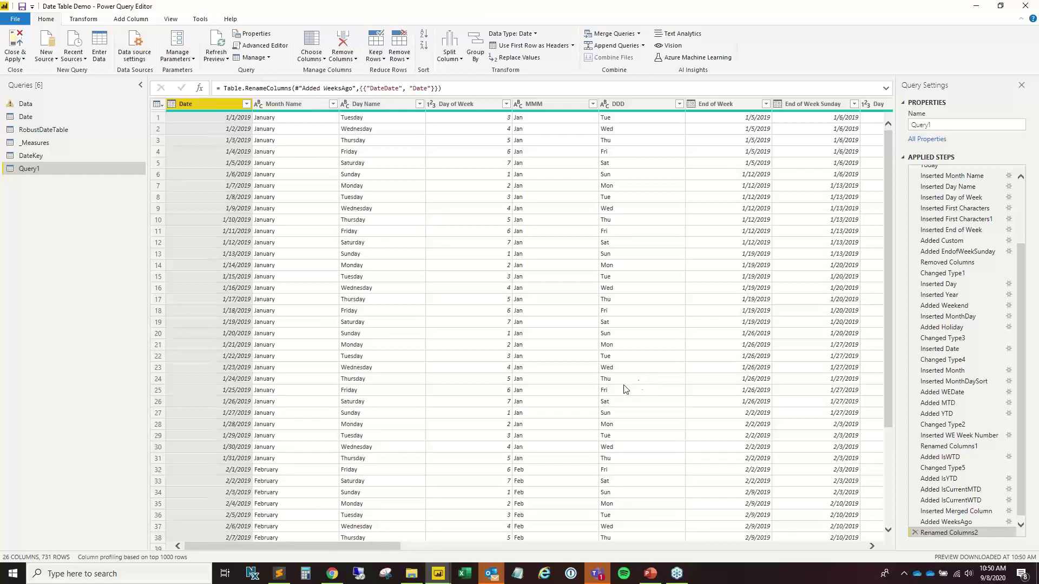
pyautogui.moveTo(382, 544)
pyautogui.mouseDown()
pyautogui.moveTo(643, 539)
pyautogui.moveTo(809, 517)
pyautogui.moveTo(377, 533)
pyautogui.mouseUp()
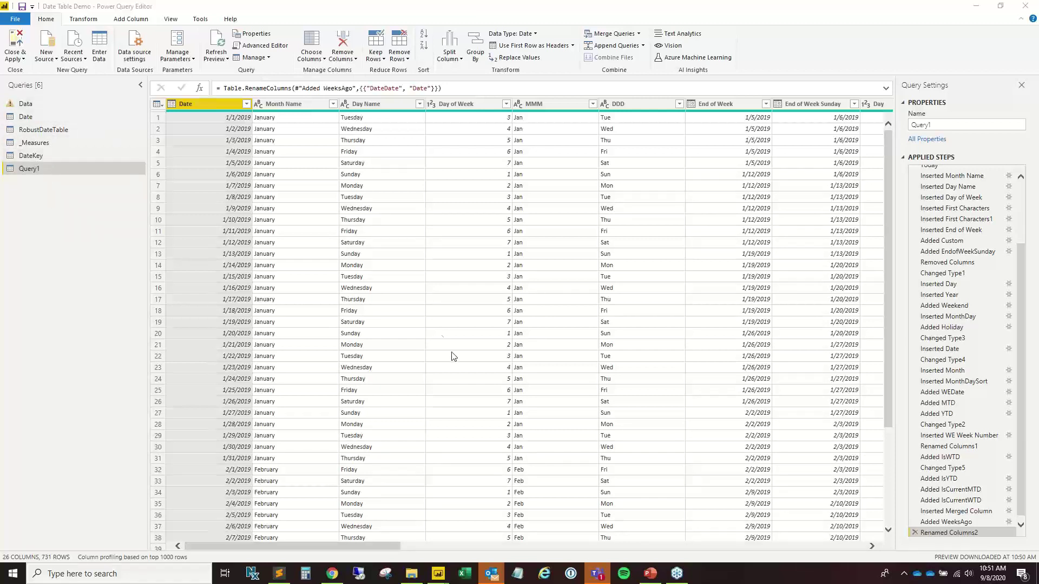
# Change the data type of Query1's Date column to Date/Time.
pyautogui.rightClick(31, 246)
pyautogui.click(39, 231)
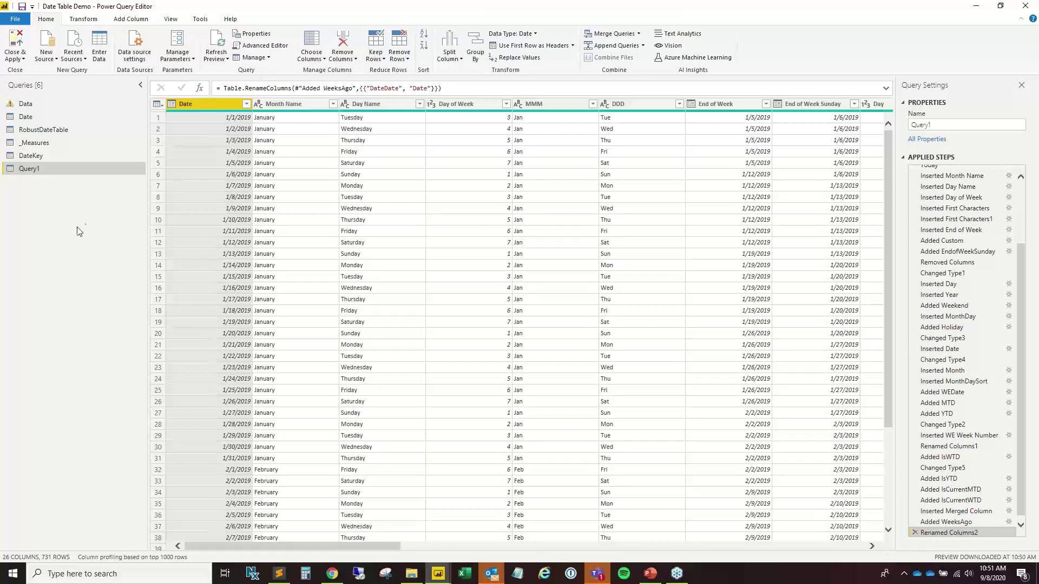
pyautogui.click(170, 105)
pyautogui.click(190, 168)
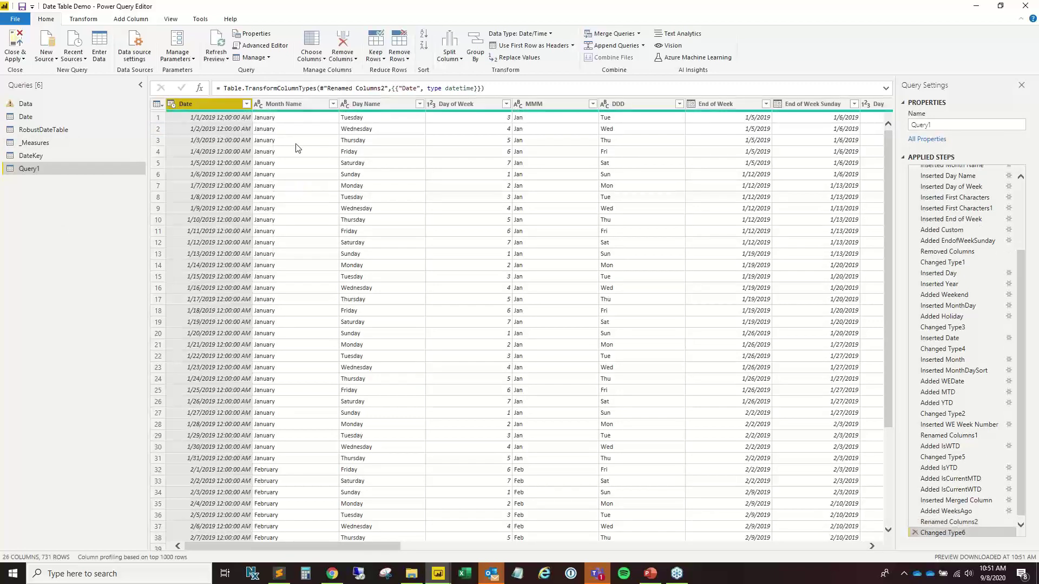
# Add a time-only column extracted from Query1's Date column.
pyautogui.click(130, 19)
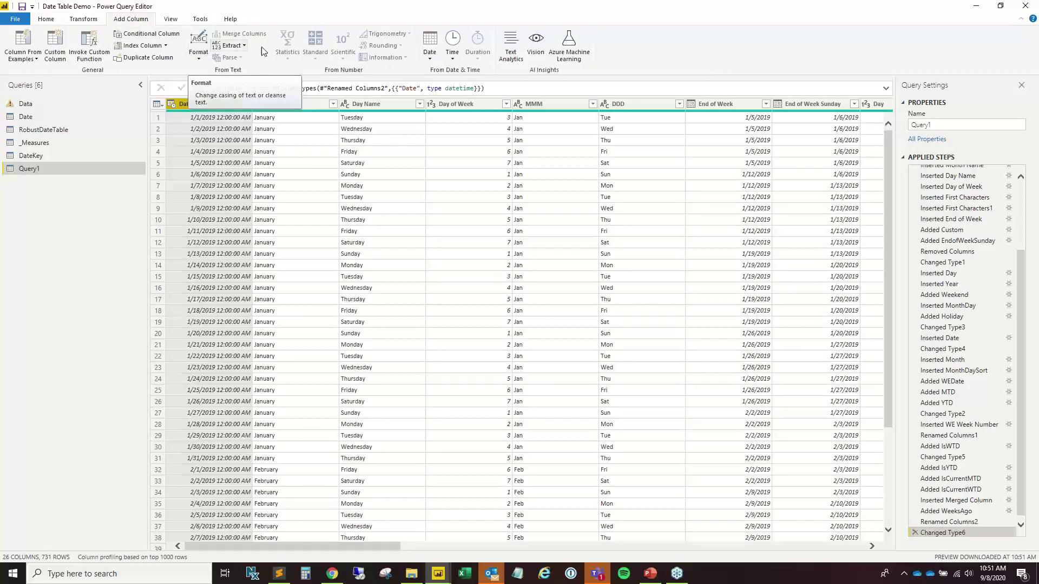
pyautogui.click(450, 54)
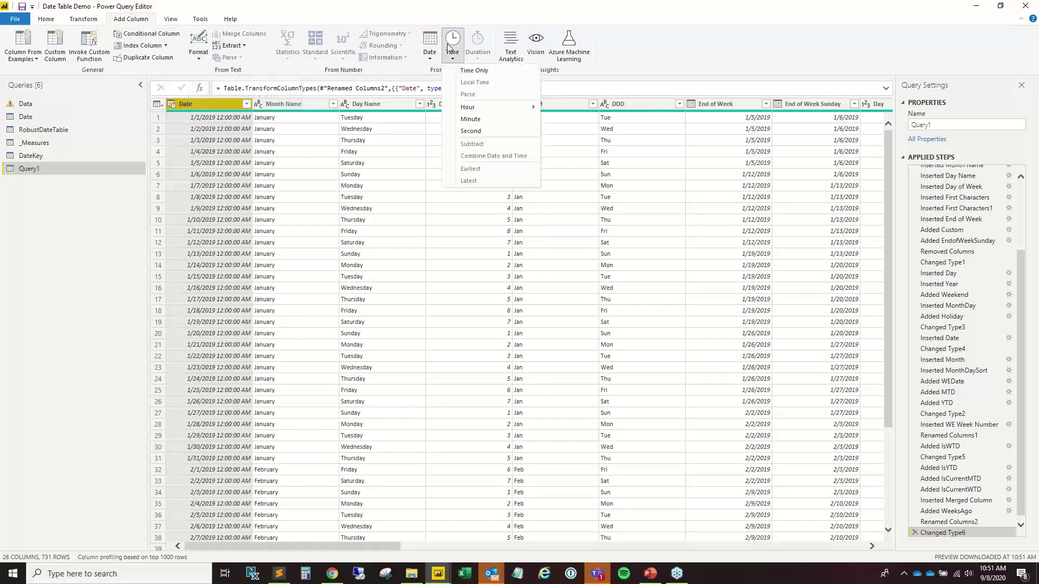
pyautogui.click(461, 72)
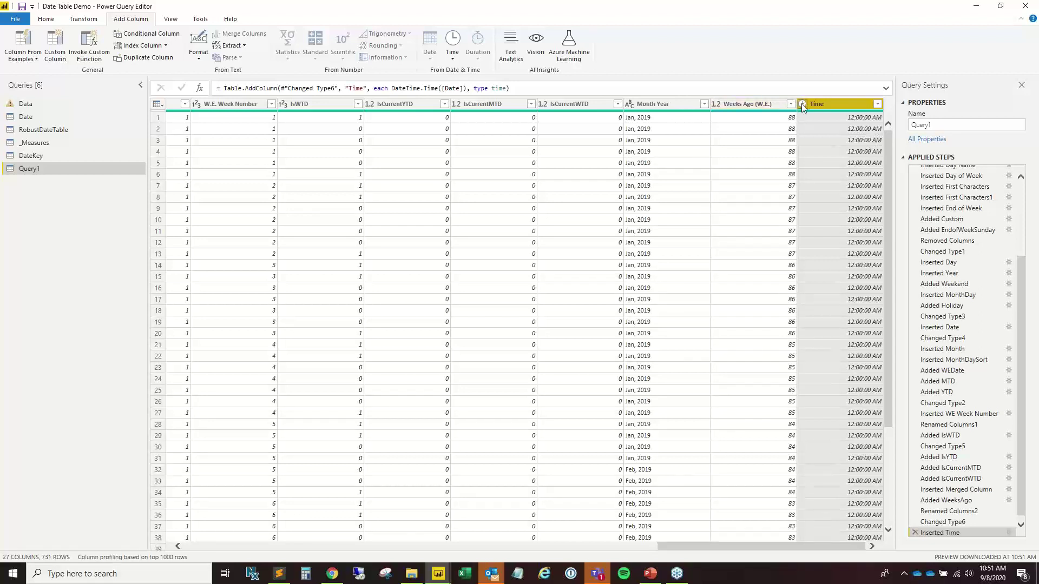
# Add Hour and Minute columns extracted from the new Time column.
pyautogui.click(456, 52)
pyautogui.moveTo(508, 108)
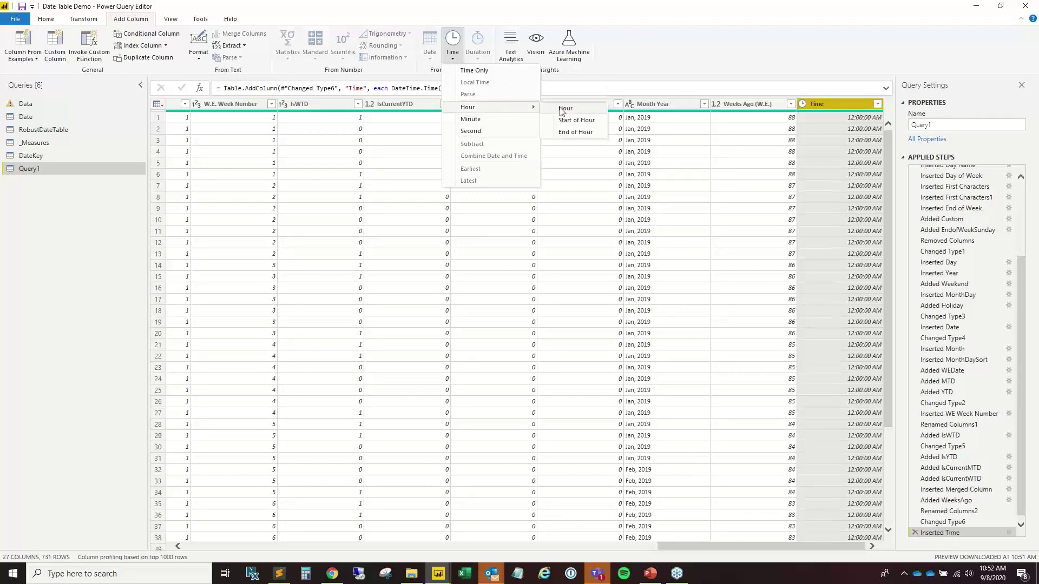
pyautogui.click(562, 115)
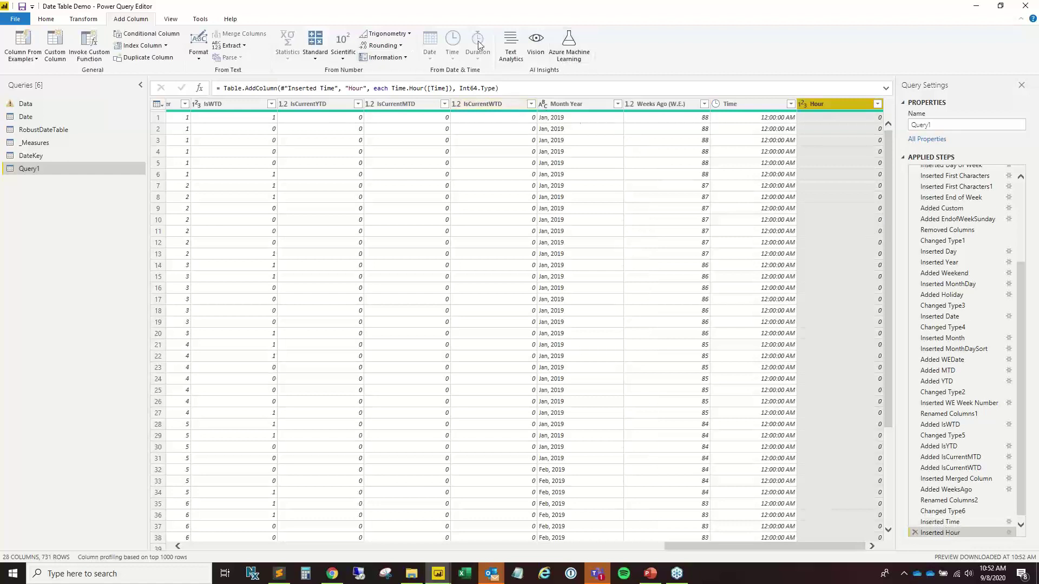
pyautogui.click(750, 104)
pyautogui.click(453, 58)
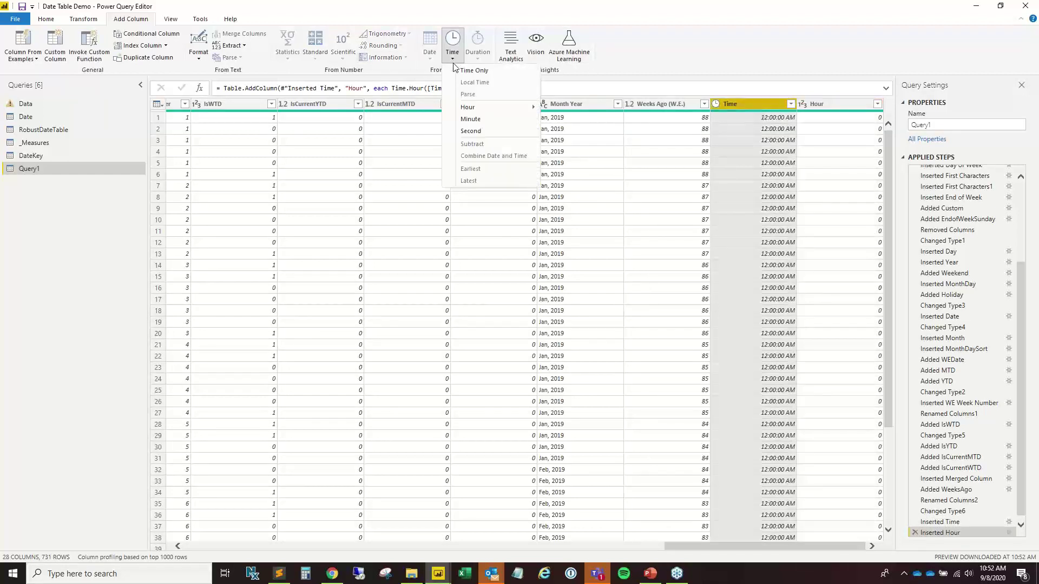
pyautogui.click(470, 119)
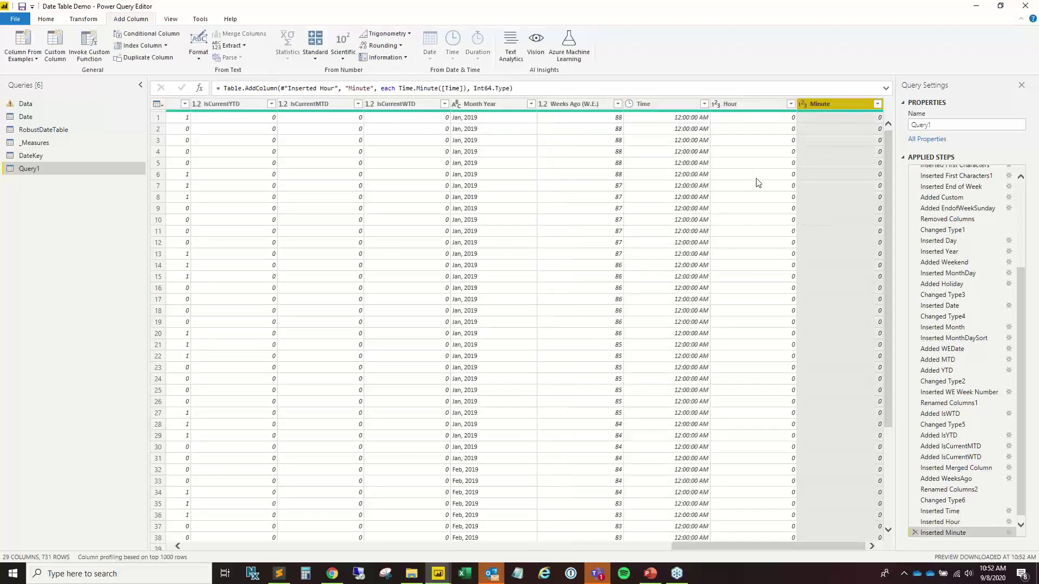
# Start a custom column named TimeKey in Query1.
pyautogui.click(652, 105)
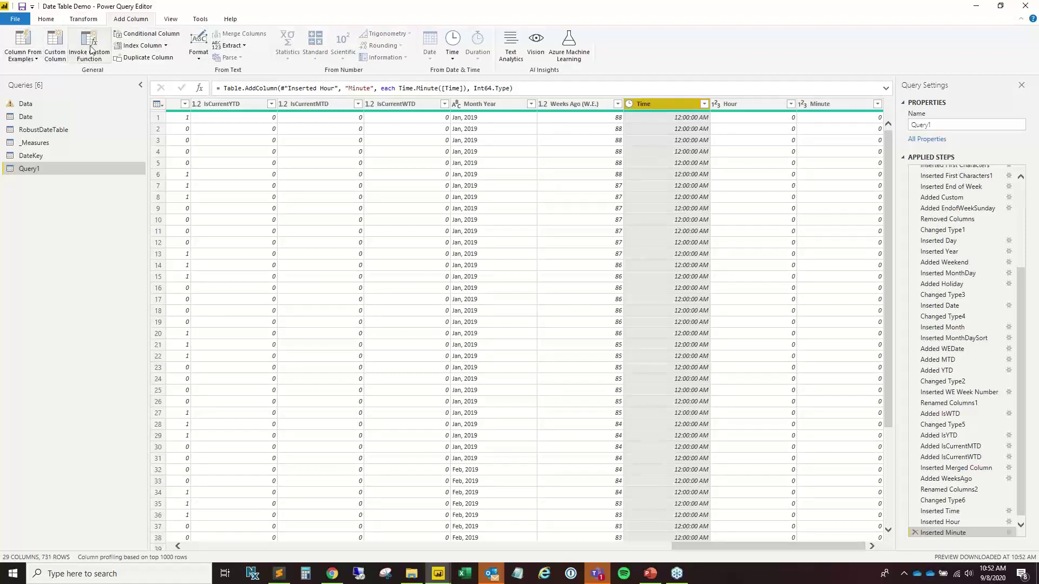
pyautogui.click(63, 52)
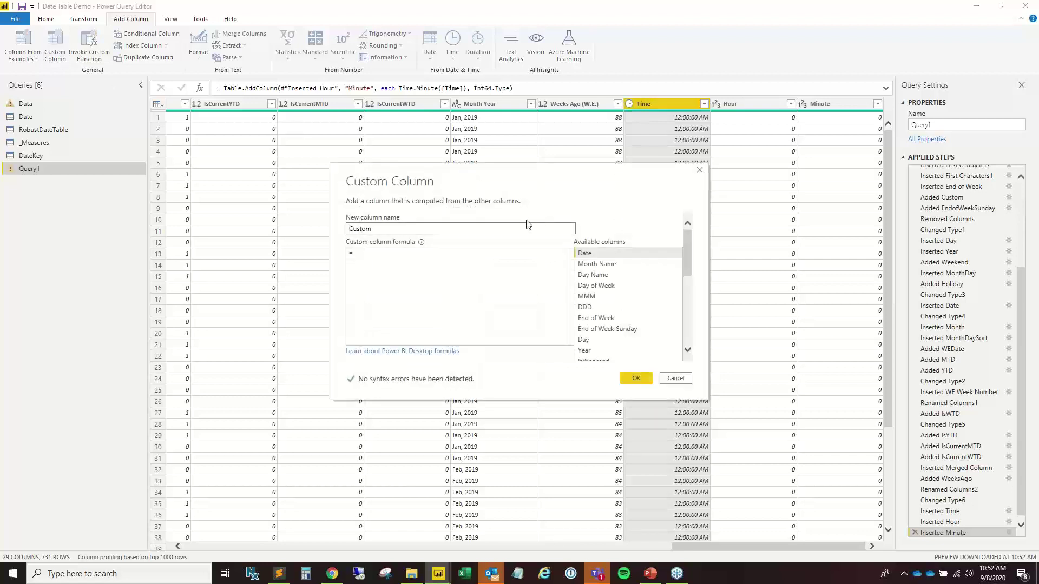
pyautogui.doubleClick(357, 229)
pyautogui.write('TimeKe')
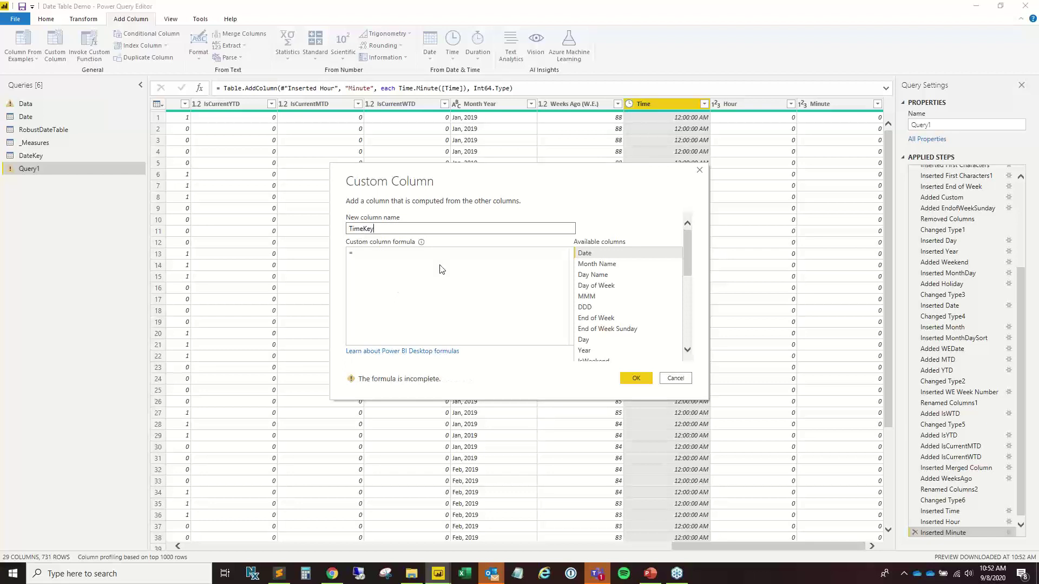
pyautogui.write('y')
pyautogui.click(496, 275)
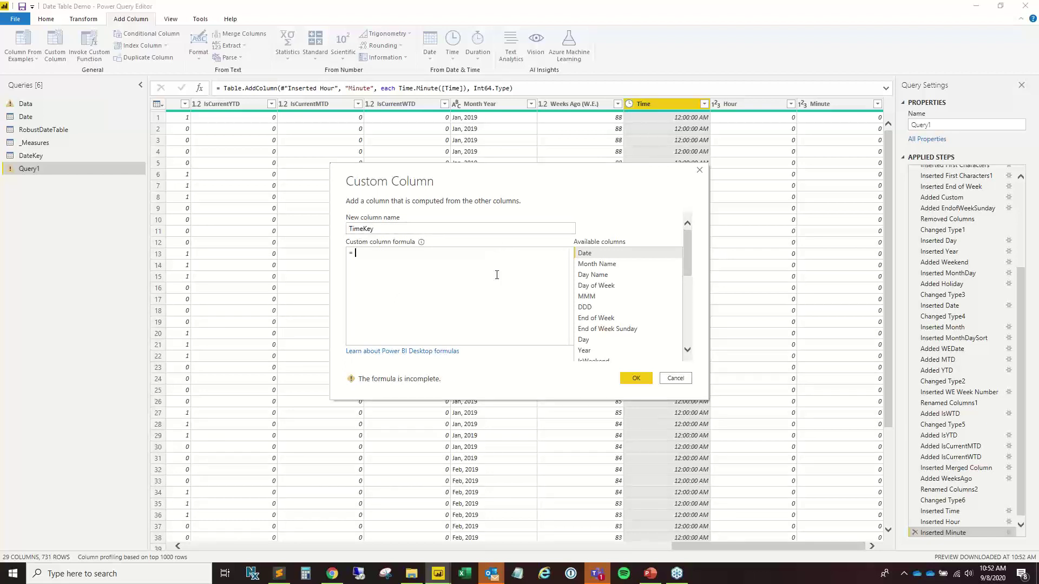
pyautogui.write('Date.')
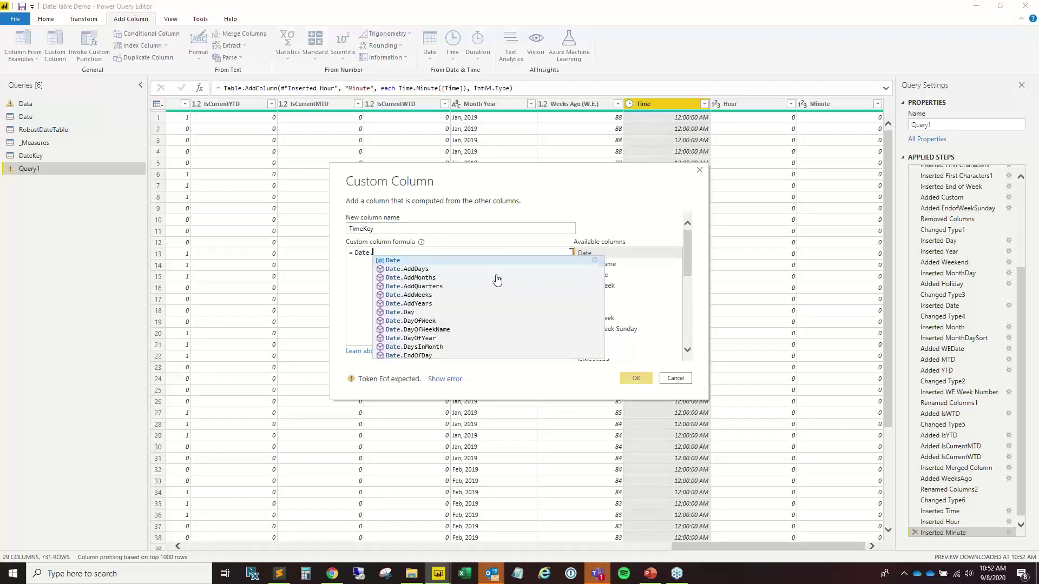
pyautogui.press('BackSpace')
pyautogui.press('BackSpace')
pyautogui.press('BackSpace')
pyautogui.press('BackSpace')
pyautogui.press('BackSpace')
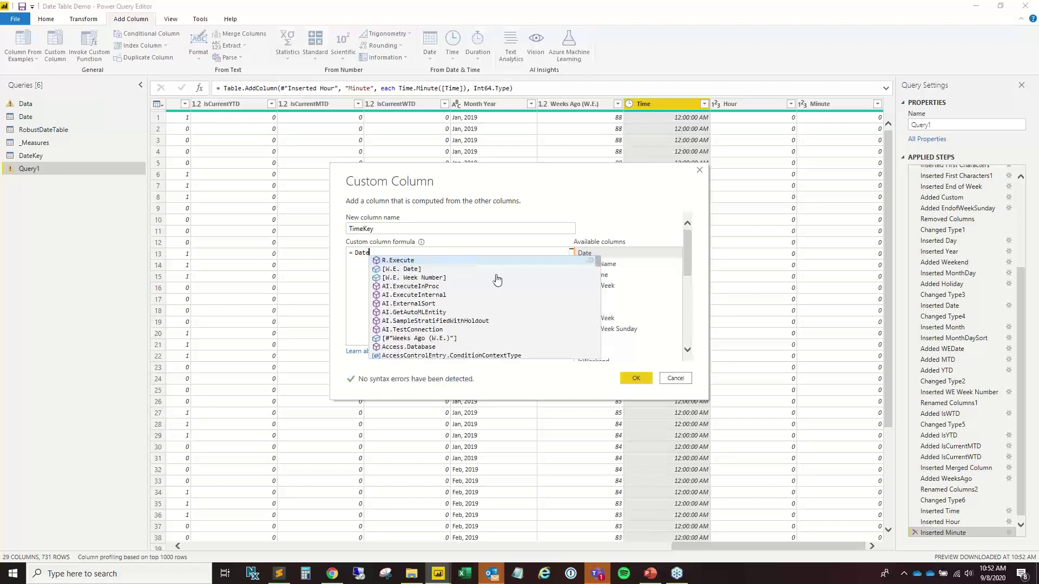
pyautogui.write('T')
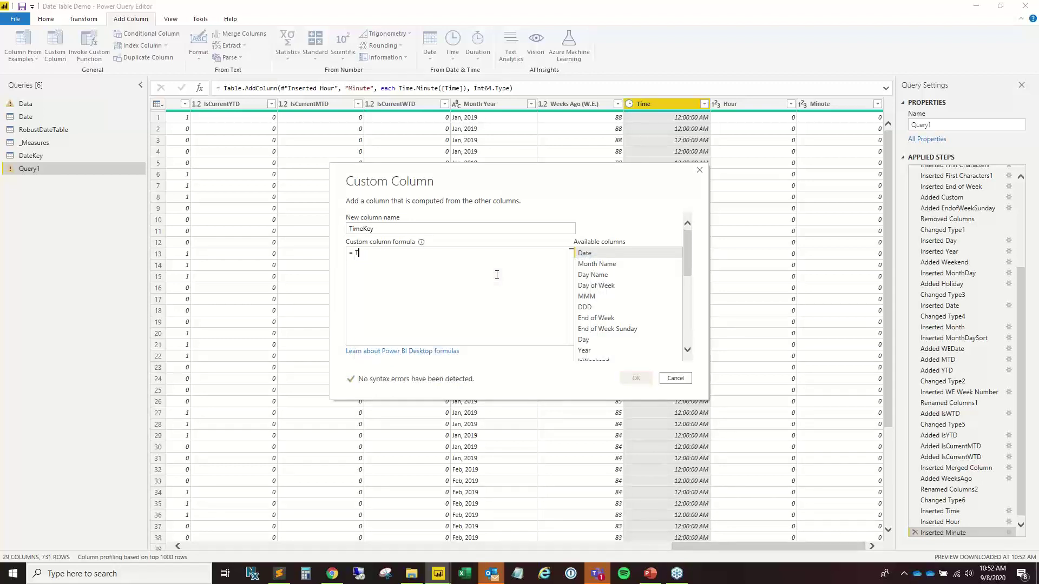
pyautogui.write('ext.Date')
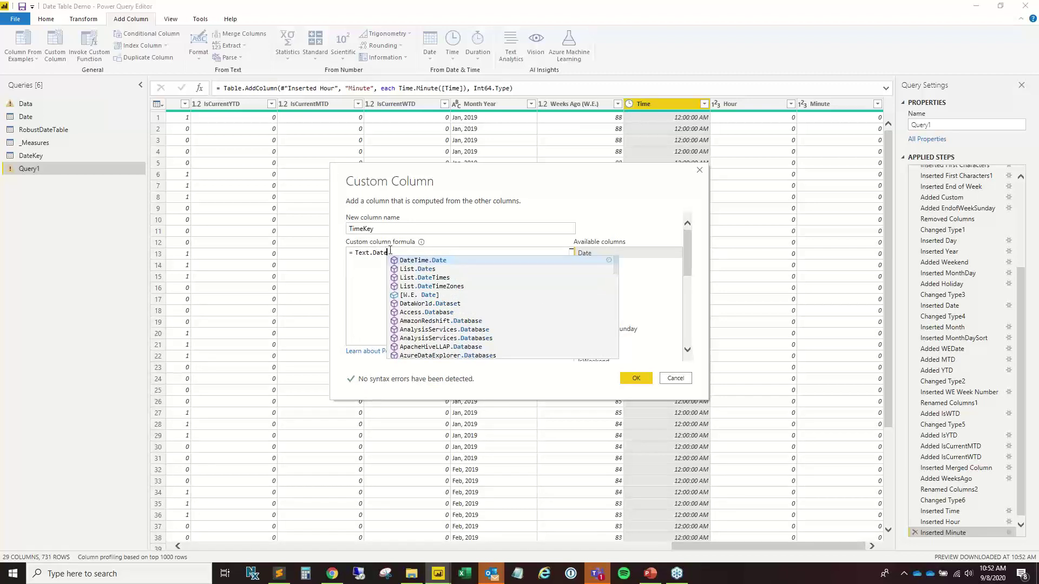
pyautogui.moveTo(388, 253); pyautogui.dragTo(355, 253)
pyautogui.press('BackSpace')
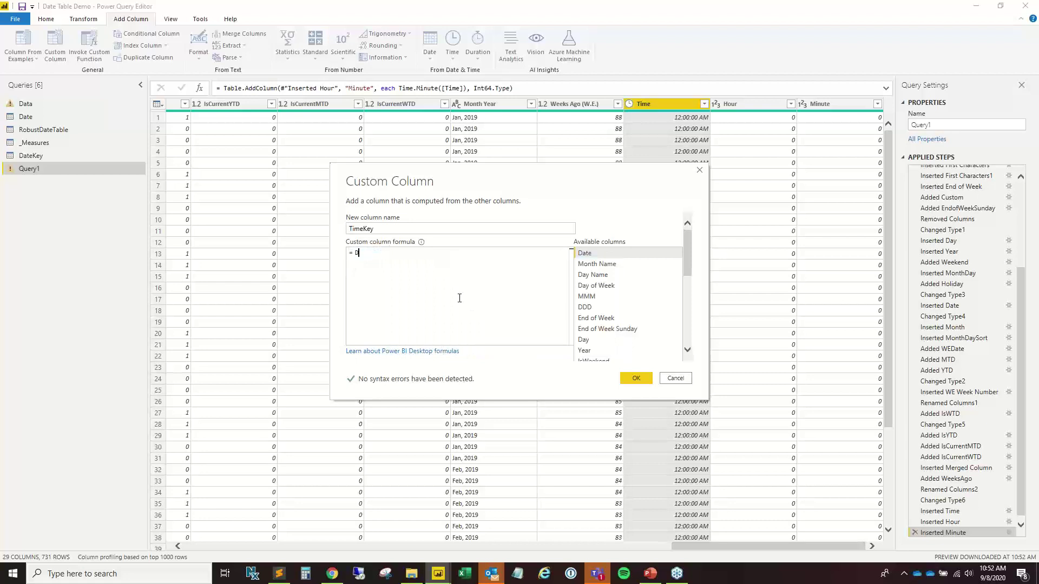
pyautogui.write('Date')
pyautogui.press('BackSpace')
pyautogui.press('BackSpace')
pyautogui.press('BackSpace')
pyautogui.press('BackSpace')
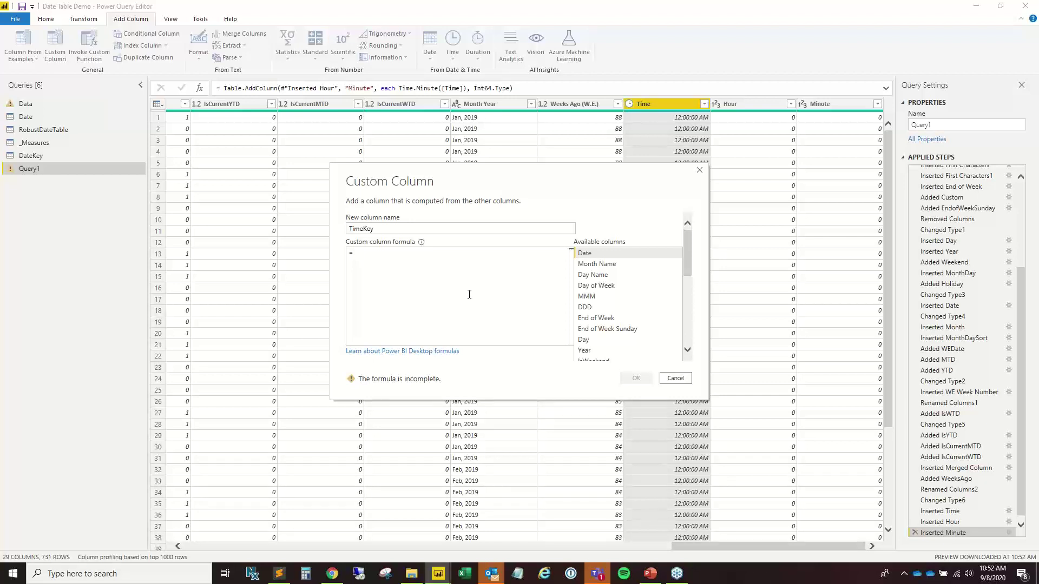
# Try a Text.Combine formula for TimeKey that joins [Hour] and [Minute] with " : " as the separator.
pyautogui.write('Text.Com')
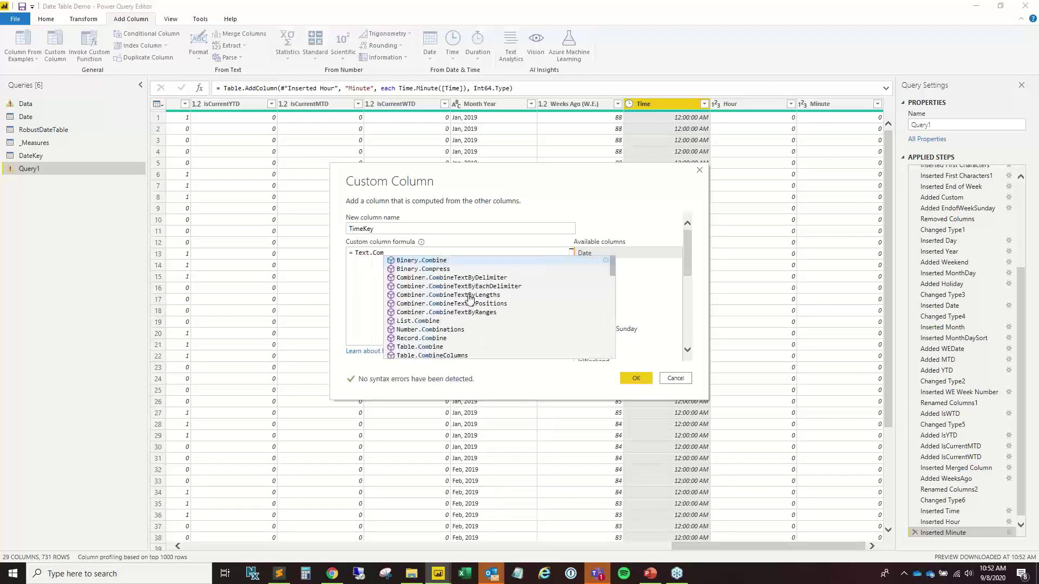
pyautogui.write('binw')
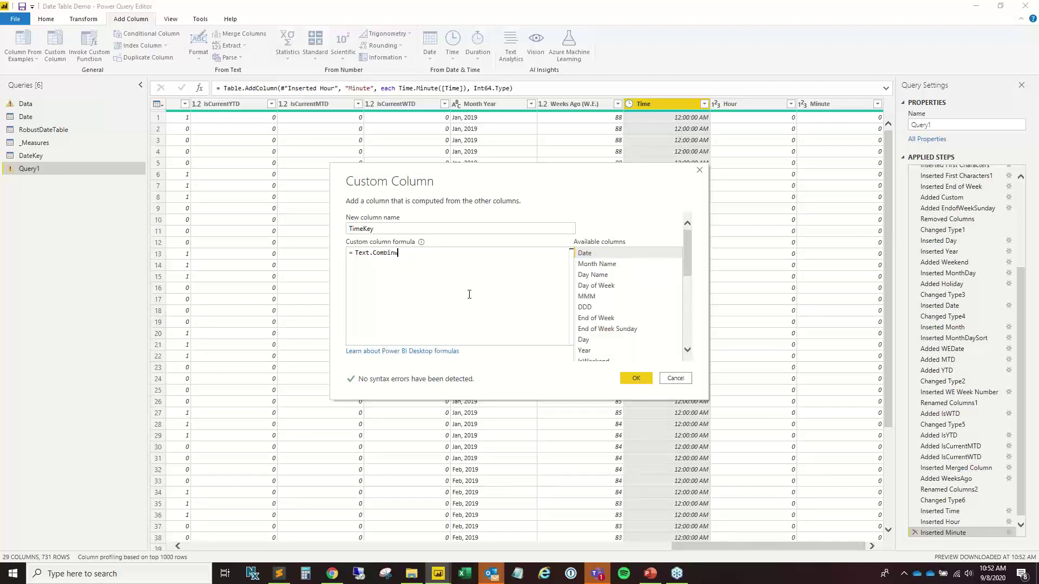
pyautogui.press('BackSpace')
pyautogui.write('e({')
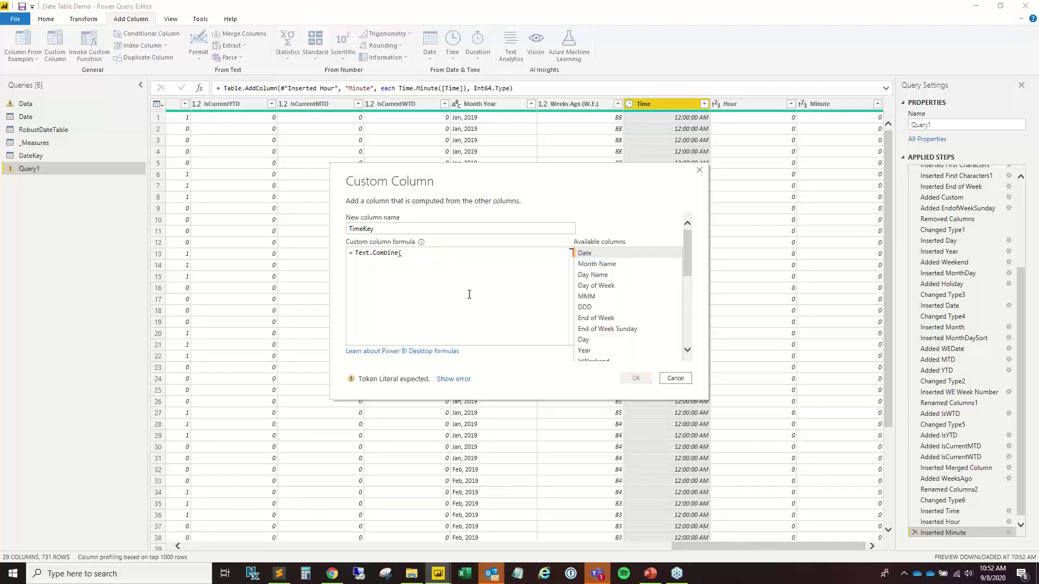
pyautogui.write('[Hour],')
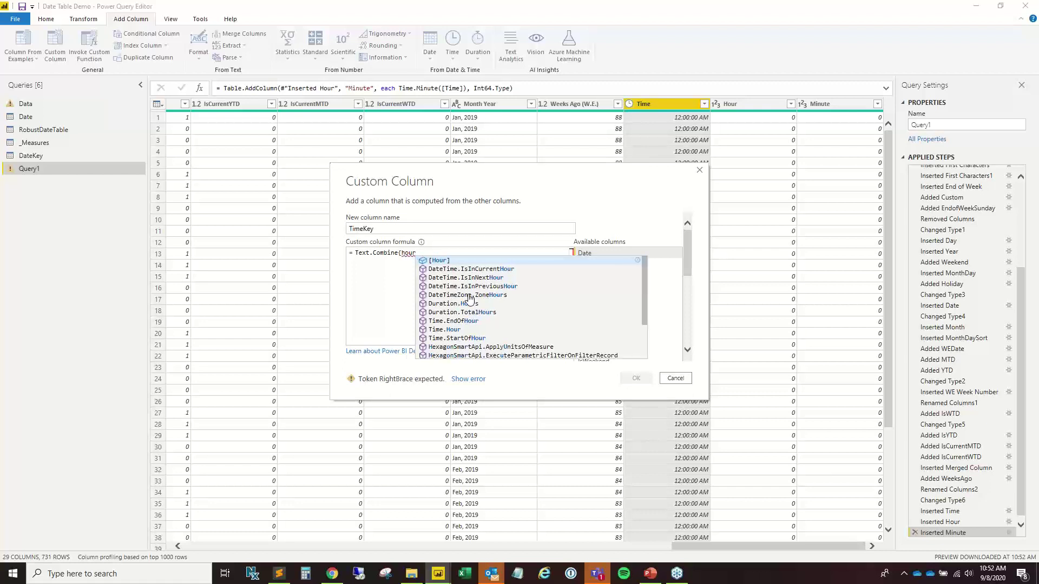
pyautogui.write('[Minute]')
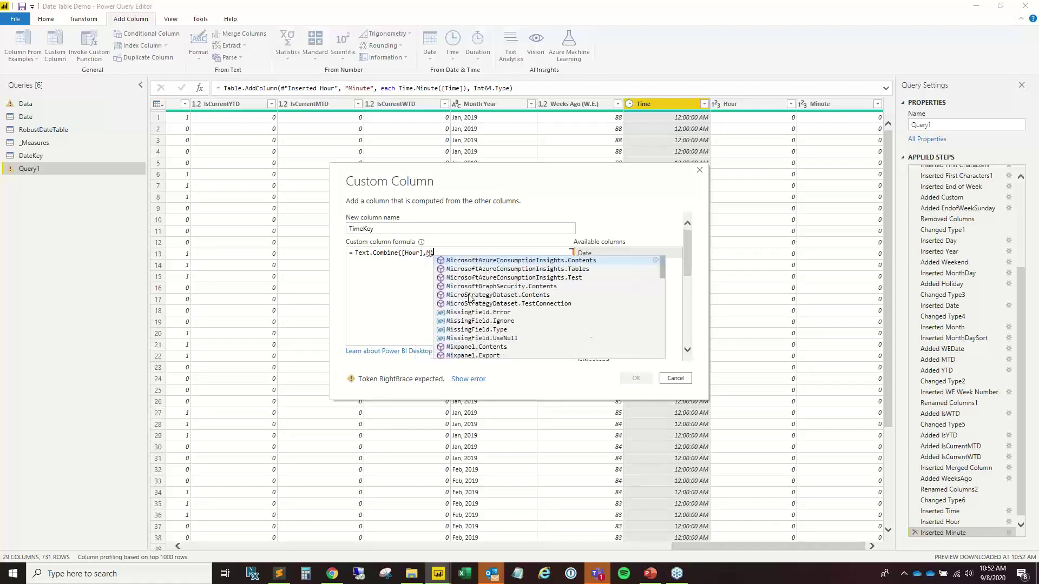
pyautogui.write('}')
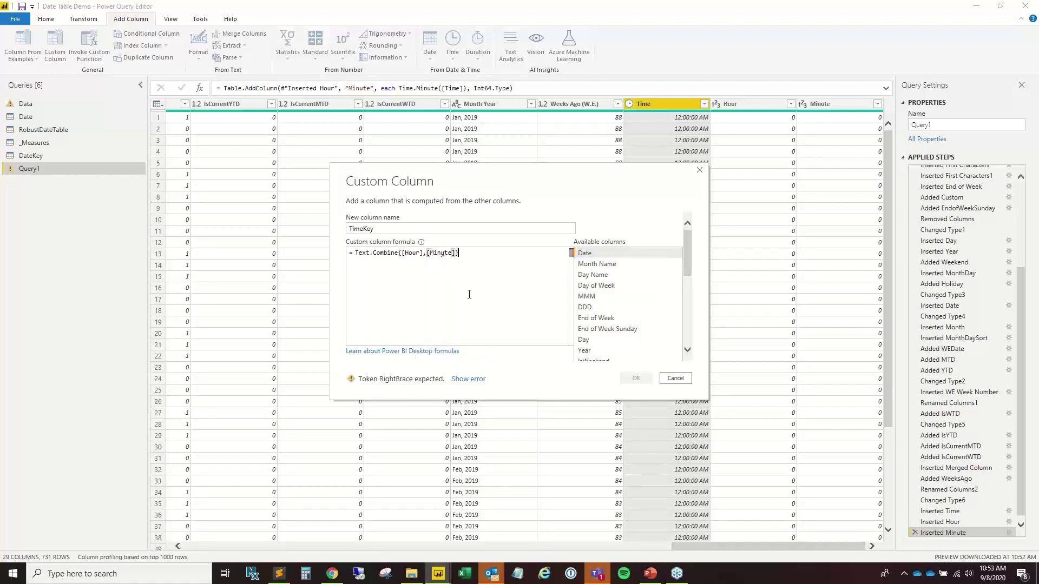
pyautogui.write('," :')
# Wrap the [Hour] reference of the TimeKey formula in Text.From.
pyautogui.click(440, 254)
pyautogui.click(403, 254)
pyautogui.write('Text.From(')
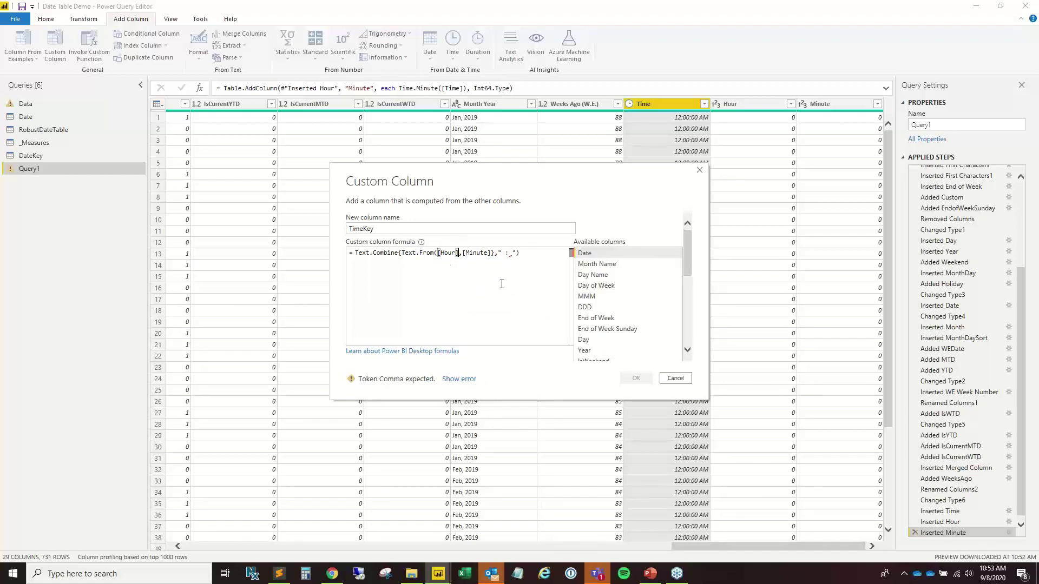
pyautogui.press('Right')
pyautogui.press('Right')
pyautogui.press('Right')
pyautogui.press('Right')
pyautogui.press('Right')
pyautogui.press('Right')
pyautogui.write(')')
pyautogui.press('Right')
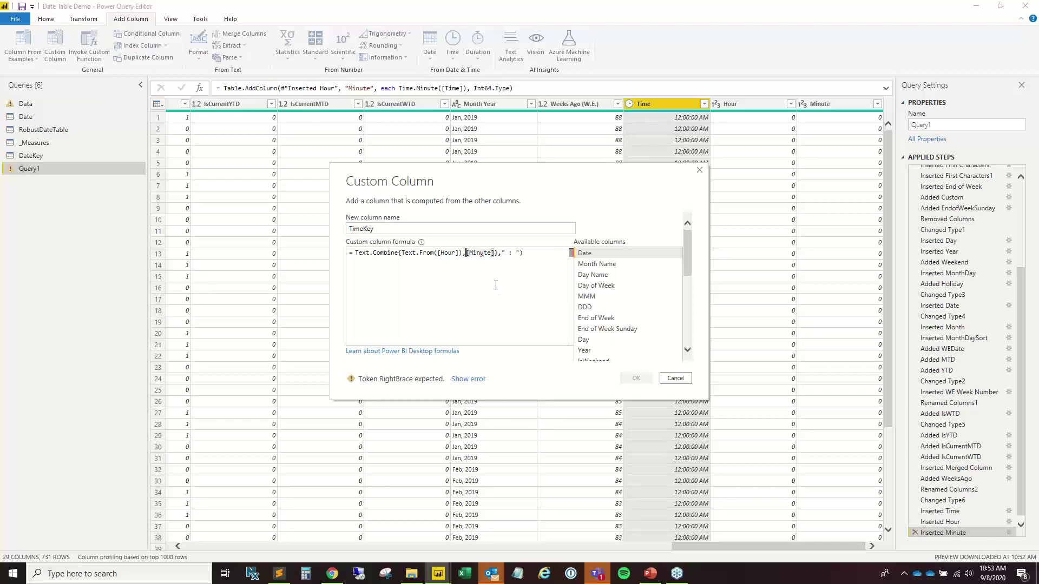
# Wrap the formula's [Minute] reference in Text.From and discard the TimeKey custom column.
pyautogui.write('Text.From')
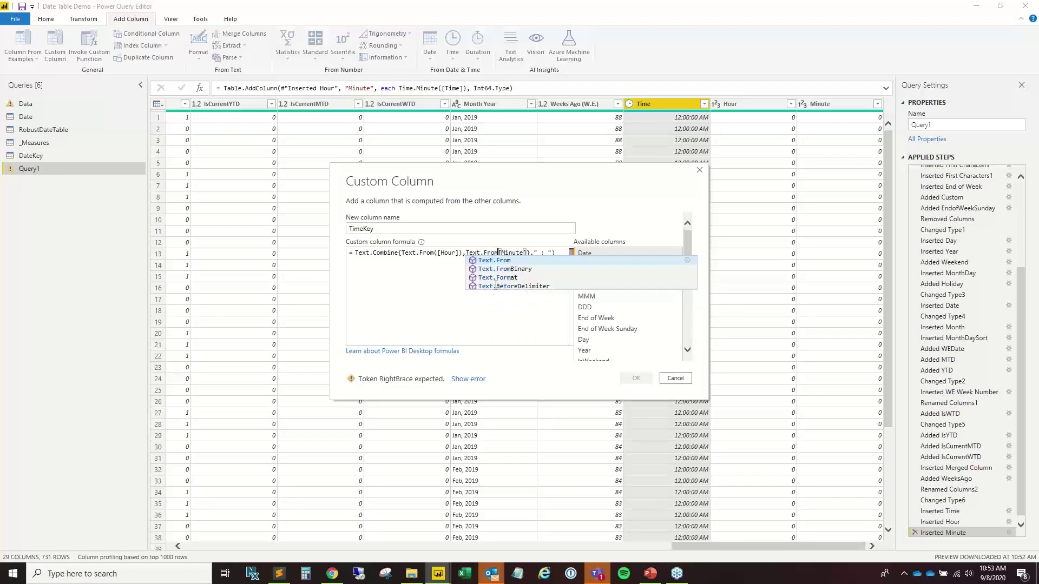
pyautogui.write('(')
pyautogui.press('Right')
pyautogui.press('Right')
pyautogui.press('Right')
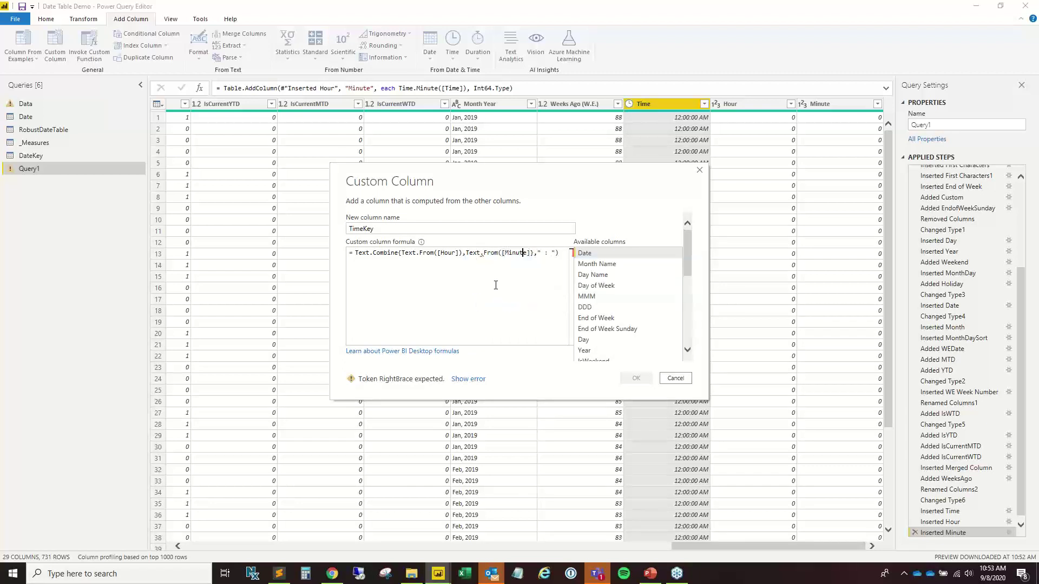
pyautogui.press('Right')
pyautogui.press('Right')
pyautogui.write(')')
pyautogui.click(550, 261)
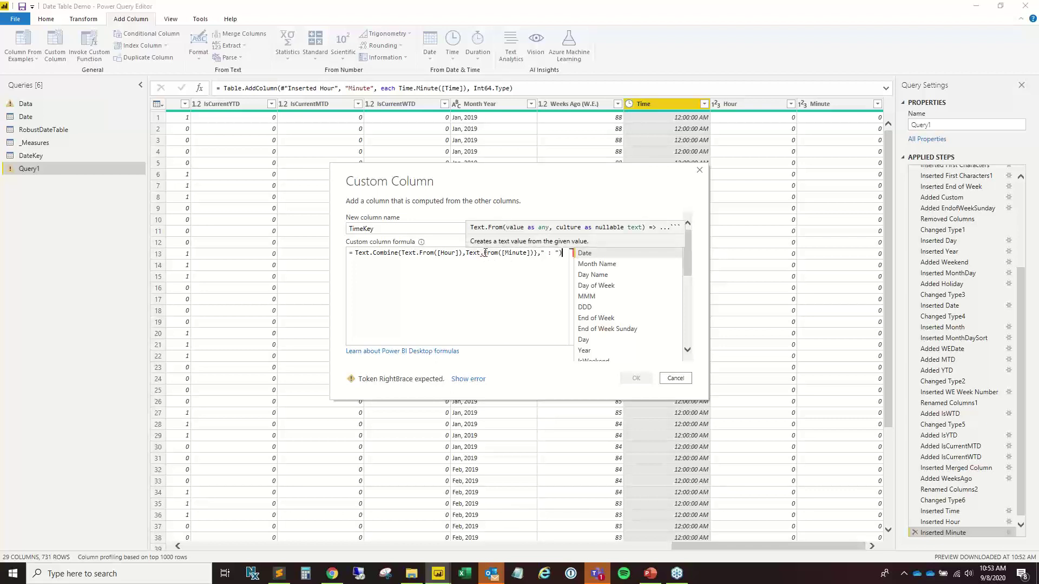
pyautogui.click(700, 171)
pyautogui.click(811, 232)
pyautogui.click(785, 222)
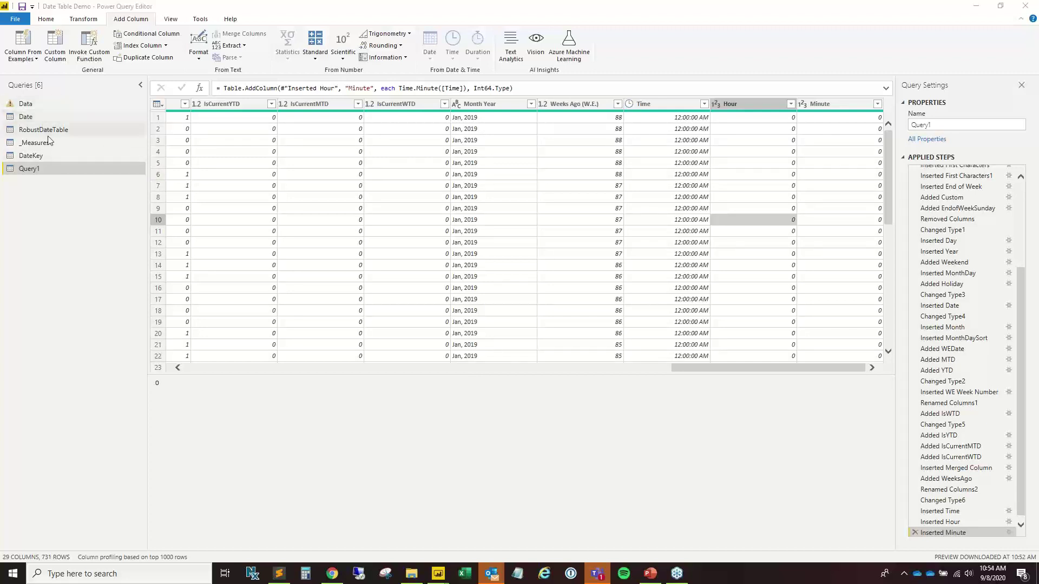
# View the conditional column options for the DateKey query and exit without adding a column.
pyautogui.click(57, 157)
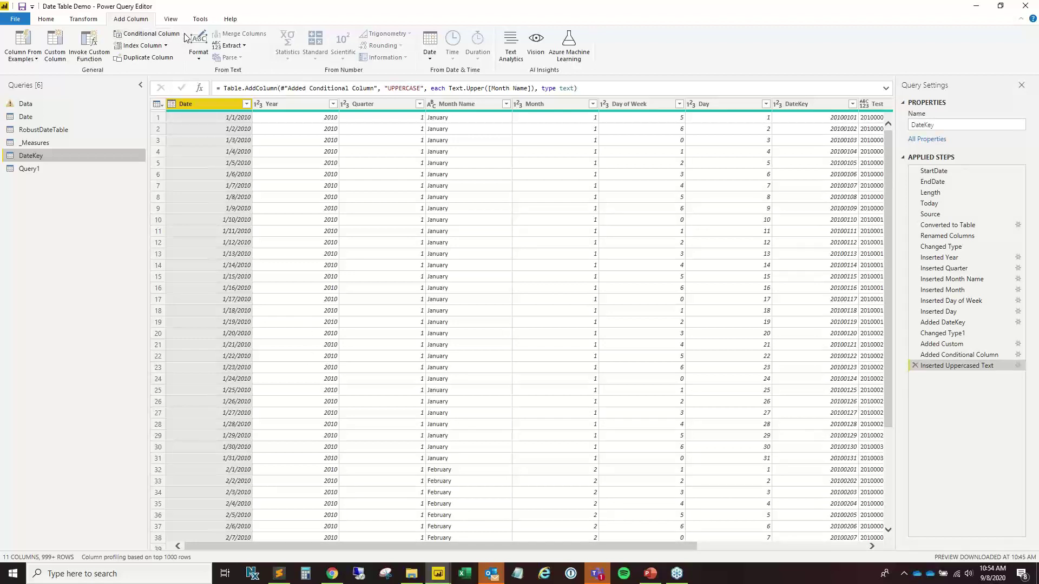
pyautogui.click(143, 34)
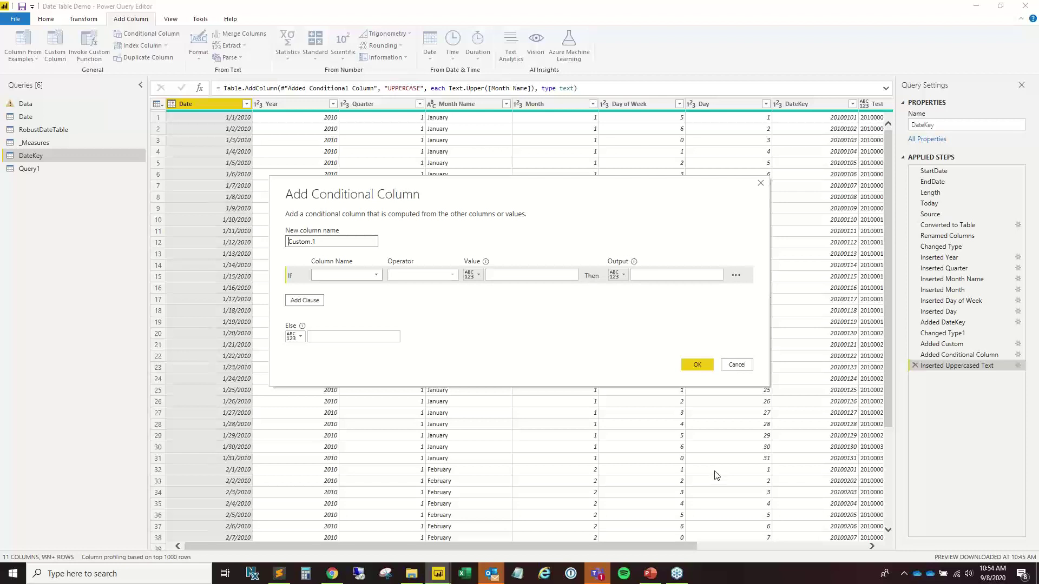
pyautogui.click(761, 183)
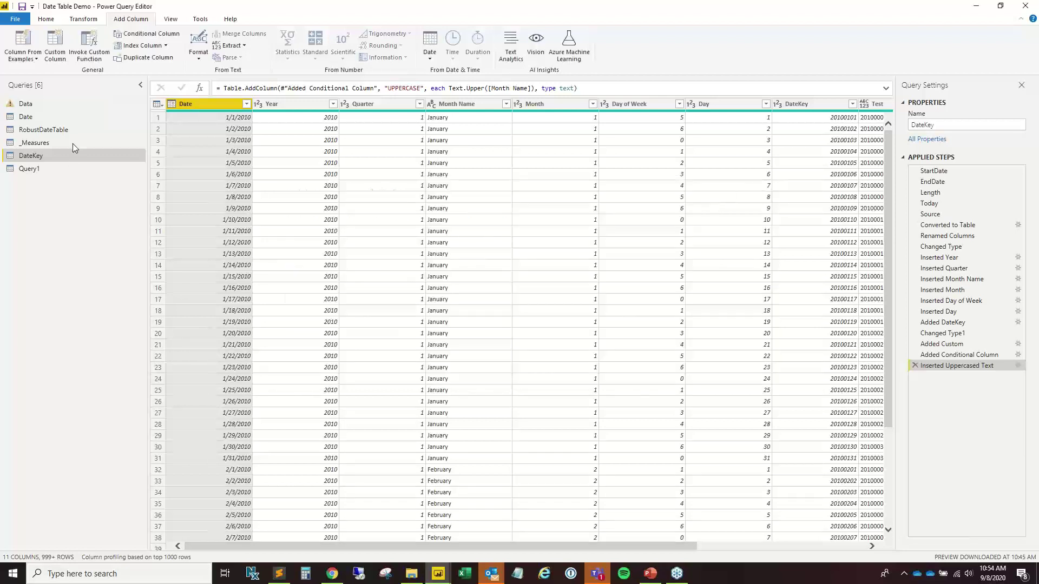
# Examine the RobustDateTable query at its Inserted WE Week Number step, including the W.E. Date, End of Week Sunday and W.E. Week Number columns.
pyautogui.click(83, 120)
pyautogui.click(81, 132)
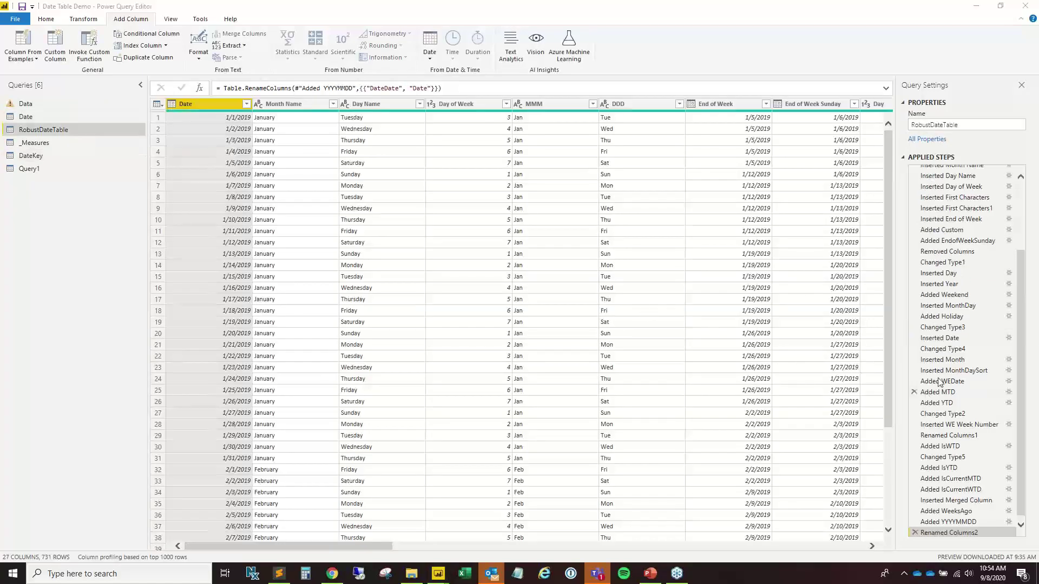
pyautogui.click(979, 425)
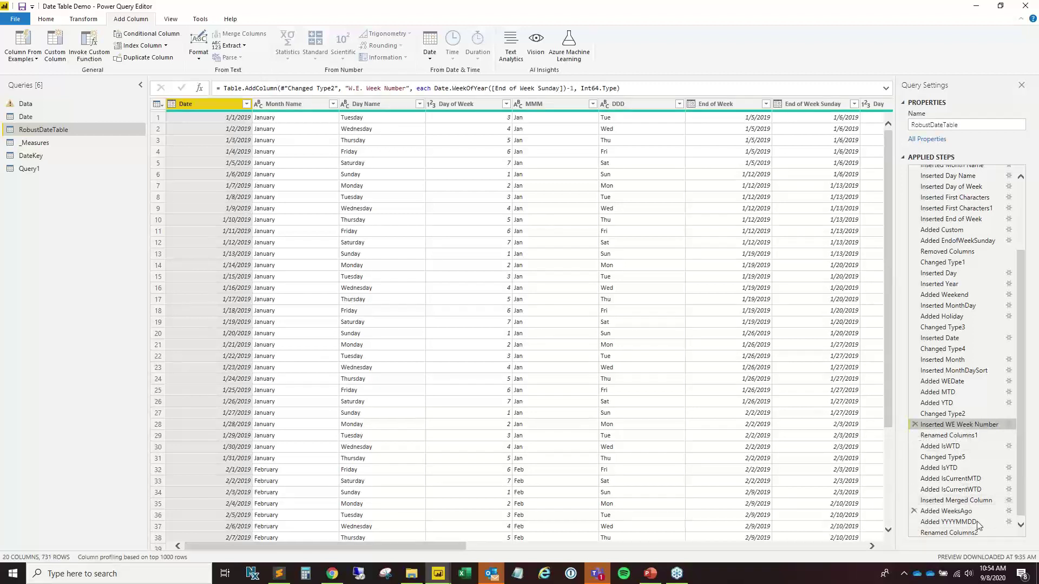
pyautogui.scroll(-1, 971, 481)
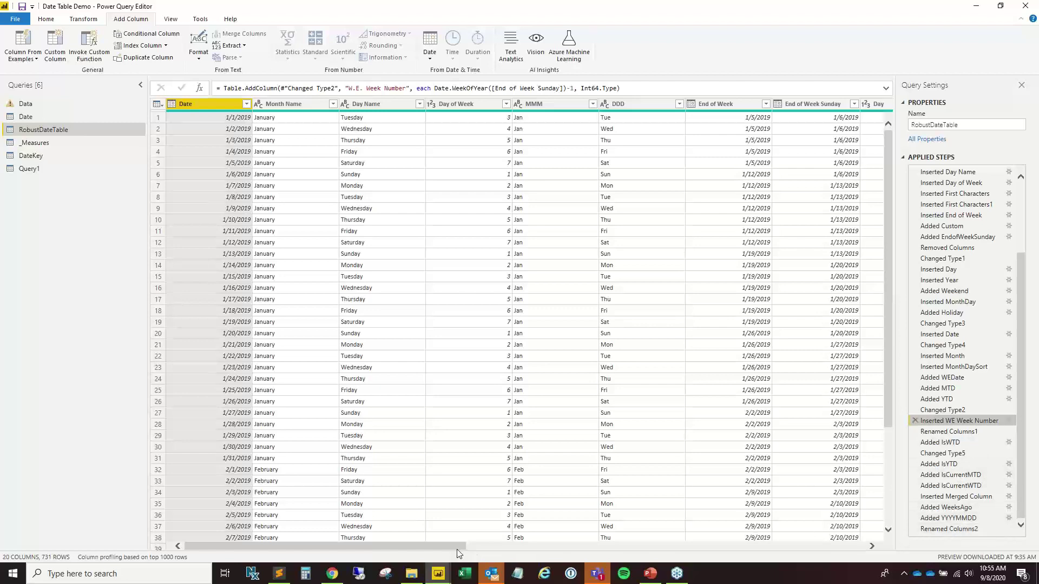
pyautogui.moveTo(452, 547); pyautogui.dragTo(876, 538)
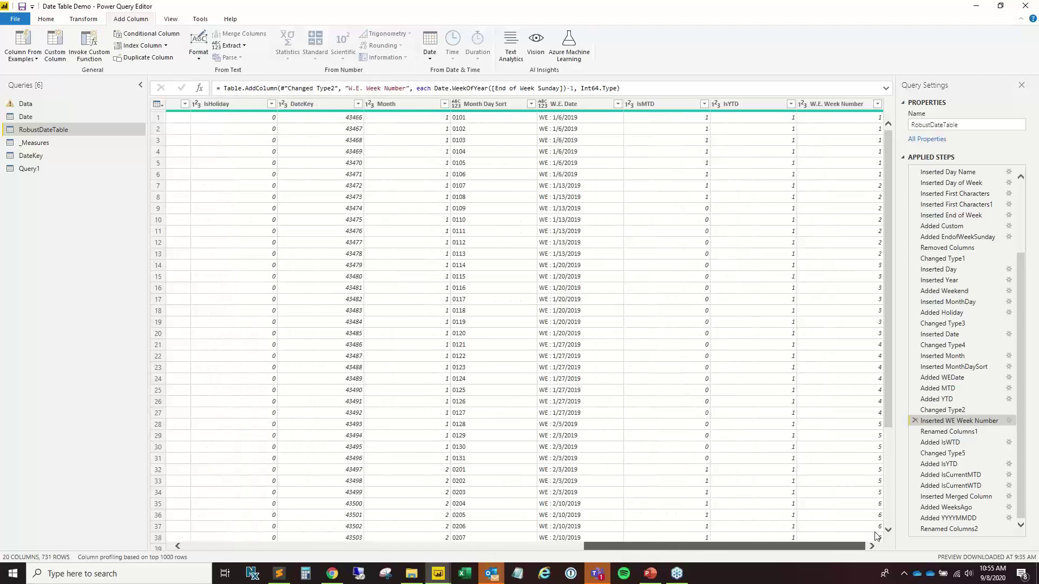
pyautogui.click(574, 117)
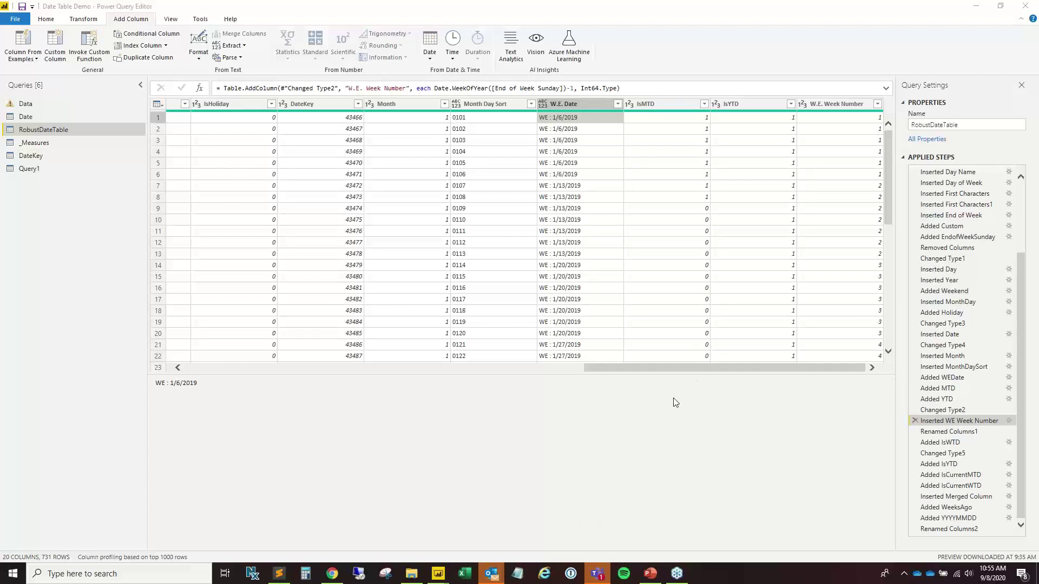
pyautogui.moveTo(657, 368); pyautogui.dragTo(408, 348)
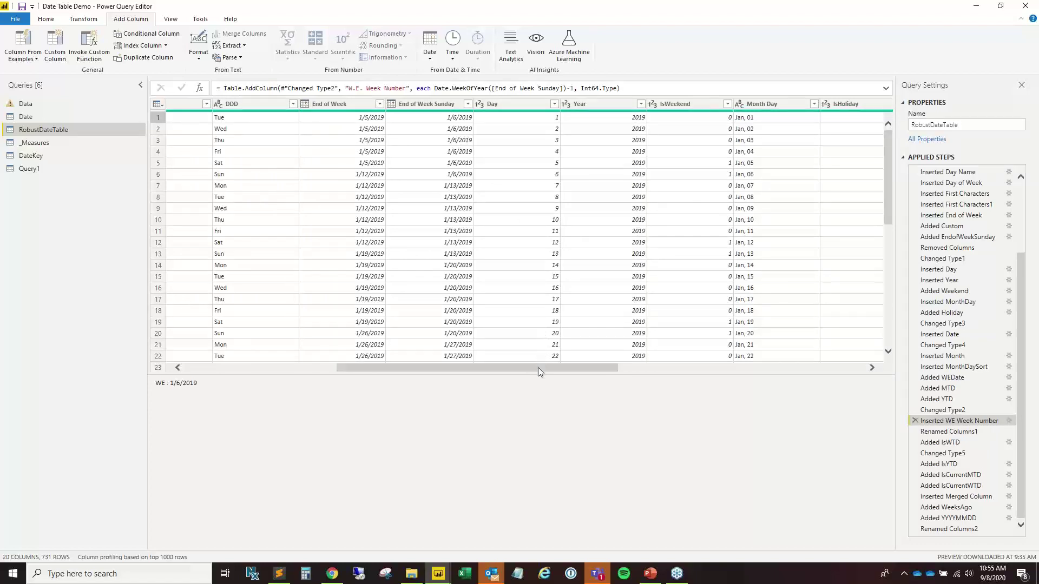
pyautogui.moveTo(538, 370); pyautogui.dragTo(730, 372)
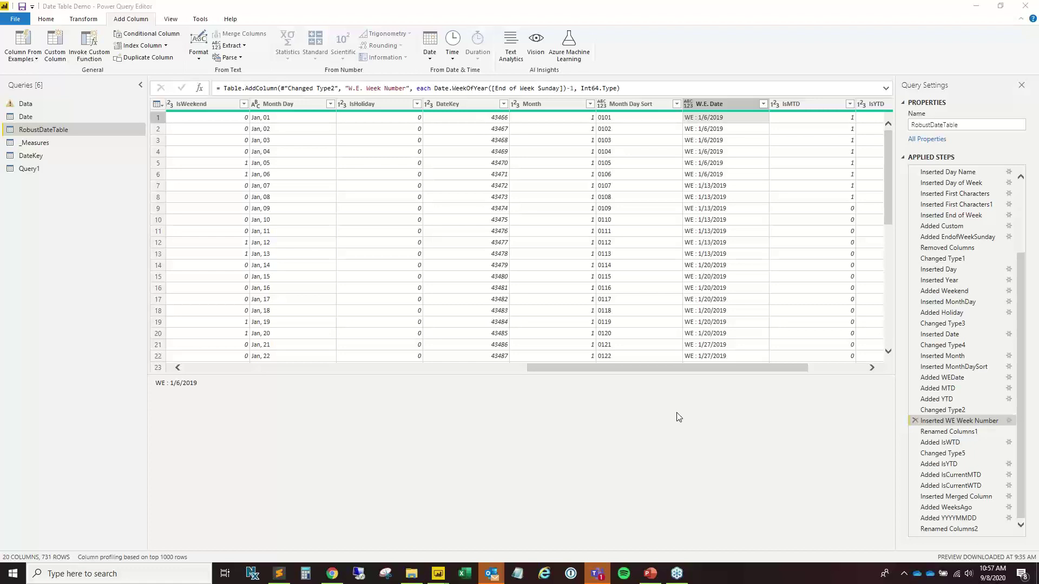
pyautogui.click(55, 20)
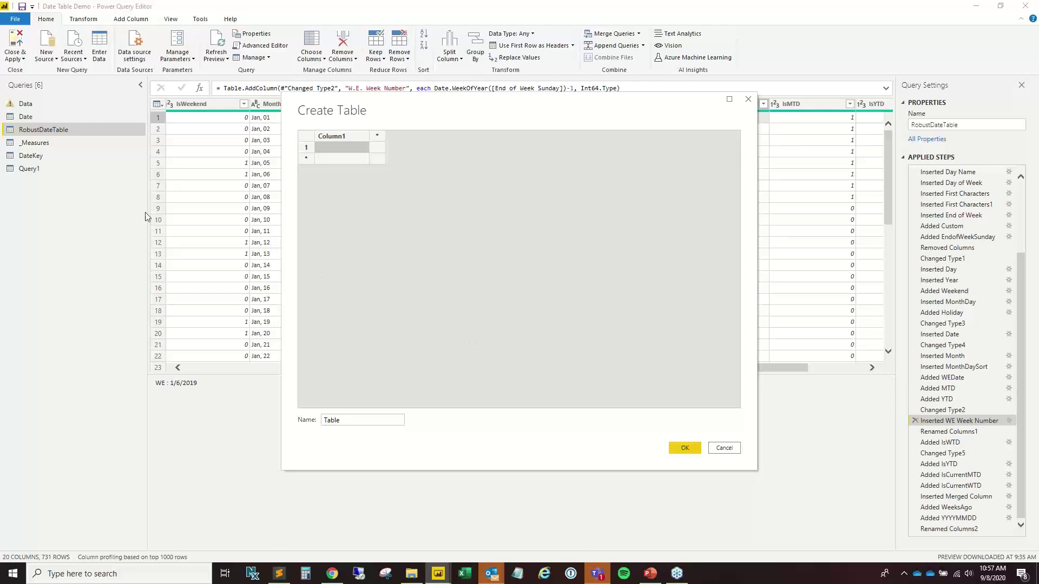
pyautogui.click(747, 99)
pyautogui.hotkey('alt', 'Tab')
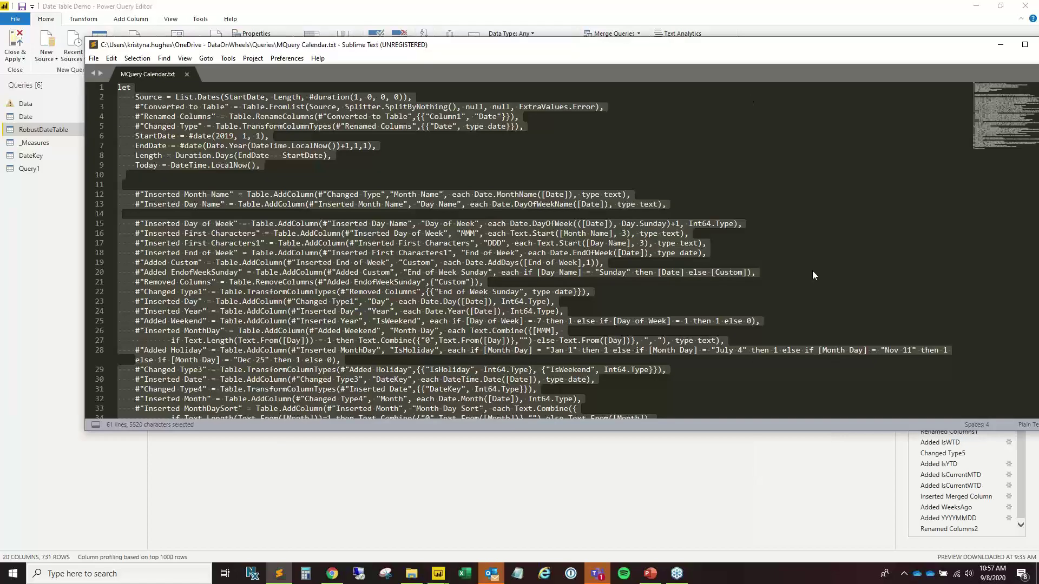
pyautogui.click(1001, 44)
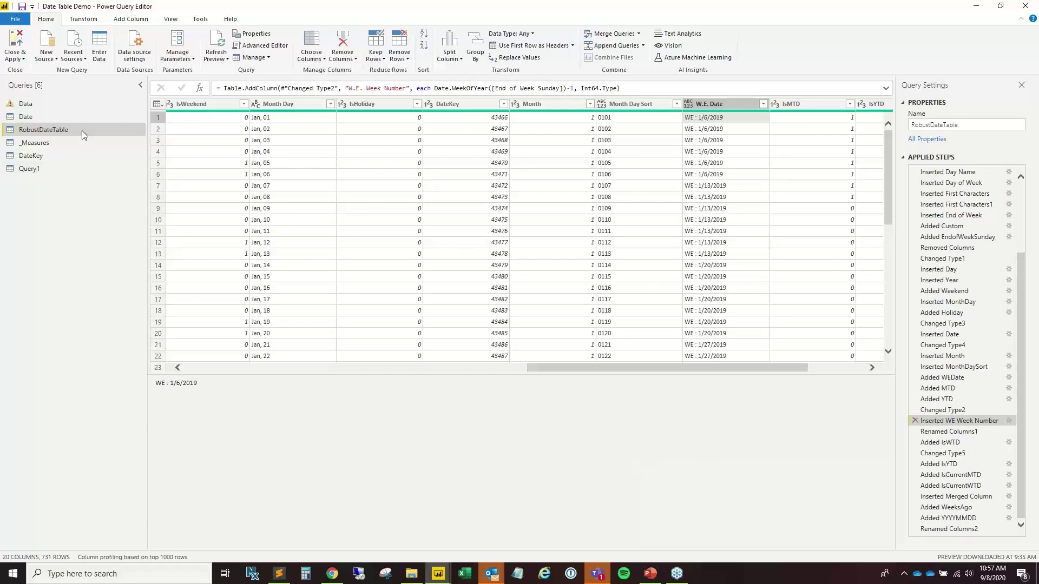
# Open the M script of the RobustDateTable query and examine the EndDate definition with its #date and Date.Year parts.
pyautogui.click(253, 35)
pyautogui.click(621, 194)
pyautogui.click(265, 46)
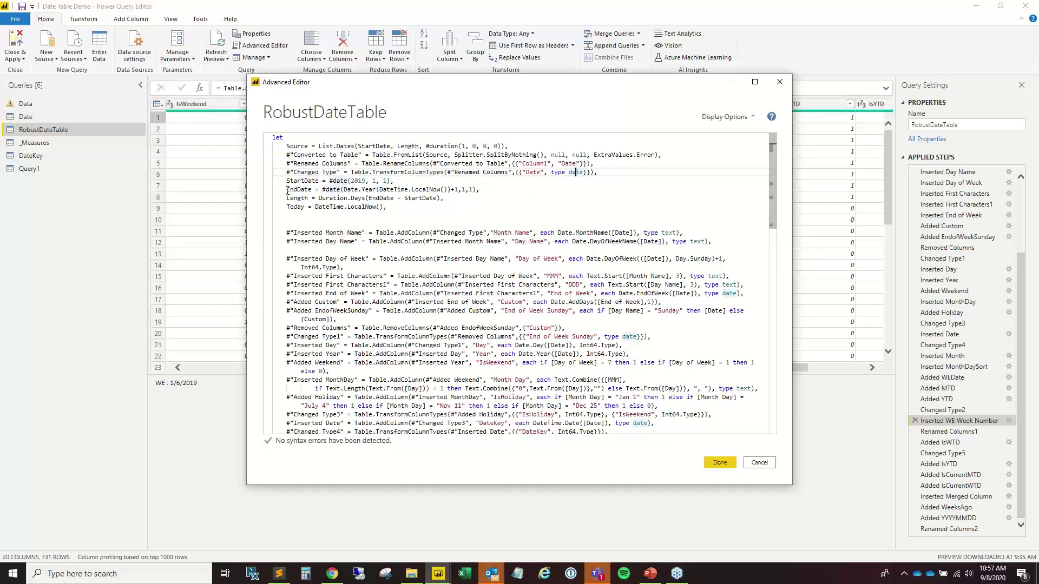
pyautogui.moveTo(287, 189); pyautogui.dragTo(504, 190)
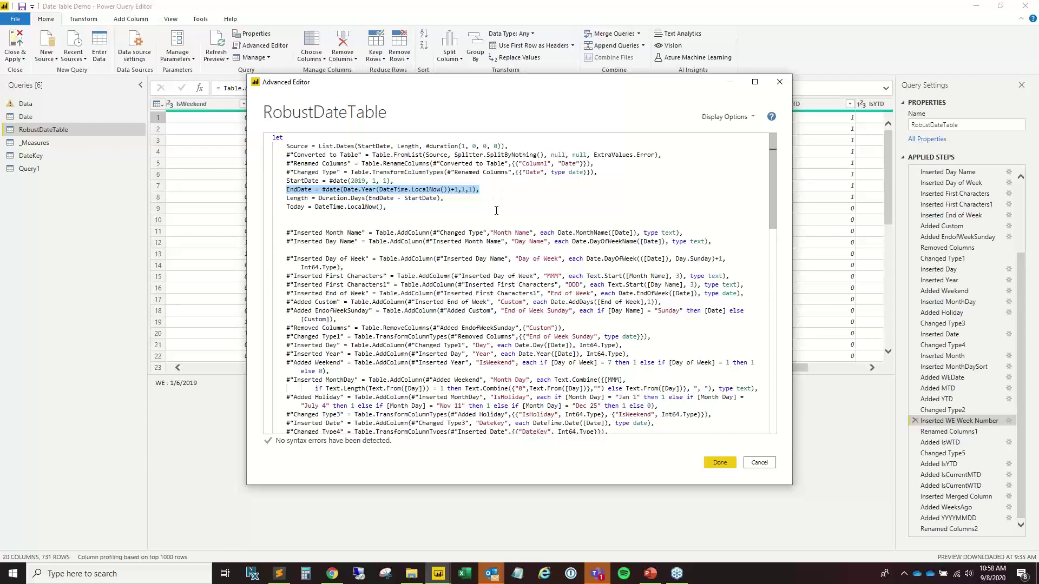
pyautogui.click(355, 189)
pyautogui.doubleClick(324, 190)
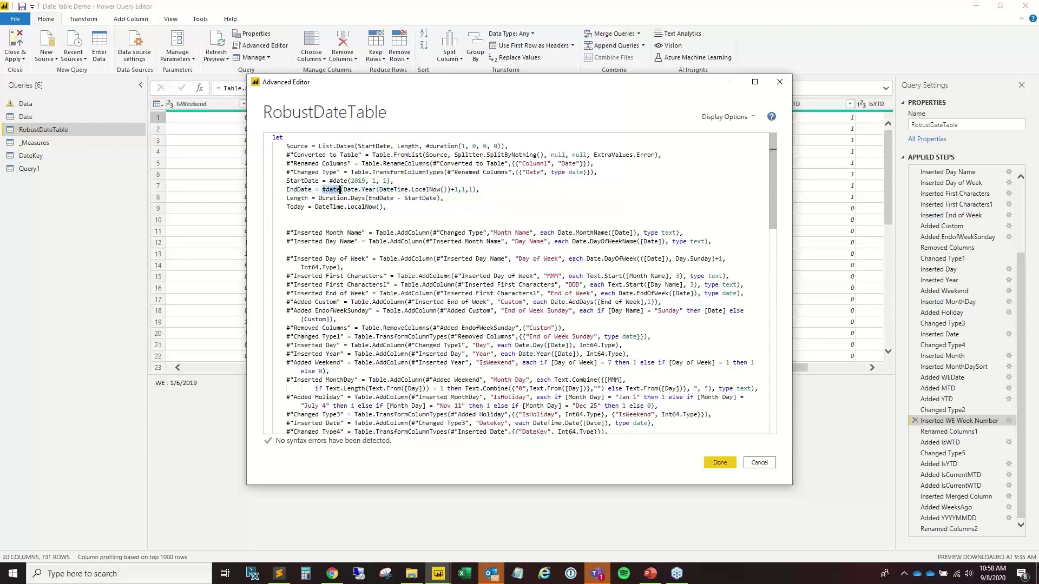
pyautogui.click(343, 189)
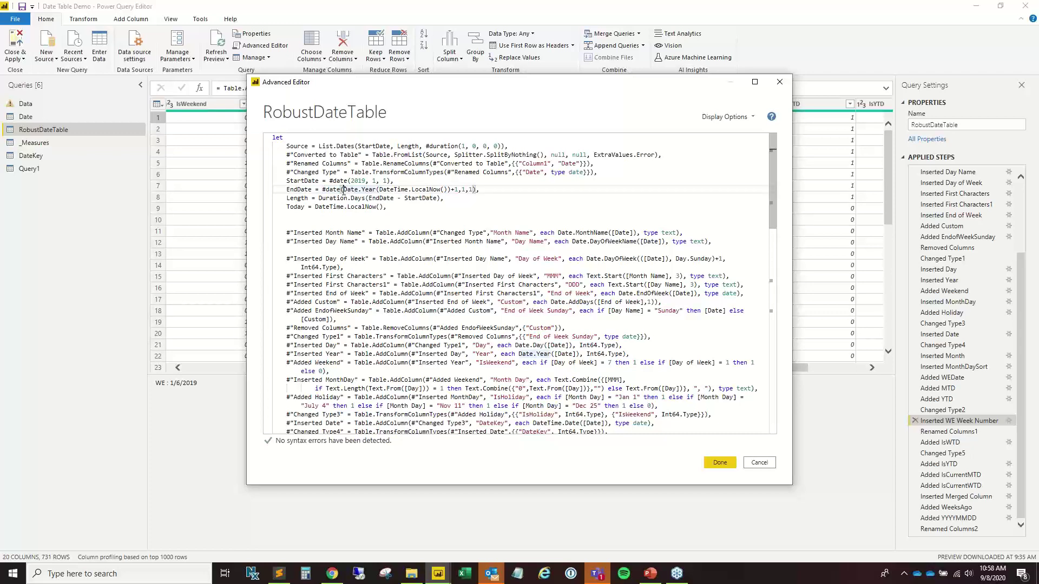
pyautogui.moveTo(343, 189); pyautogui.dragTo(472, 190)
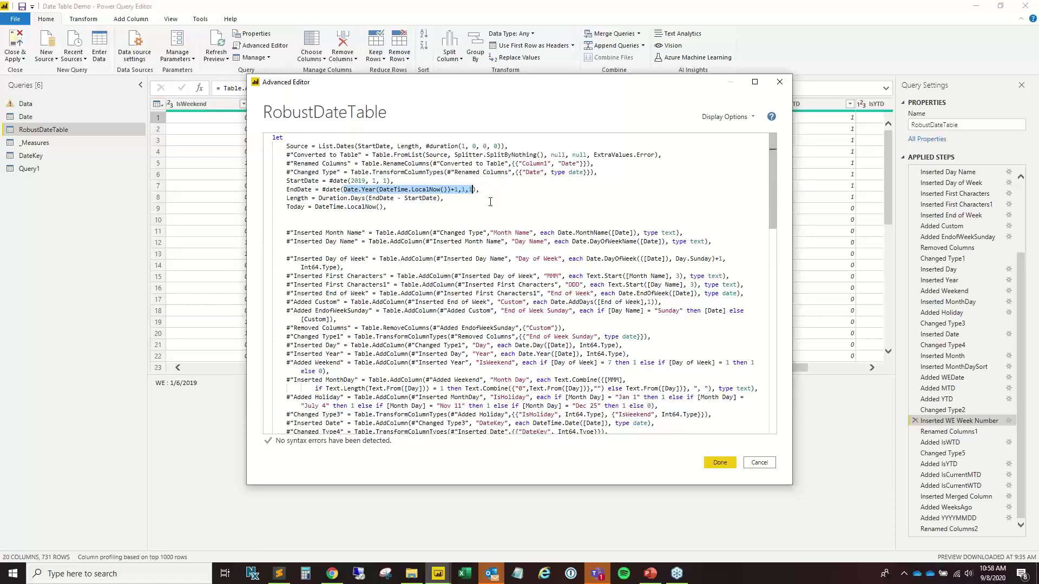
pyautogui.moveTo(343, 190); pyautogui.dragTo(475, 190)
# Add an EndingDate variable on a new line below EndDate in the script, with Today as its value.
pyautogui.click(489, 191)
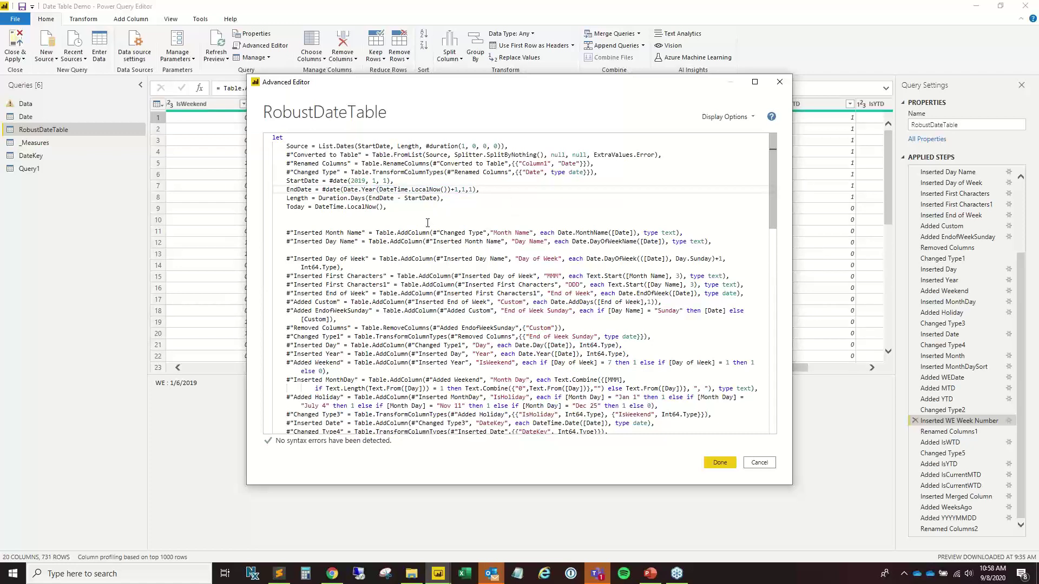
pyautogui.press('Return')
pyautogui.write('E')
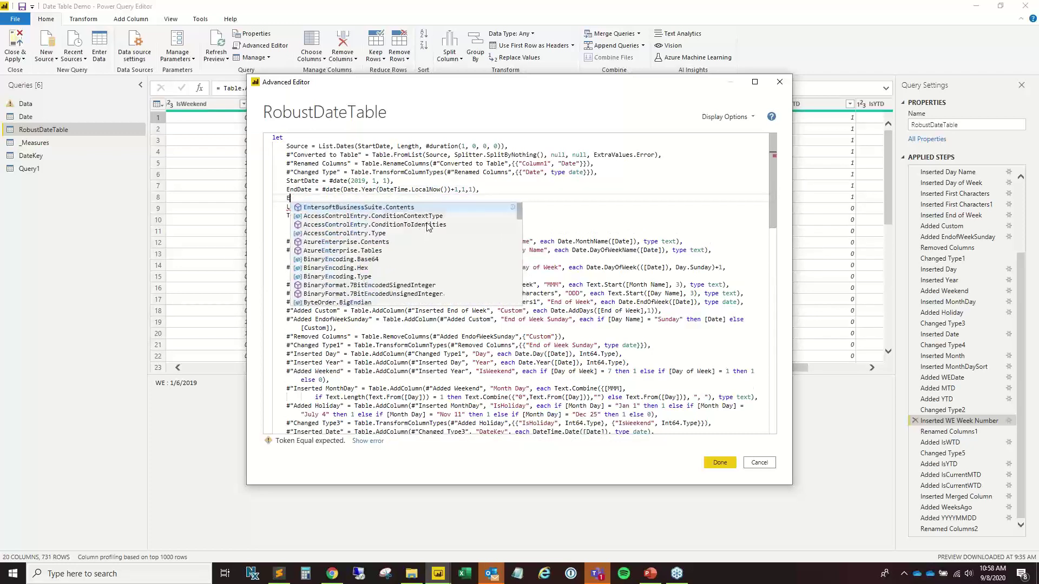
pyautogui.write('ndingDate')
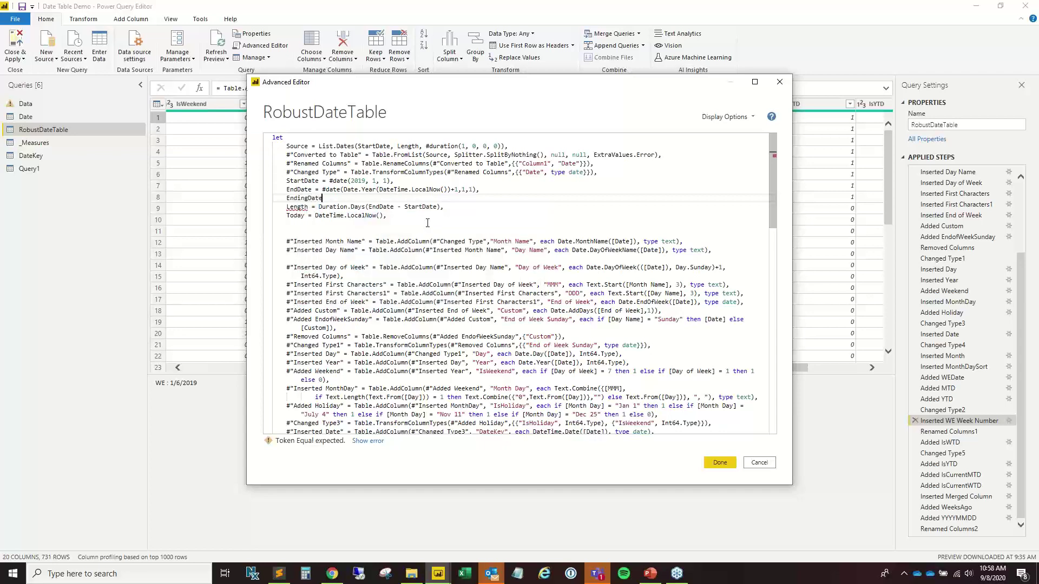
pyautogui.write(' = #')
pyautogui.press('BackSpace')
pyautogui.write('Today')
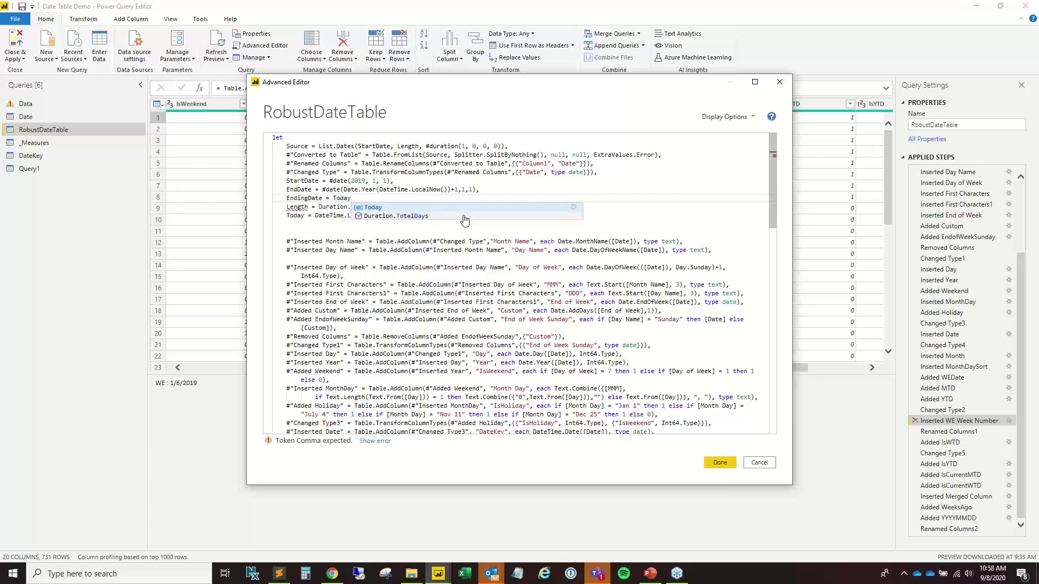
# Replace the EndingDate value with #date(Date.Year(Today)+1,12,31) and end the line with a comma.
pyautogui.press('BackSpace')
pyautogui.press('BackSpace')
pyautogui.press('BackSpace')
pyautogui.press('BackSpace')
pyautogui.press('BackSpace')
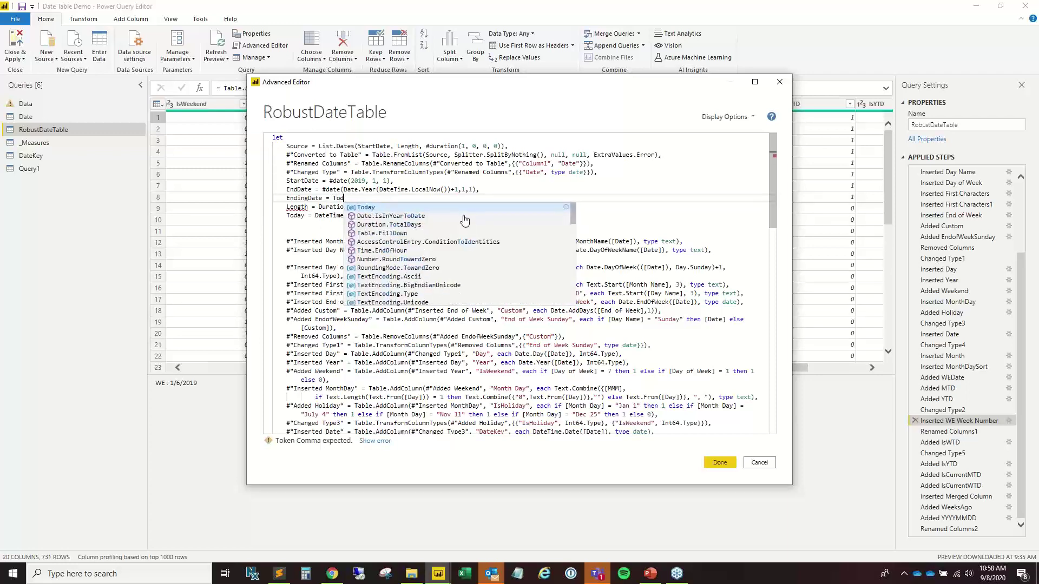
pyautogui.write('#')
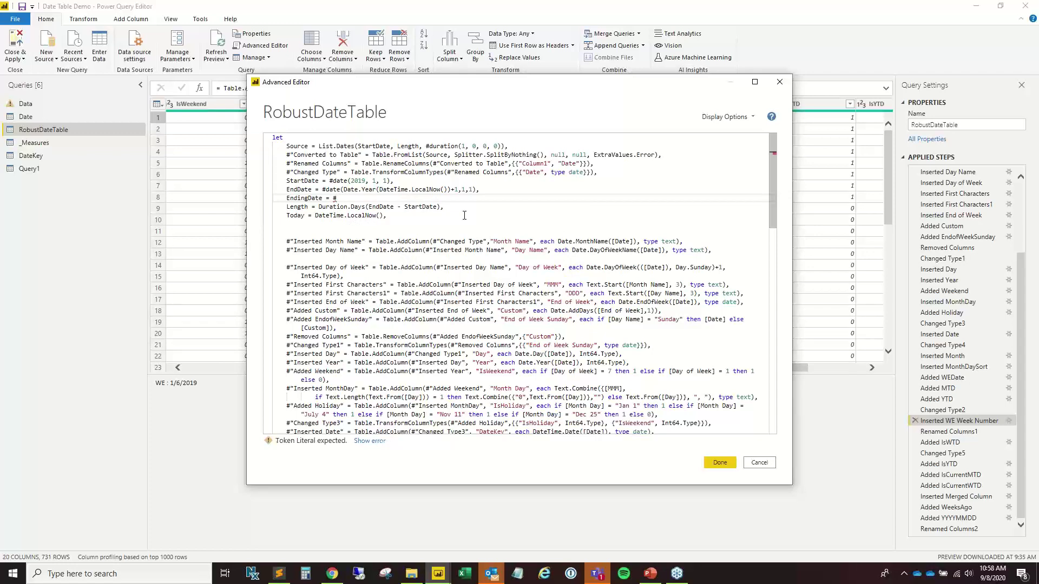
pyautogui.write('date(')
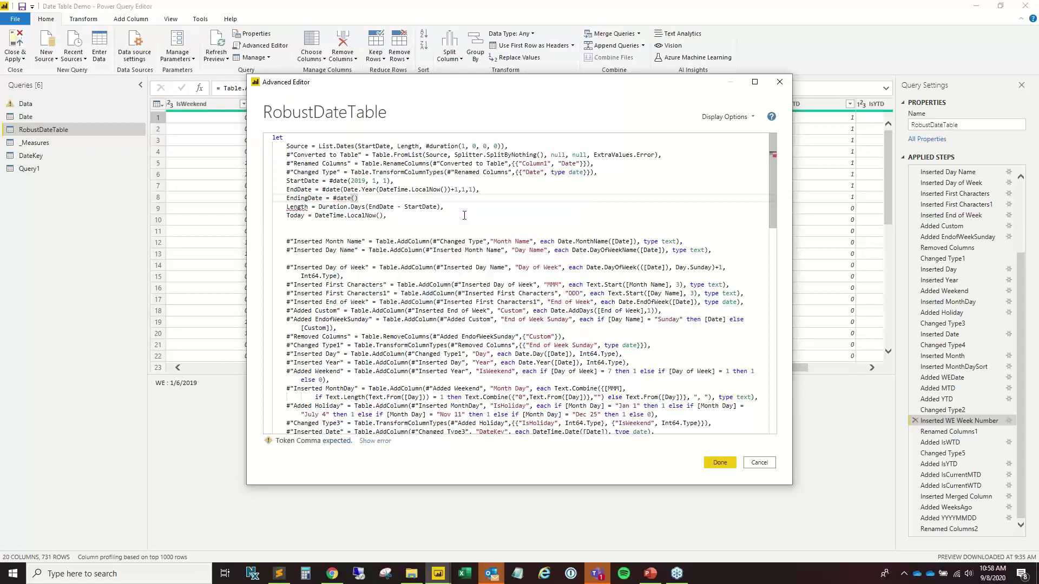
pyautogui.write('Date.Year')
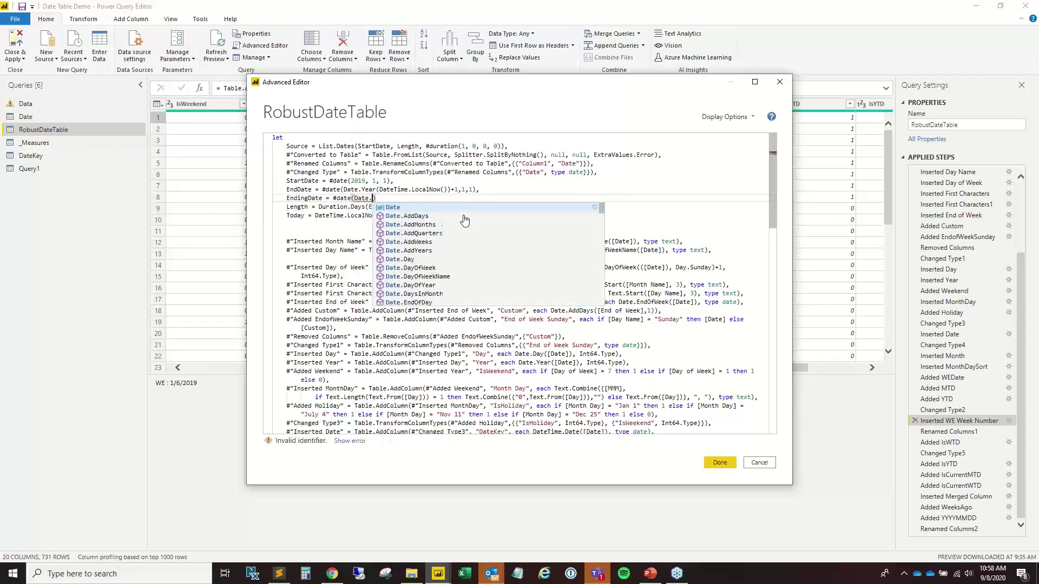
pyautogui.write('(Today')
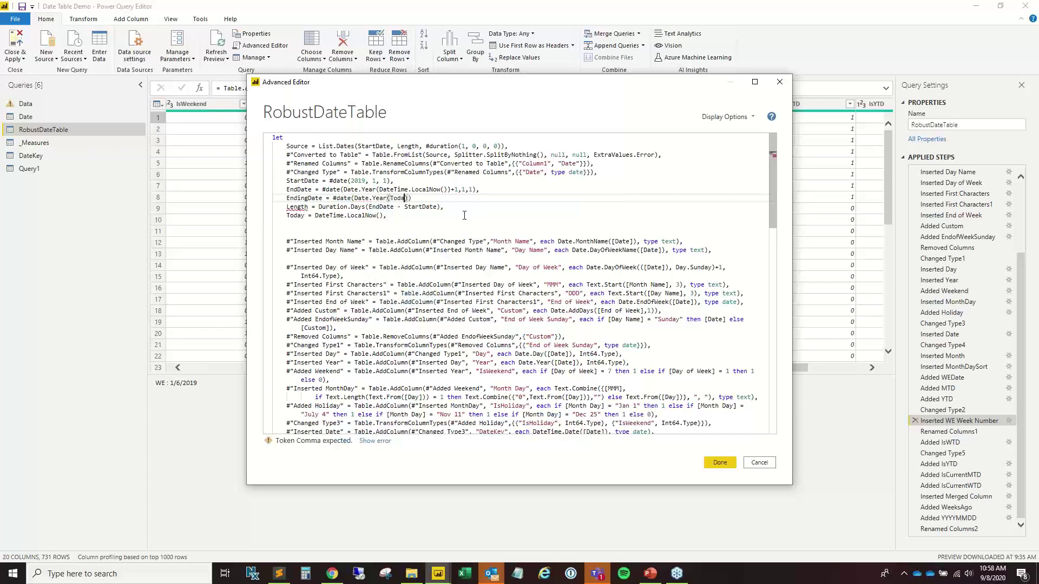
pyautogui.write(')')
pyautogui.write('+1)')
pyautogui.write(',')
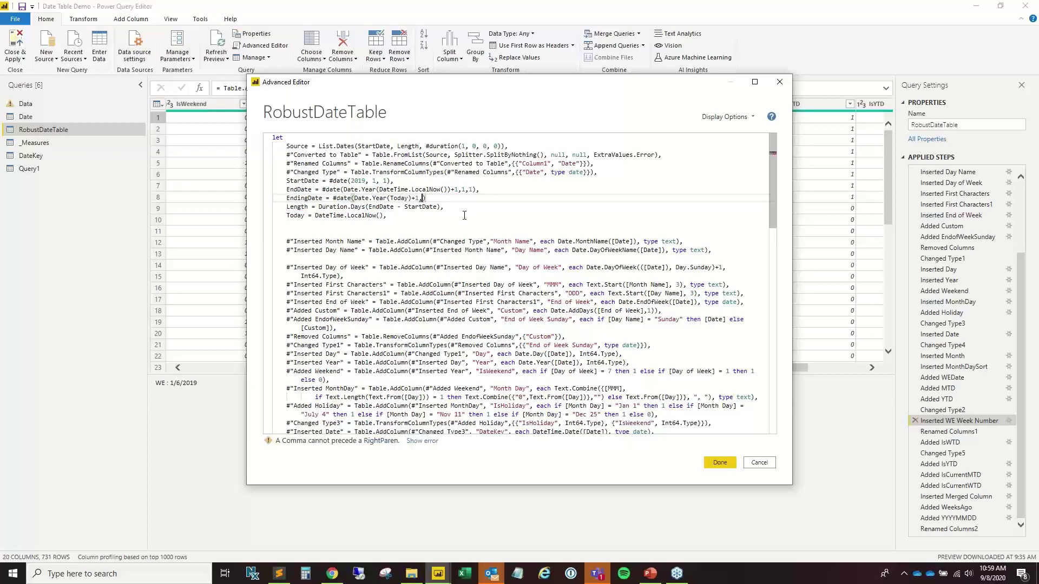
pyautogui.write('12,')
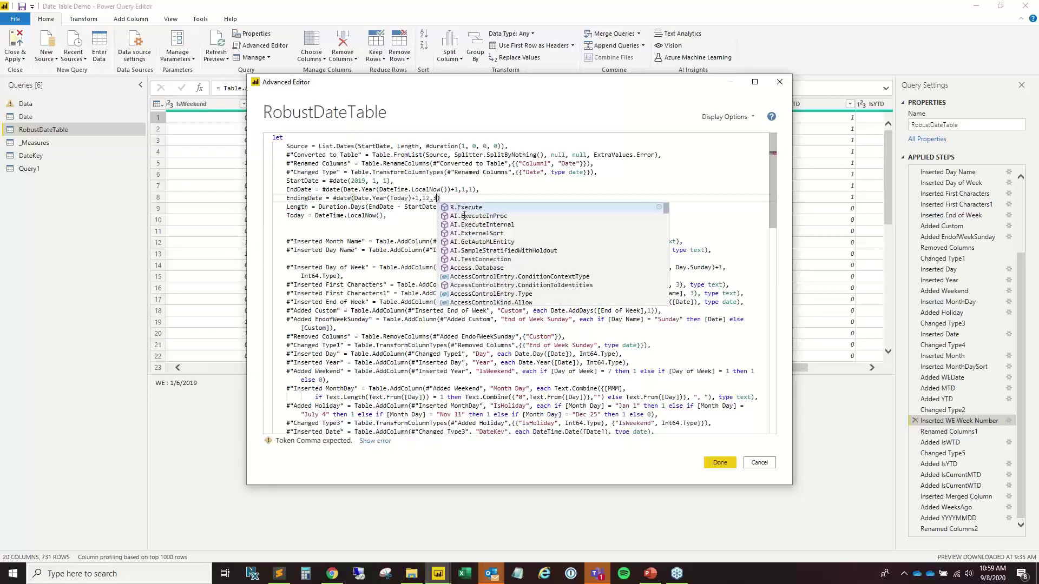
pyautogui.write('31')
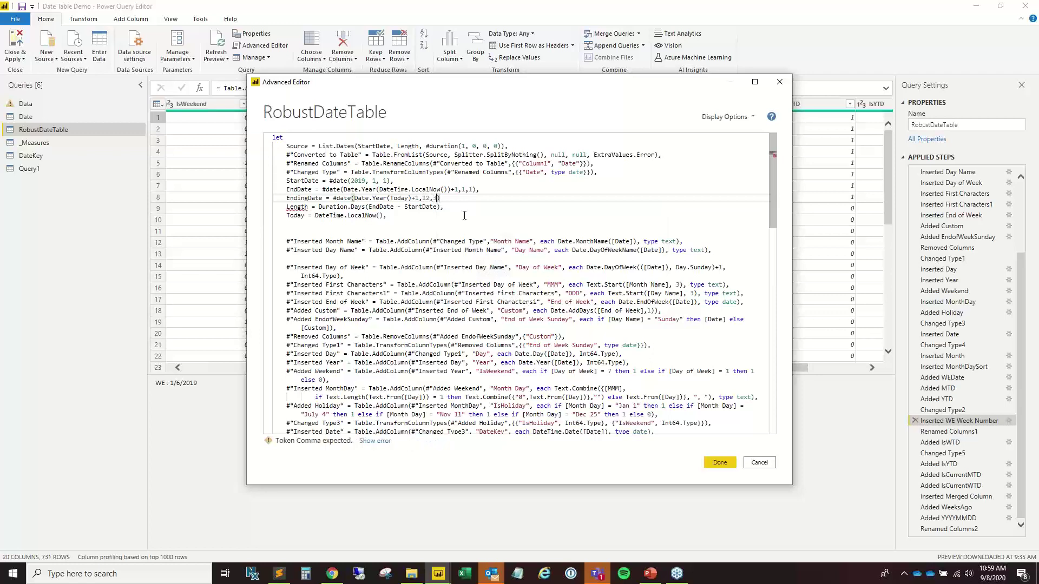
pyautogui.write(',')
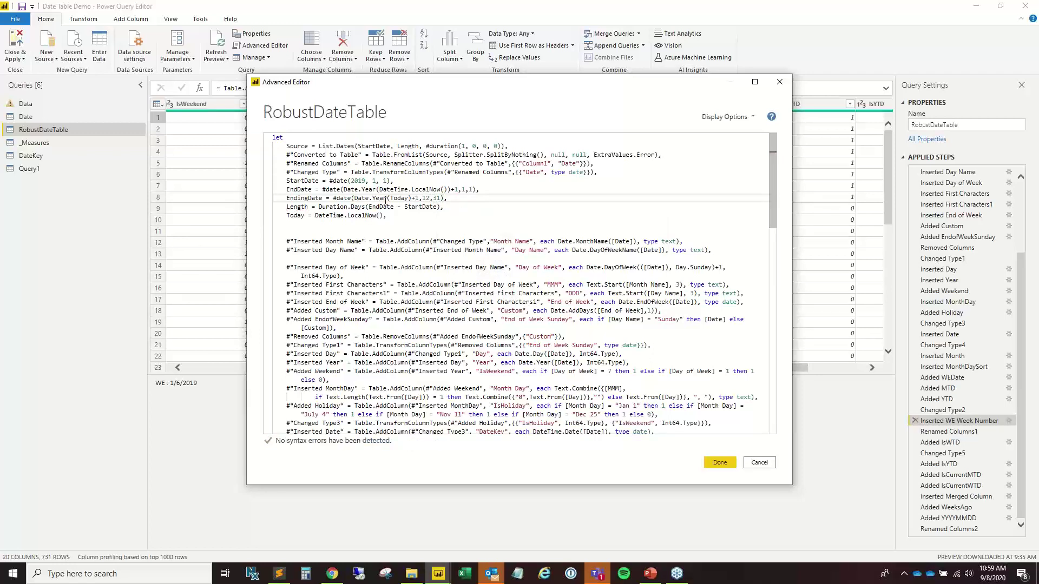
# Modify the EndingDate expression to use the previous year, month 1 and day 1, giving #date(Date.Year(Today)-1,1,1).
pyautogui.moveTo(385, 200)
pyautogui.click(411, 199)
pyautogui.press('Delete')
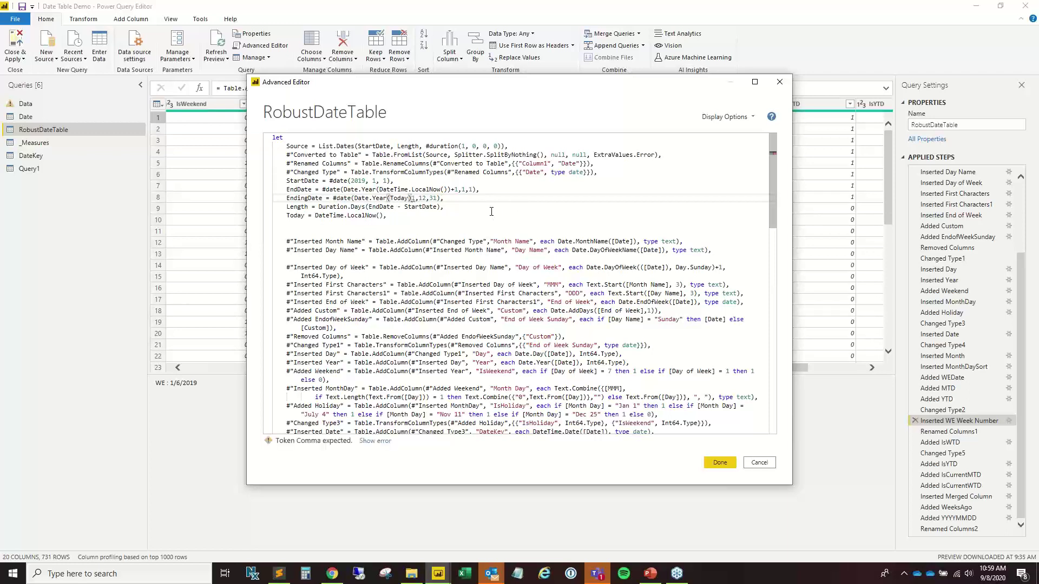
pyautogui.write('-')
pyautogui.press('Right')
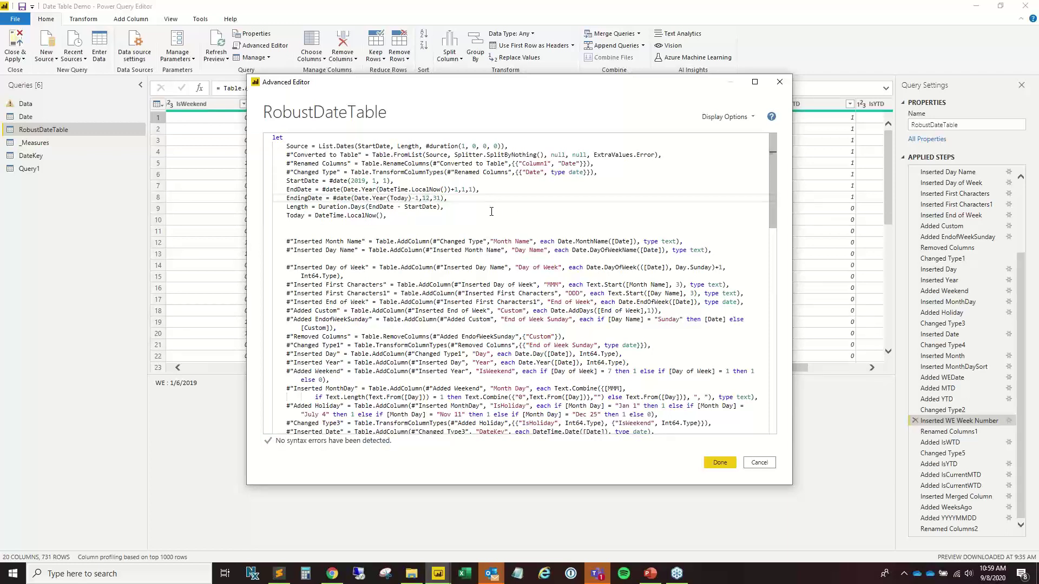
pyautogui.press('BackSpace')
pyautogui.press('Right')
pyautogui.press('Right')
pyautogui.press('Right')
pyautogui.press('Left')
pyautogui.press('BackSpace')
# Review the EndingDate expression and the Length line beneath it in the query script.
pyautogui.scroll(-3, 471, 245)
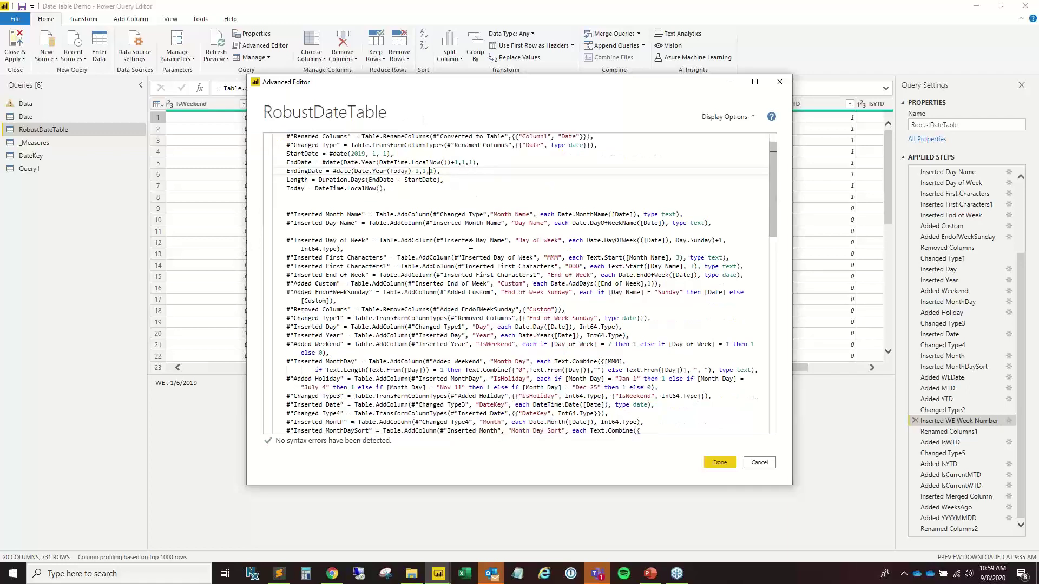
pyautogui.scroll(3, 471, 245)
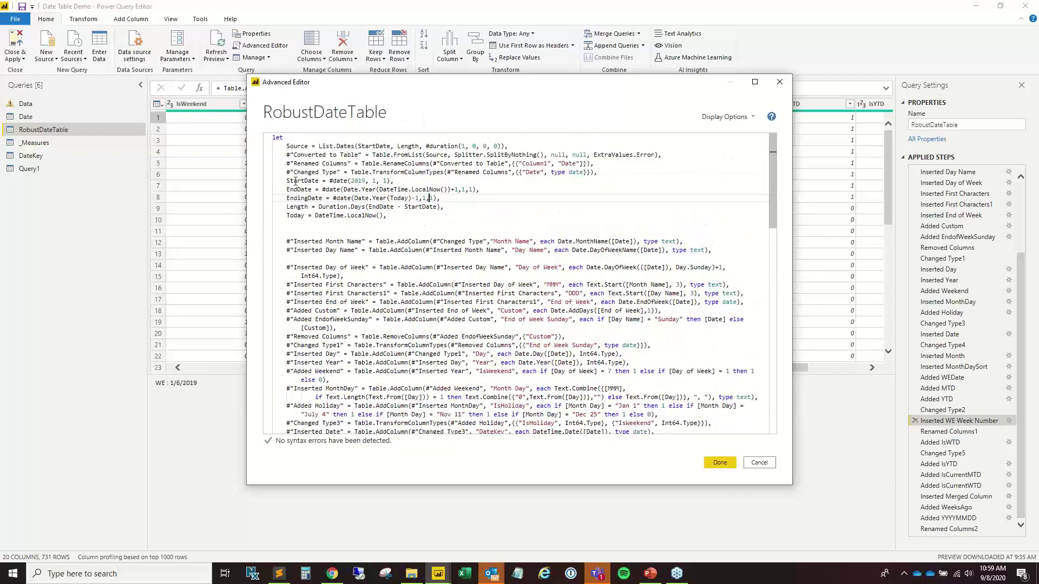
pyautogui.moveTo(327, 198); pyautogui.dragTo(468, 198)
pyautogui.click(469, 198)
pyautogui.moveTo(442, 199); pyautogui.dragTo(375, 206)
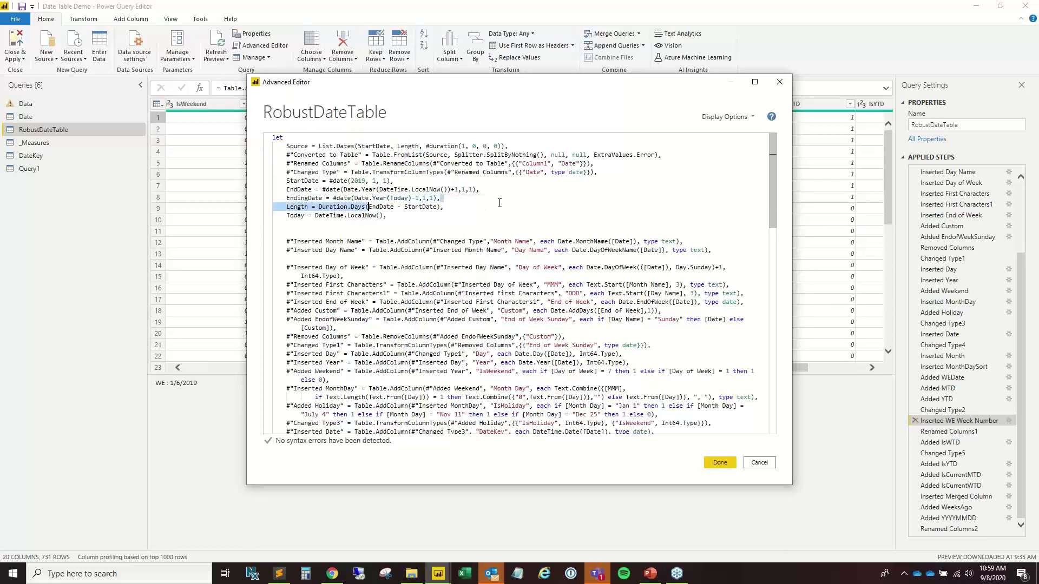
pyautogui.click(445, 207)
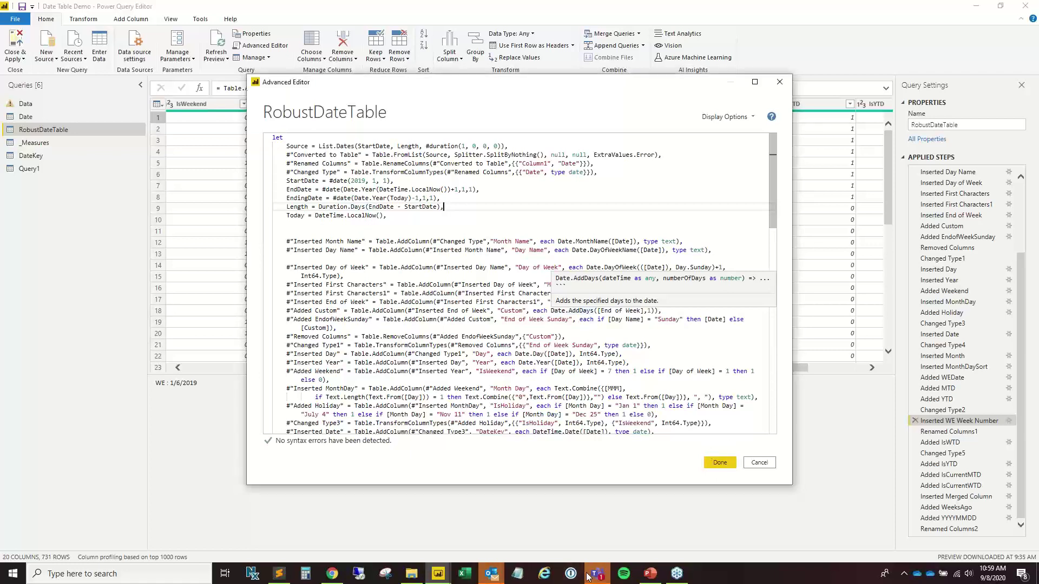
# Switch to the PowerPoint presentation and start the slide show from the Have Any Questions? slide.
pyautogui.click(650, 574)
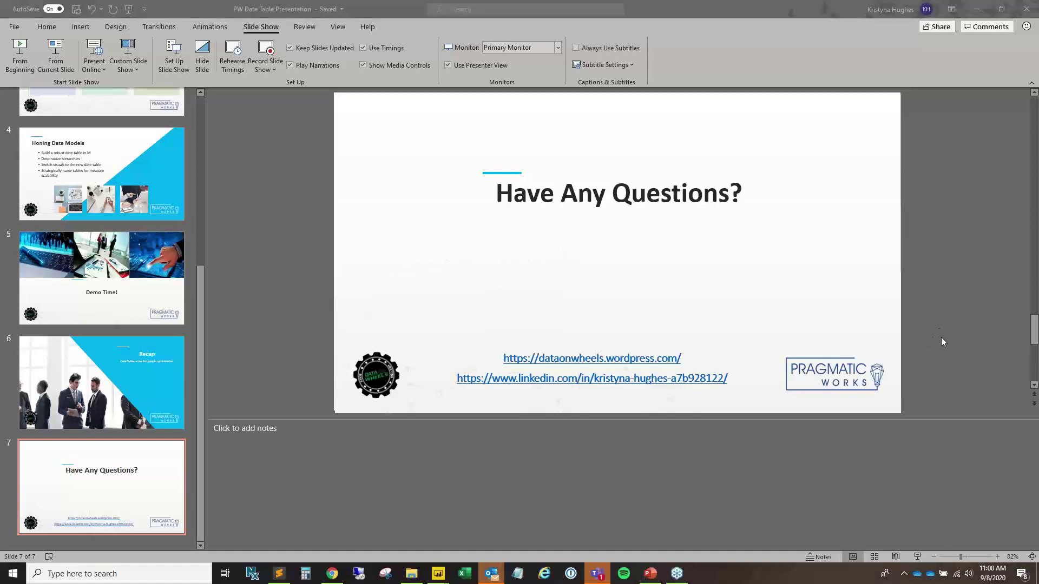
pyautogui.click(359, 290)
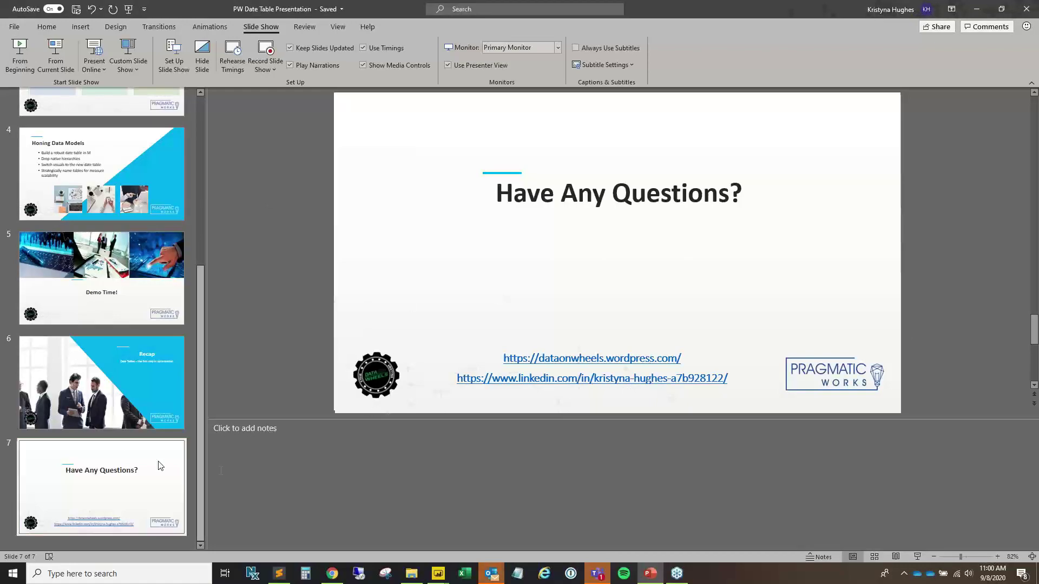
pyautogui.click(55, 57)
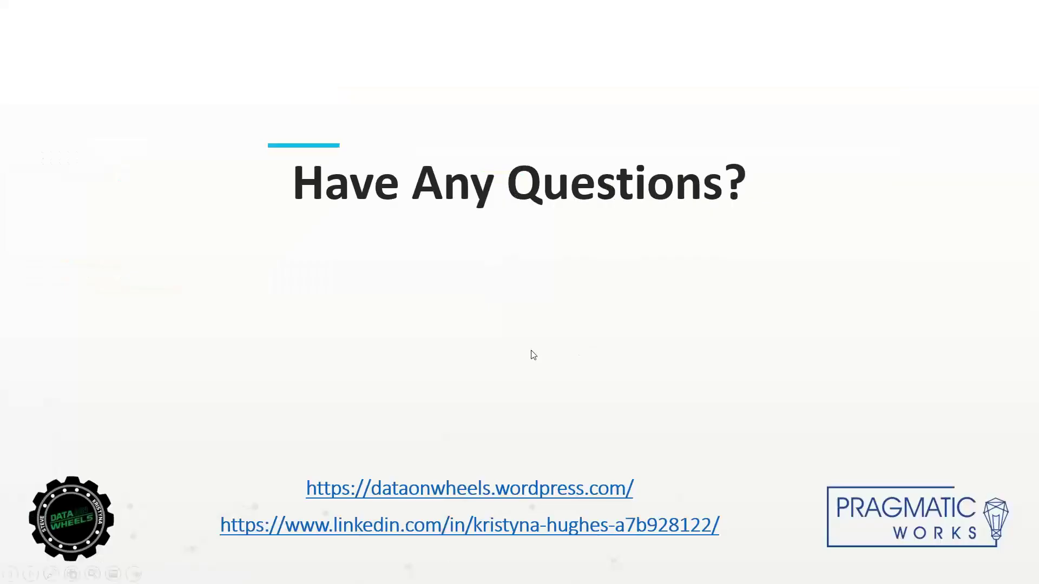